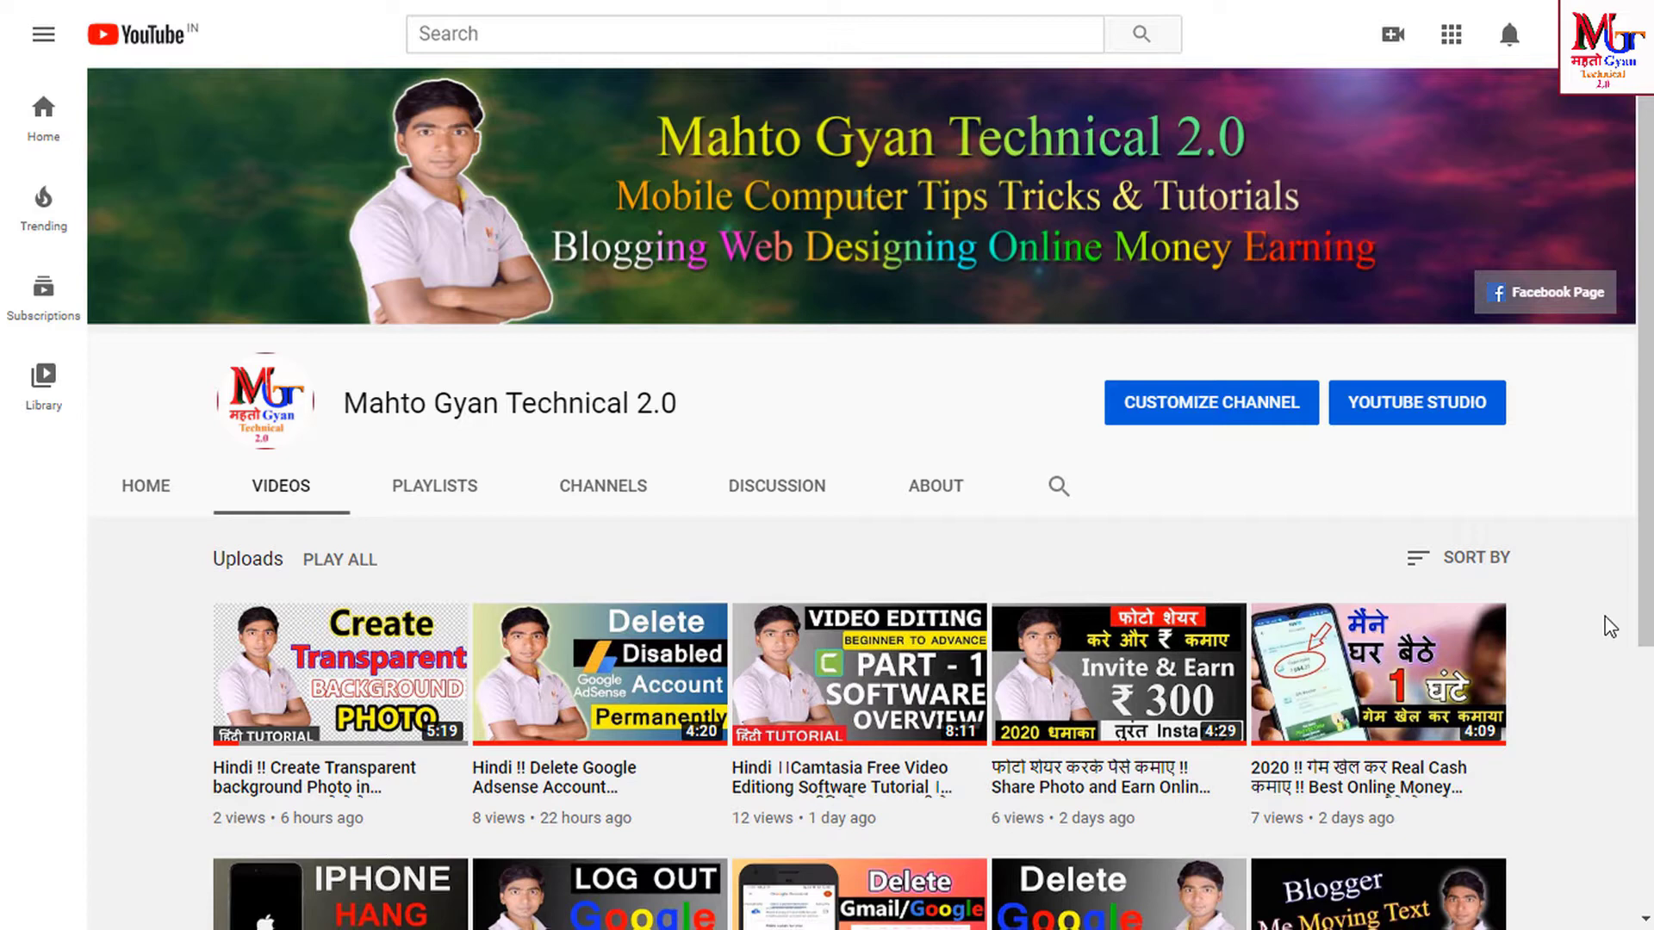
# - Scroll down through the channel's uploaded videos on YouTube
pyautogui.scroll(-3, 1602, 626)
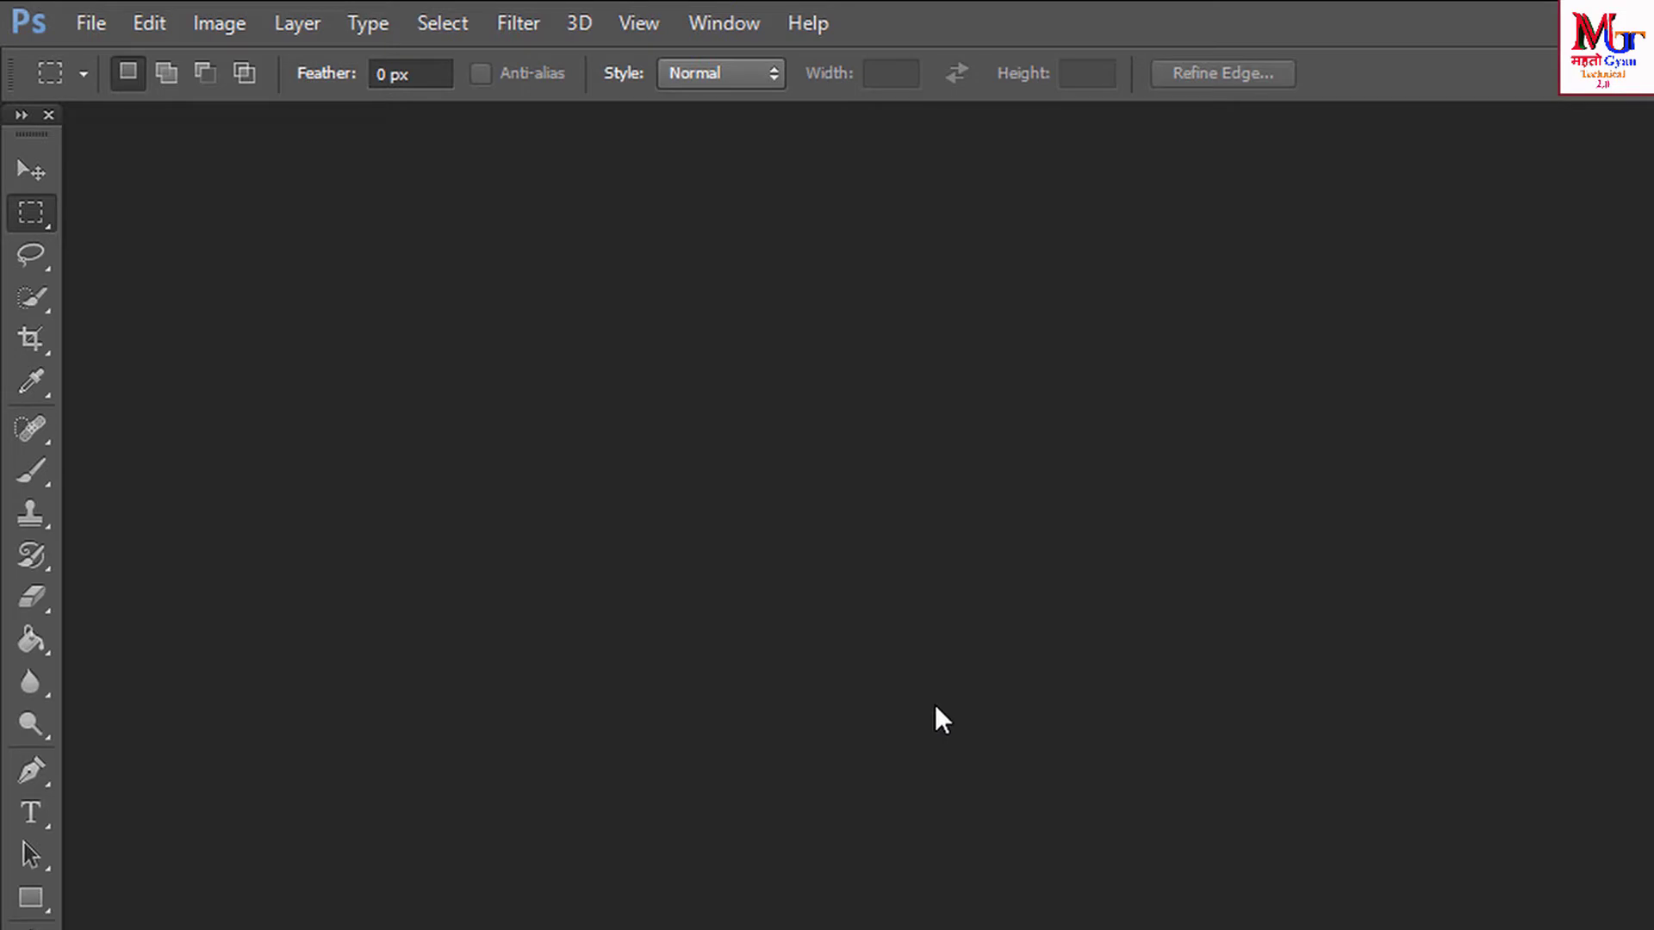
# - Create a new document 1280 px wide by 720 px high with White background contents
pyautogui.click(93, 20)
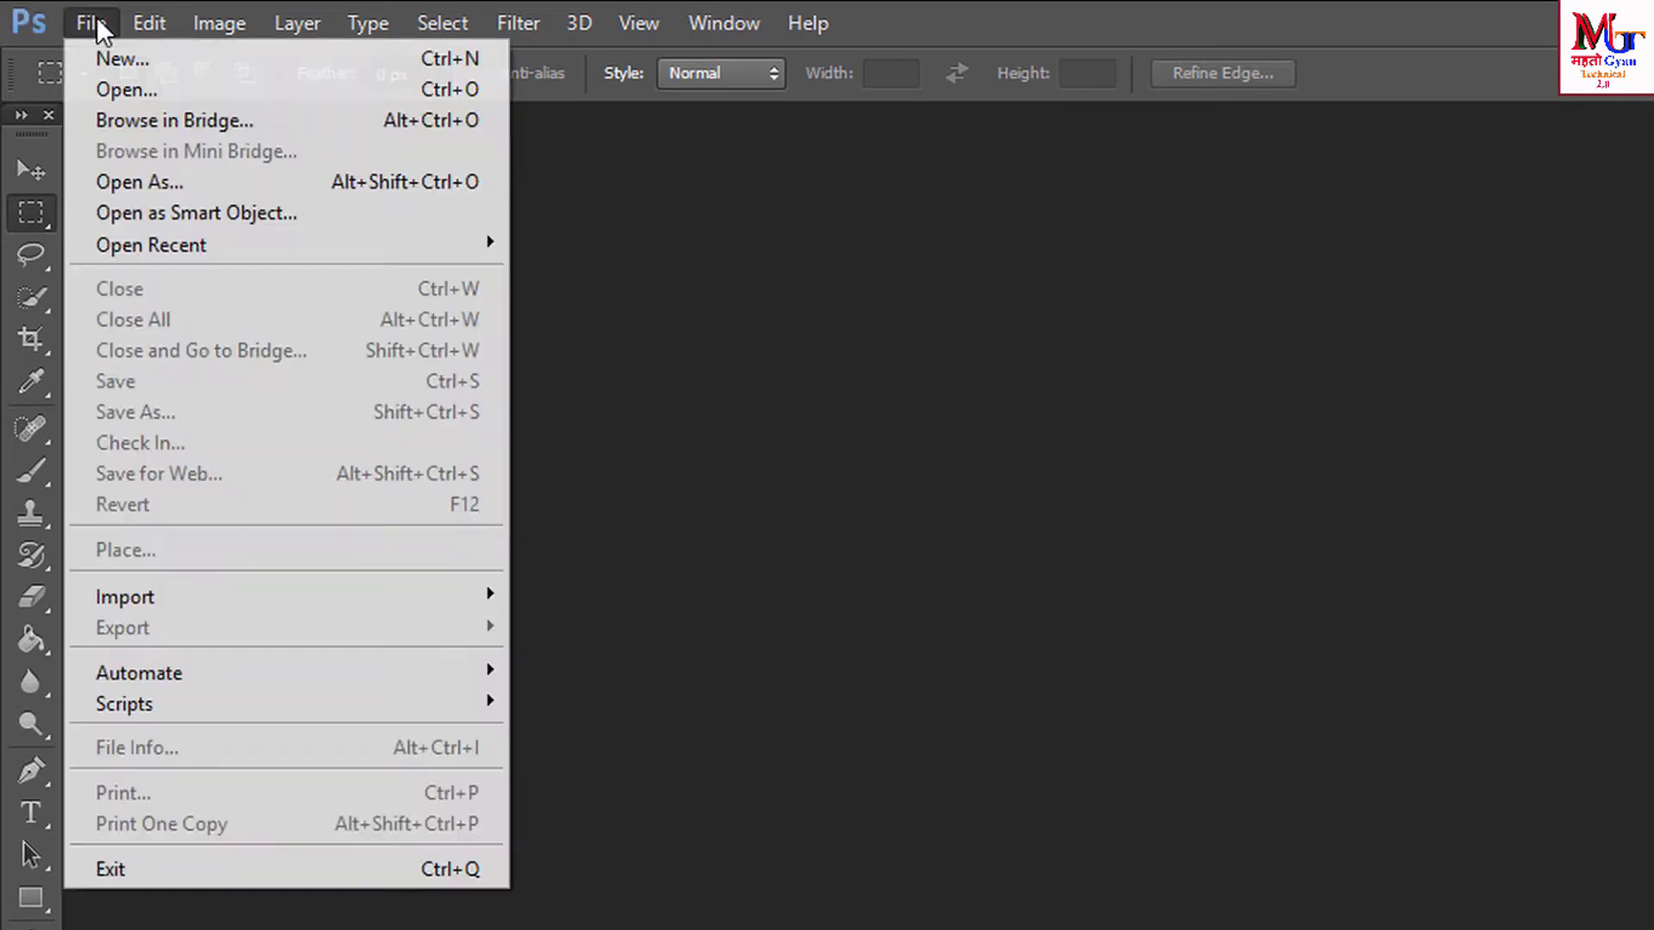
pyautogui.click(581, 194)
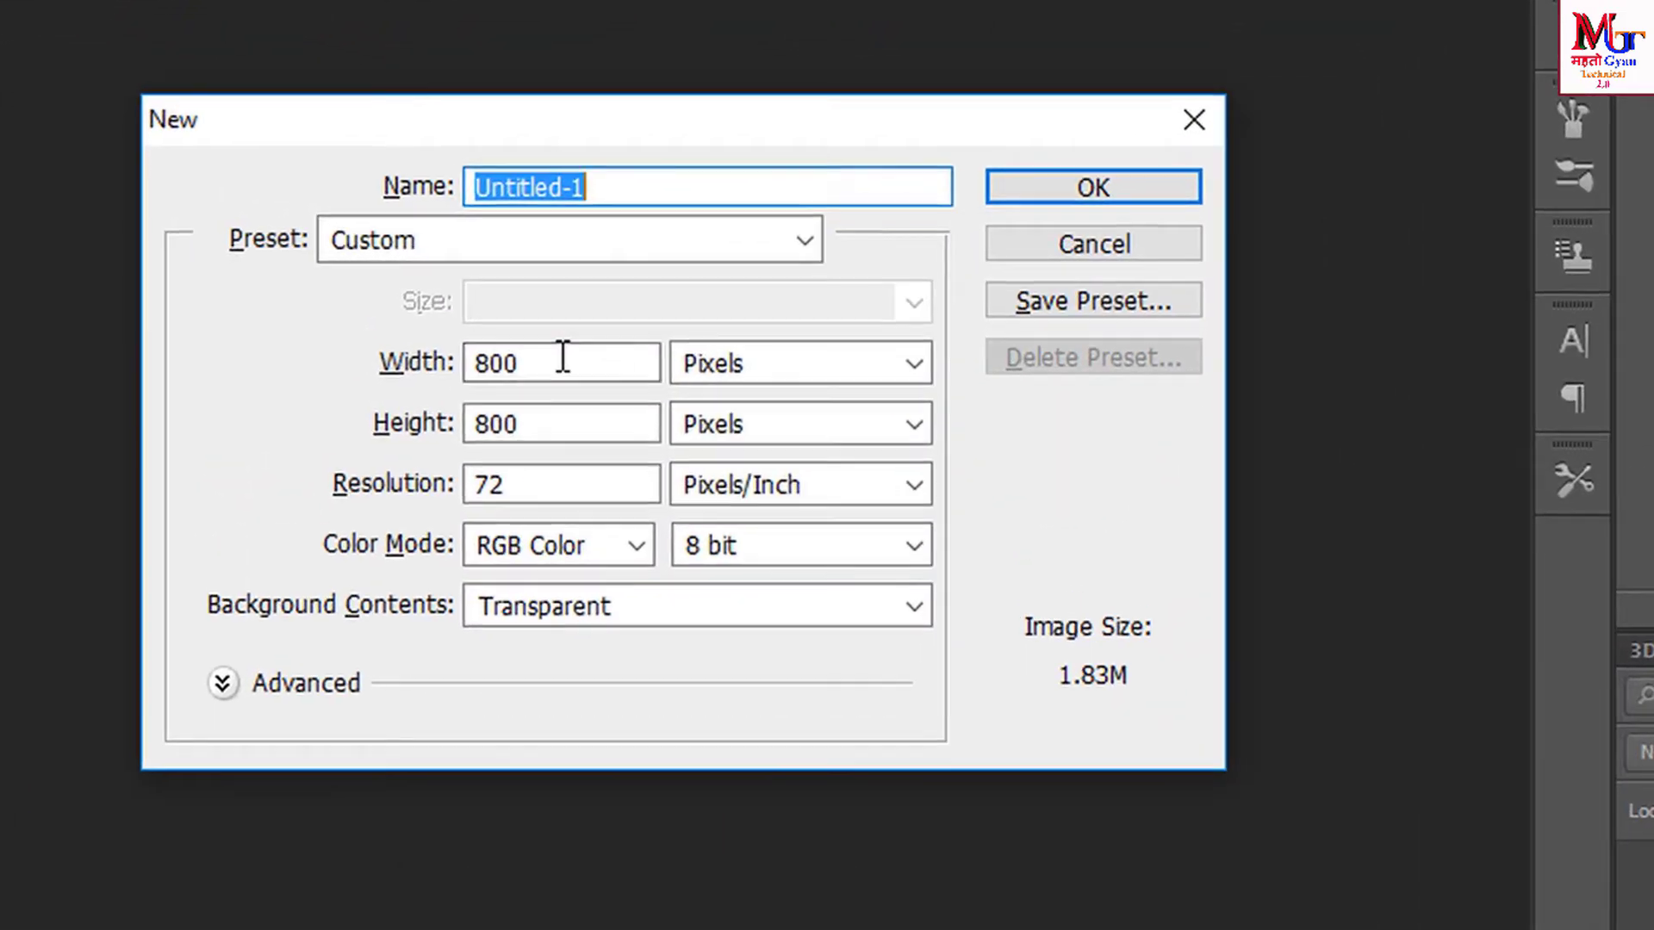
pyautogui.doubleClick(563, 355)
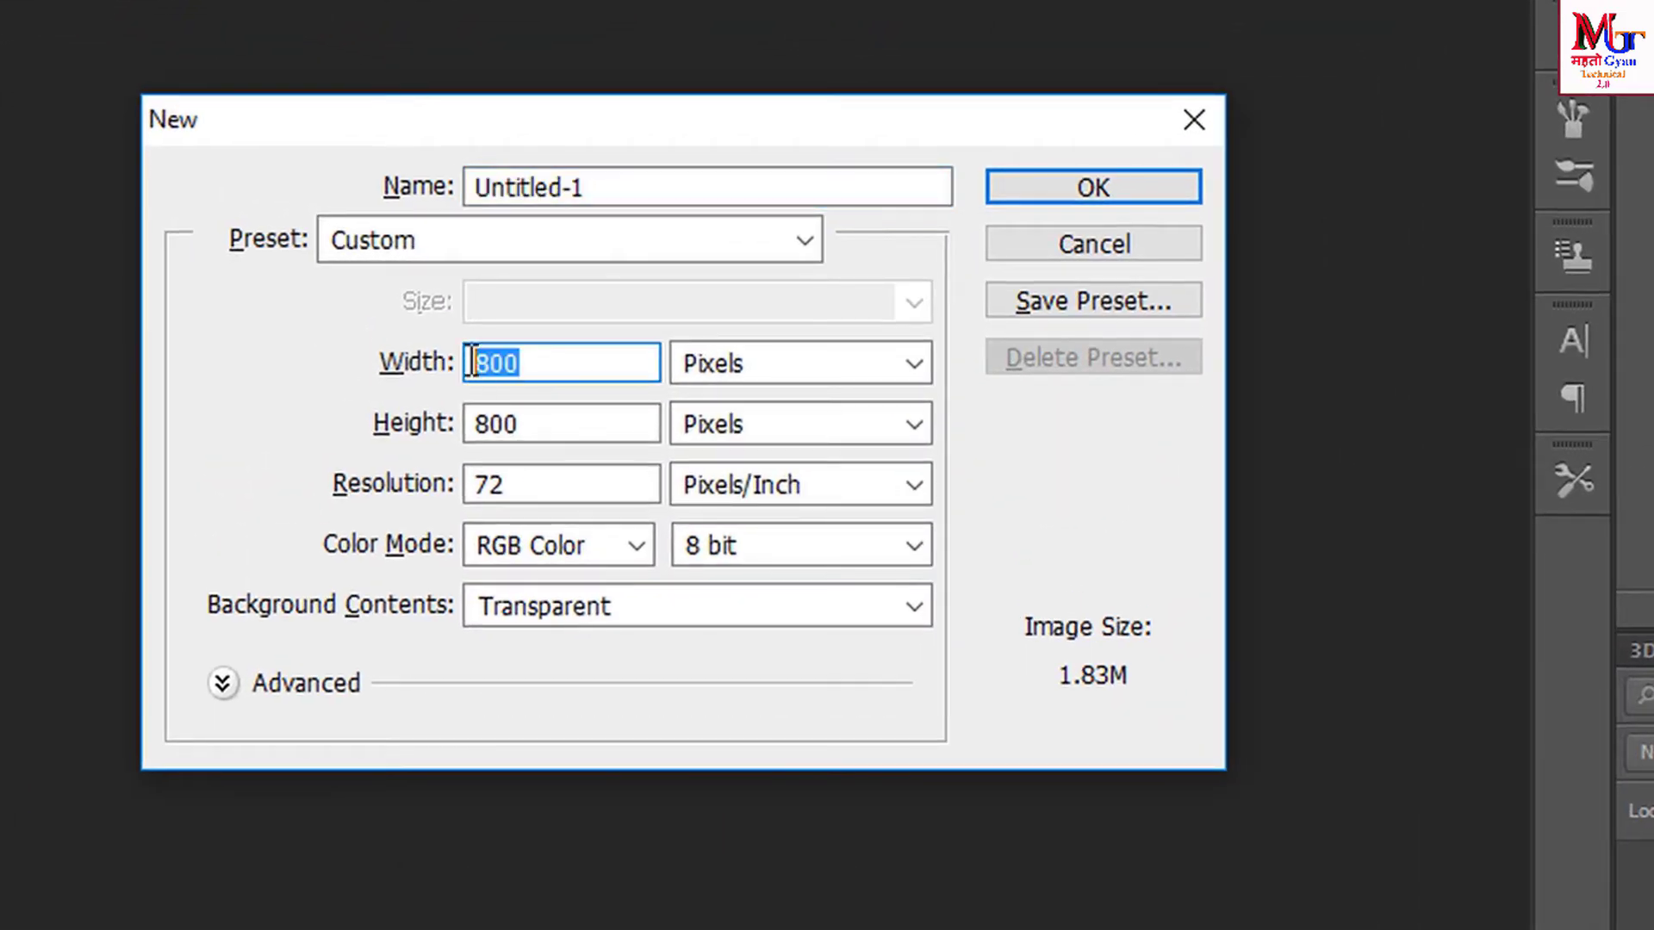
pyautogui.write('1')
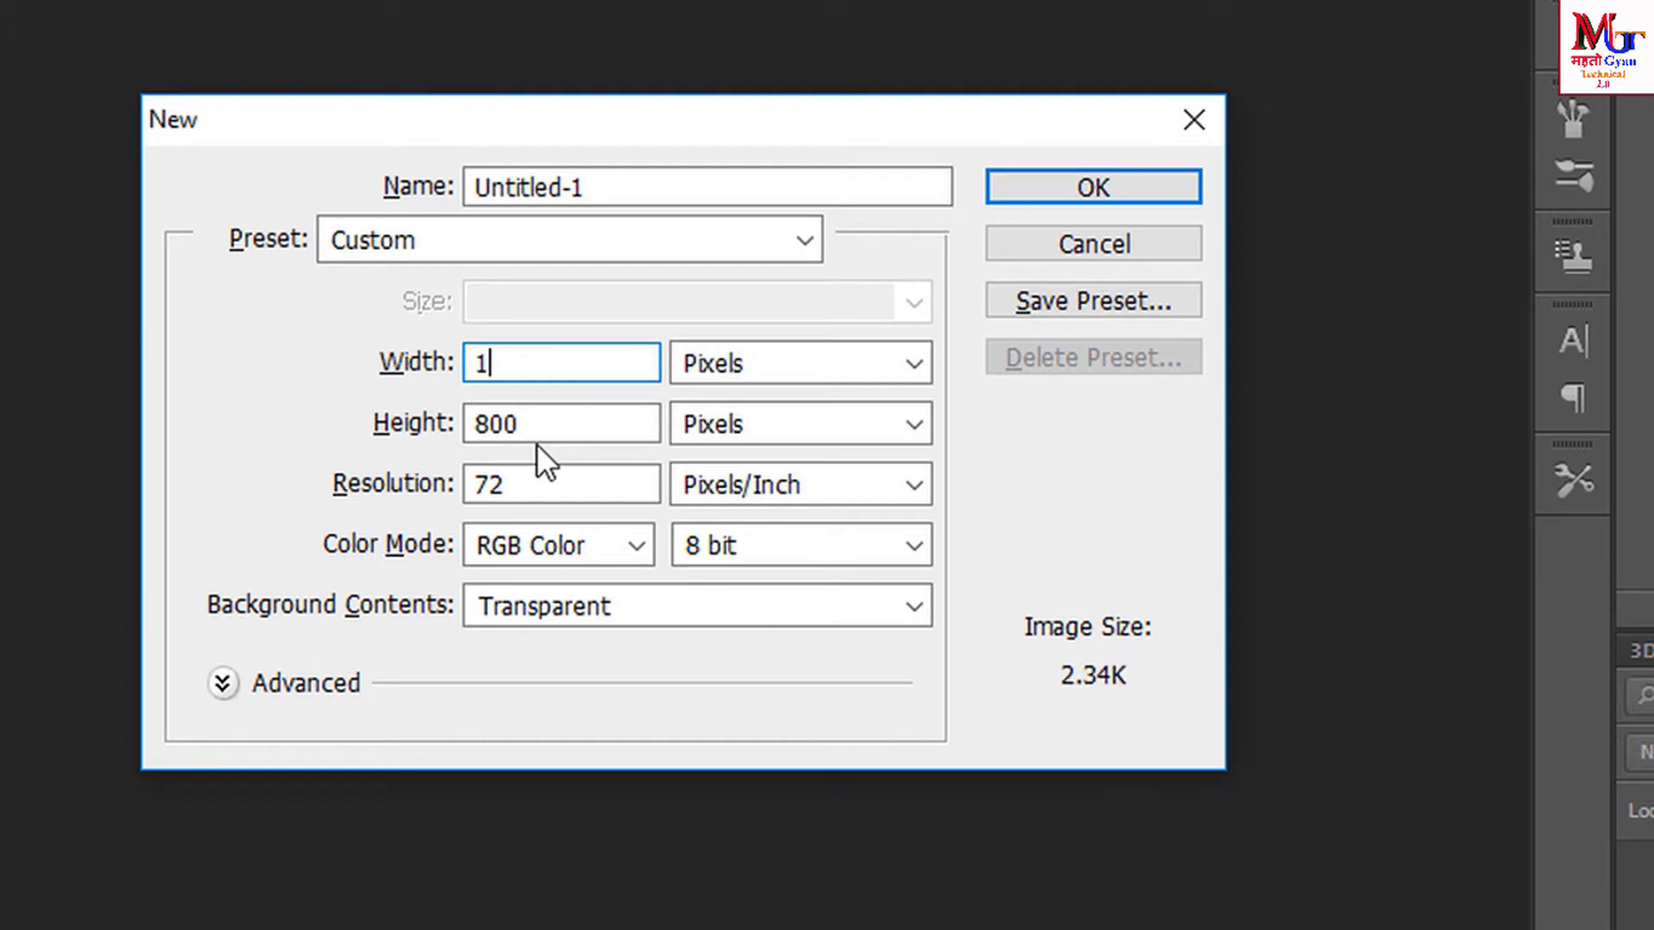
pyautogui.write('280')
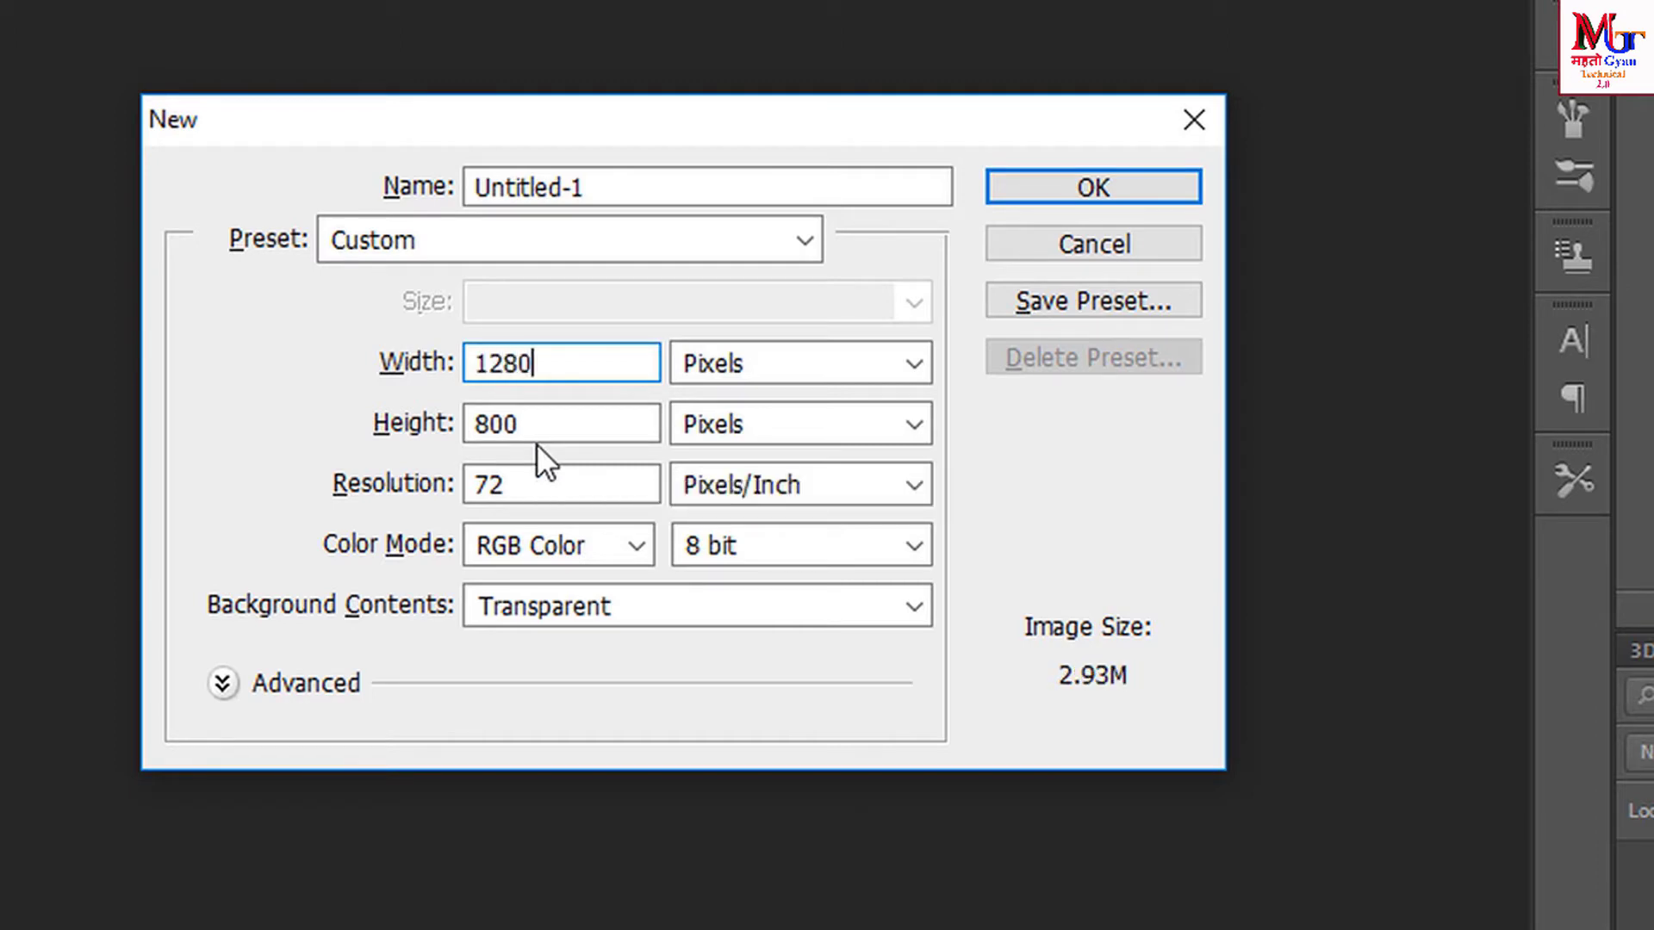
pyautogui.press('Tab')
pyautogui.write('72')
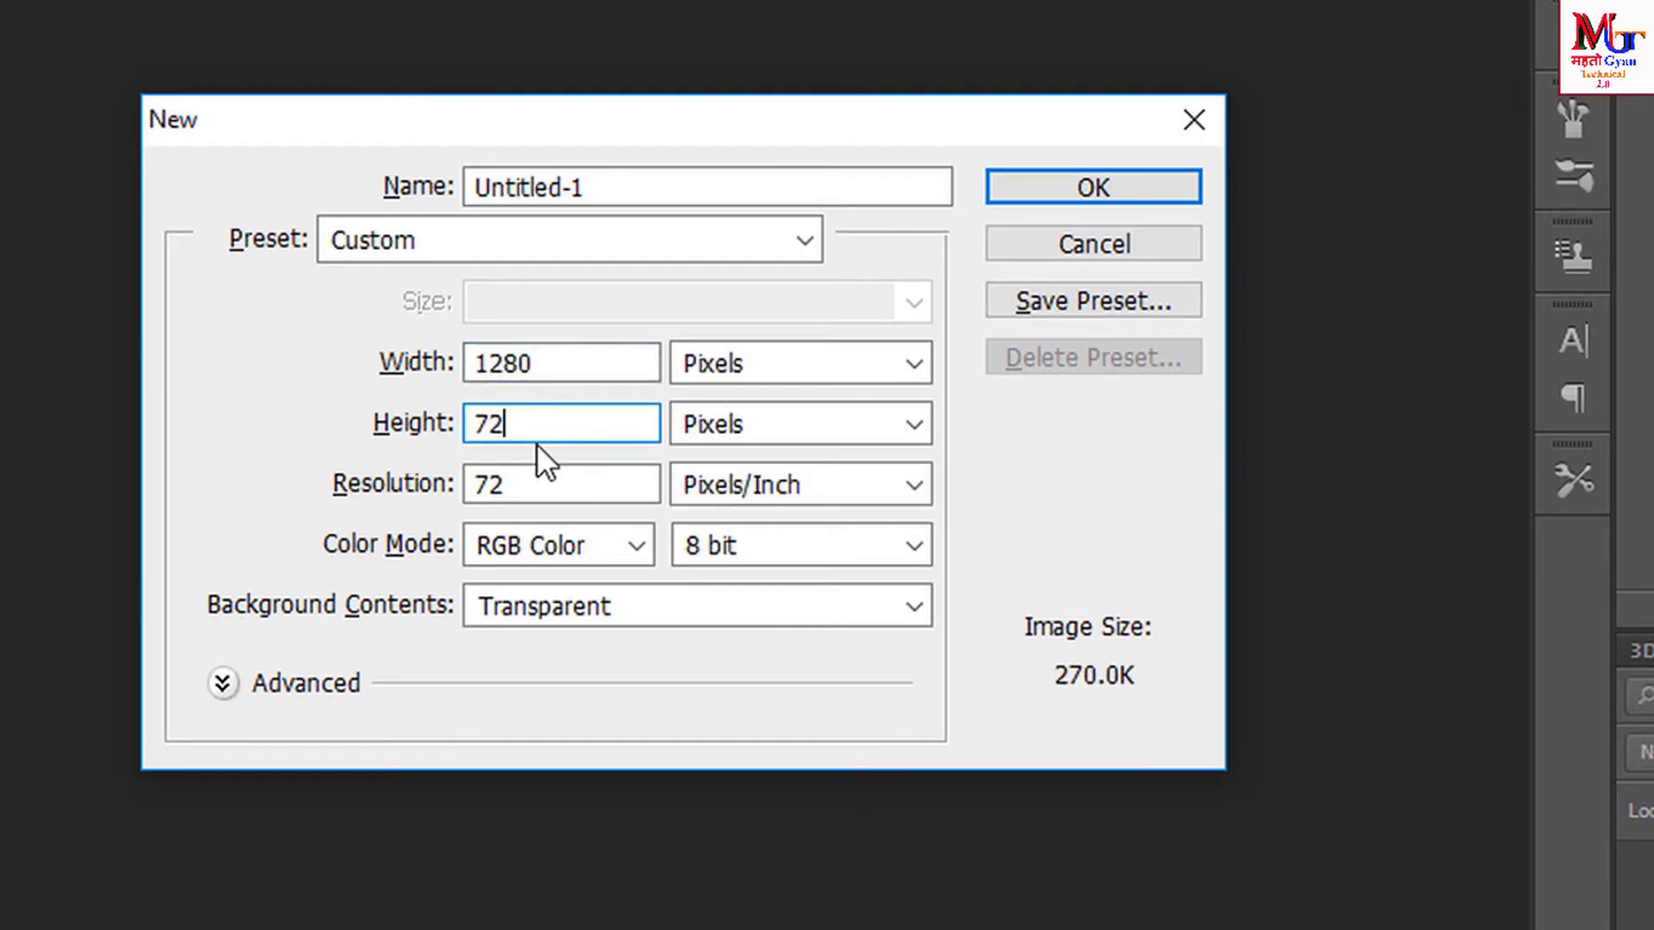
pyautogui.write('0')
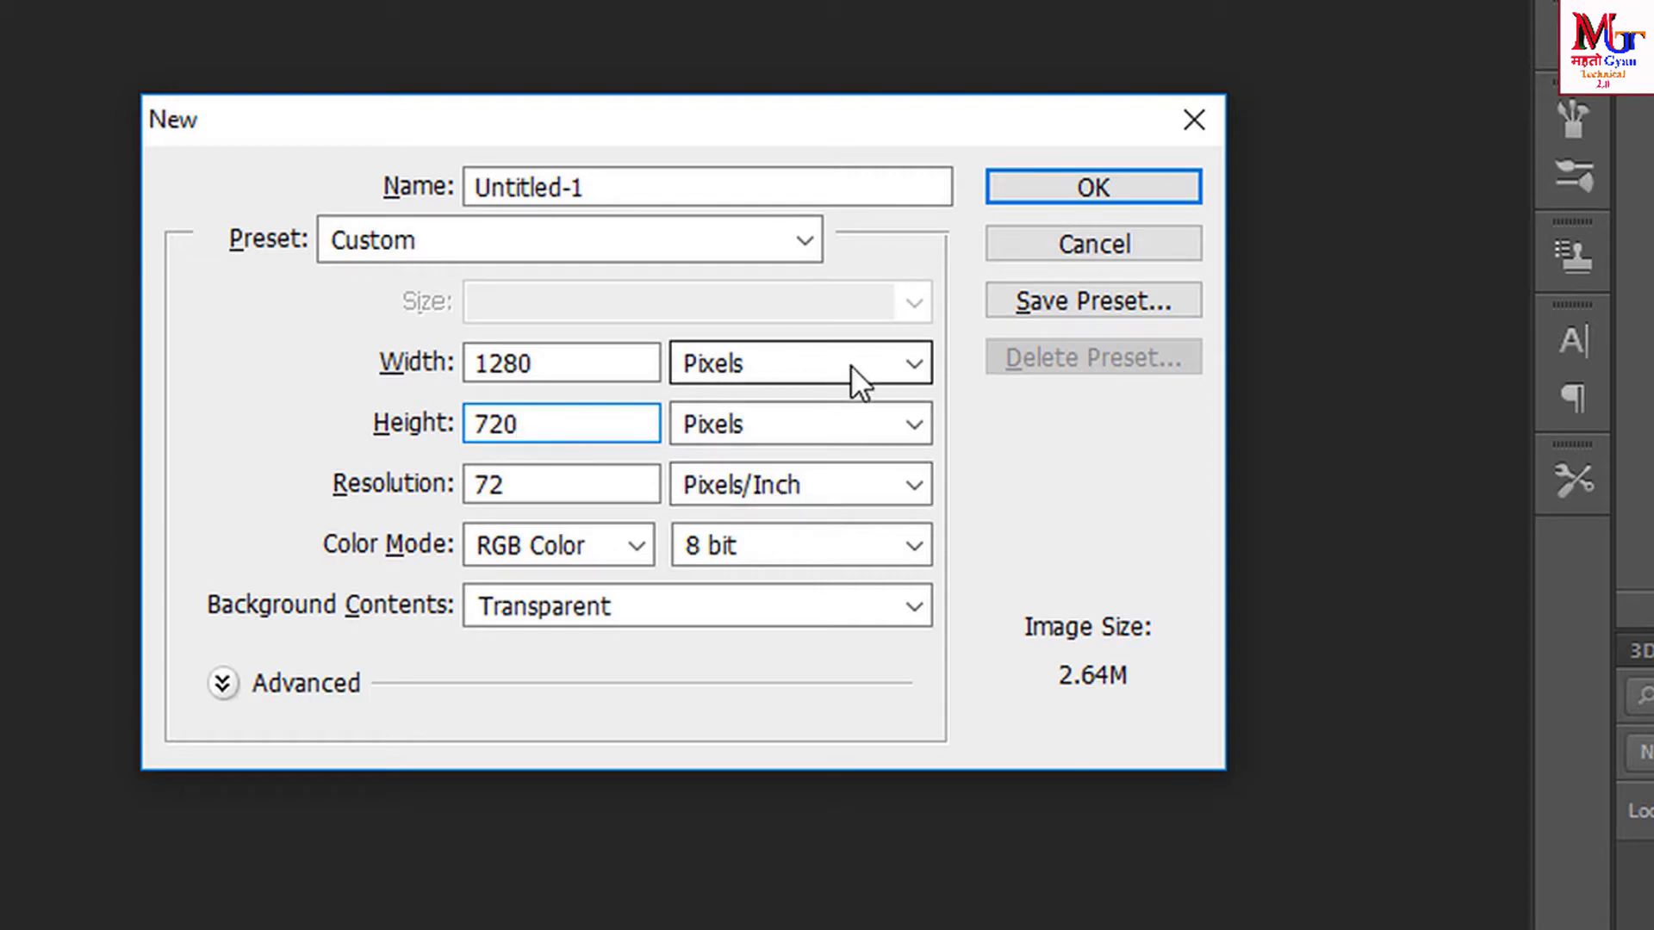
pyautogui.click(850, 364)
pyautogui.click(739, 403)
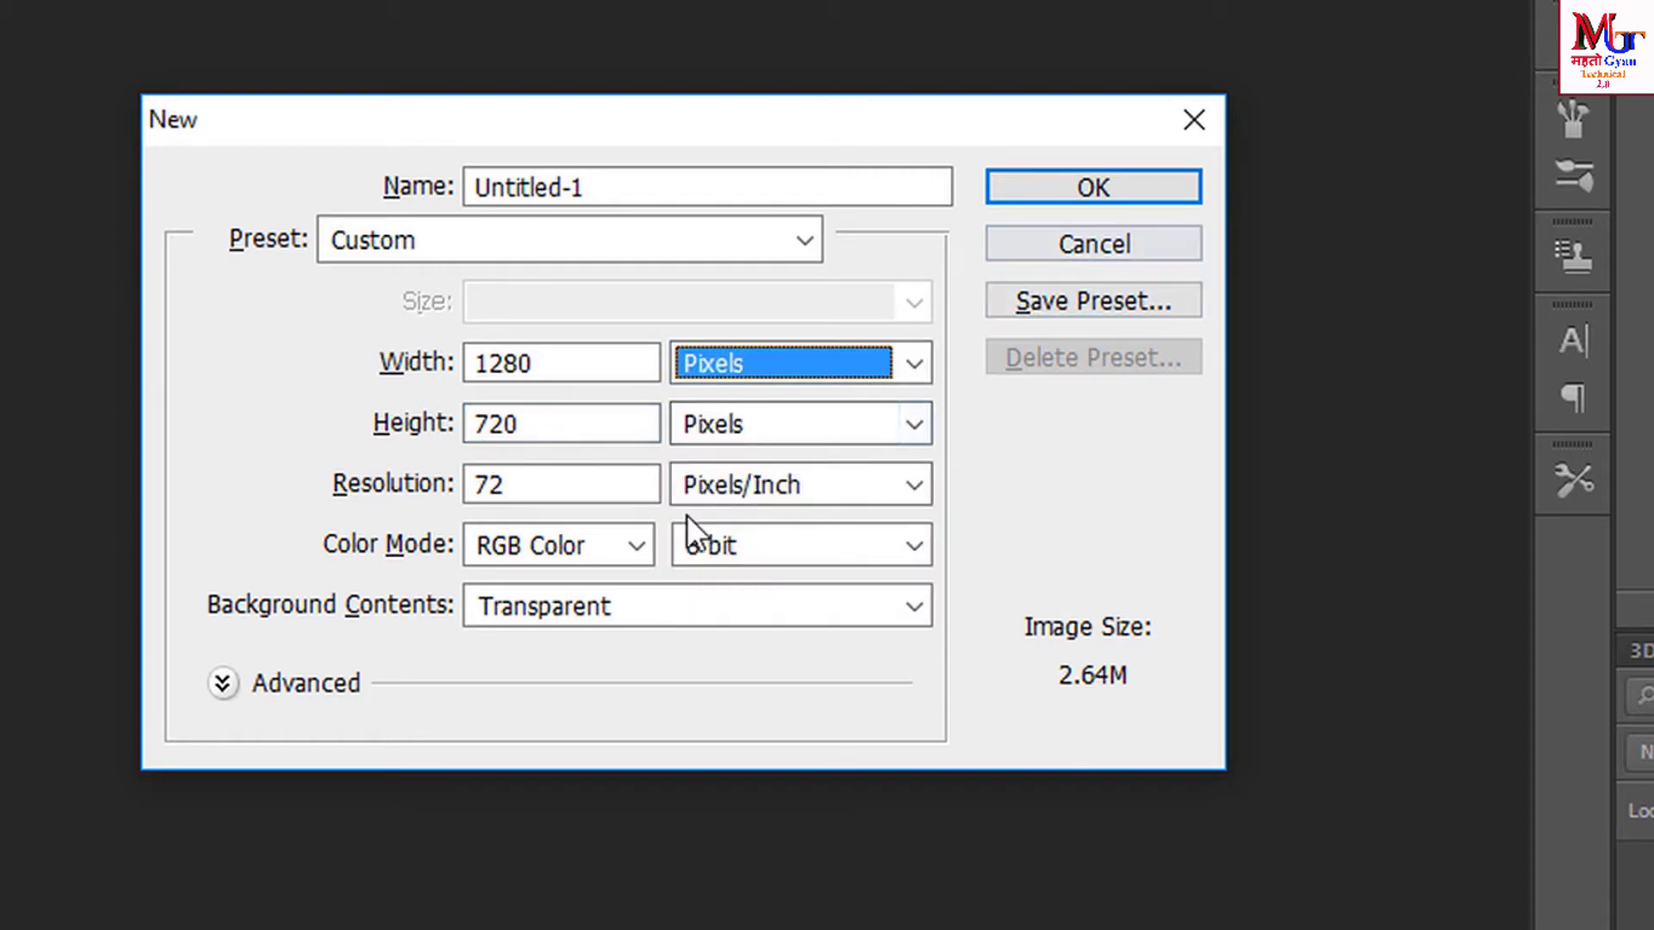
pyautogui.click(662, 606)
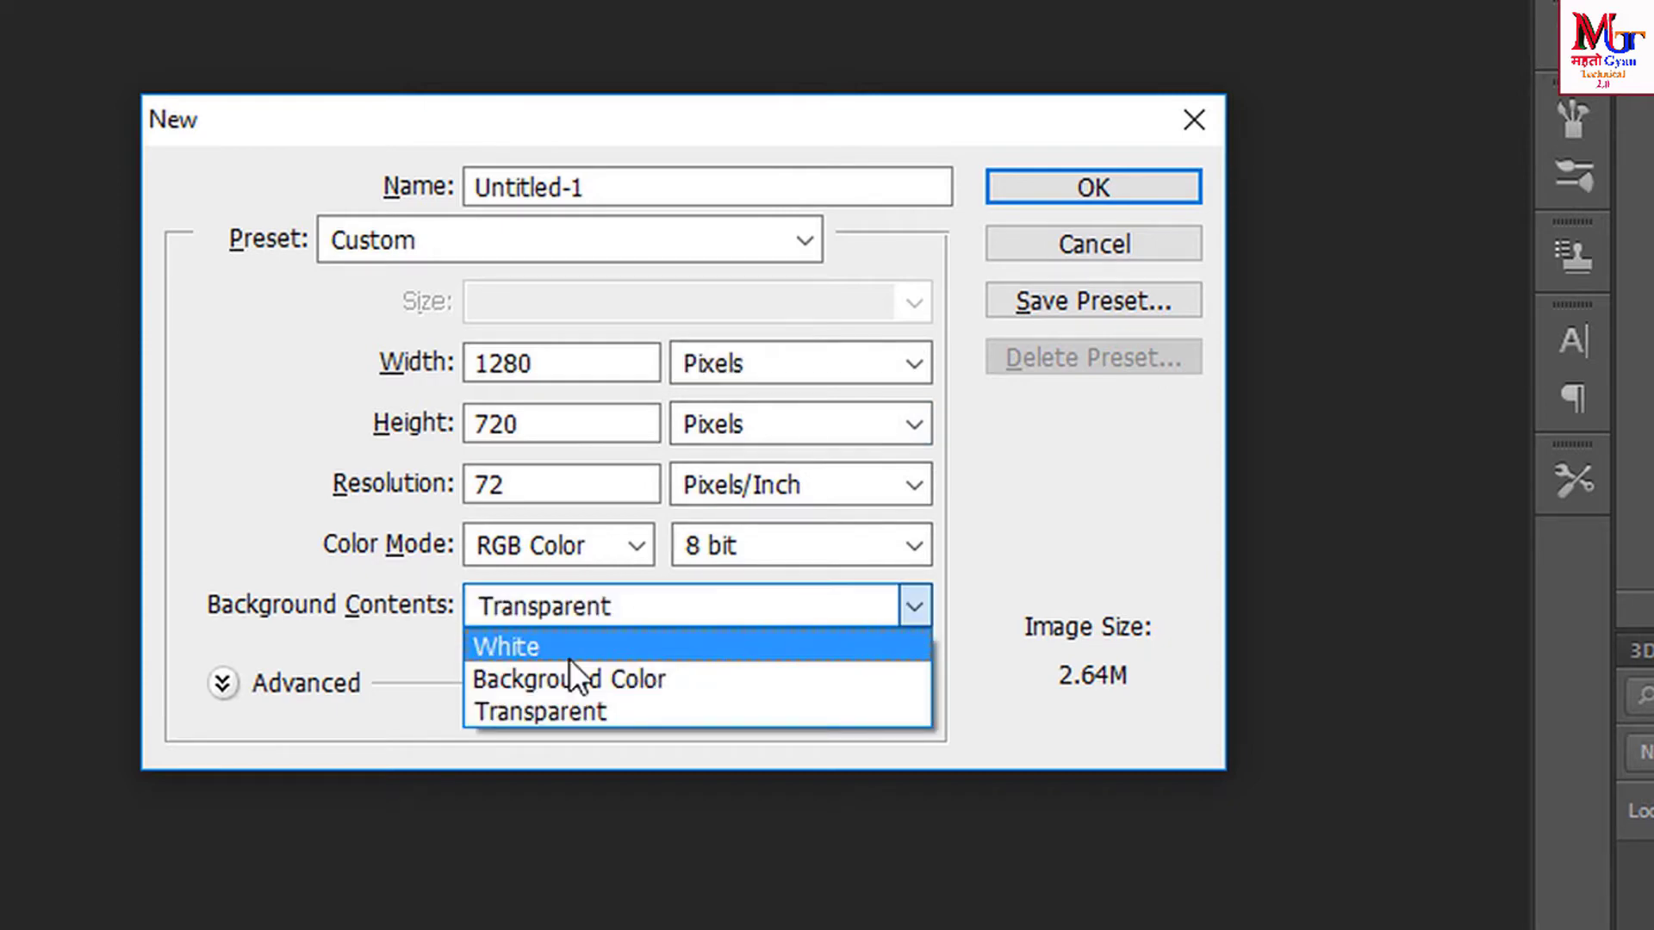
pyautogui.click(569, 655)
pyautogui.click(1092, 178)
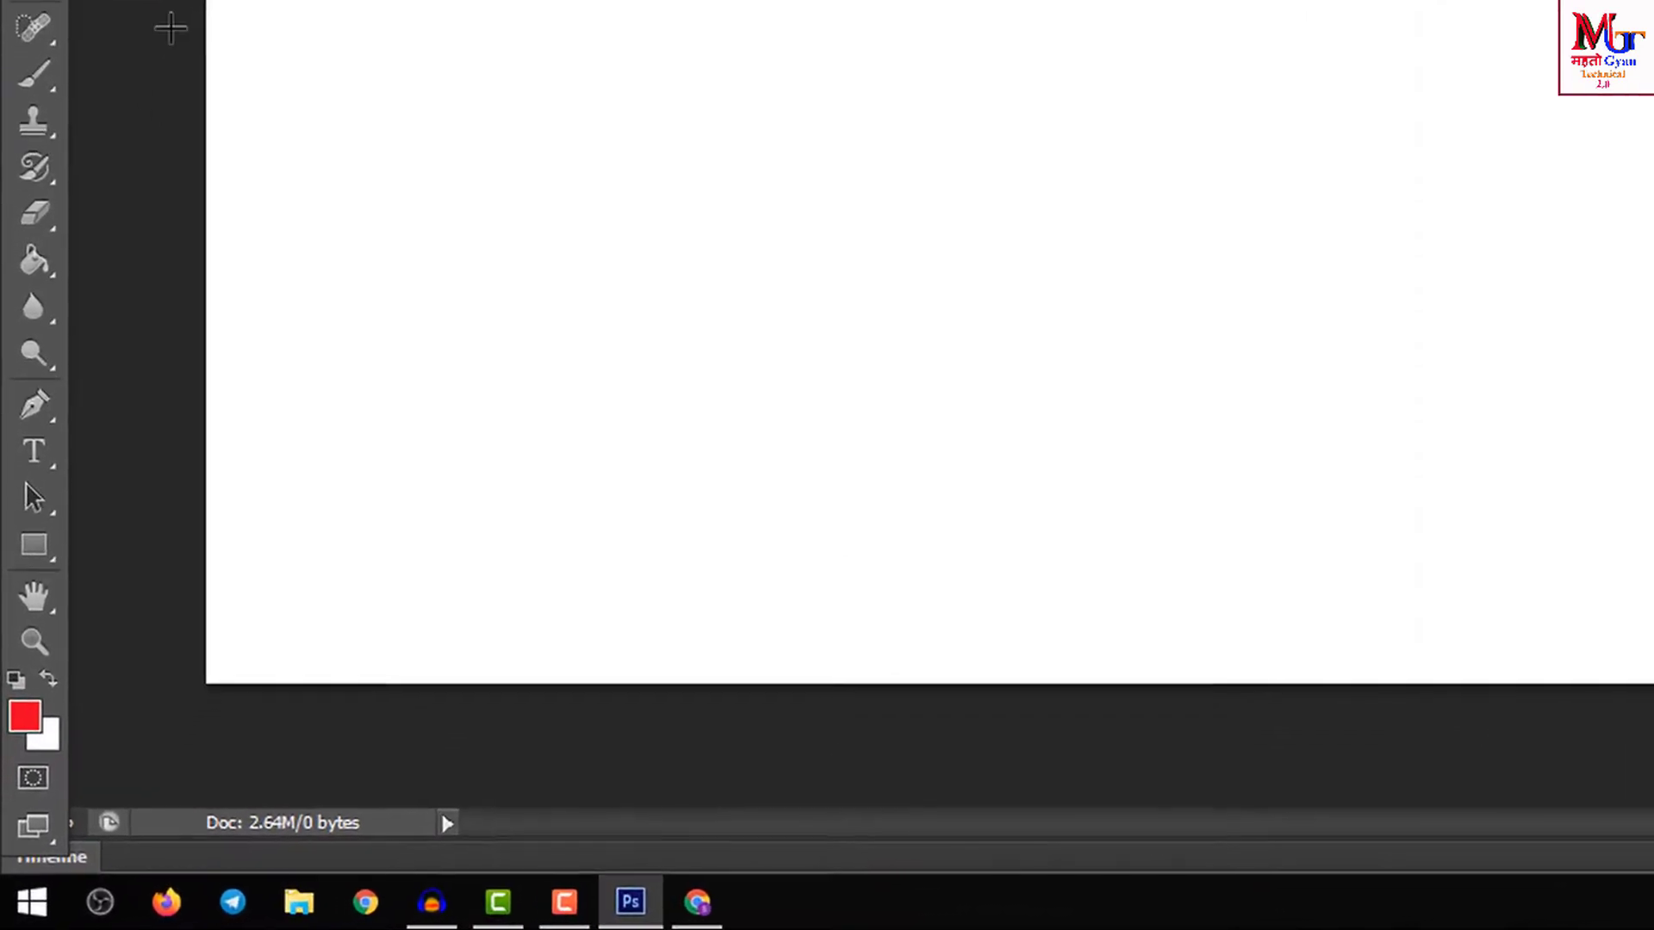
# - Draw a red rectangle spanning the entire canvas with the Rectangle Tool
pyautogui.rightClick(43, 543)
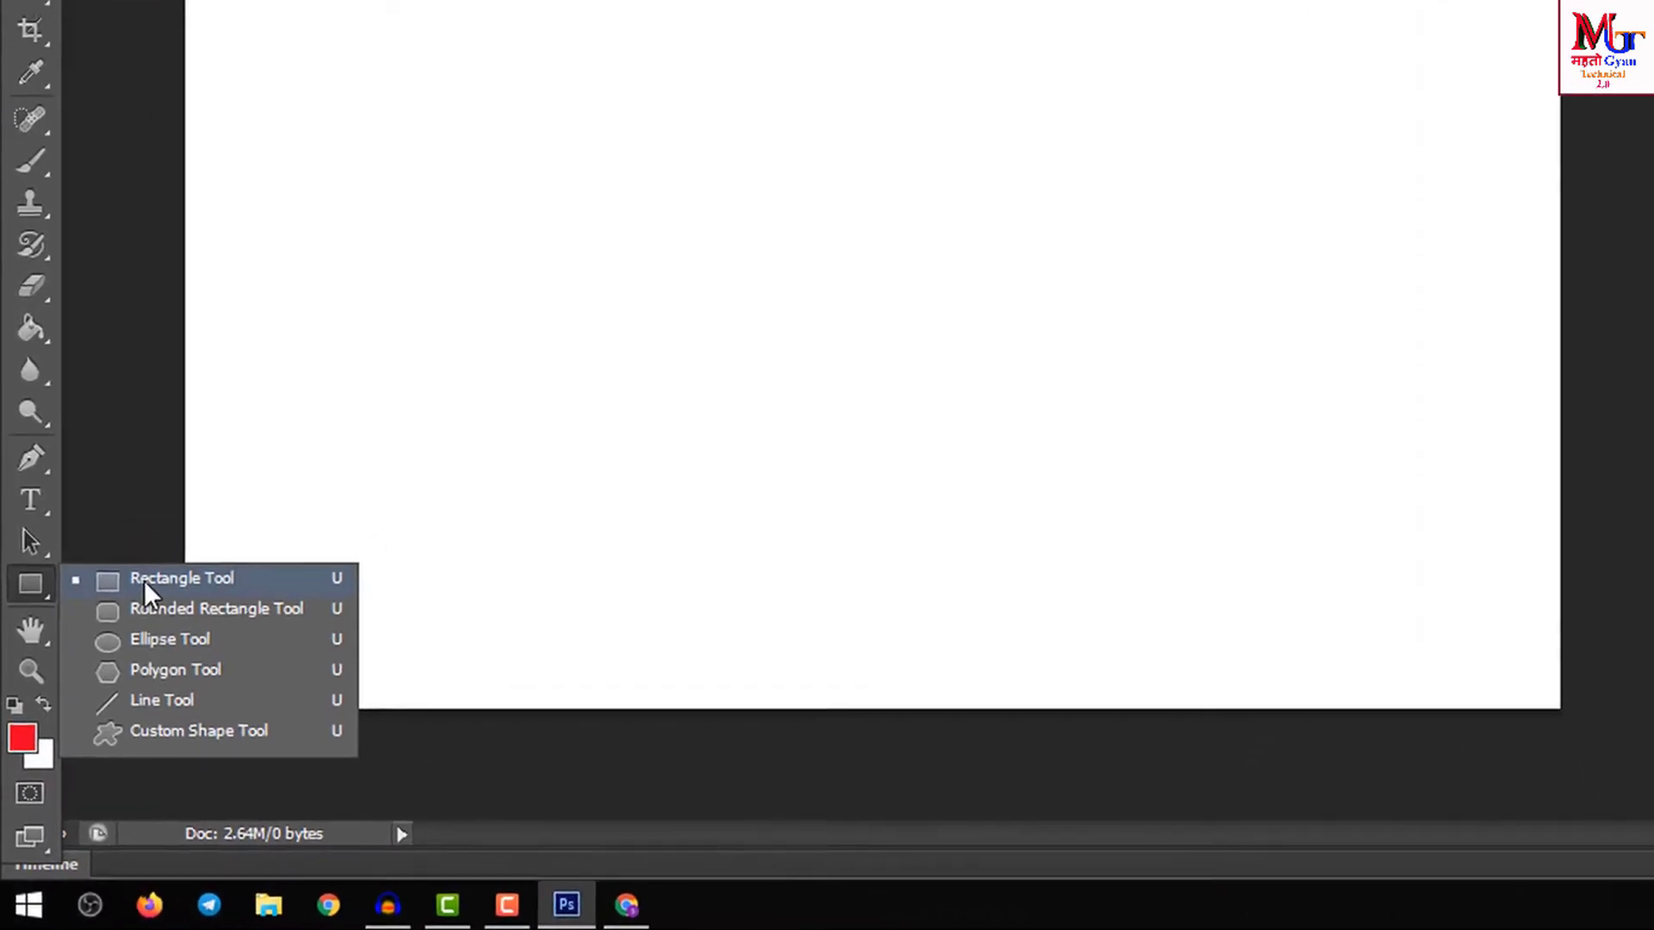
pyautogui.click(112, 537)
pyautogui.moveTo(112, 160); pyautogui.dragTo(1203, 785)
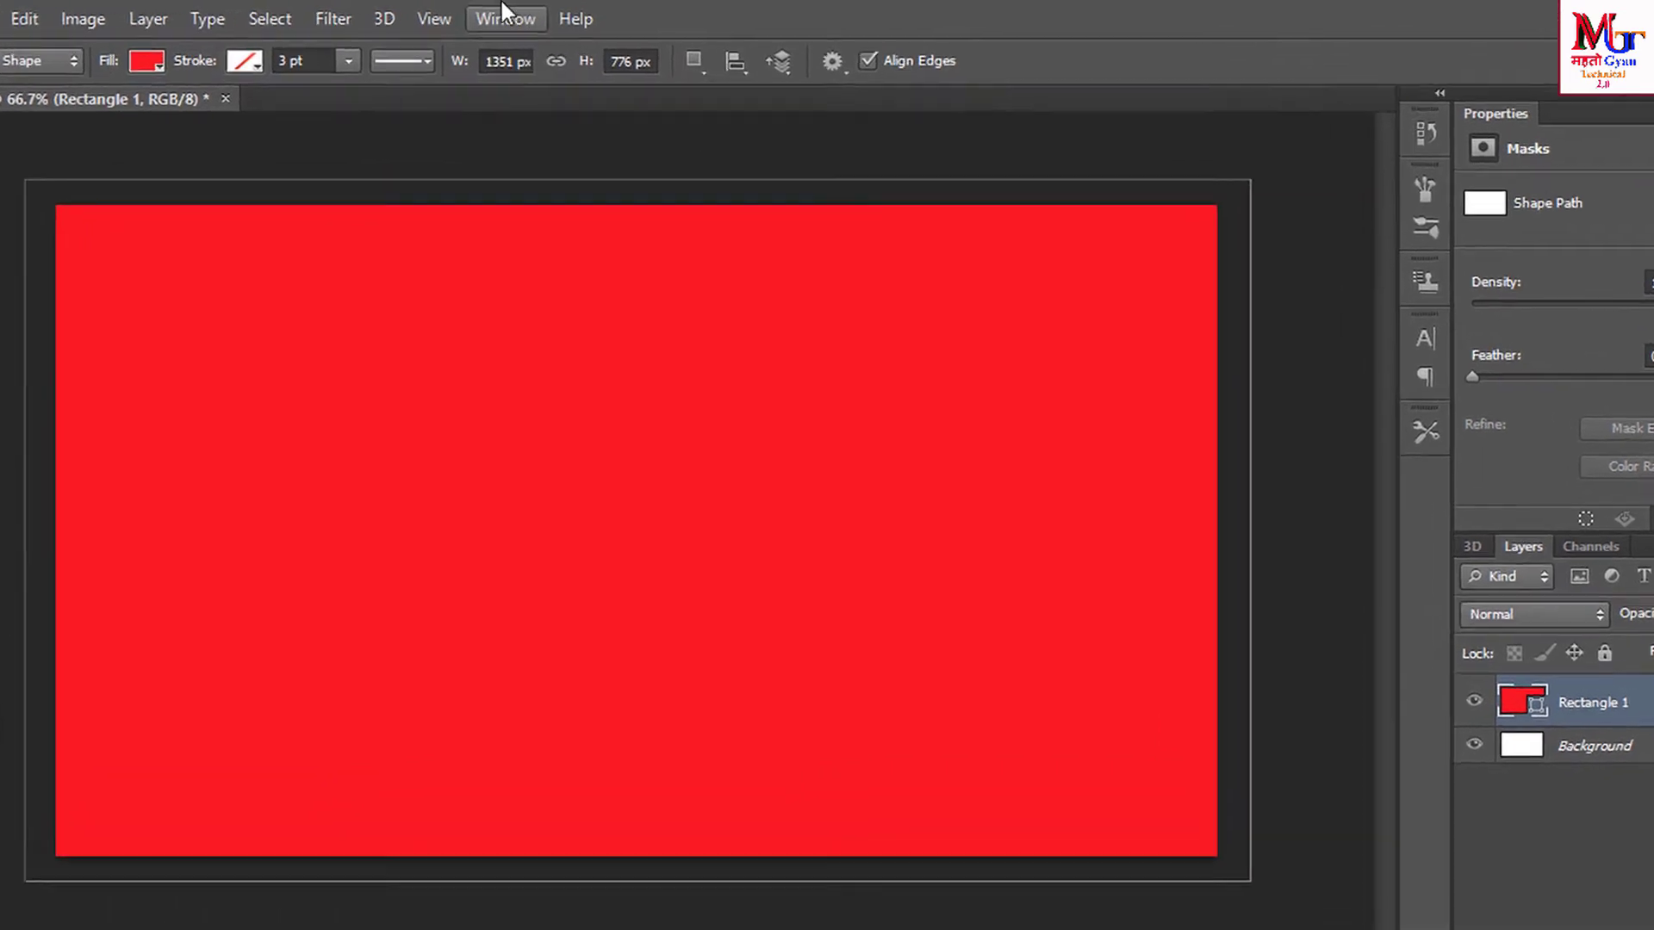
# - Check the Window menu, then toggle between the Background and Rectangle 1 layers, ending on Rectangle 1
pyautogui.click(540, 16)
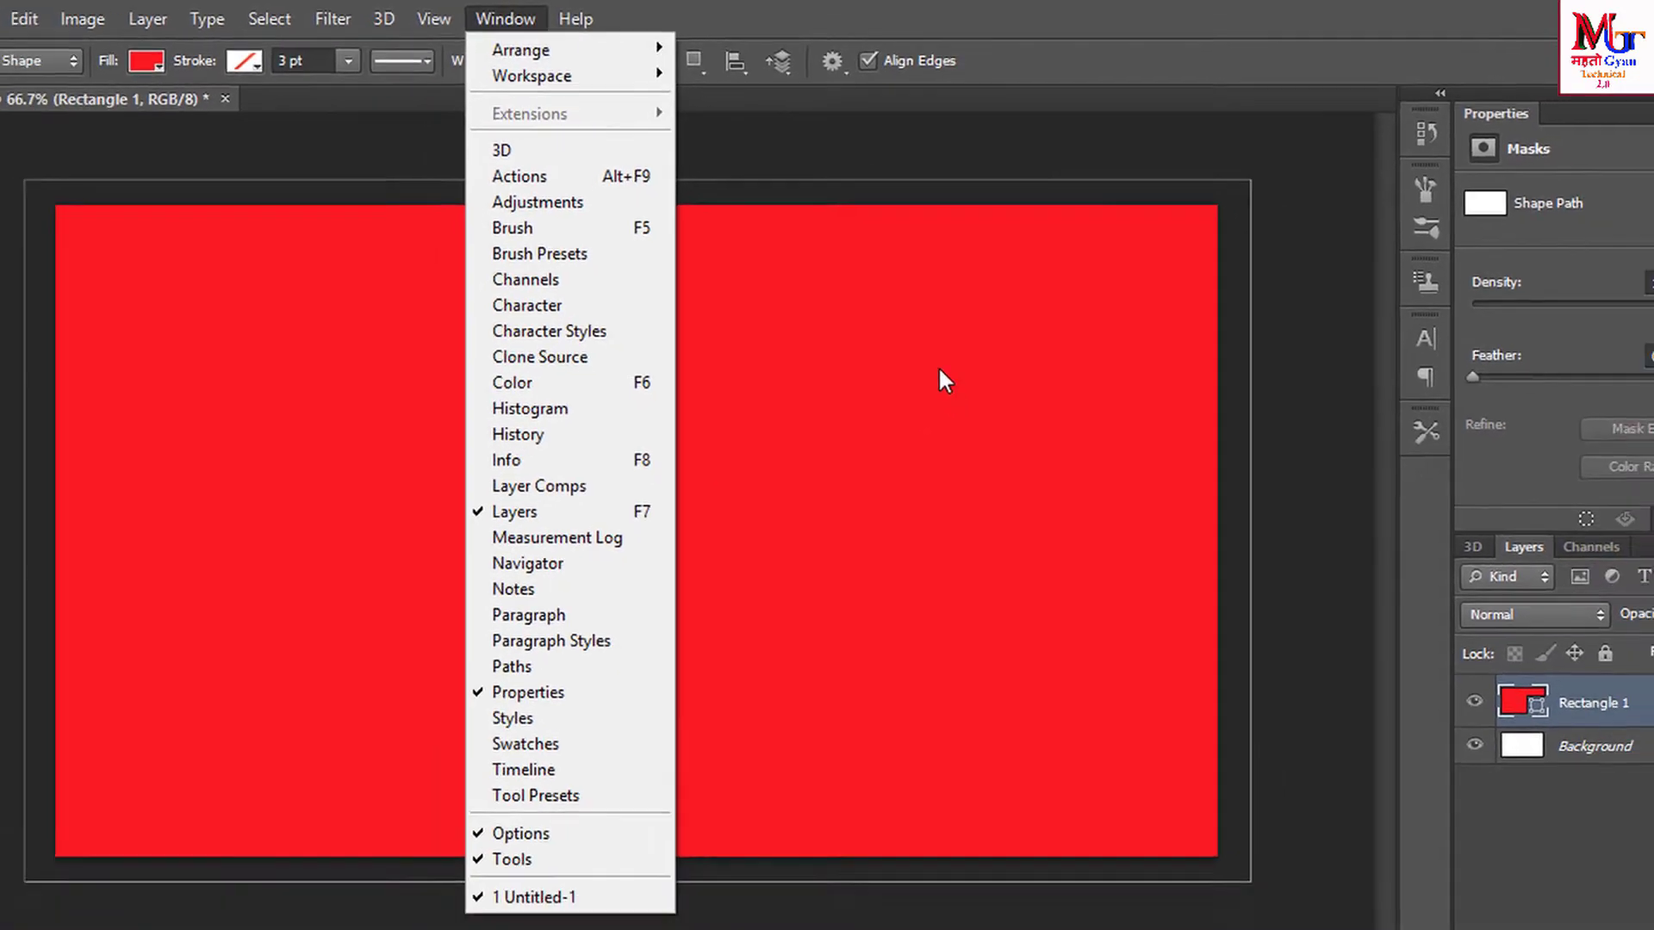
pyautogui.click(938, 365)
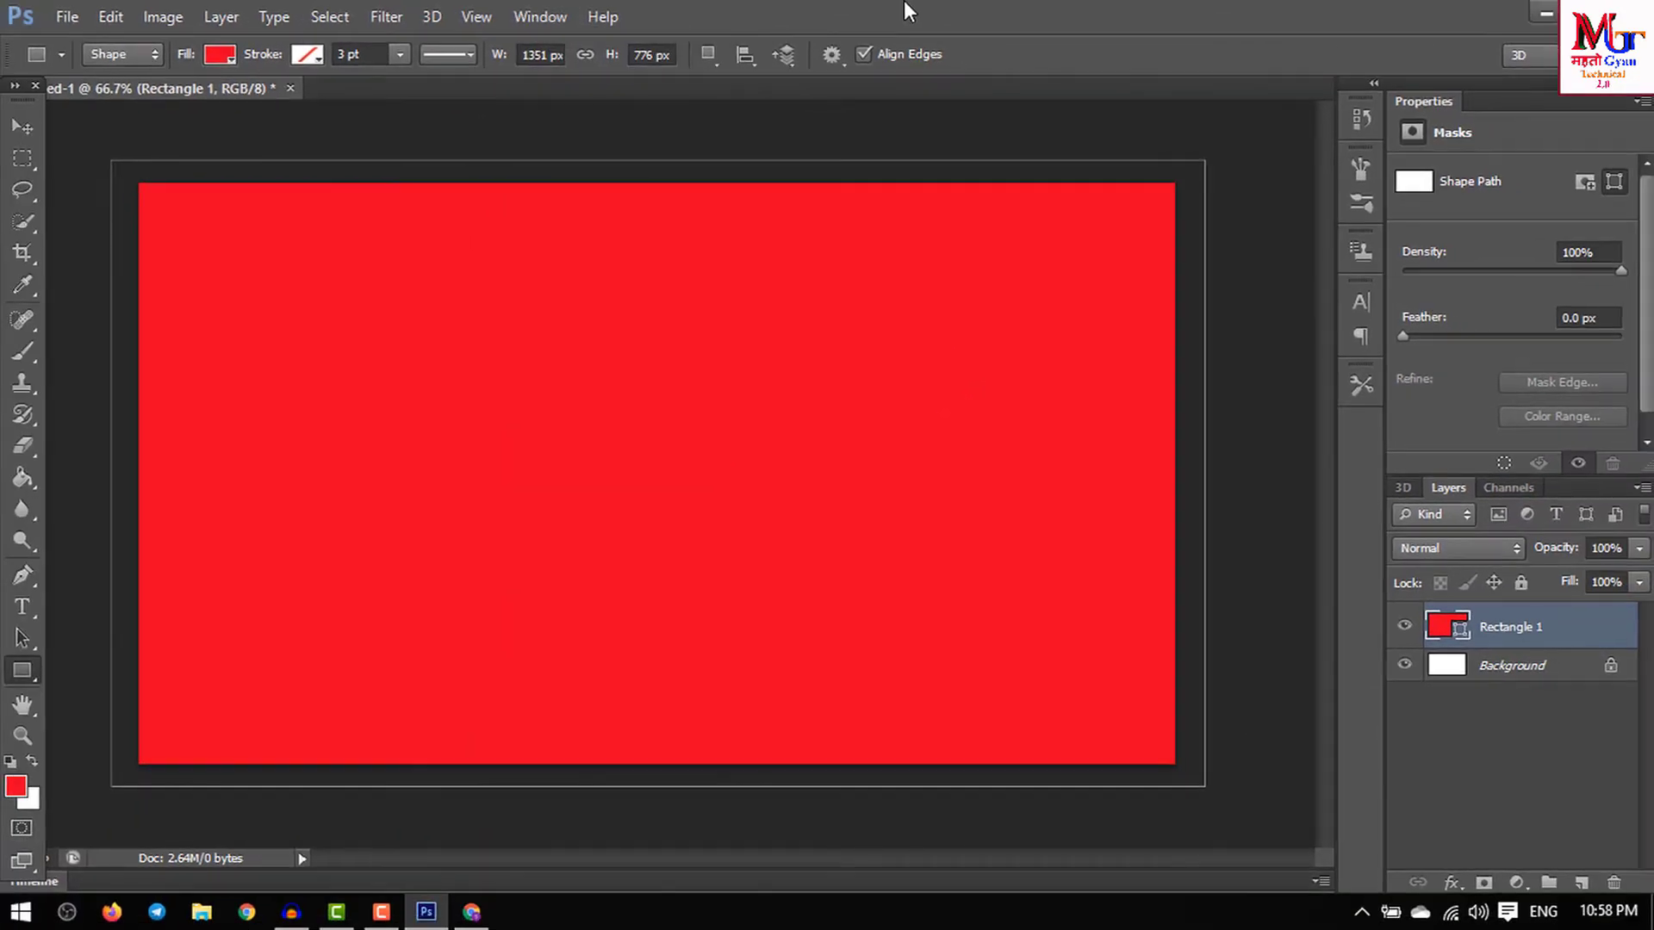
pyautogui.click(1468, 667)
pyautogui.click(1477, 636)
pyautogui.click(1484, 661)
pyautogui.click(1481, 635)
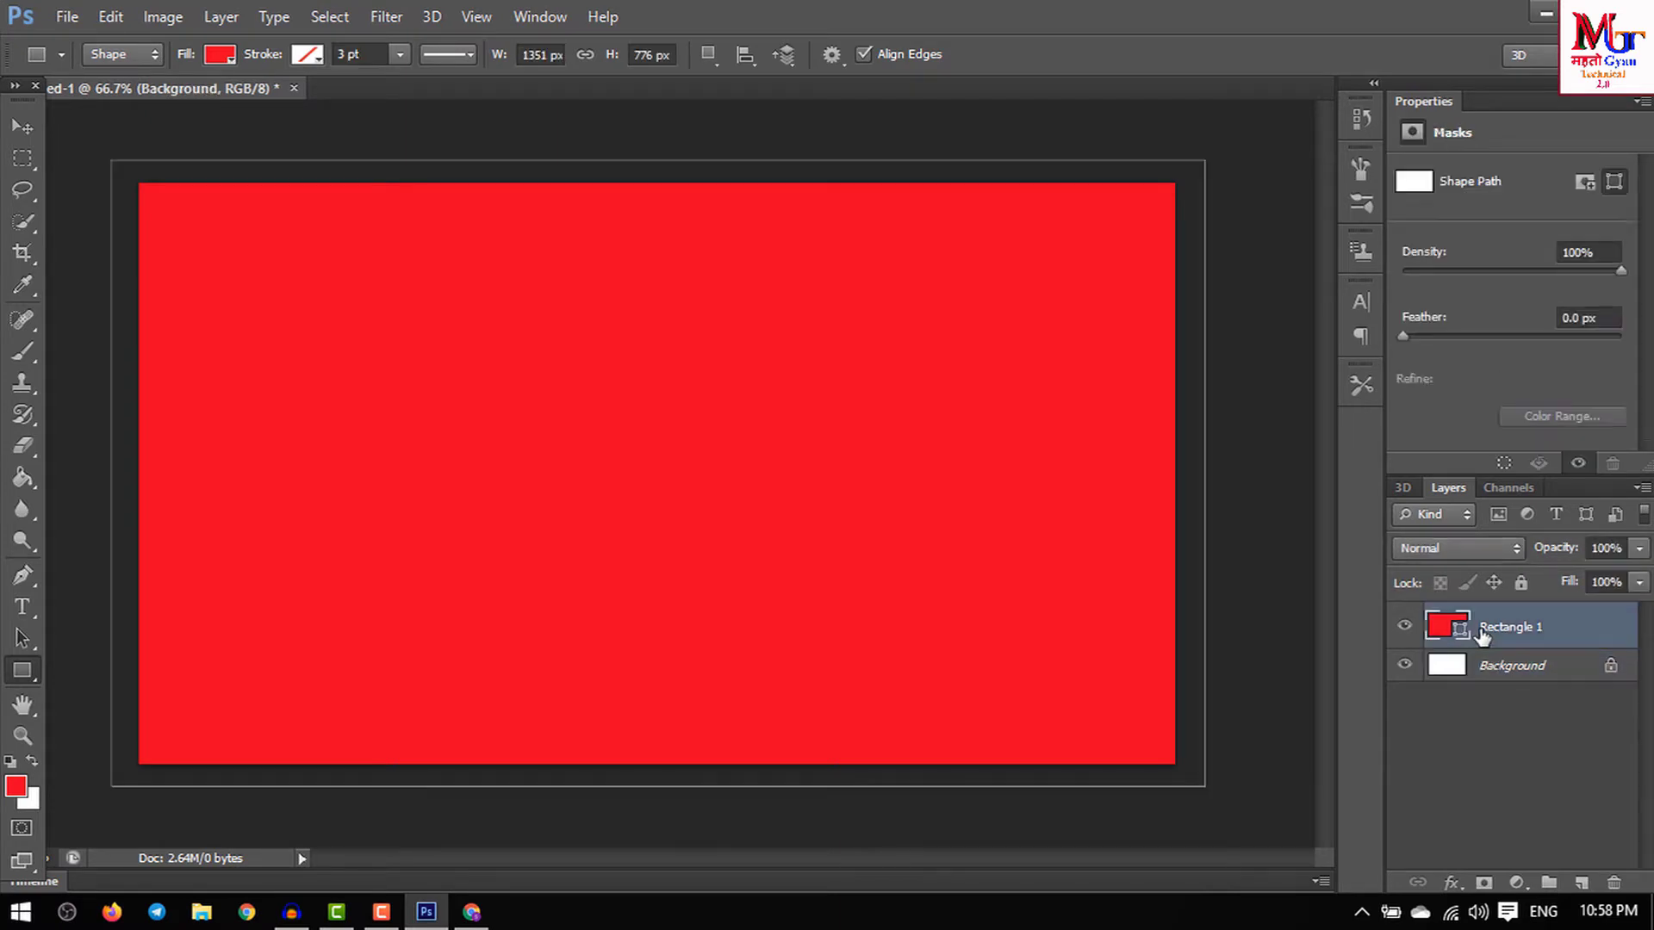
pyautogui.click(1487, 665)
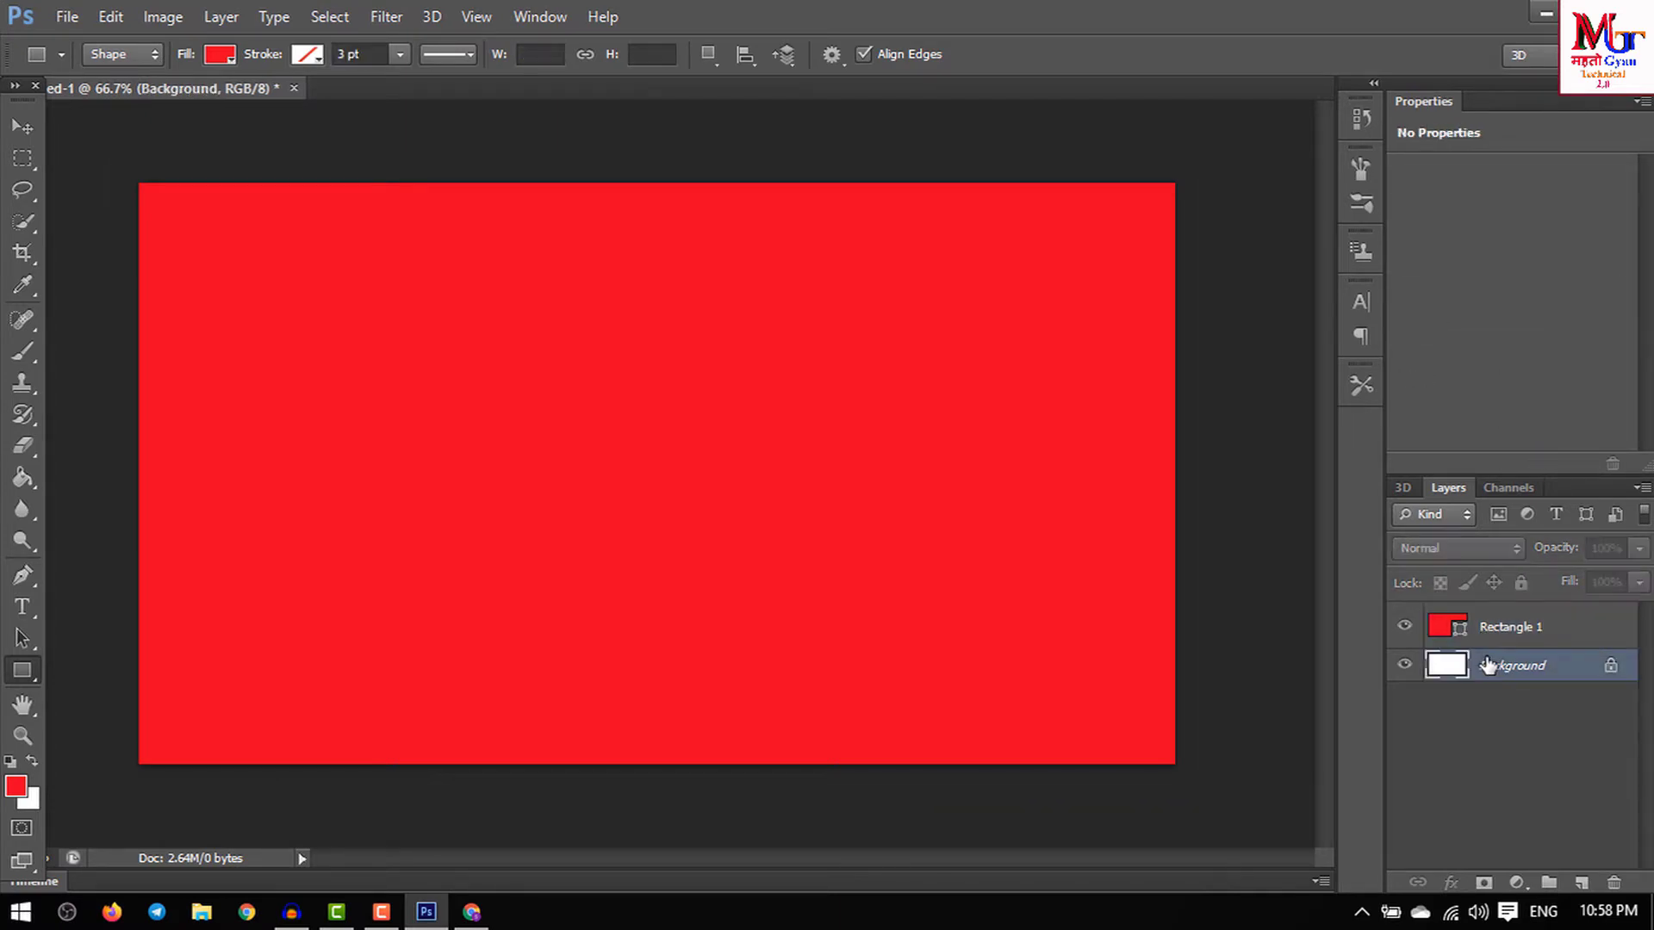
pyautogui.click(1503, 629)
pyautogui.click(1503, 670)
pyautogui.click(1499, 633)
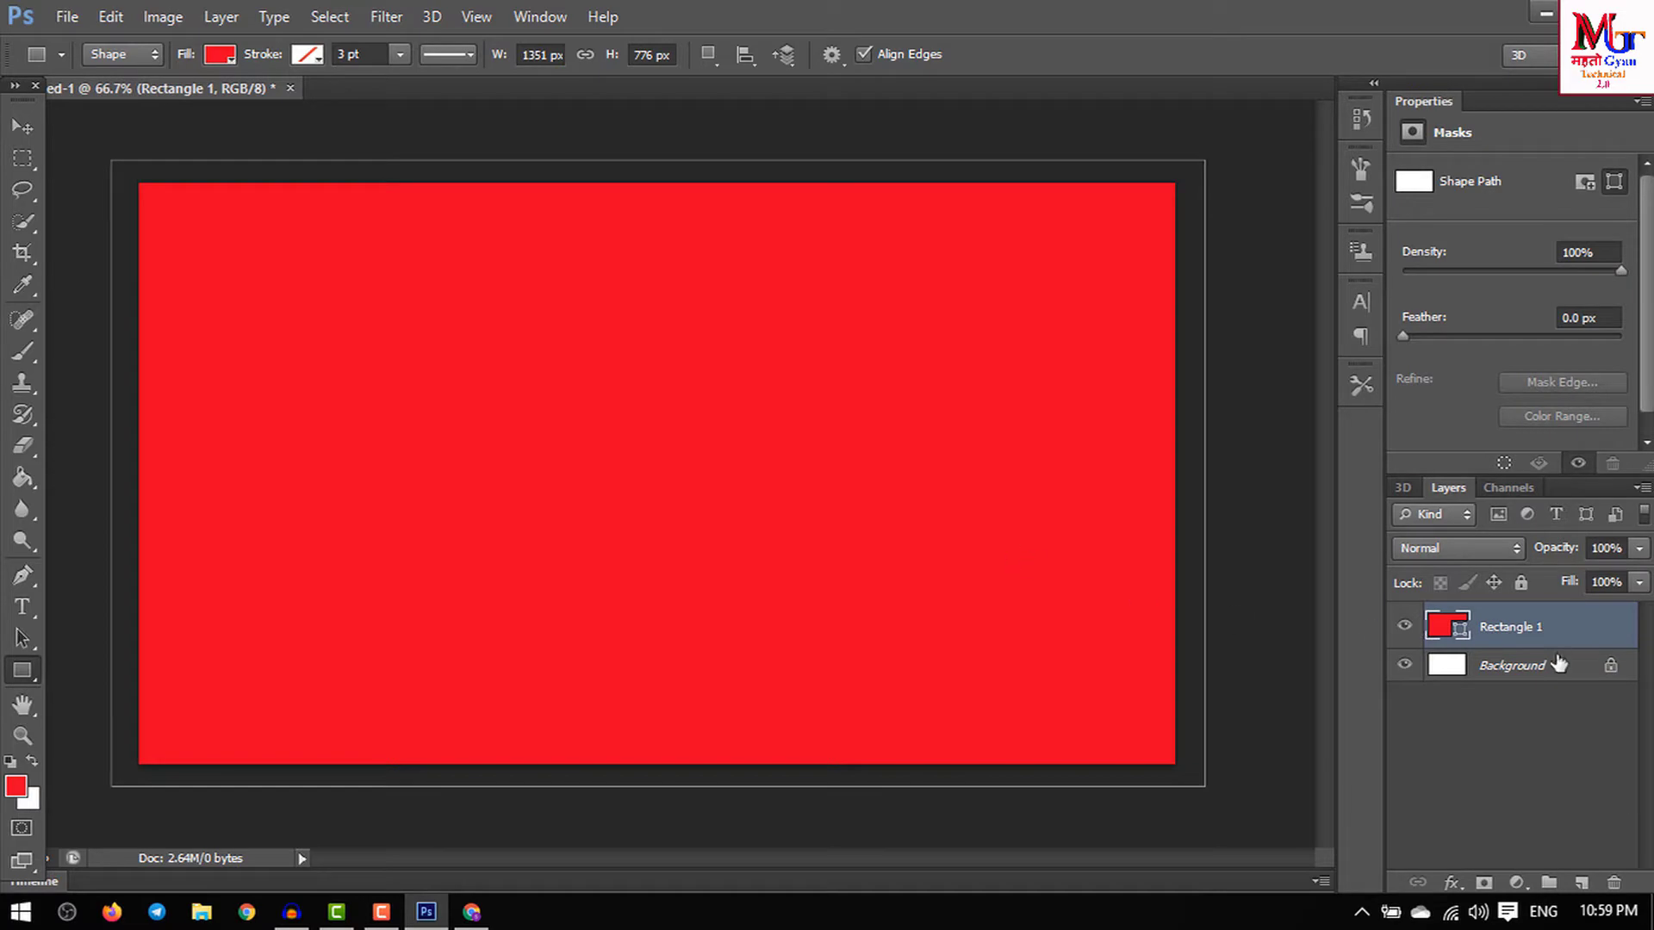
# - In Rectangle 1's Blending Options, enable Gradient Overlay with the Black, White preset, 175° angle, 150% scale
pyautogui.rightClick(1503, 629)
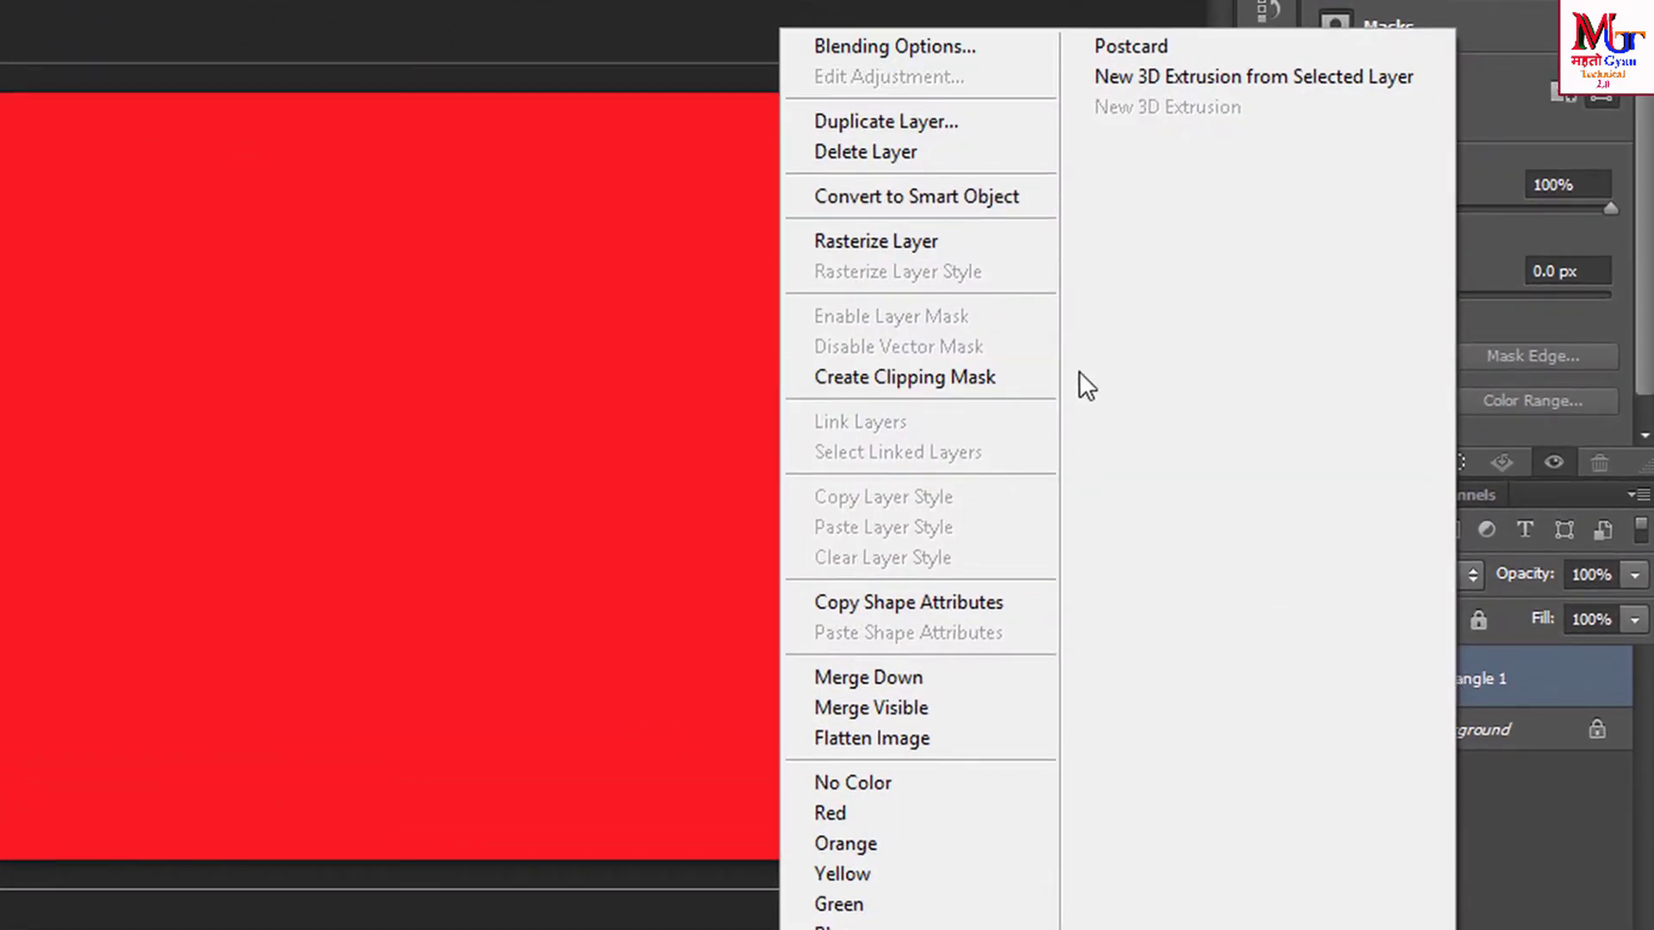
pyautogui.click(876, 40)
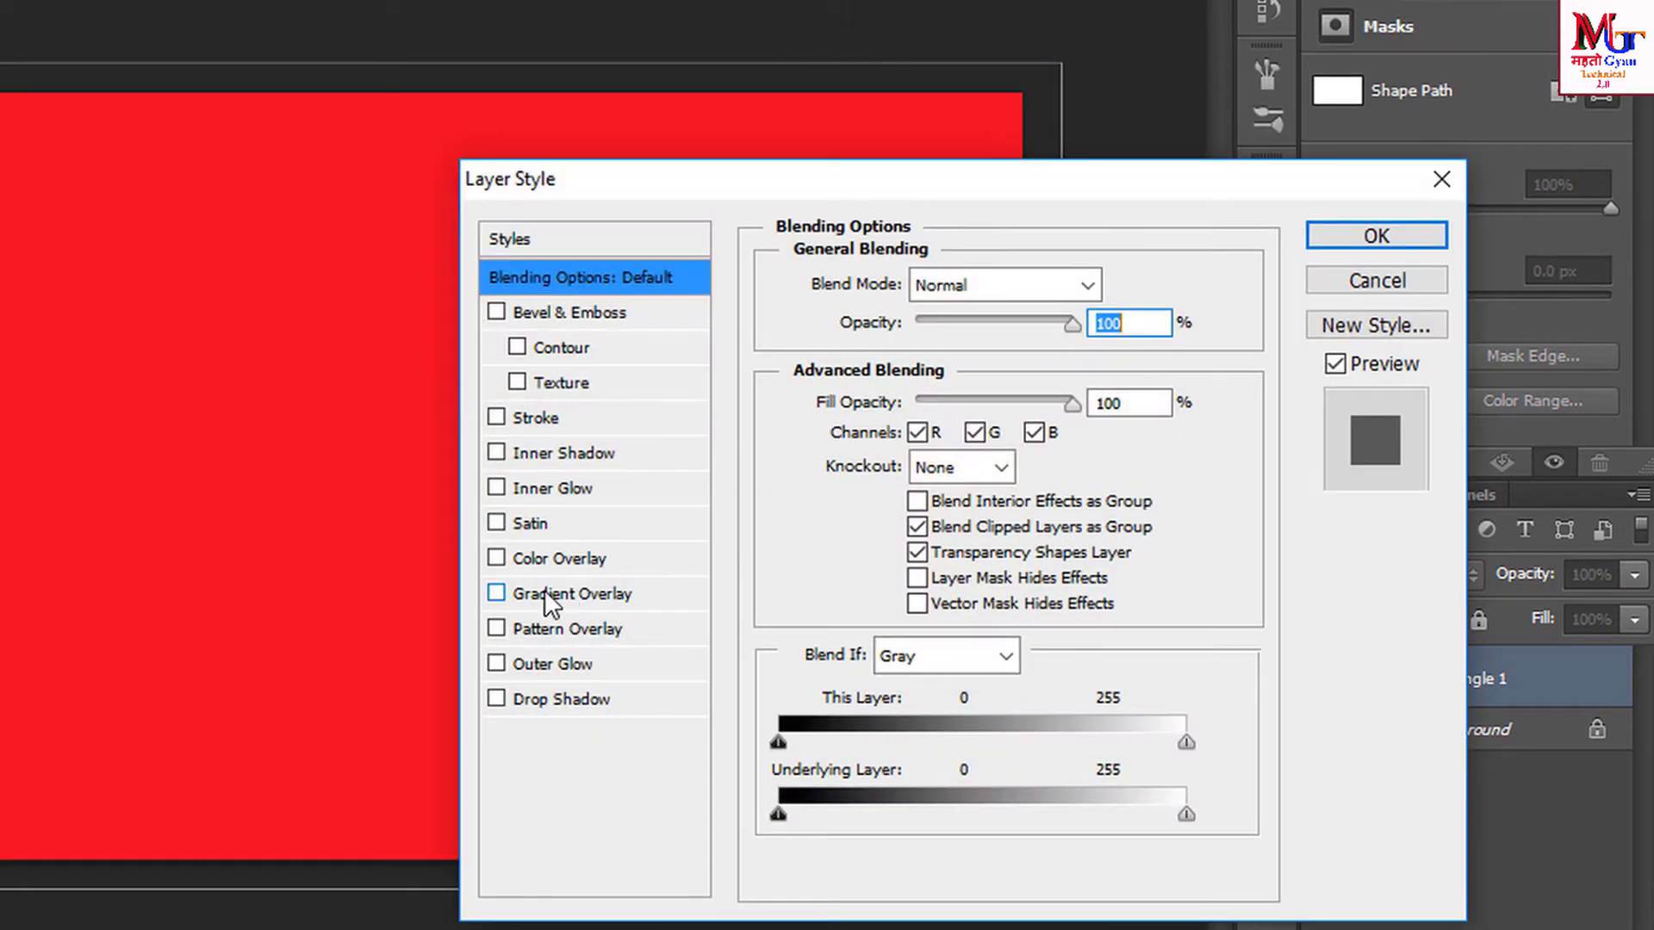
pyautogui.click(536, 594)
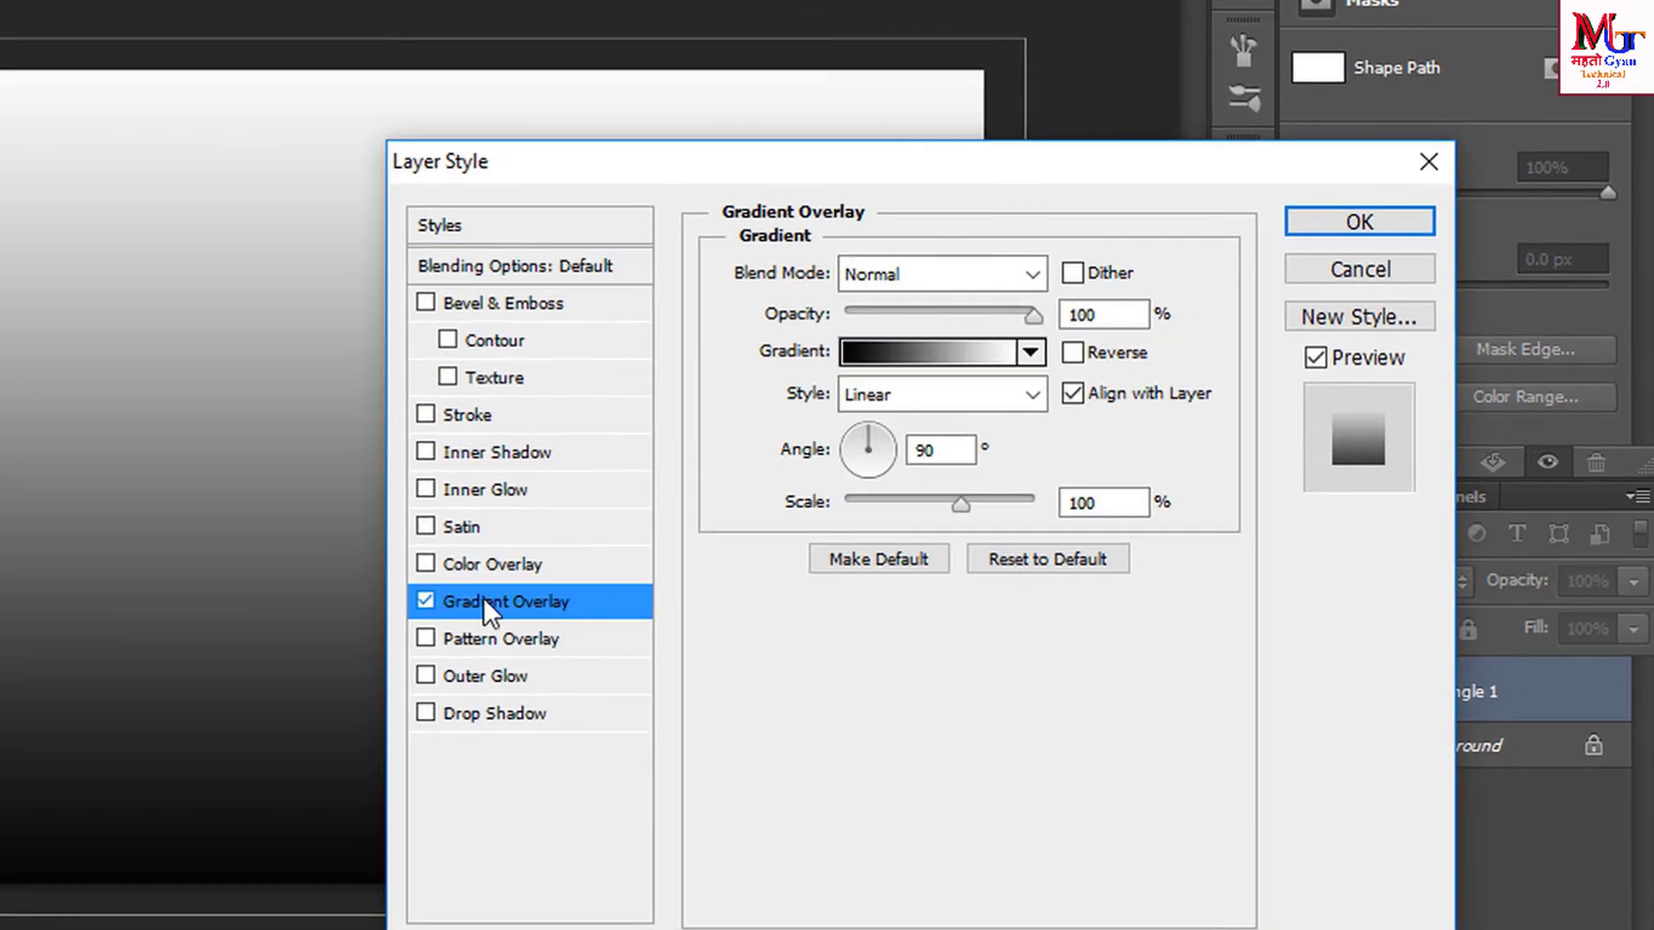
pyautogui.click(897, 354)
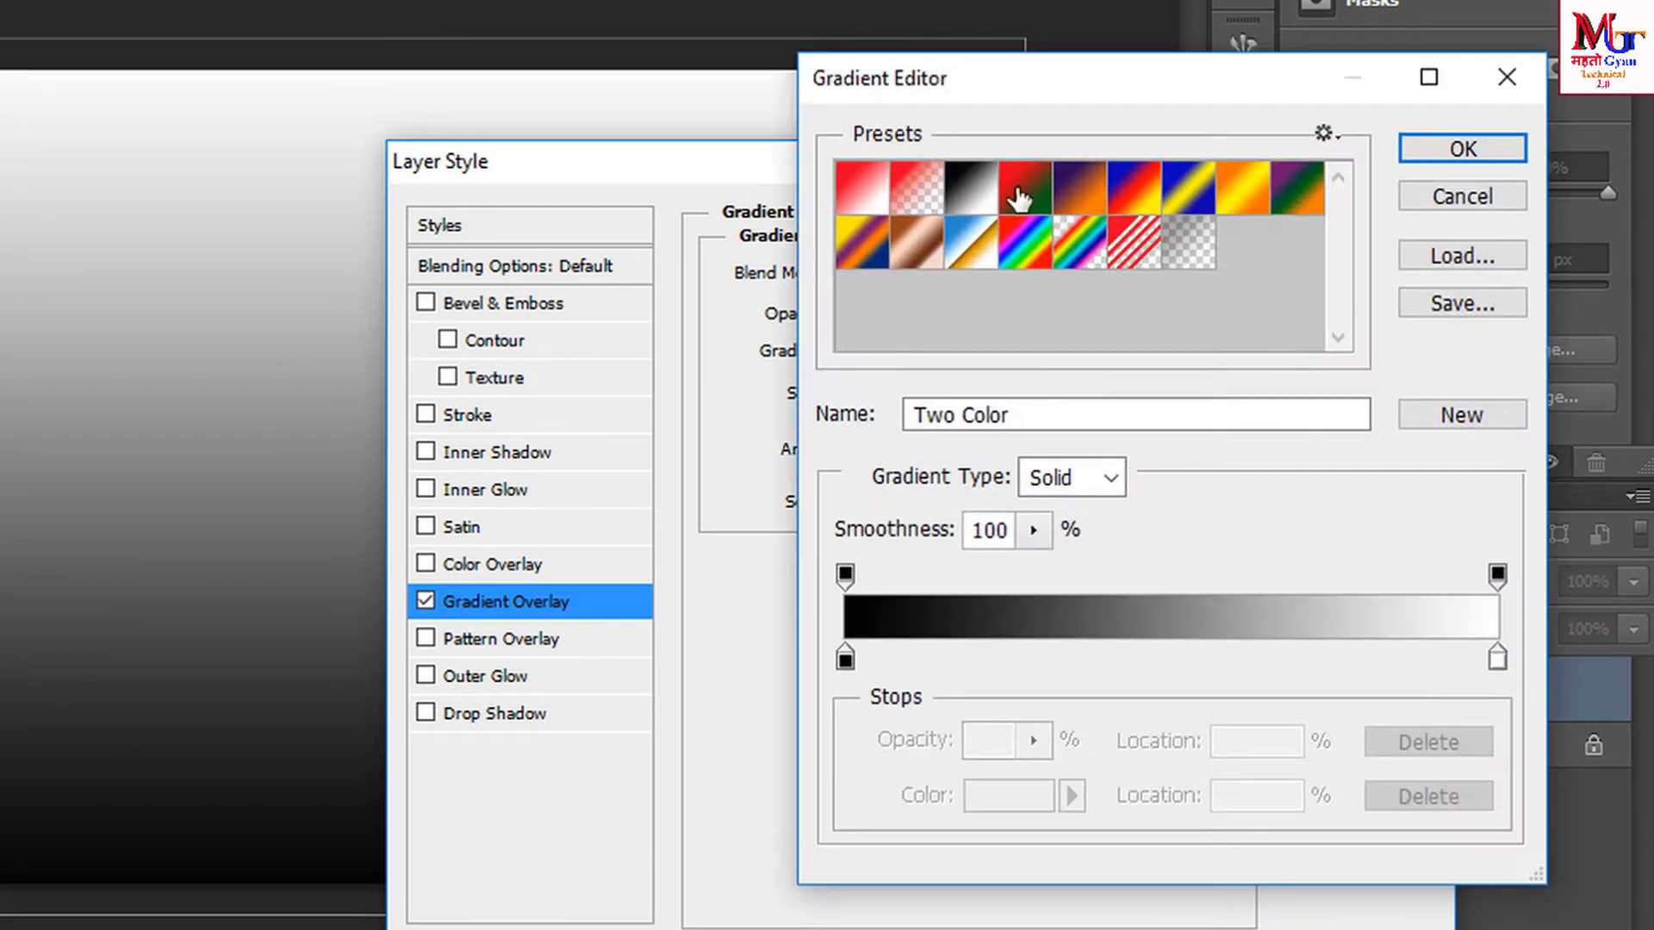
pyautogui.click(962, 200)
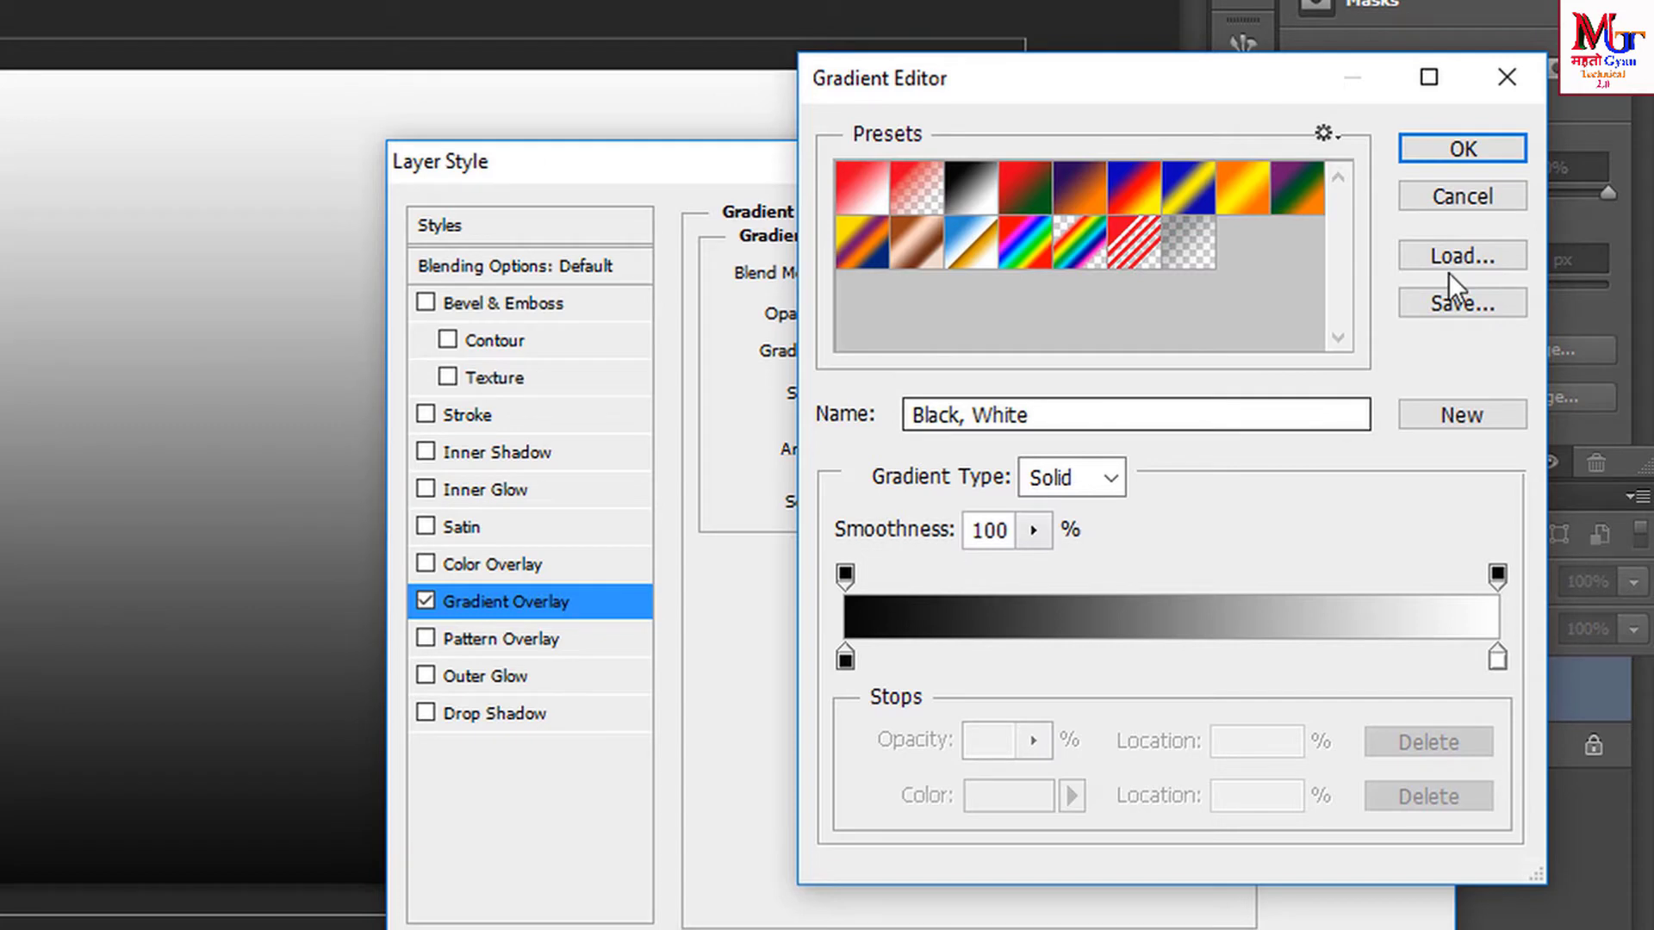
pyautogui.click(1459, 152)
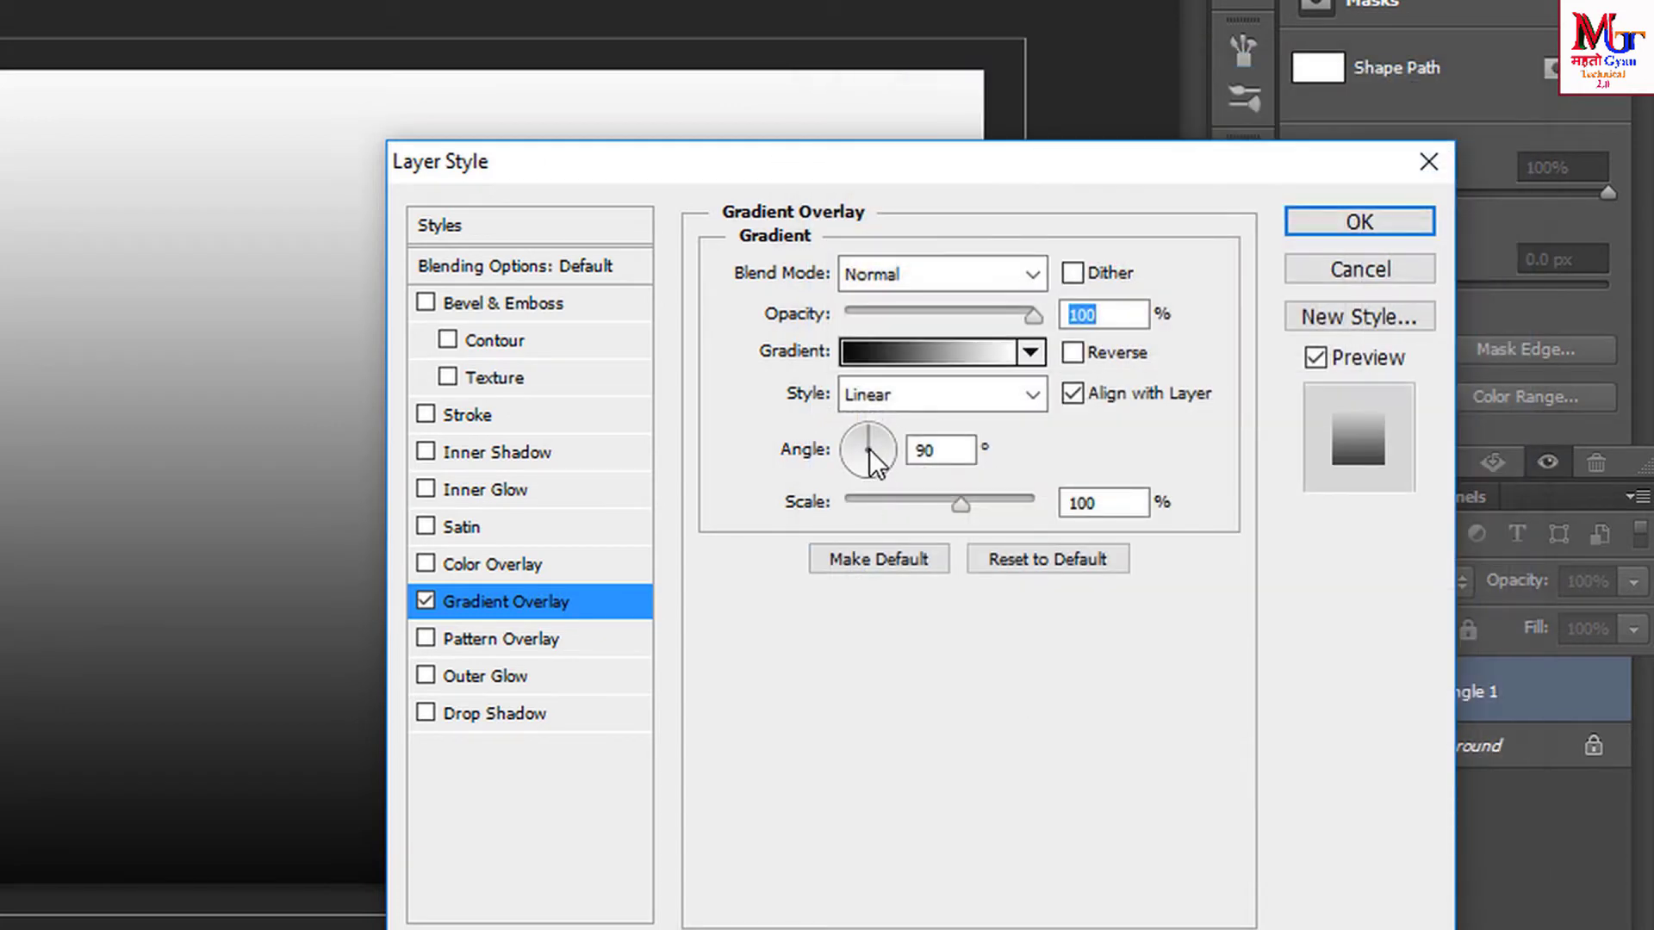
pyautogui.moveTo(874, 456); pyautogui.dragTo(850, 452)
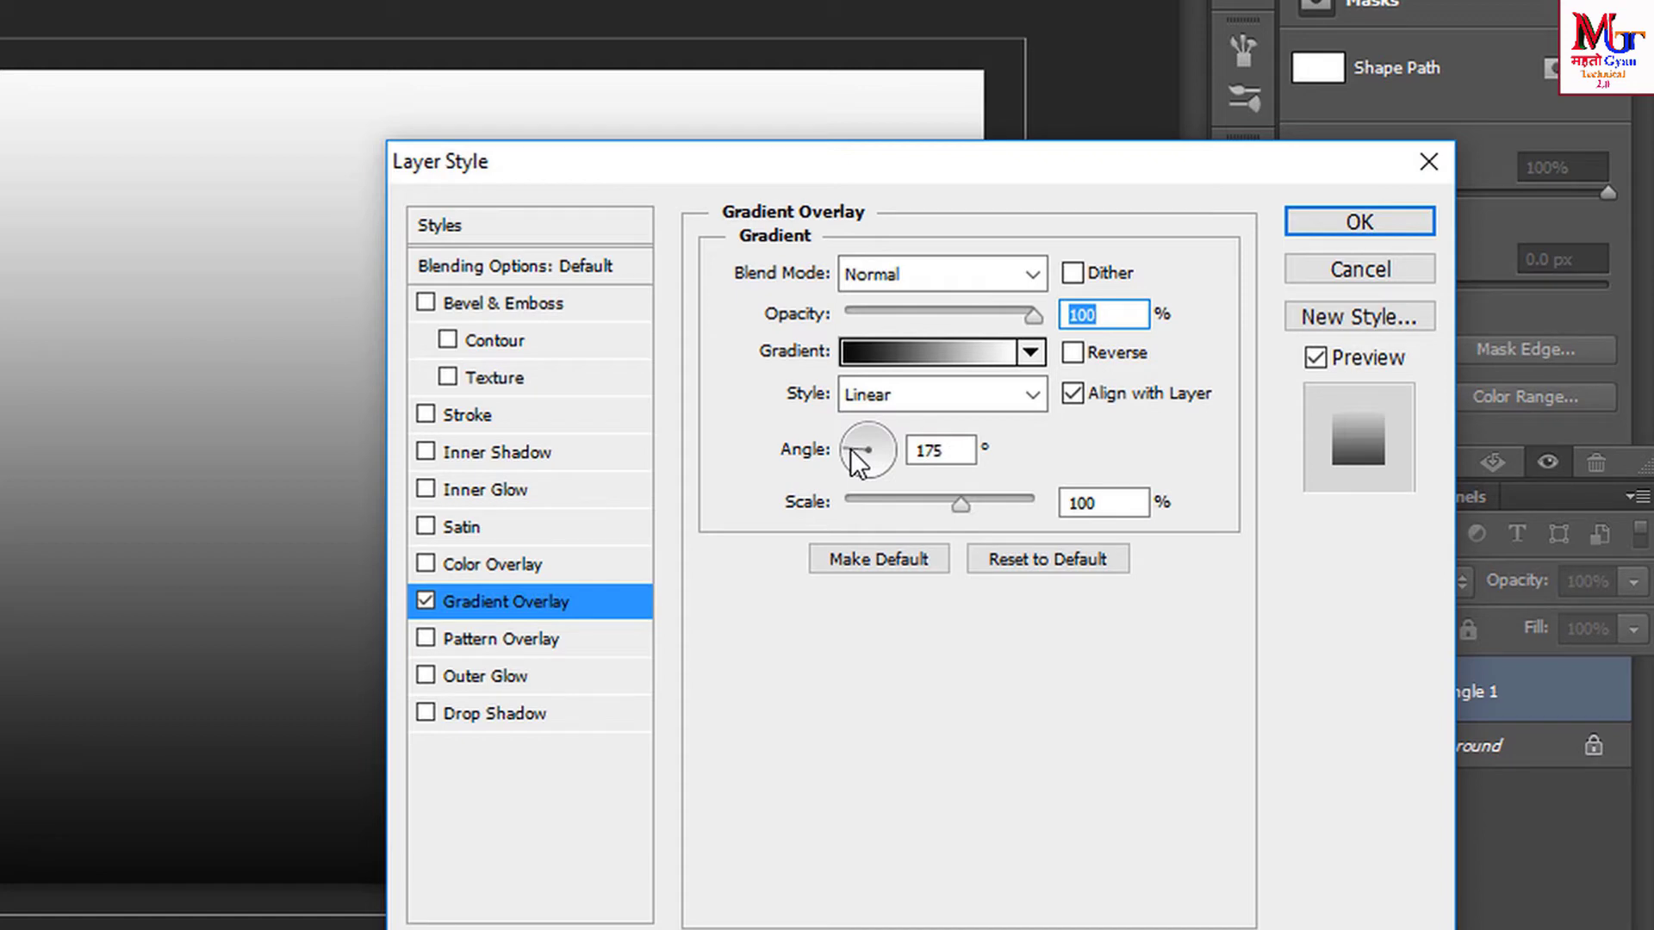
pyautogui.click(851, 450)
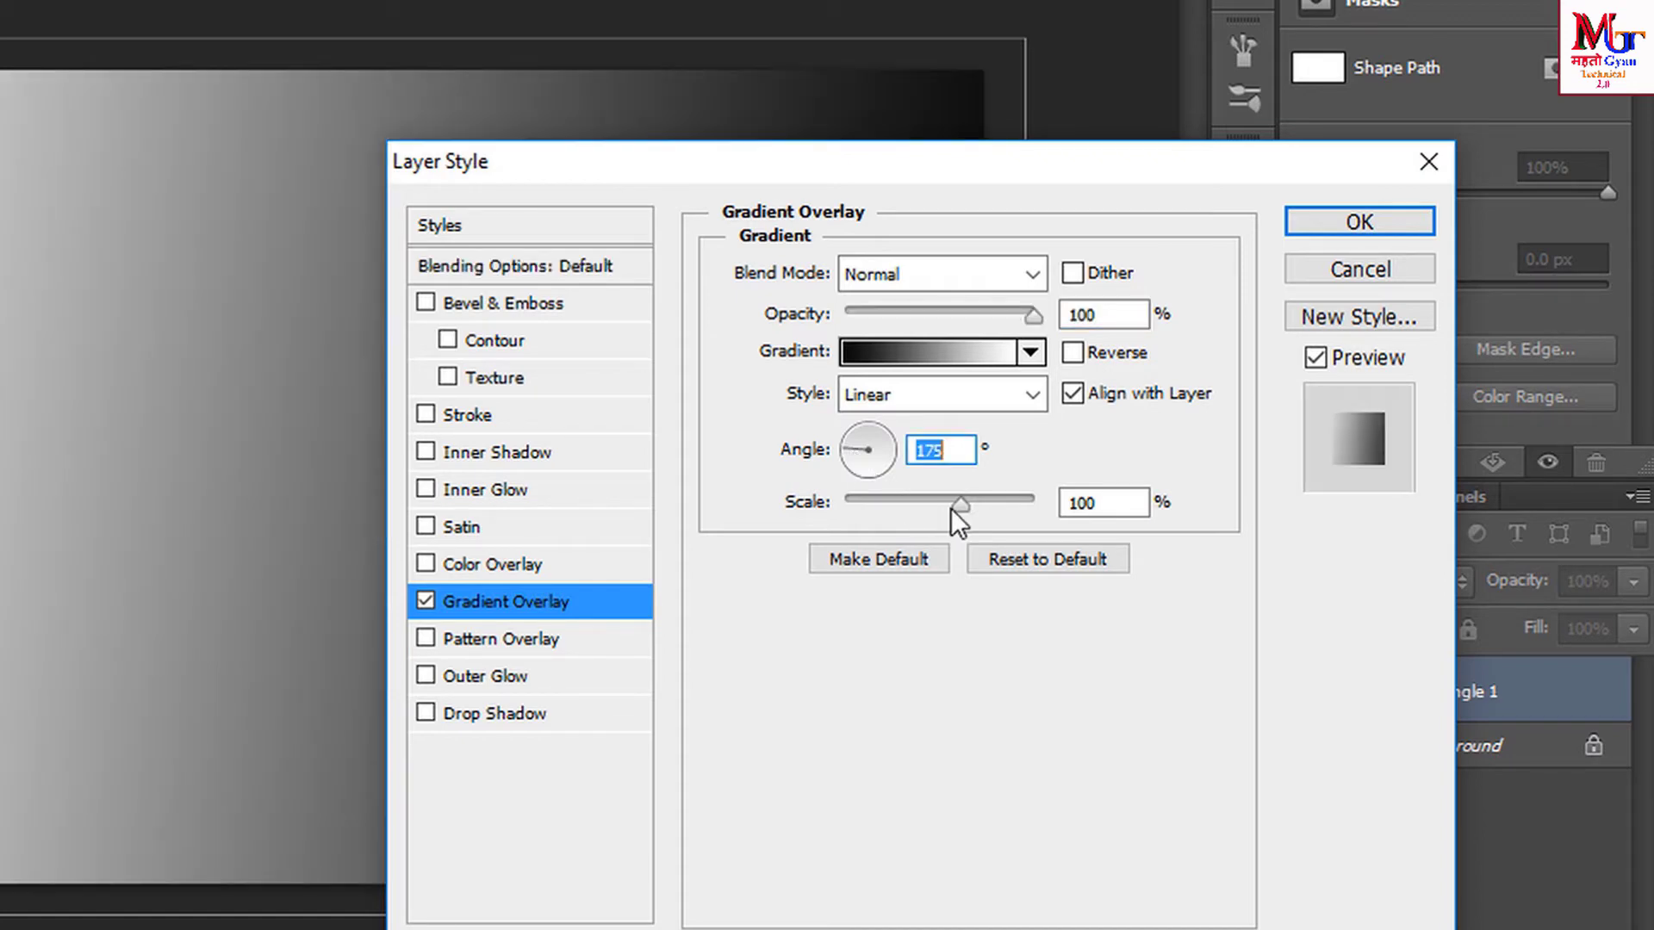
pyautogui.moveTo(955, 509); pyautogui.dragTo(1041, 511)
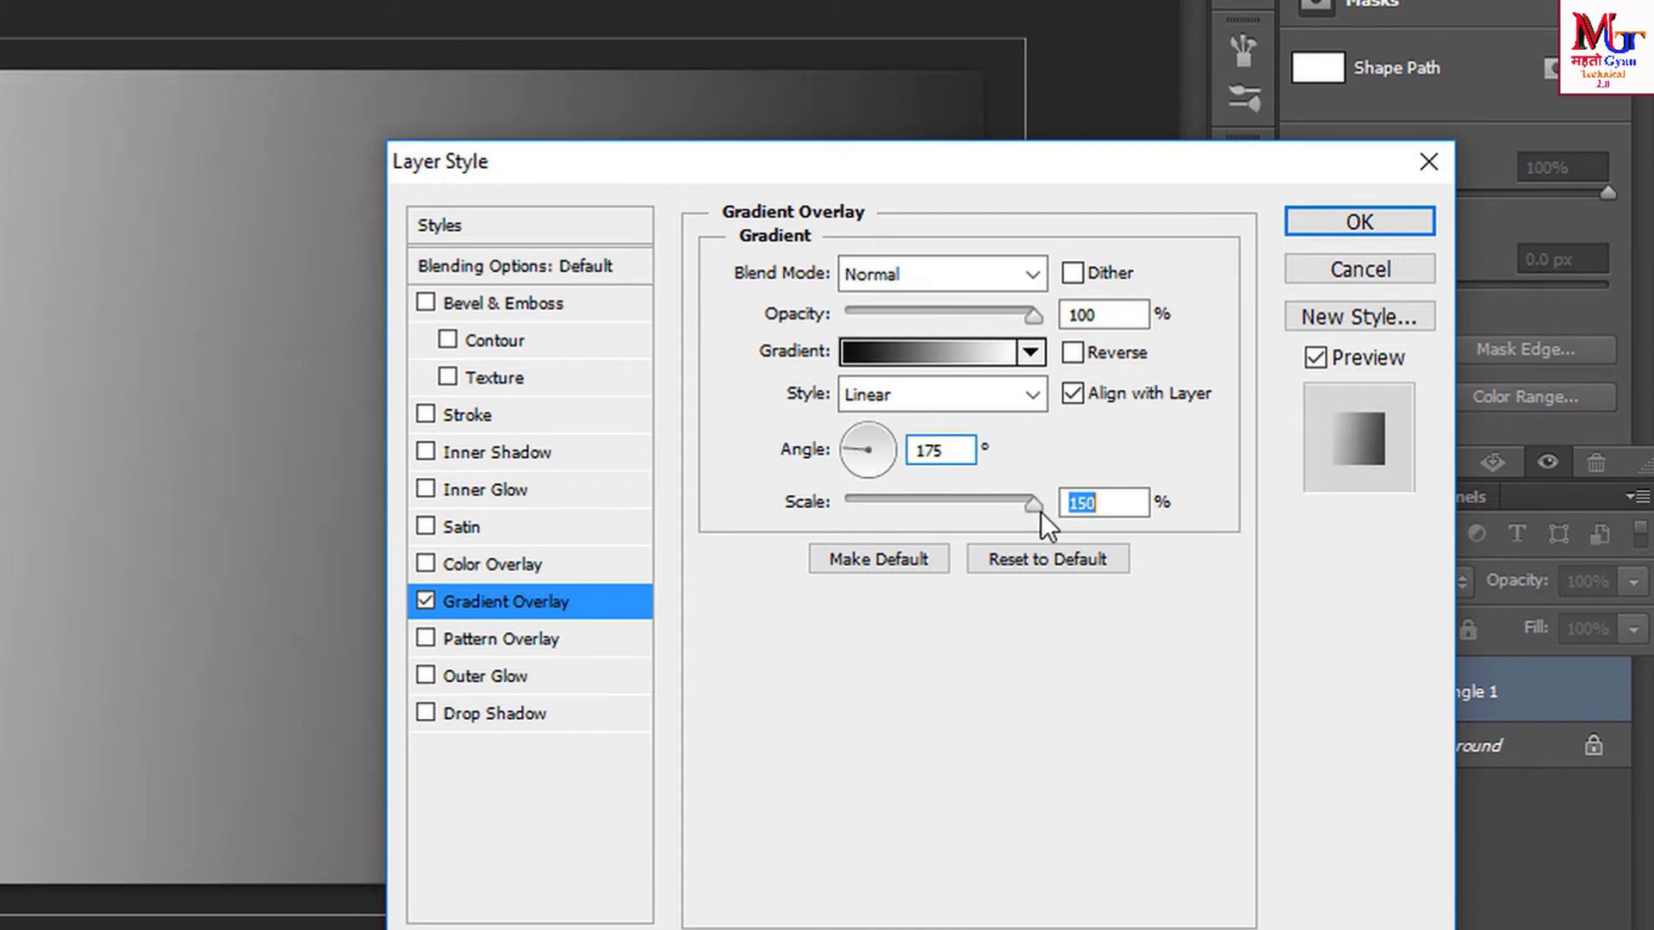
# - Set the gradient's left colour stop to pure black
pyautogui.click(894, 348)
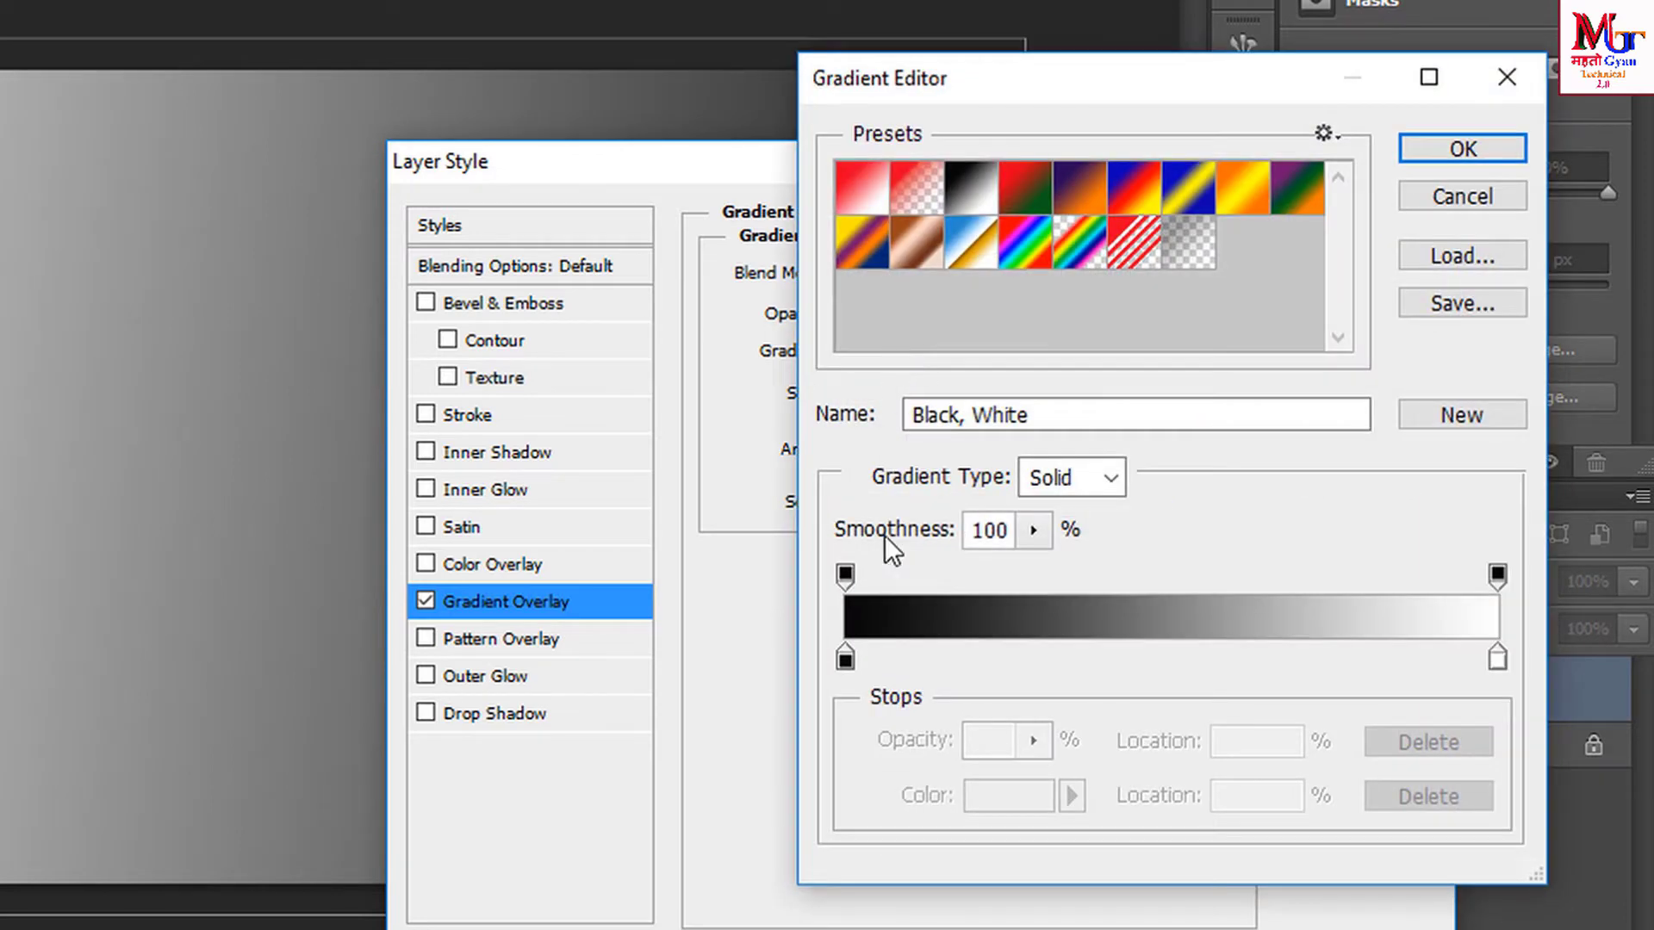
pyautogui.click(845, 660)
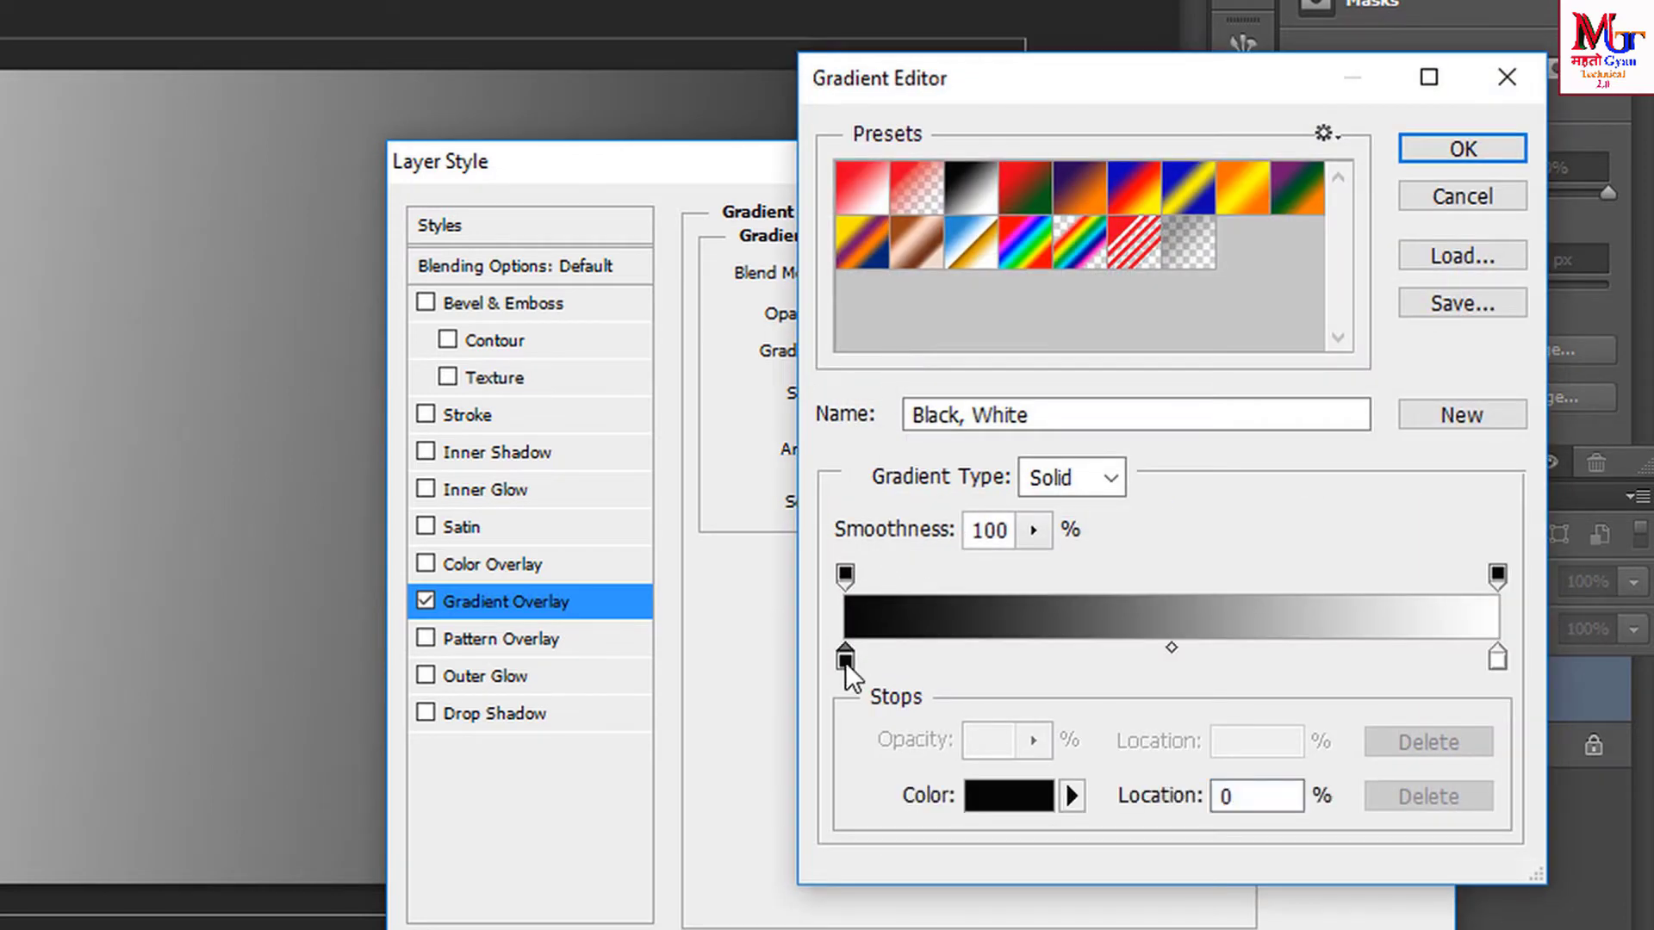
pyautogui.click(1003, 794)
pyautogui.click(1199, 430)
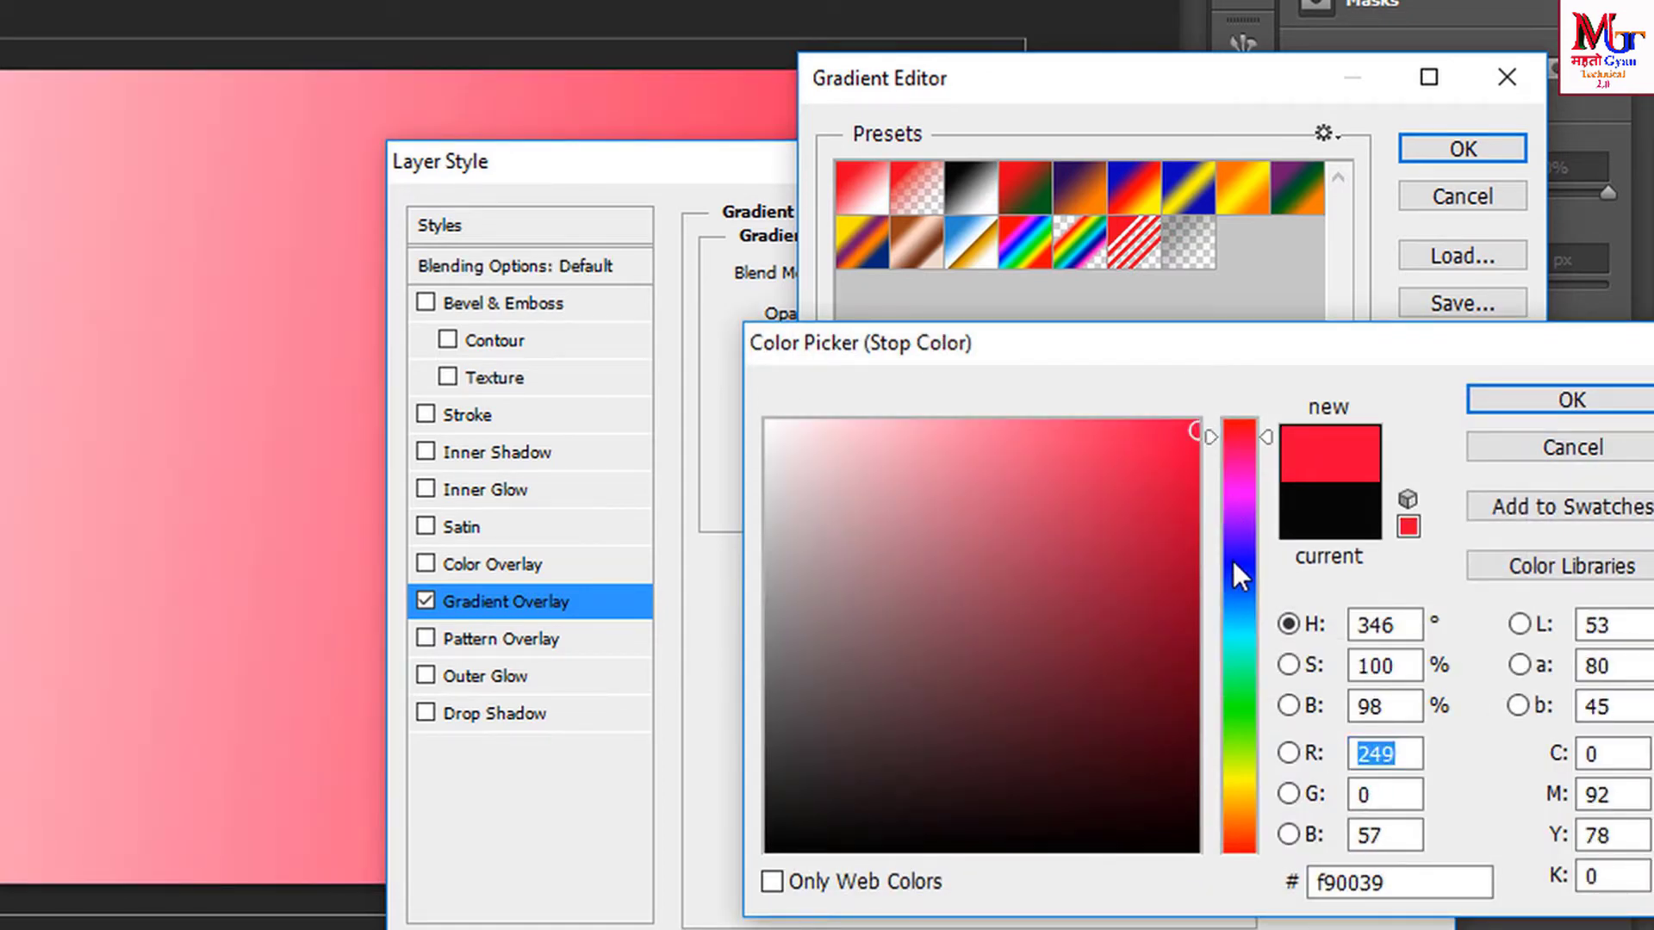
pyautogui.click(1232, 561)
pyautogui.click(1201, 422)
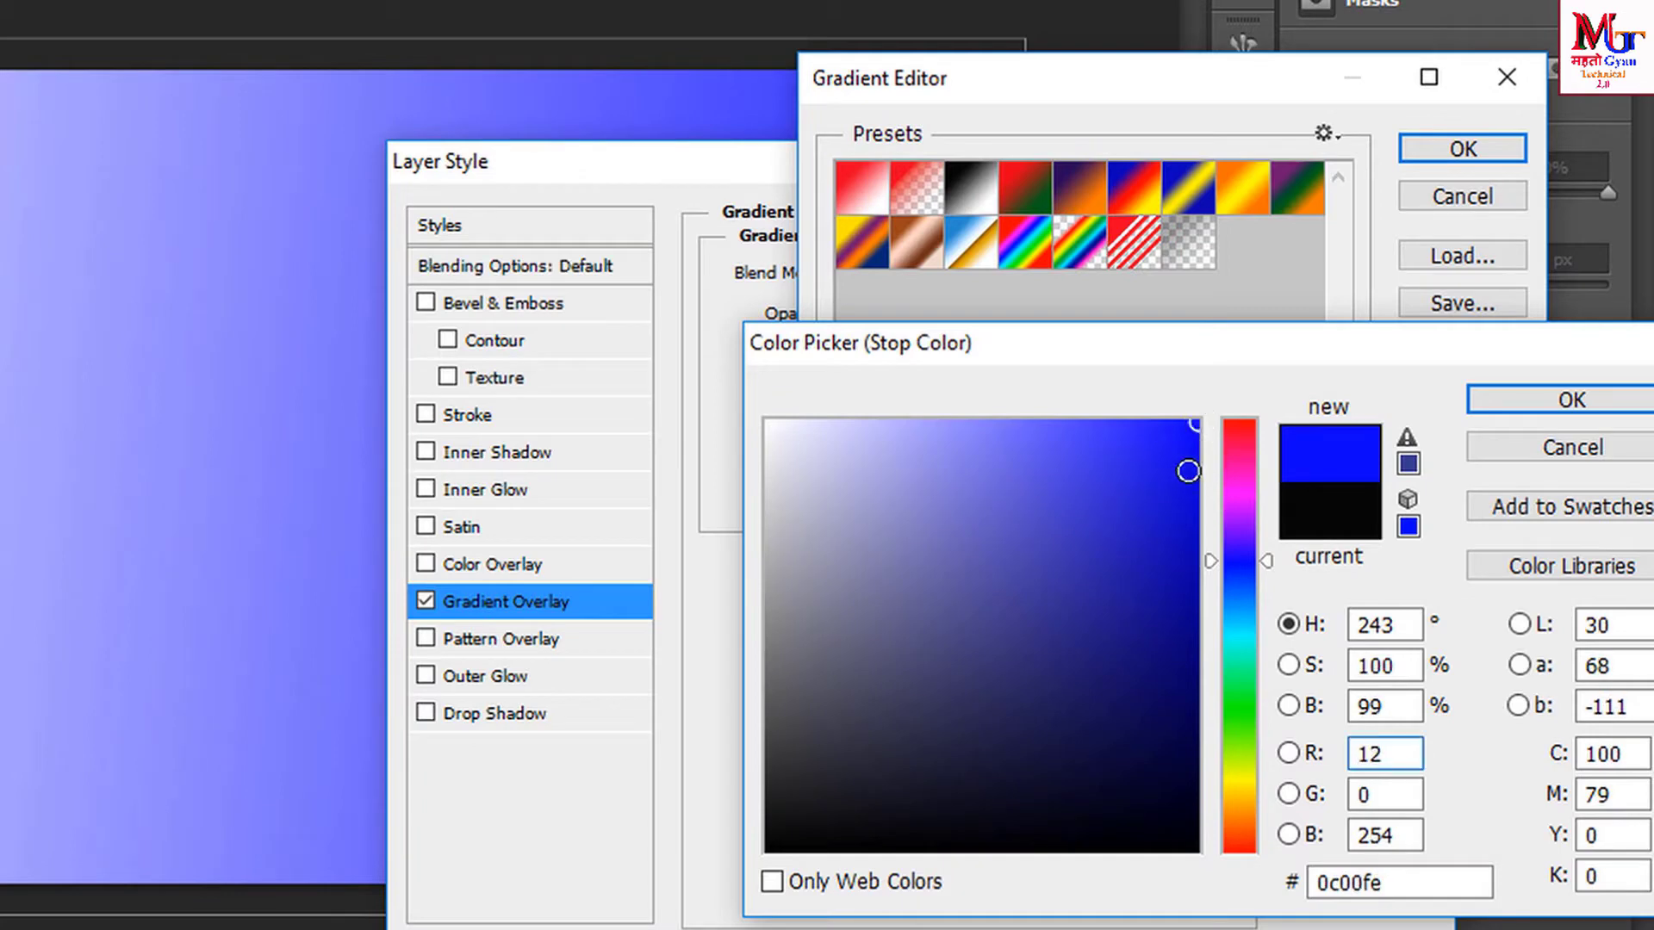
pyautogui.moveTo(1174, 469); pyautogui.dragTo(1174, 864)
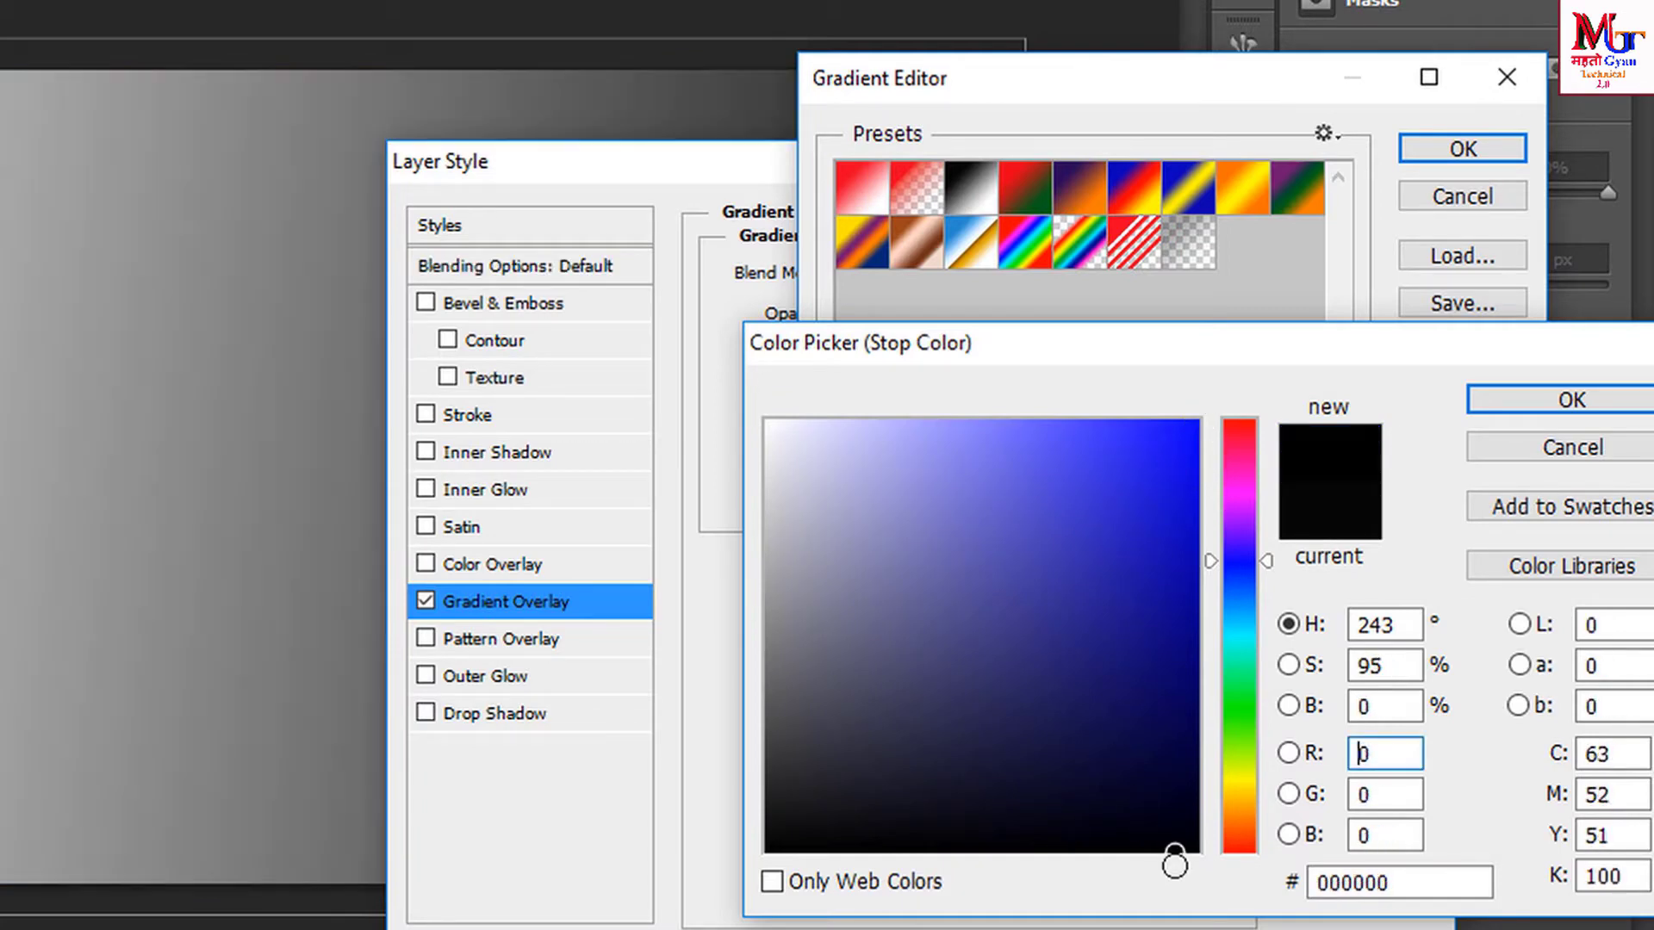
pyautogui.click(1526, 401)
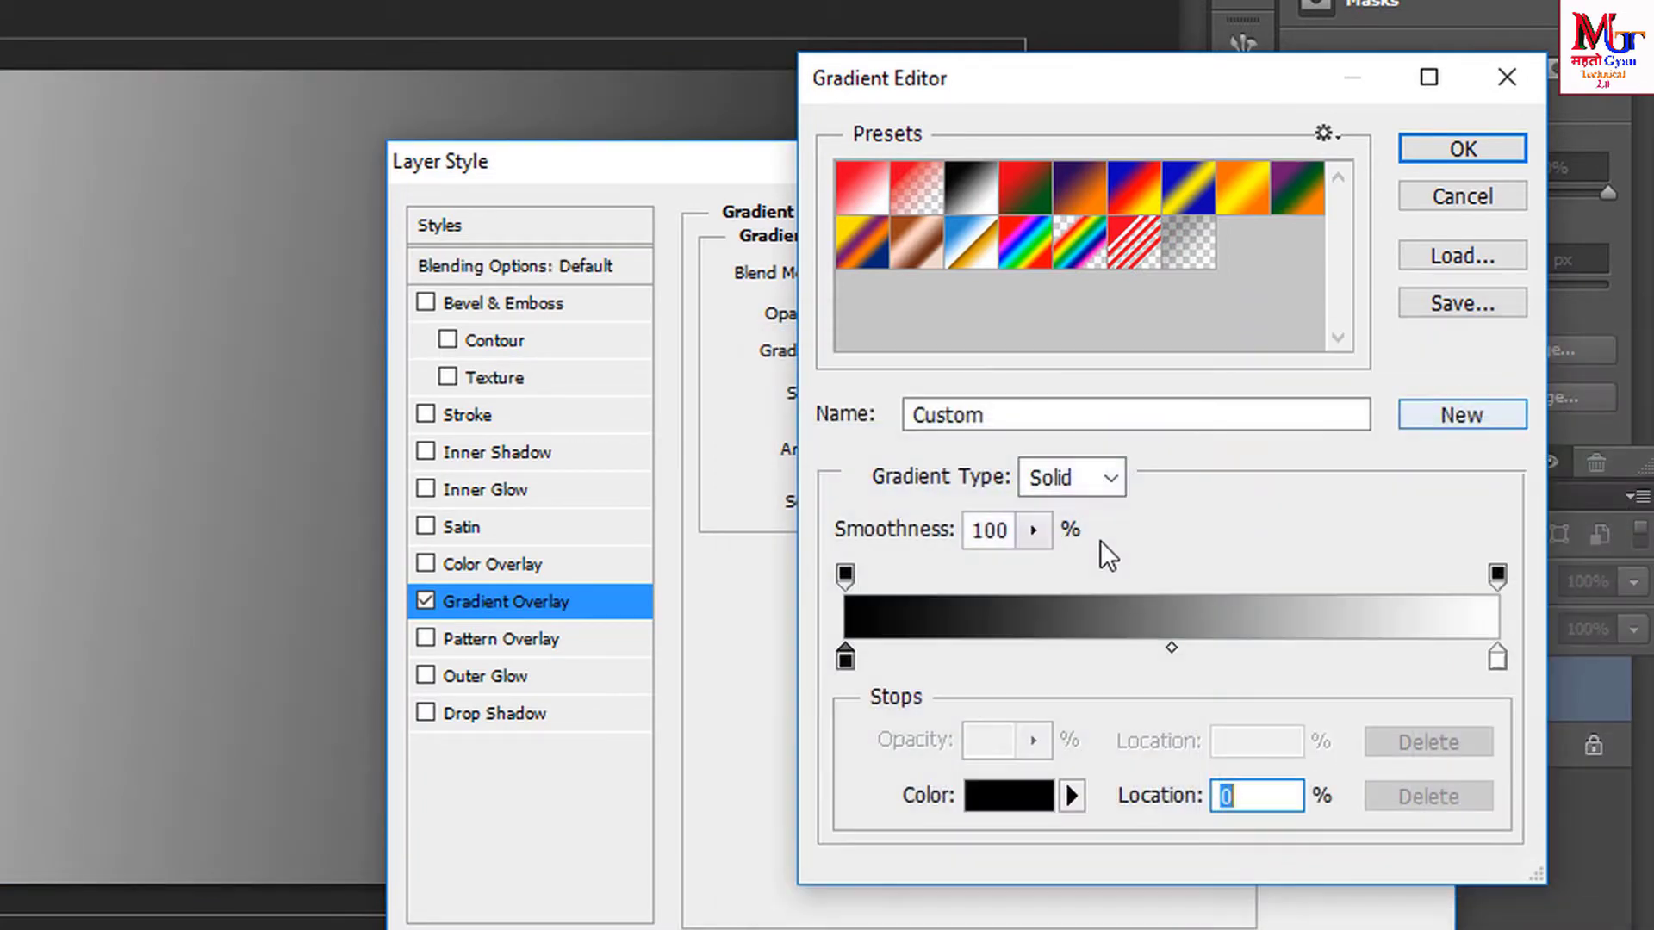
# - Set the gradient's right colour stop to light grey e3e3e3
pyautogui.click(1496, 659)
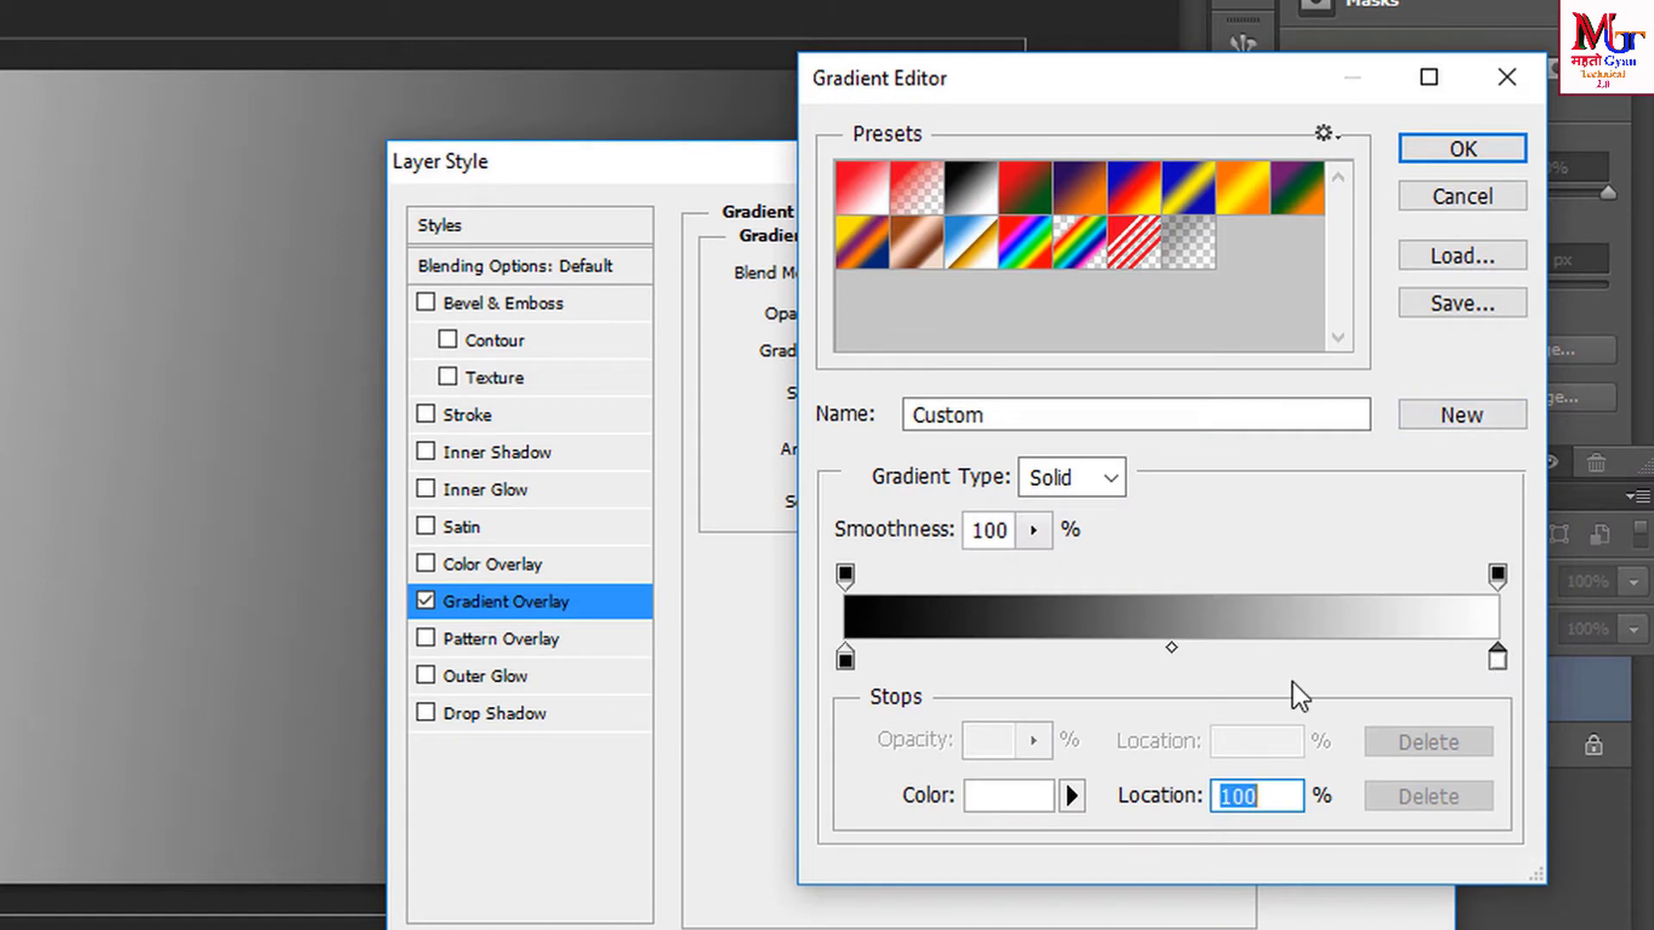
pyautogui.click(979, 802)
pyautogui.click(781, 443)
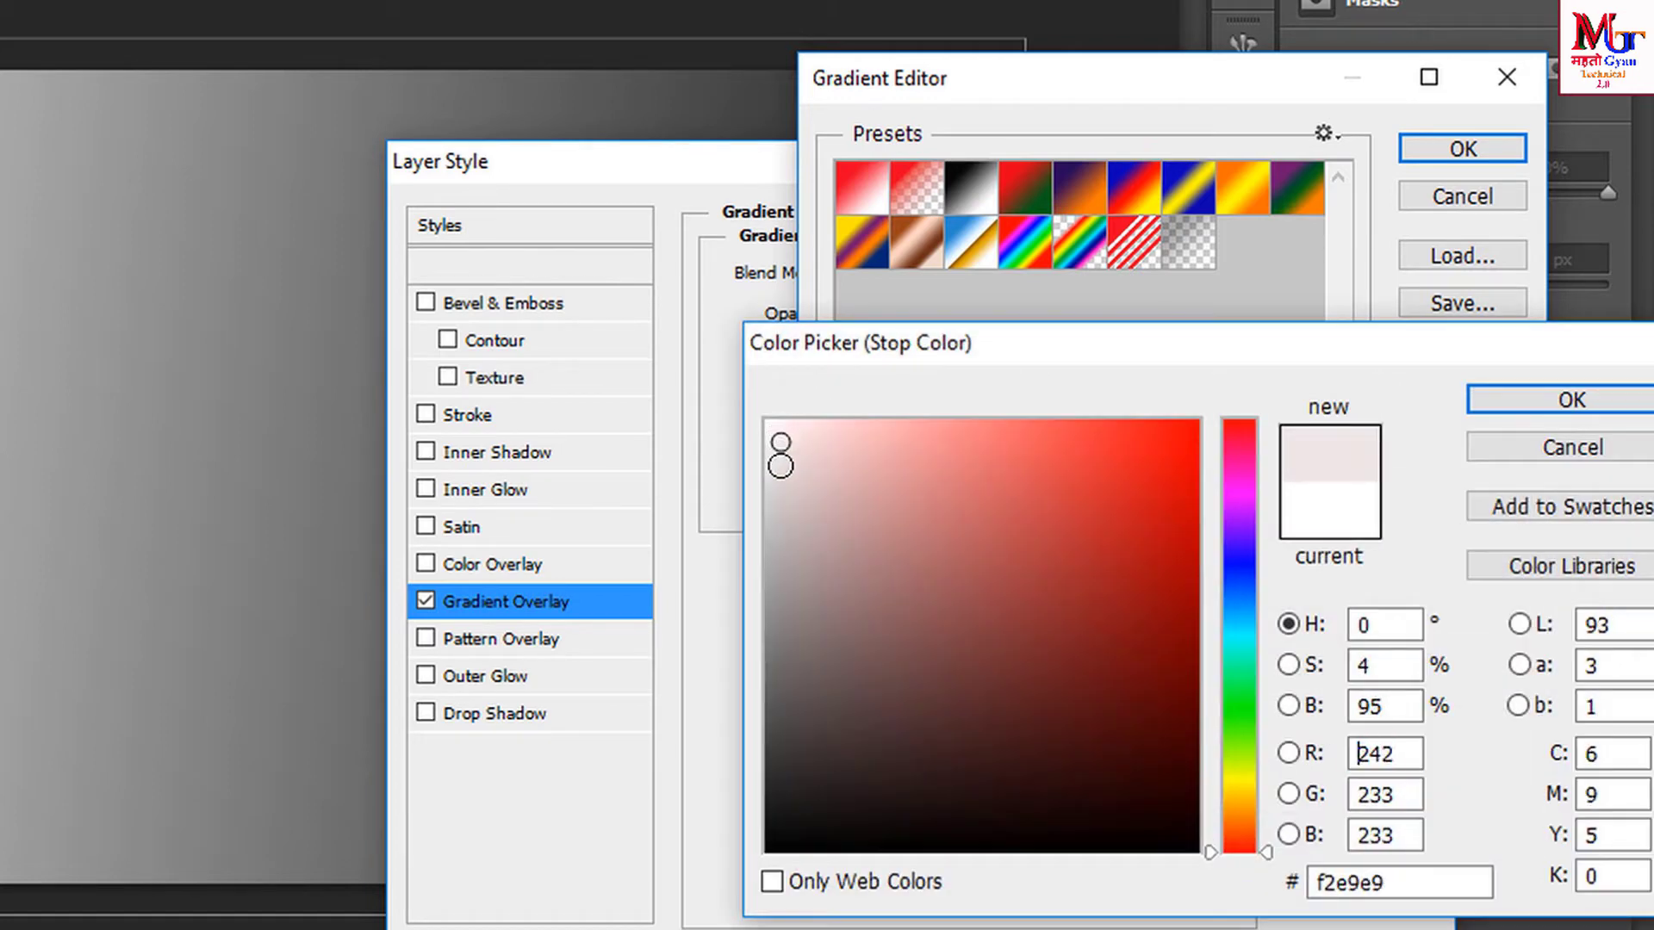
pyautogui.moveTo(781, 466); pyautogui.dragTo(753, 496)
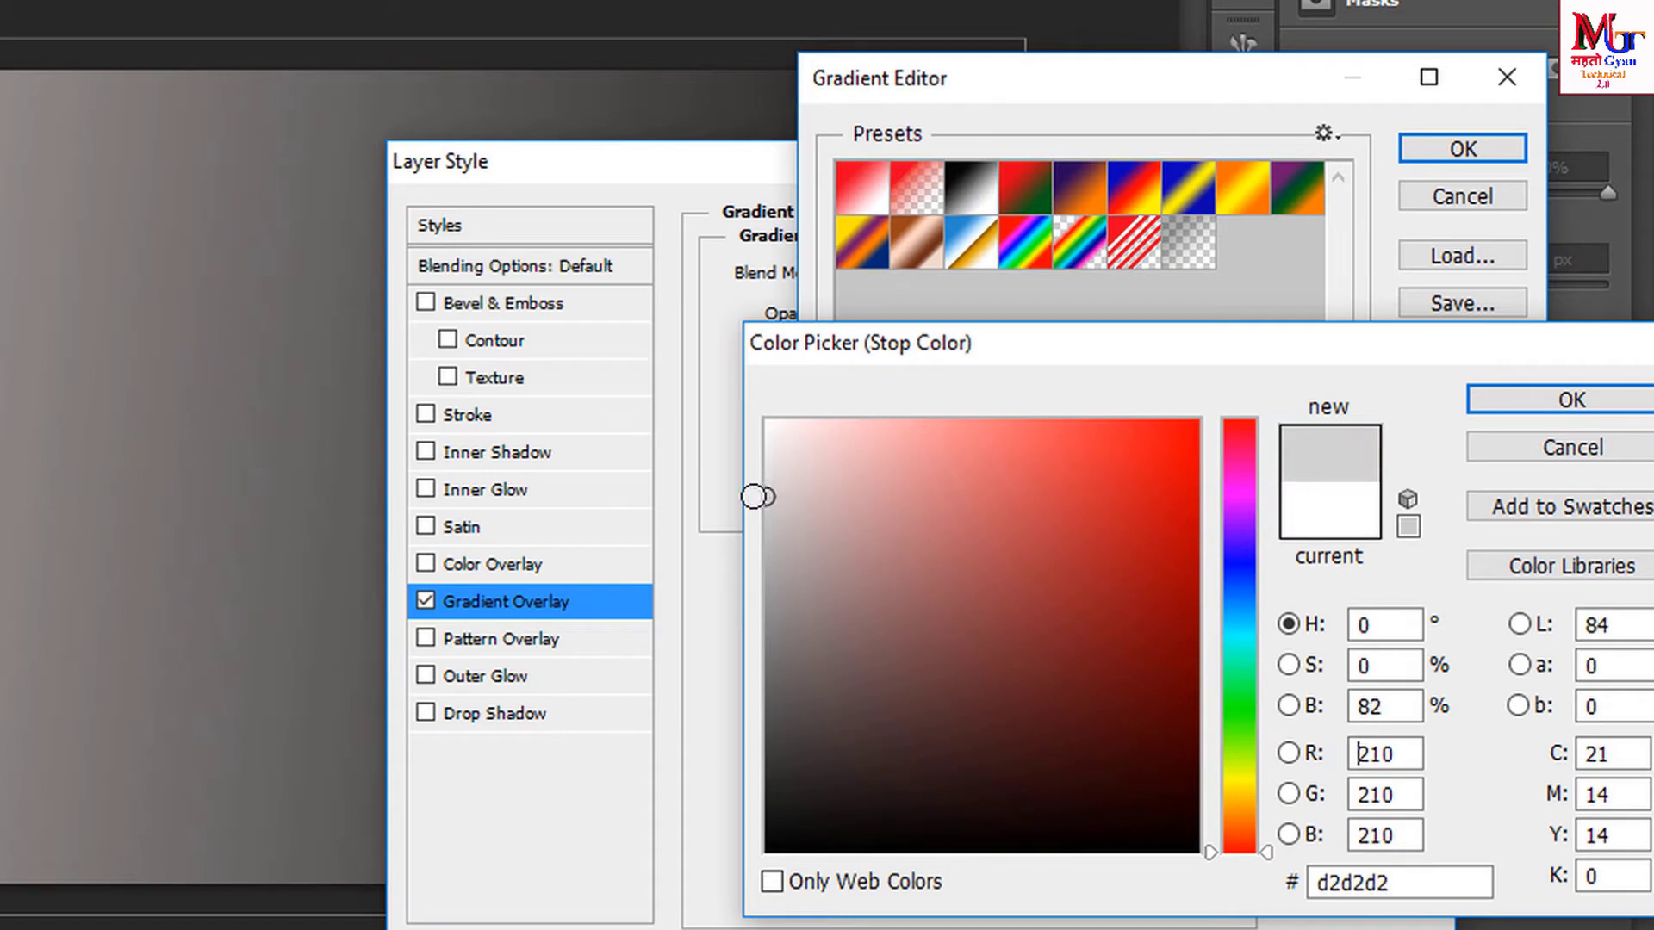
pyautogui.moveTo(754, 496); pyautogui.dragTo(762, 468)
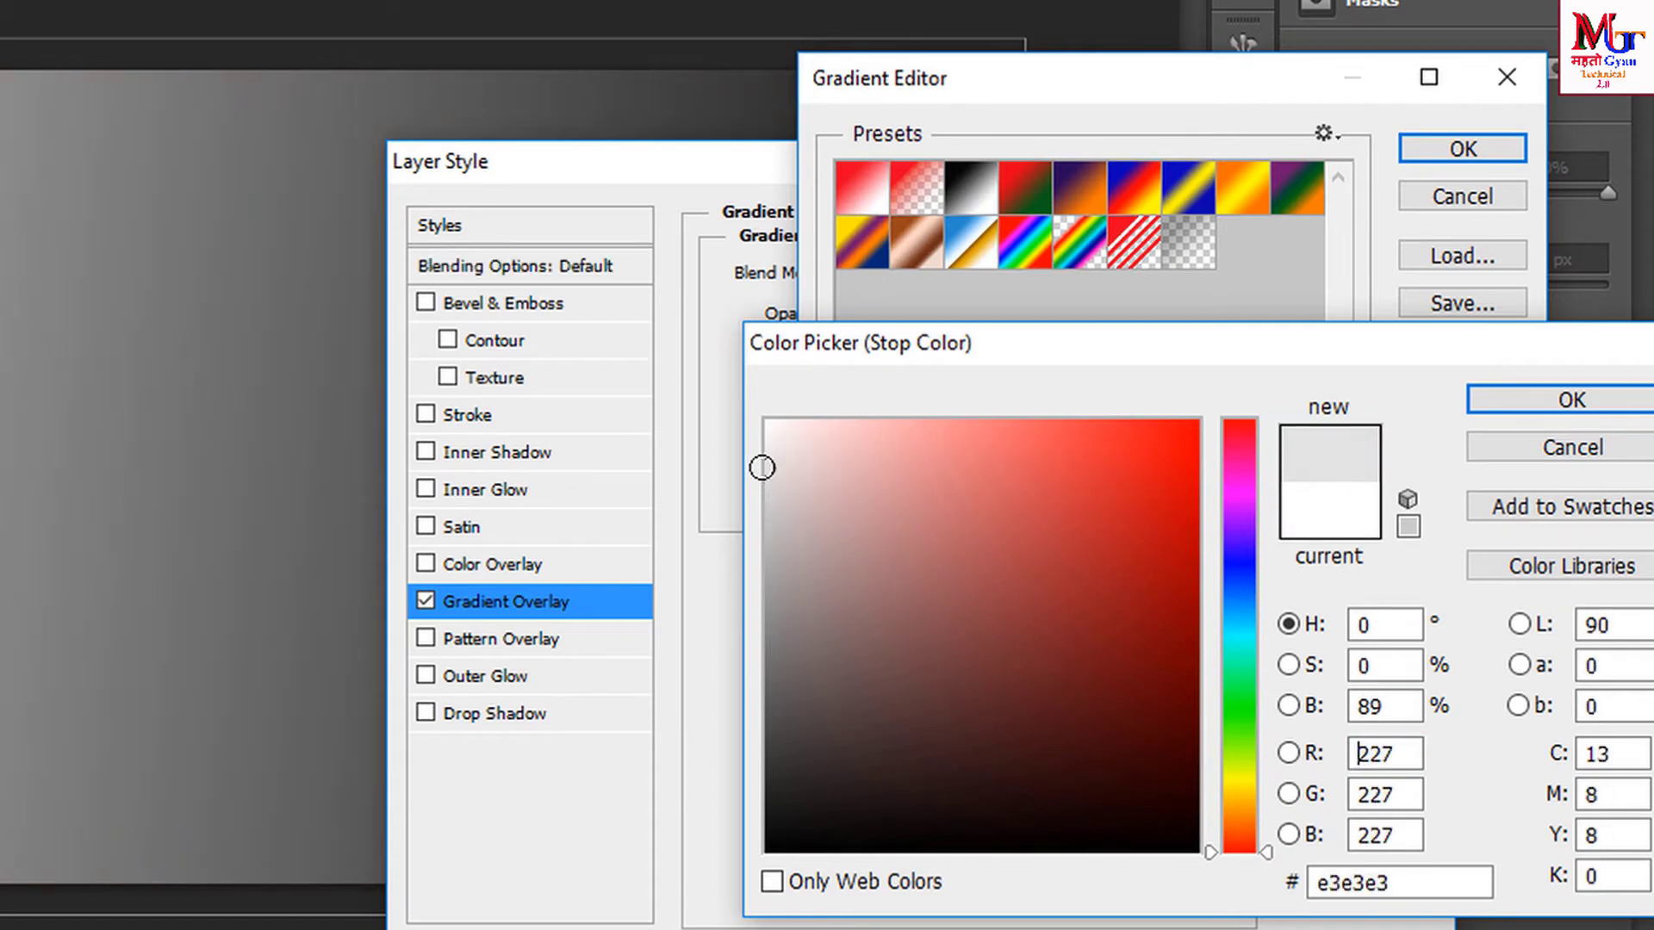
pyautogui.press('Return')
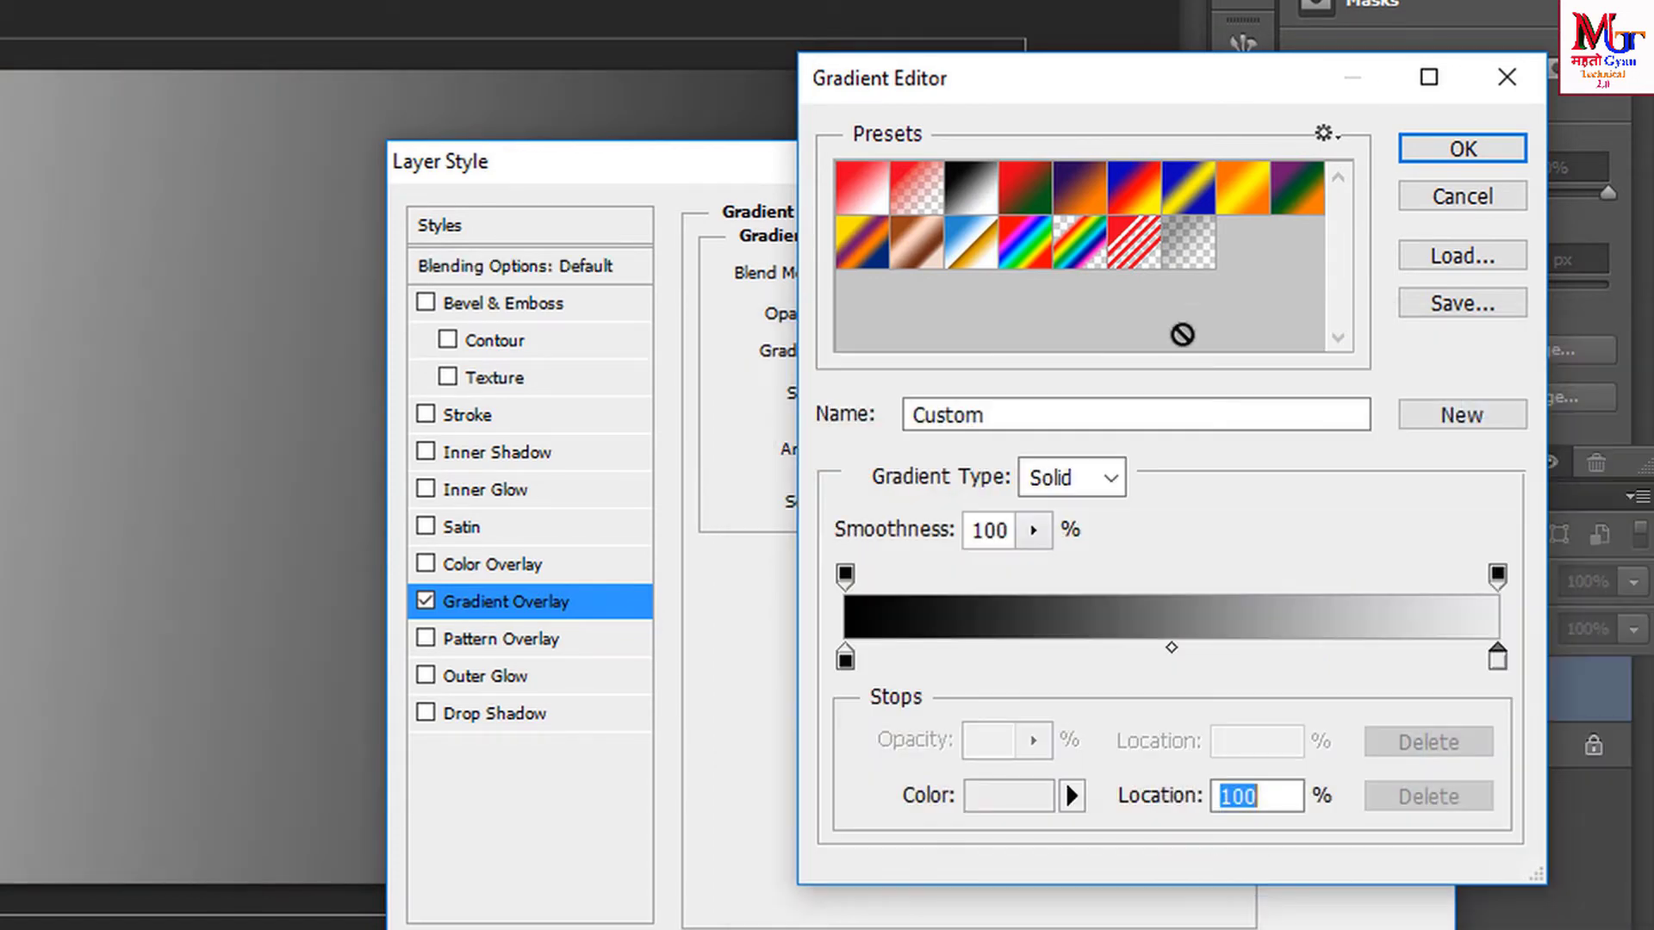
pyautogui.click(1435, 160)
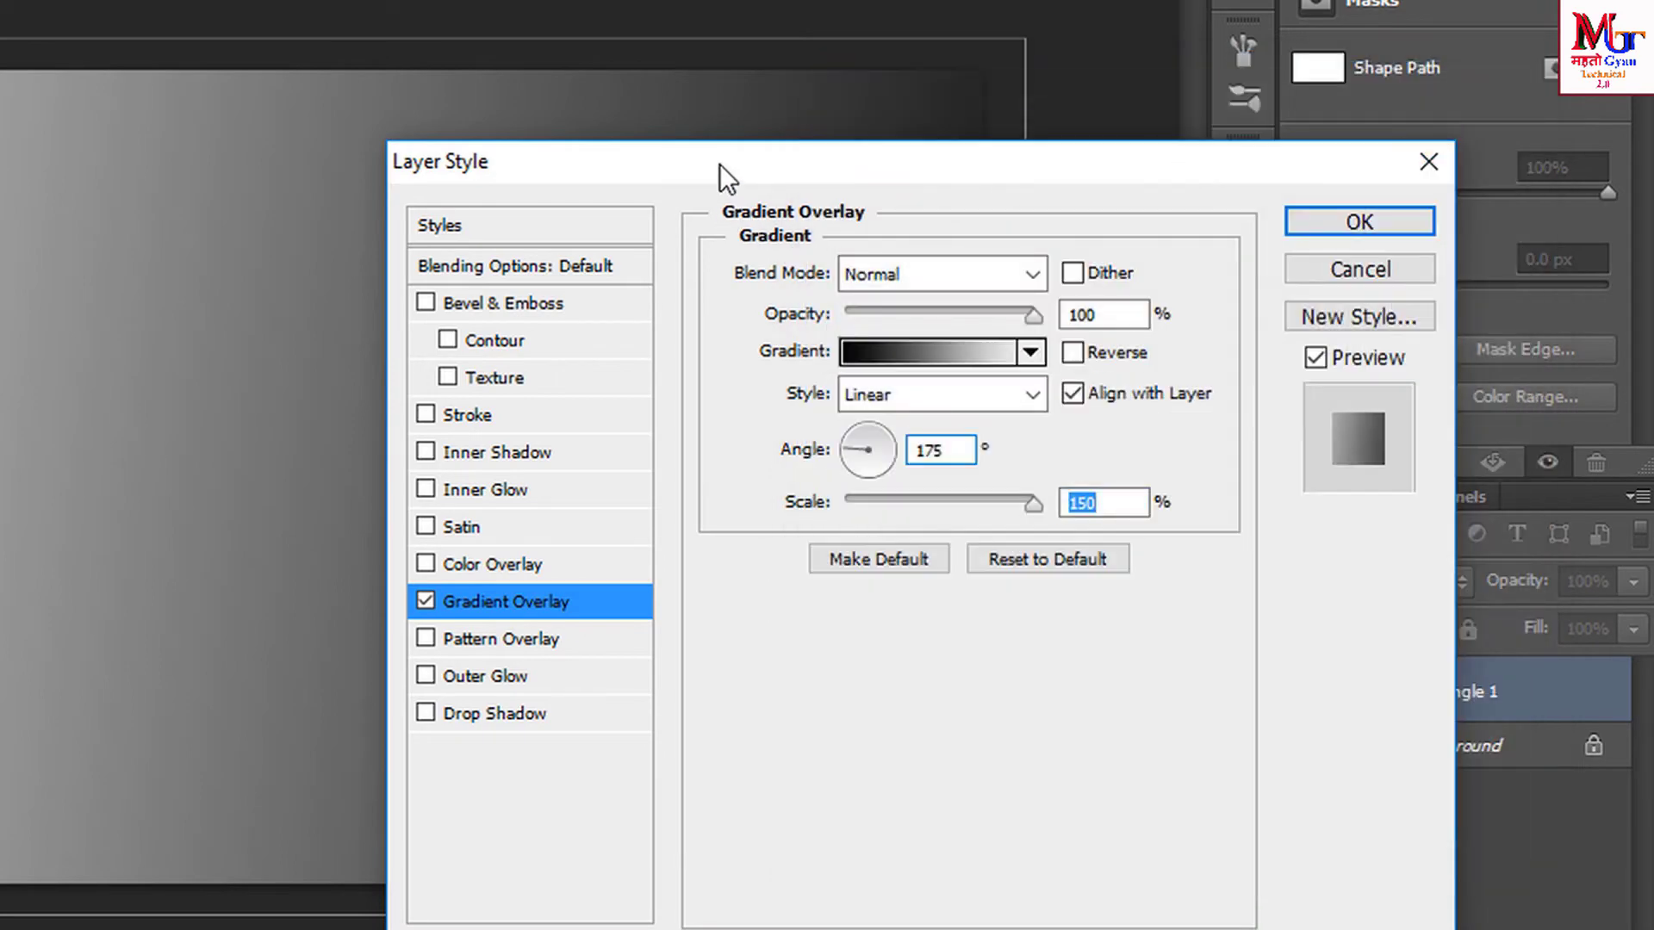
# - Try other colours for the start stop, keep black, and apply the black-to-grey gradient overlay
pyautogui.moveTo(720, 164); pyautogui.dragTo(938, 230)
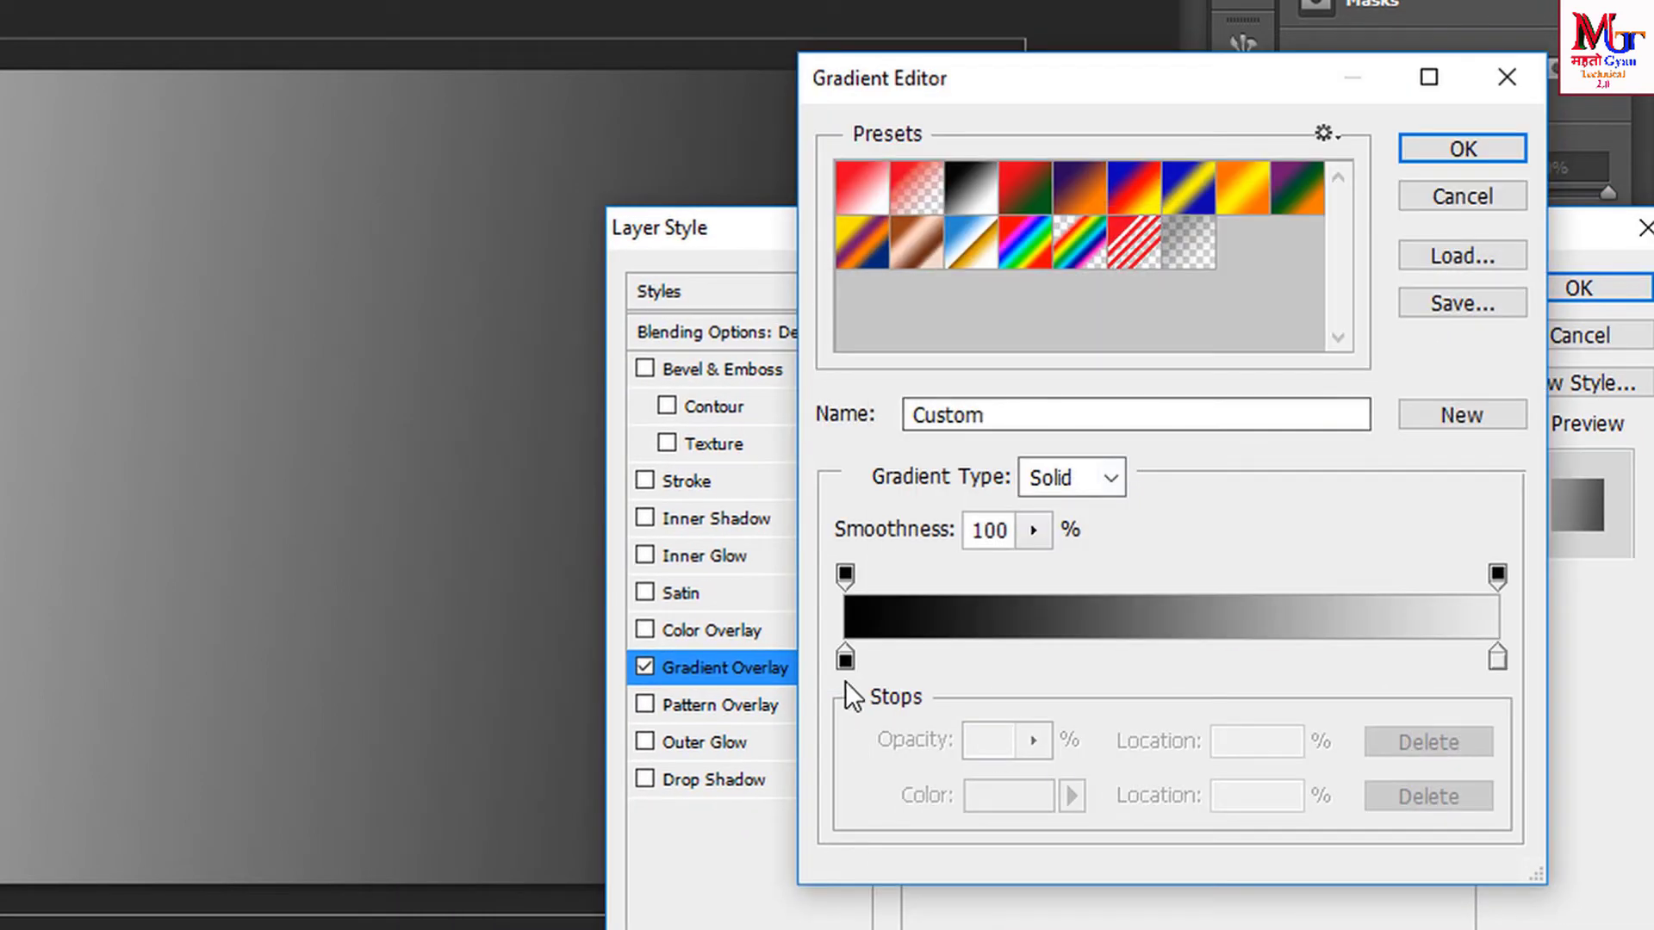
pyautogui.click(847, 659)
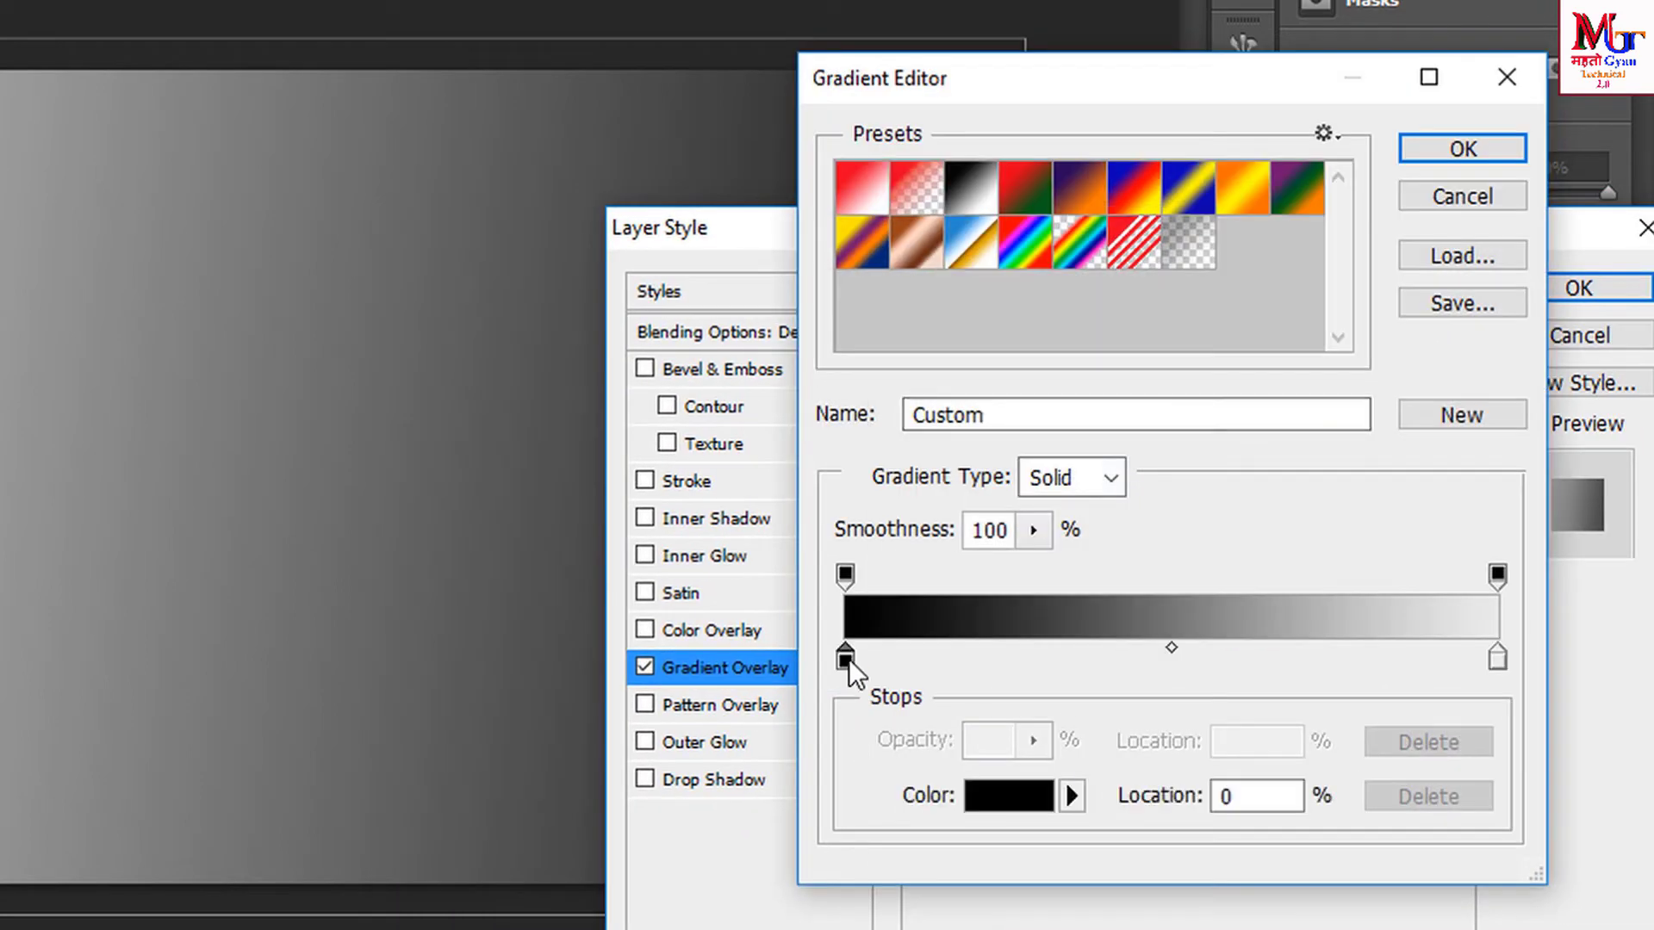
pyautogui.click(1010, 801)
pyautogui.click(1244, 566)
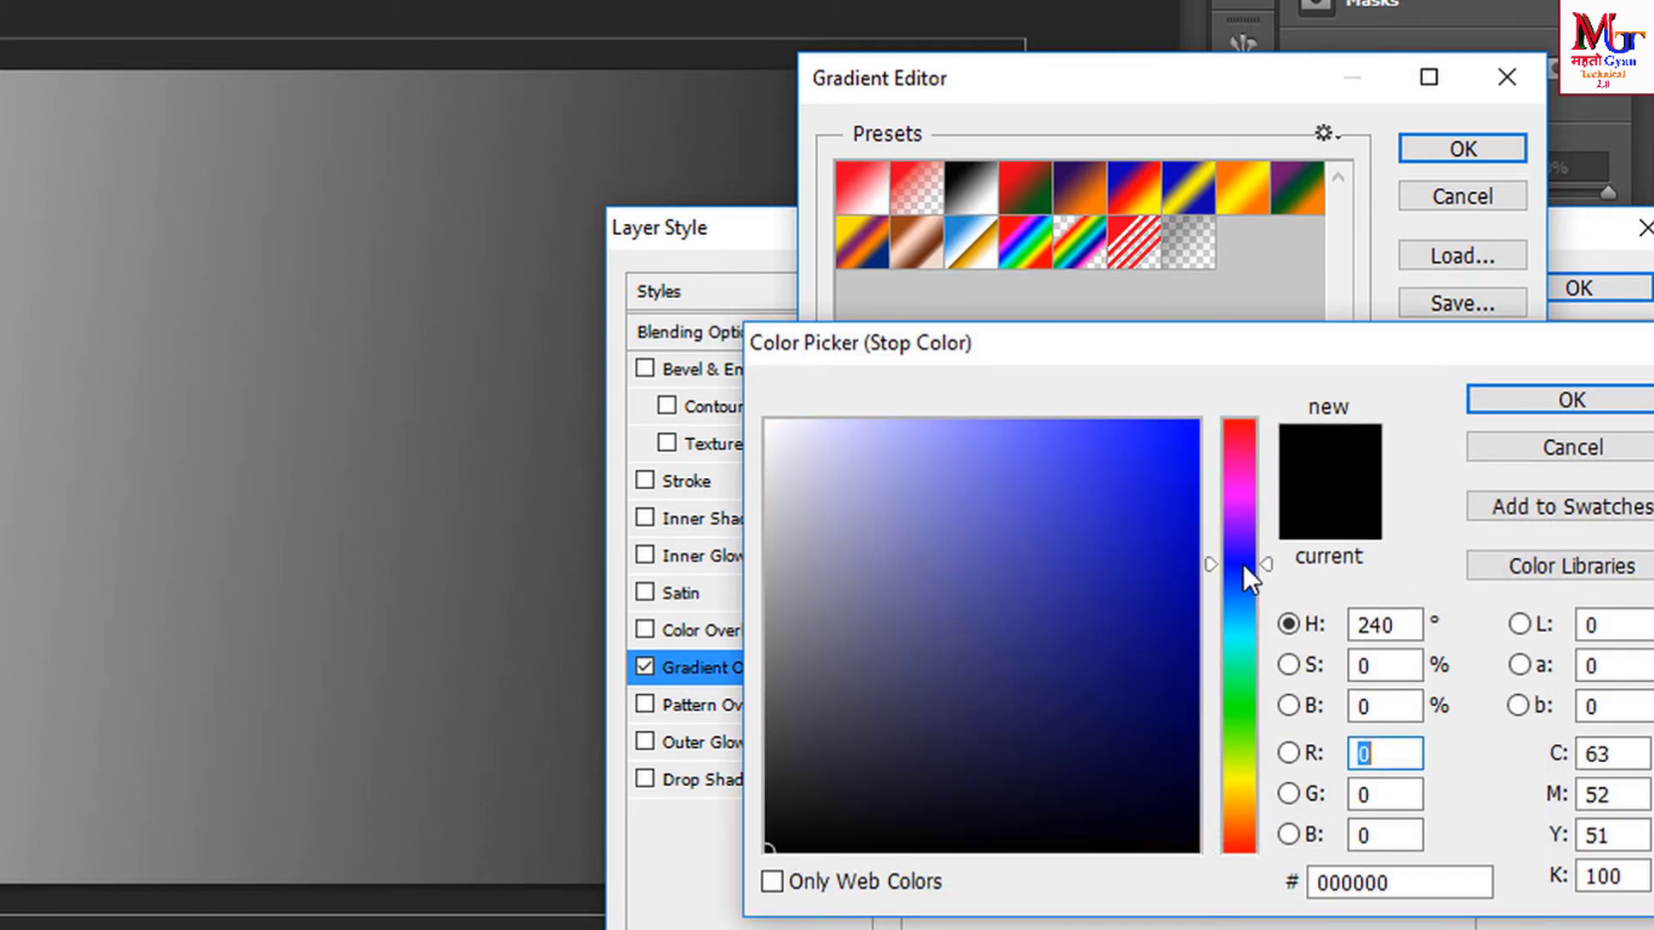
pyautogui.click(1171, 476)
pyautogui.moveTo(1232, 587)
pyautogui.mouseDown()
pyautogui.moveTo(1238, 561)
pyautogui.moveTo(1185, 577)
pyautogui.moveTo(1185, 757)
pyautogui.moveTo(1214, 852)
pyautogui.mouseUp()
pyautogui.click(1556, 405)
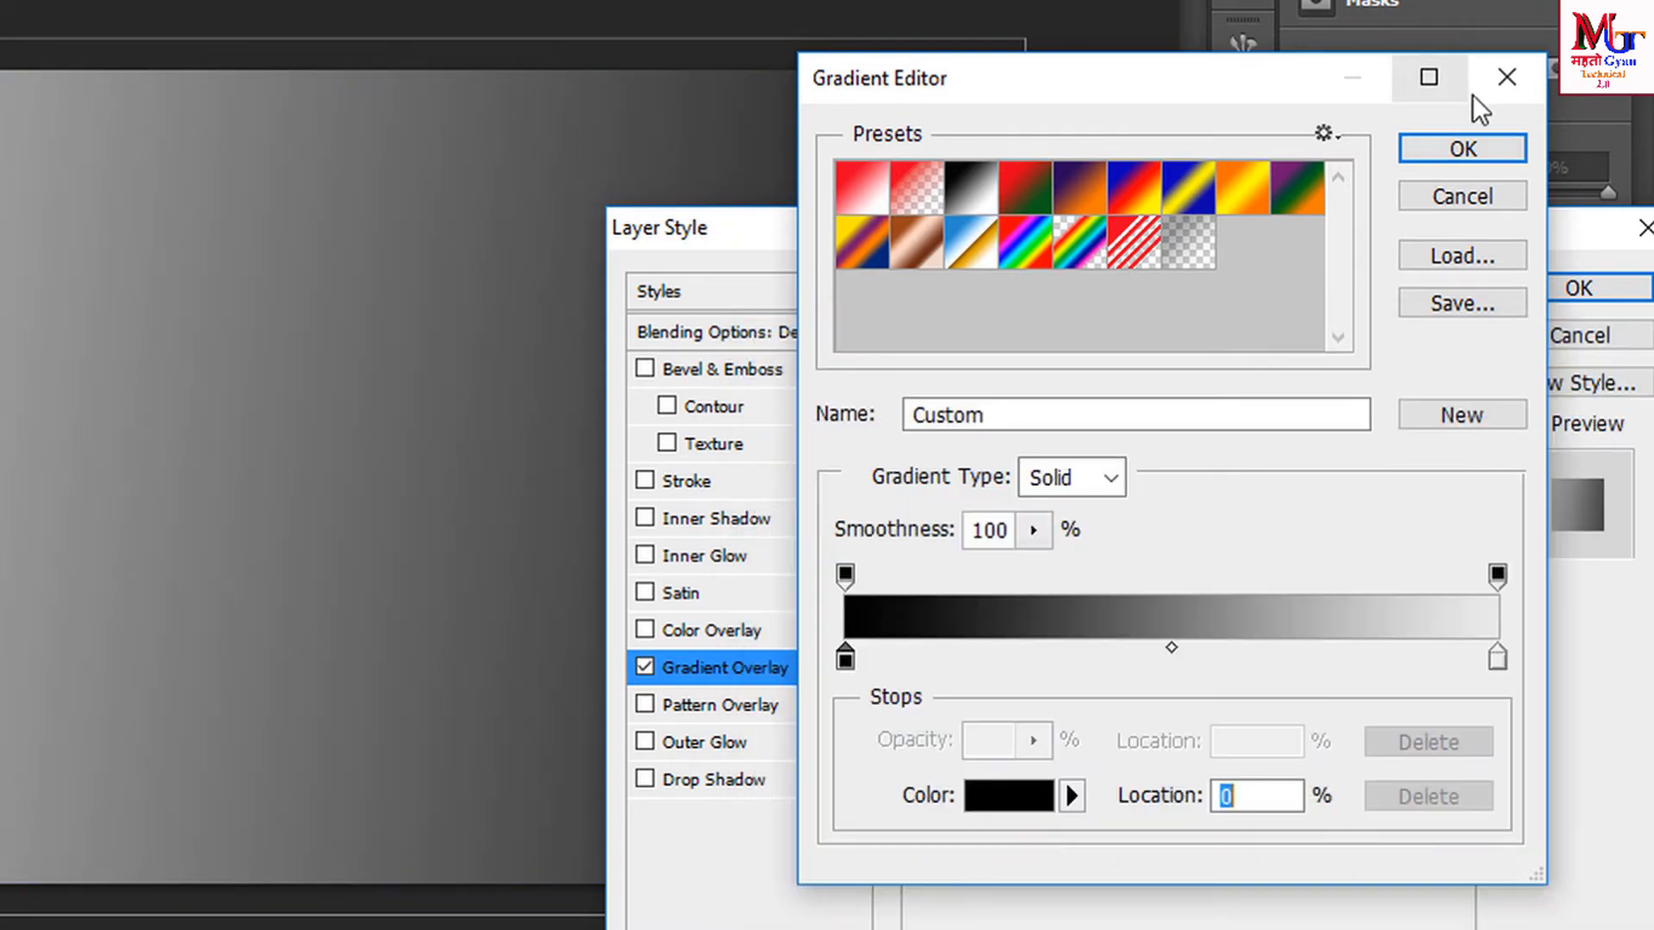
pyautogui.click(1471, 148)
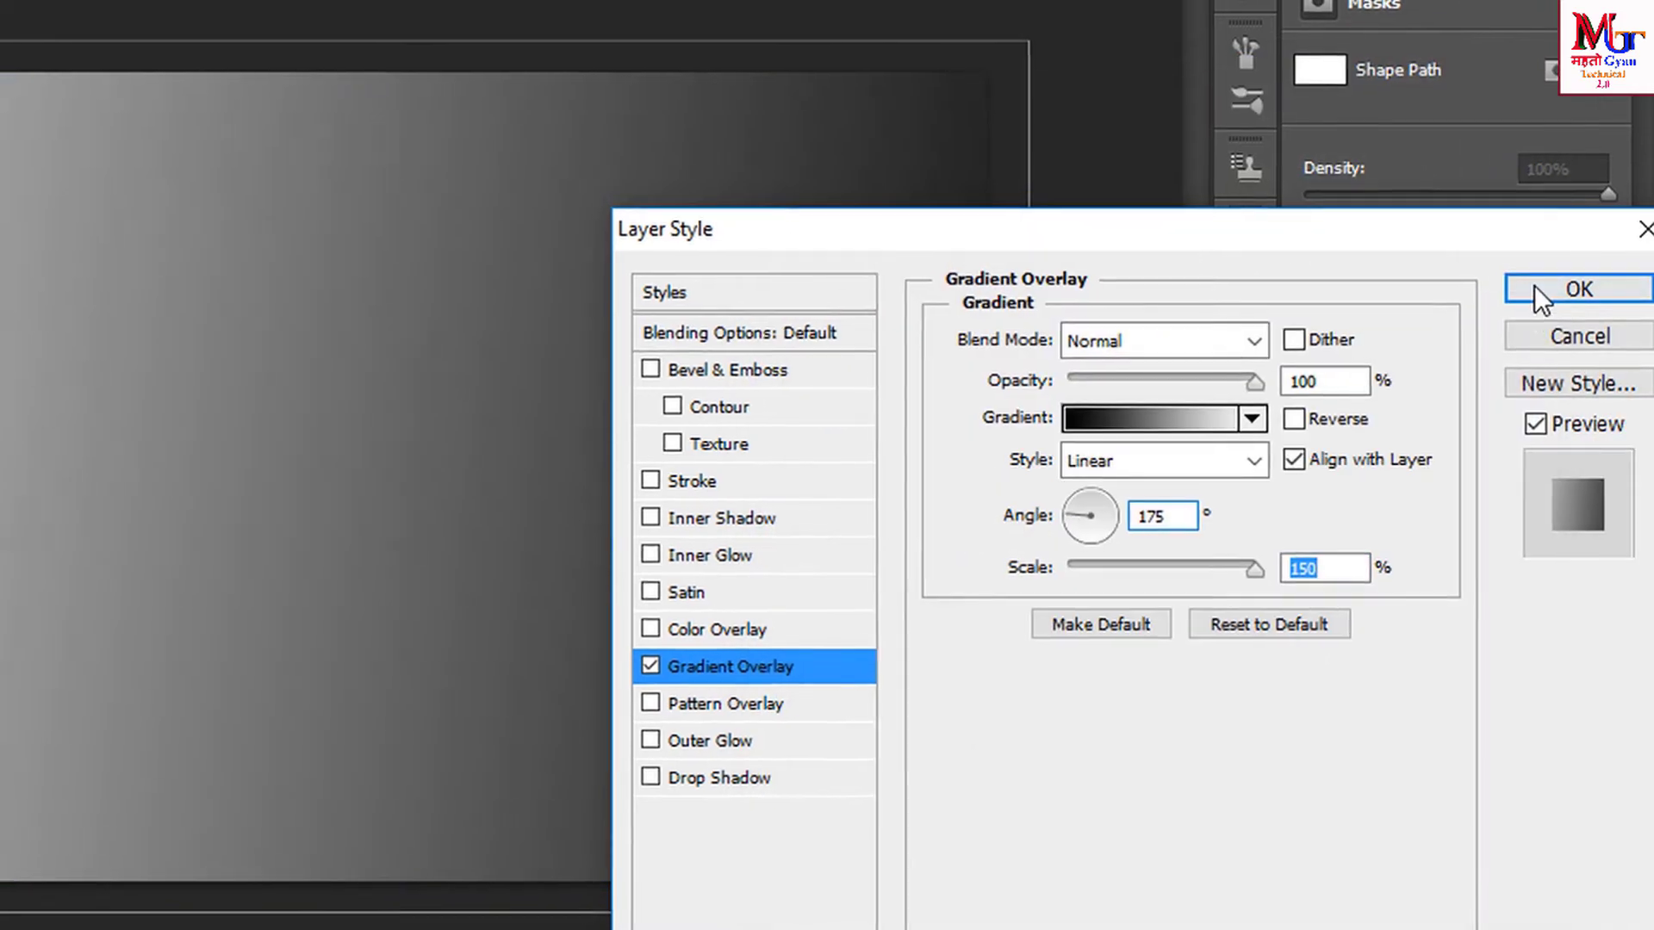
pyautogui.click(1534, 288)
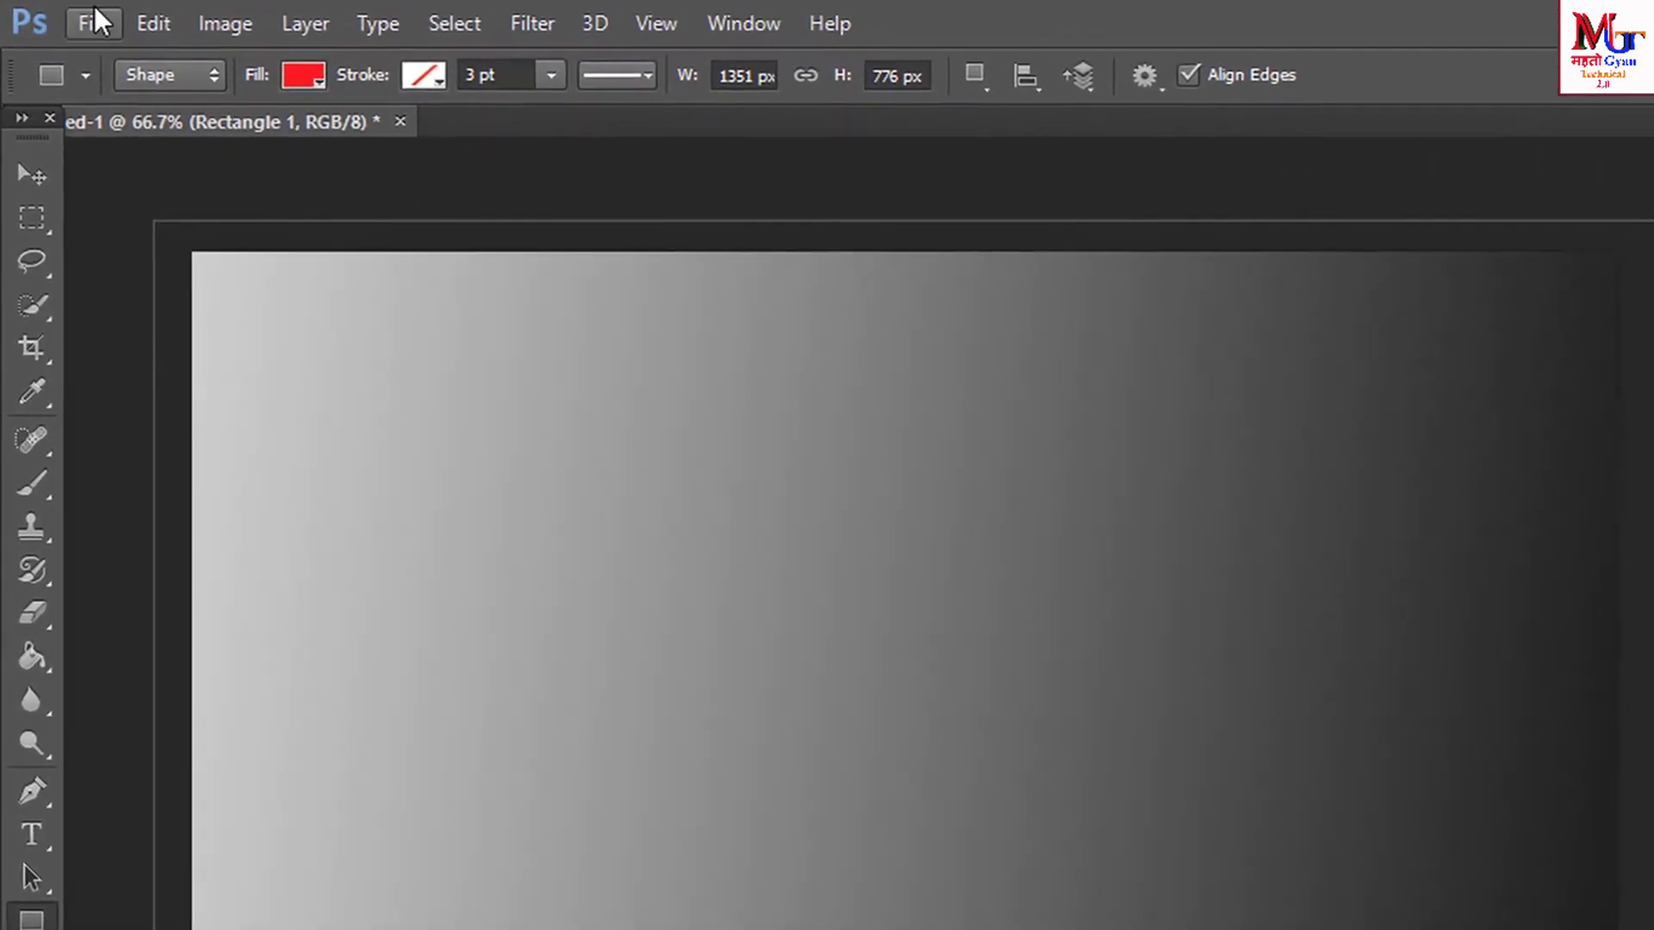
# - Open photo.PNG from the Desktop
pyautogui.click(68, 16)
pyautogui.click(141, 83)
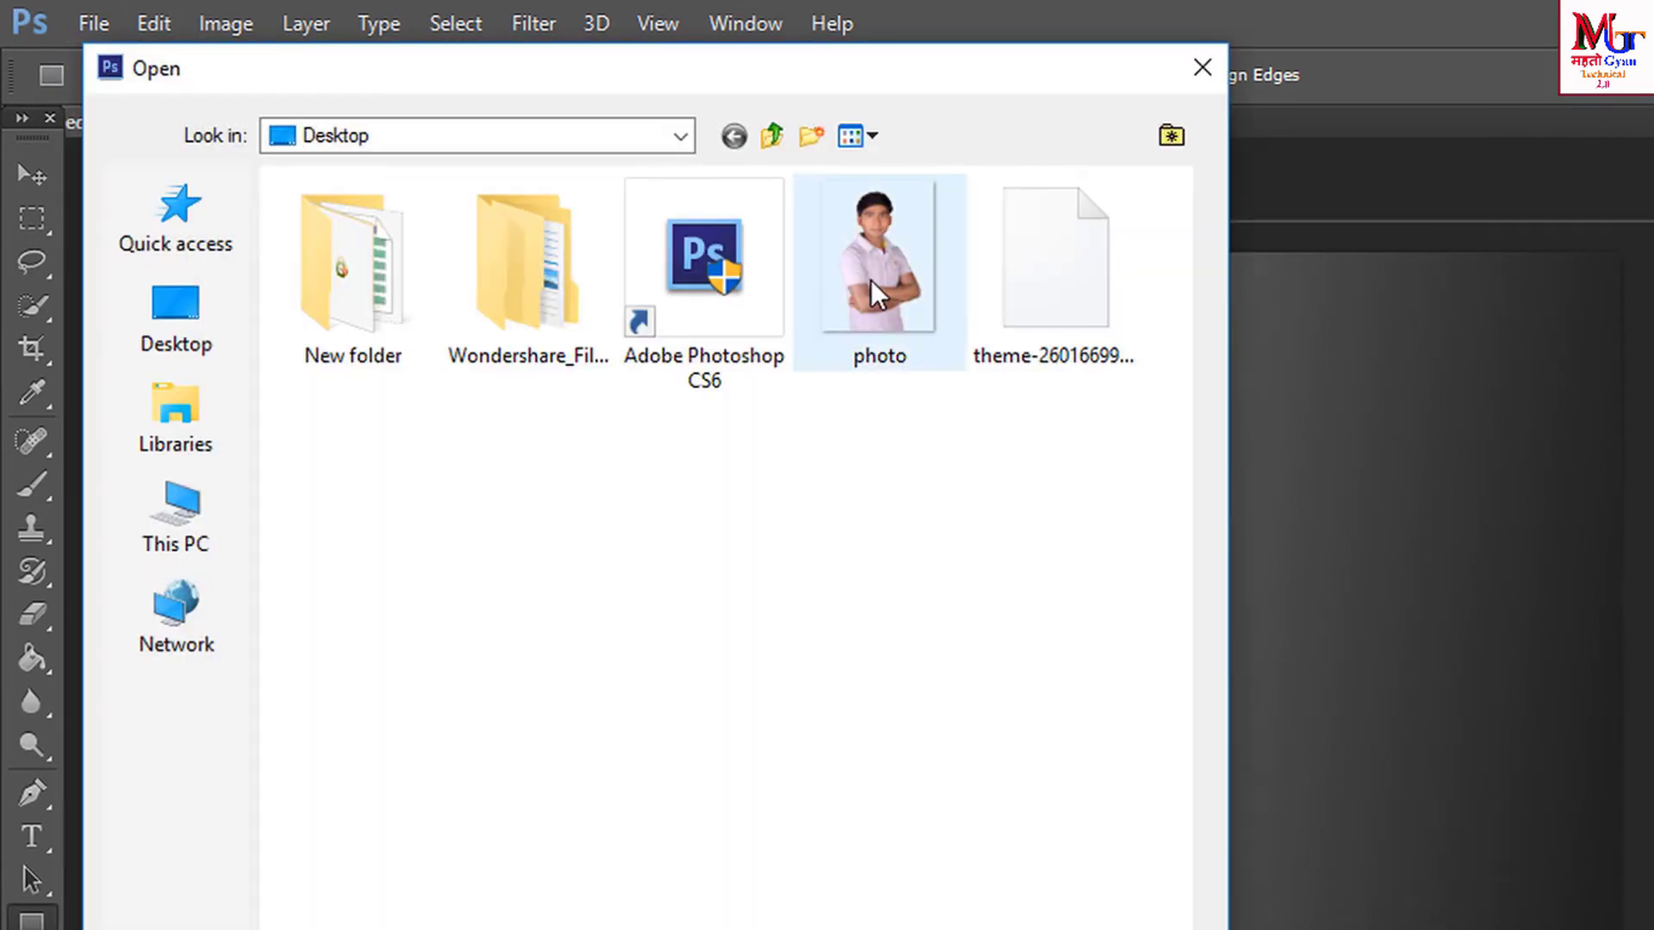
pyautogui.click(870, 281)
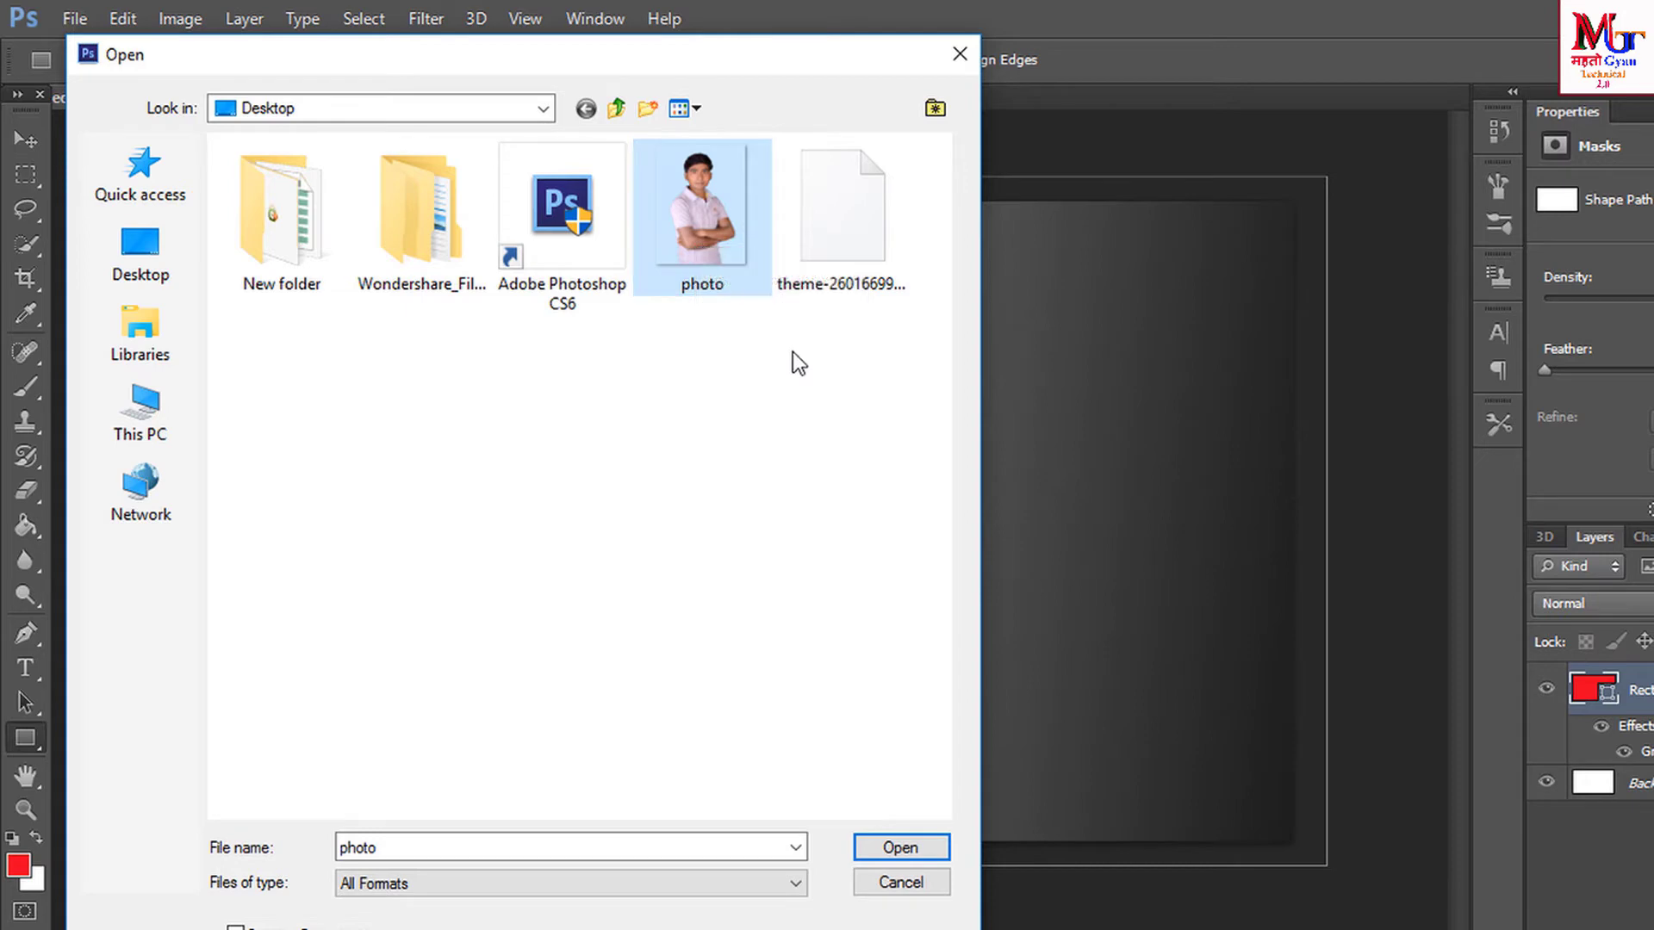
pyautogui.click(875, 848)
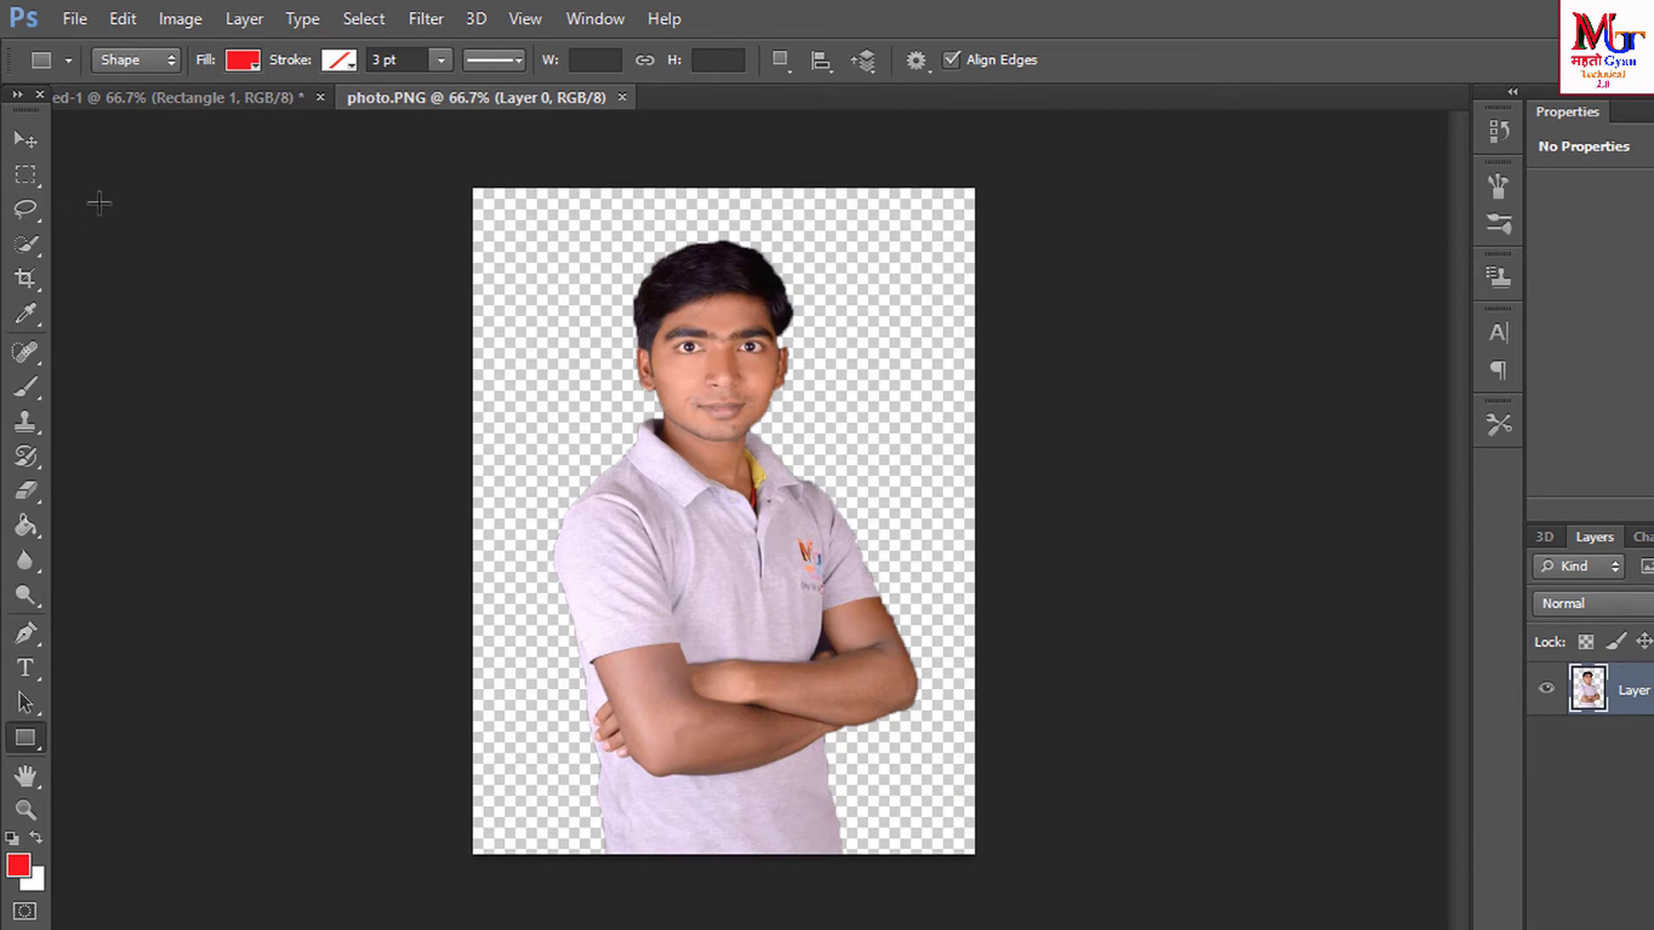
# - Select all of the photo and drag the cut-out person onto the thumbnail canvas
pyautogui.hotkey('ctrl', 'a')
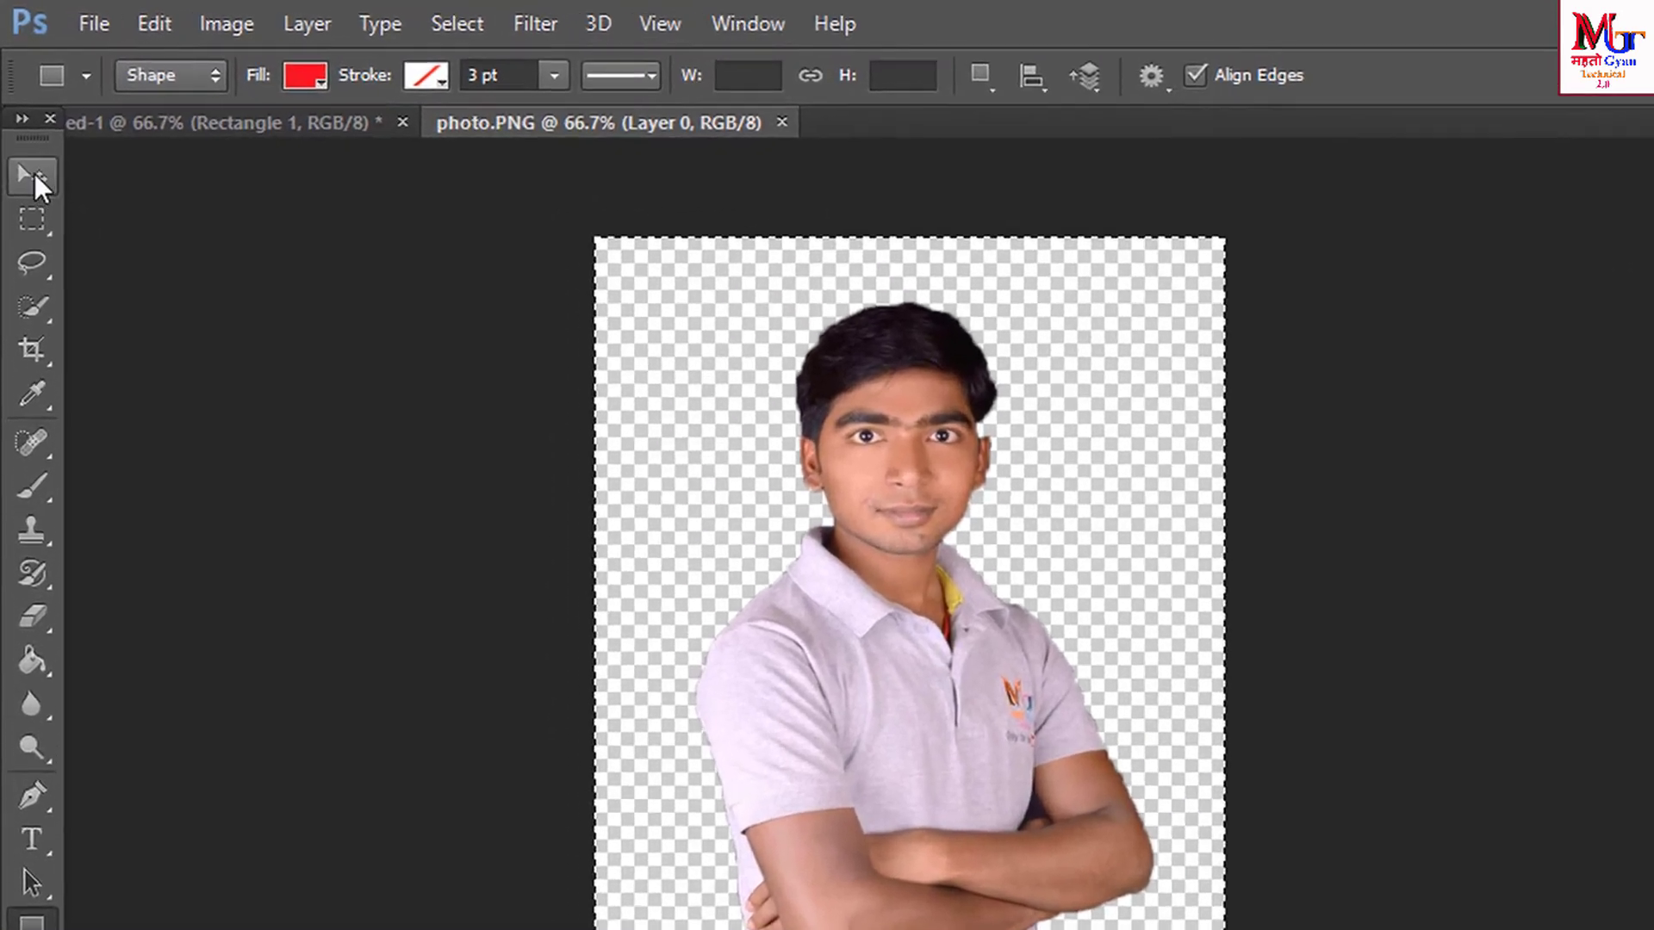
pyautogui.click(32, 177)
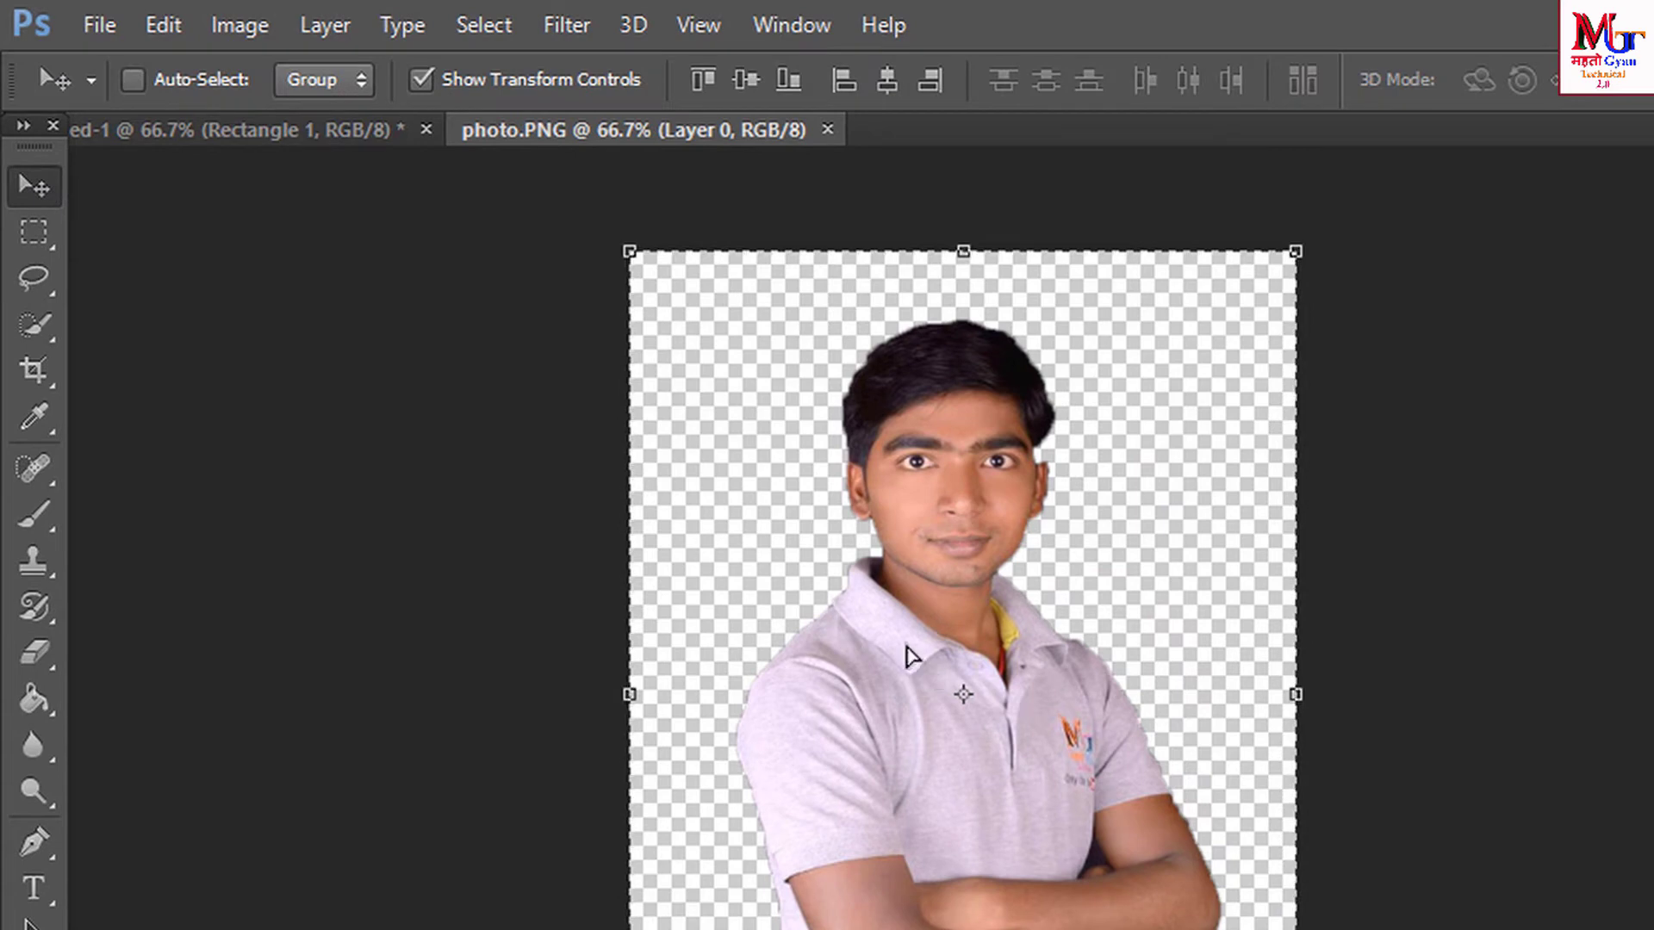
pyautogui.moveTo(911, 656); pyautogui.dragTo(315, 131)
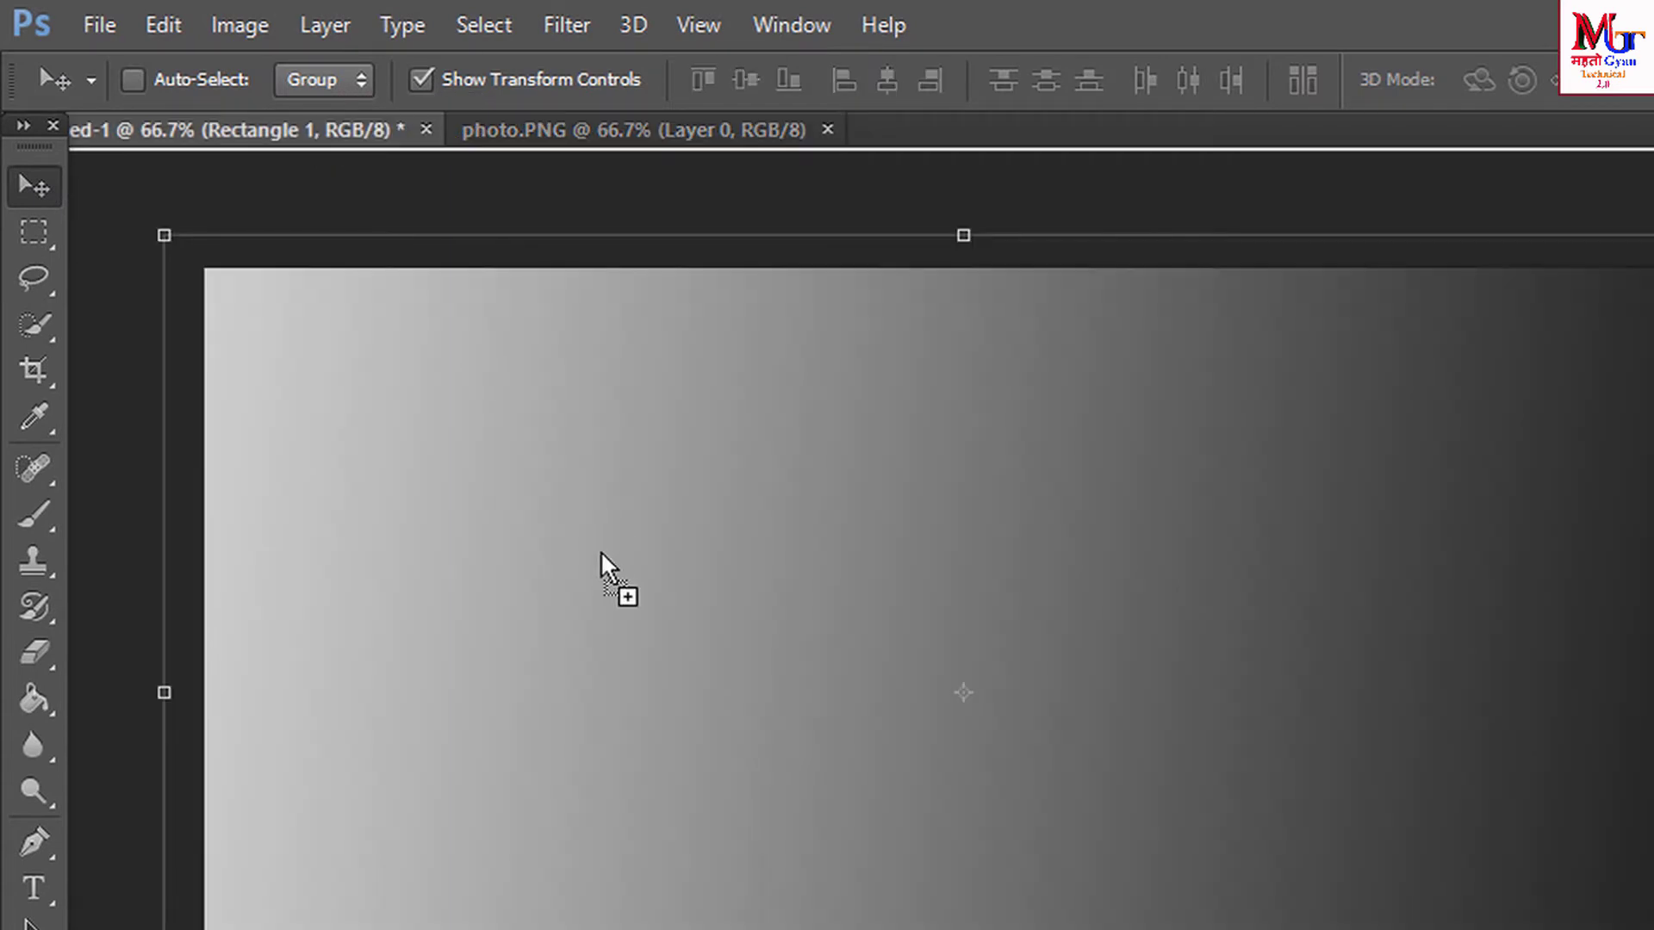
pyautogui.moveTo(315, 131)
pyautogui.mouseDown()
pyautogui.moveTo(529, 487)
pyautogui.moveTo(277, 466)
pyautogui.mouseUp()
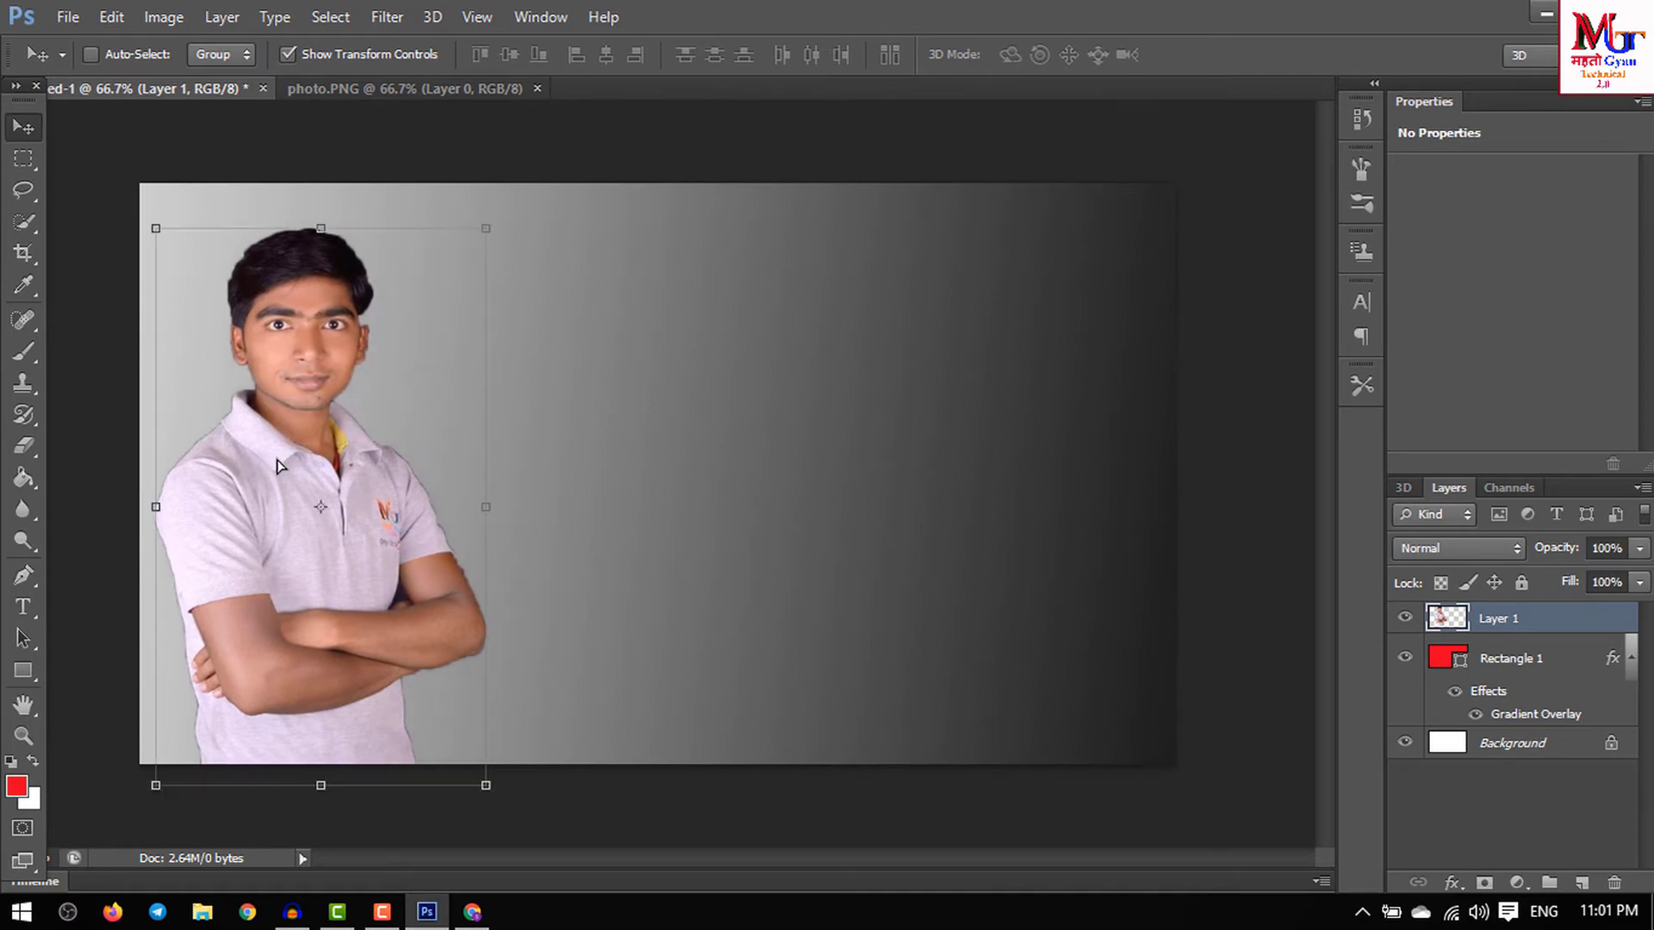
# - Scale the person to about 119% and position it on the left side
pyautogui.moveTo(486, 228); pyautogui.dragTo(570, 180)
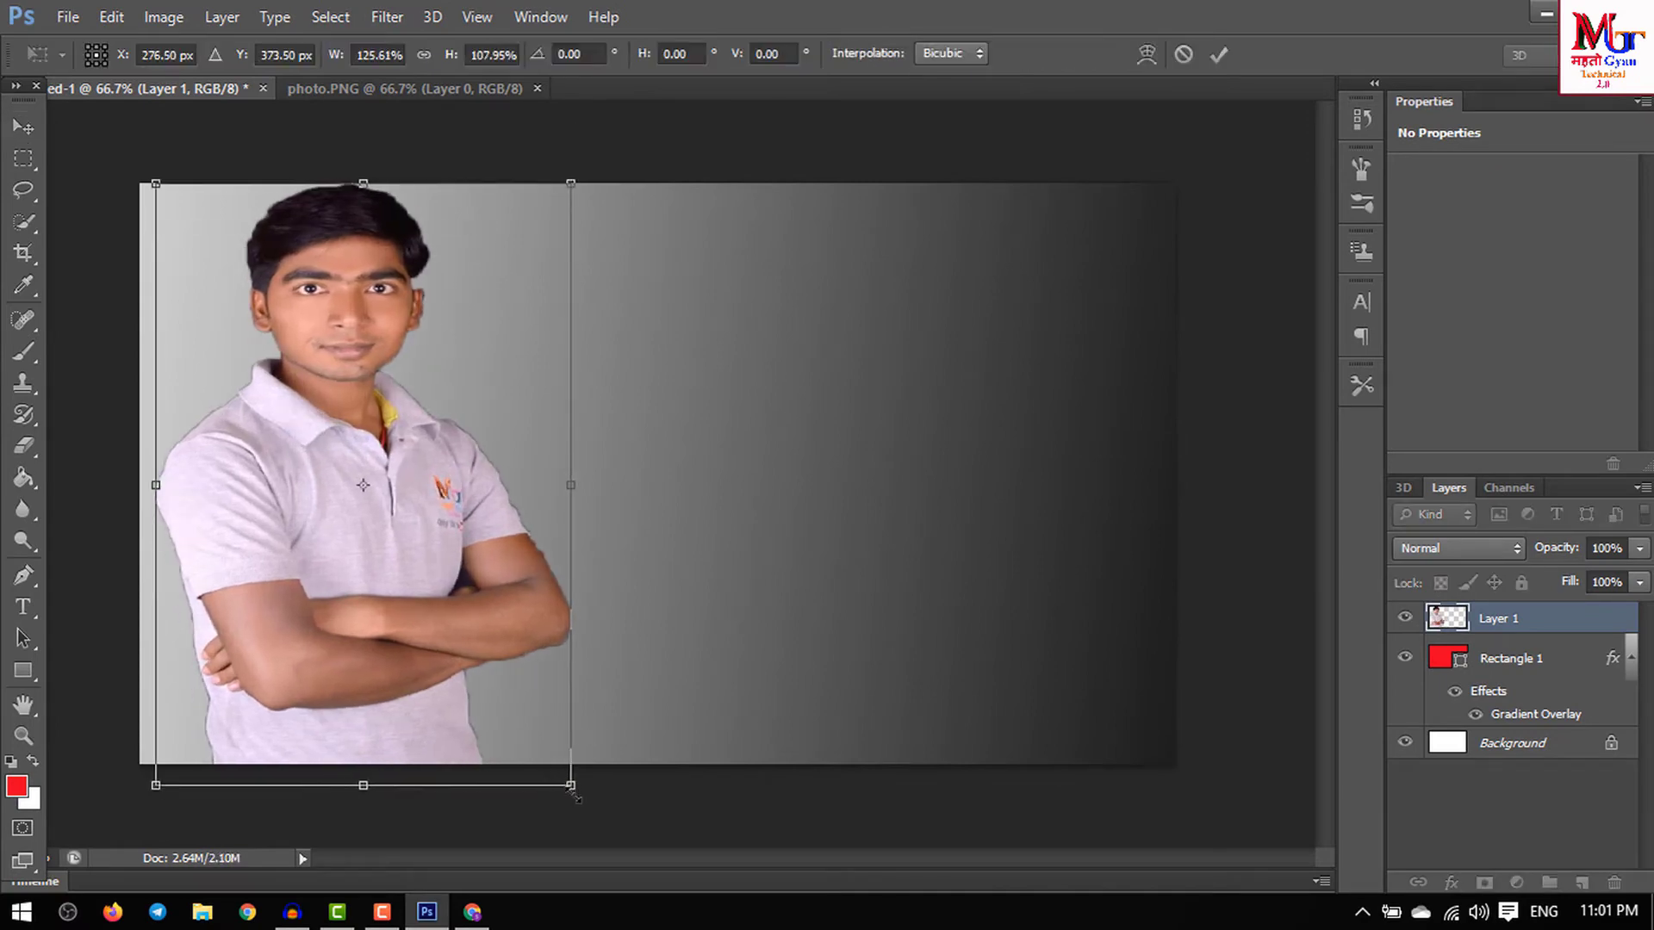
pyautogui.moveTo(575, 794); pyautogui.dragTo(575, 836)
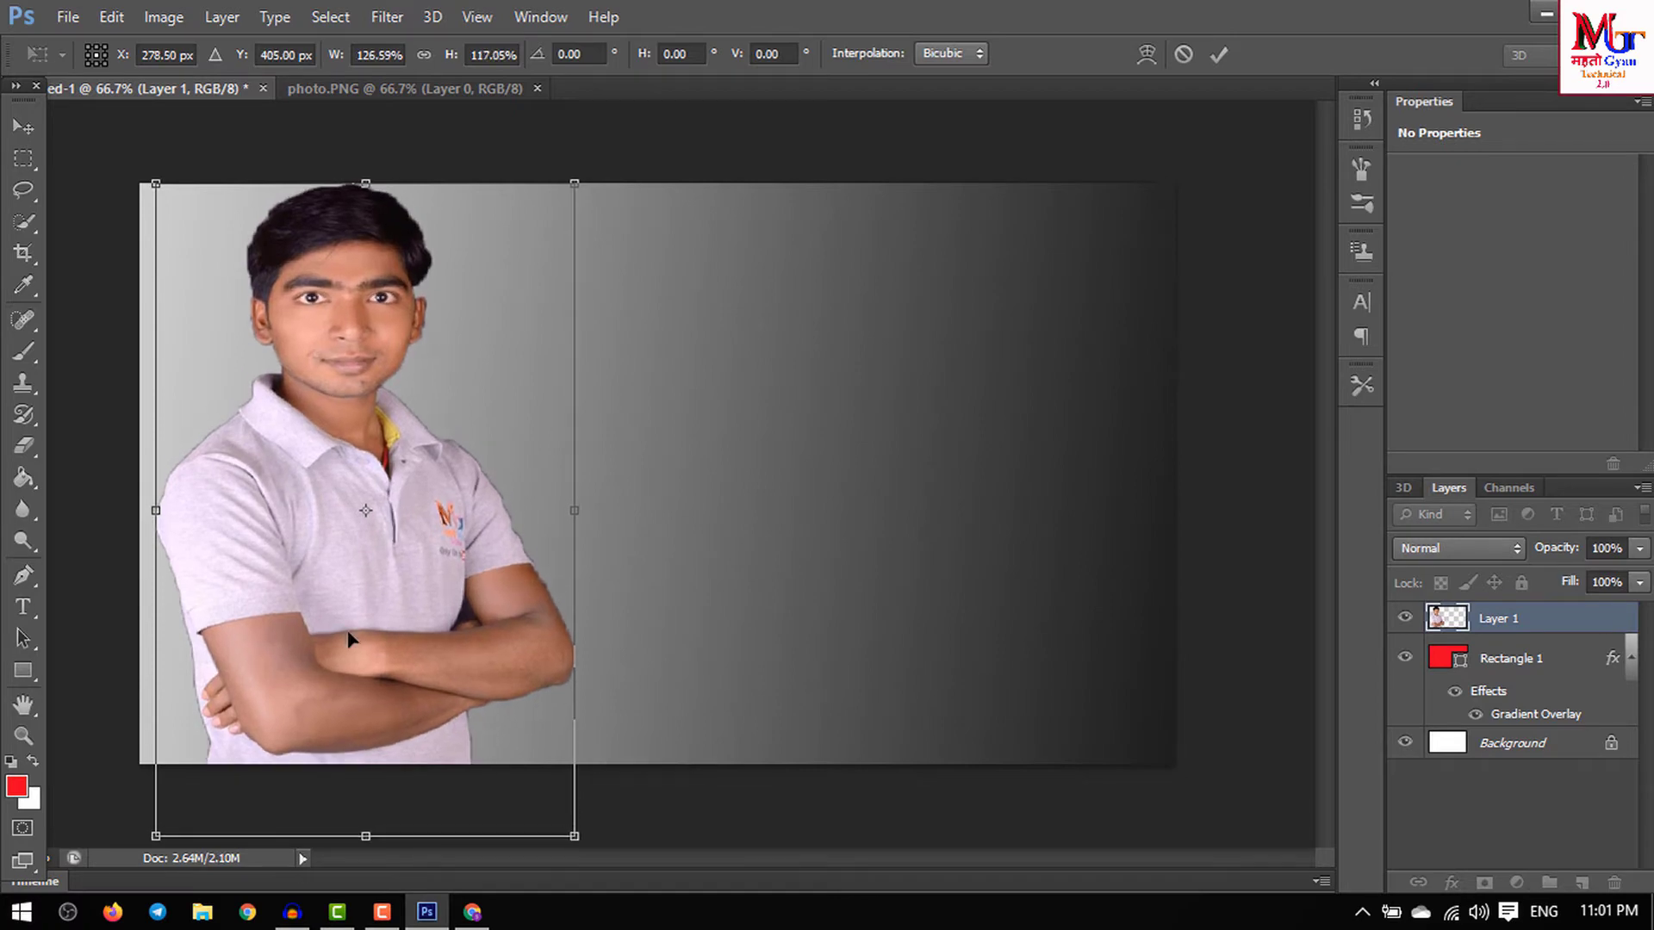
pyautogui.moveTo(347, 669)
pyautogui.mouseDown()
pyautogui.moveTo(342, 652)
pyautogui.moveTo(360, 652)
pyautogui.mouseUp()
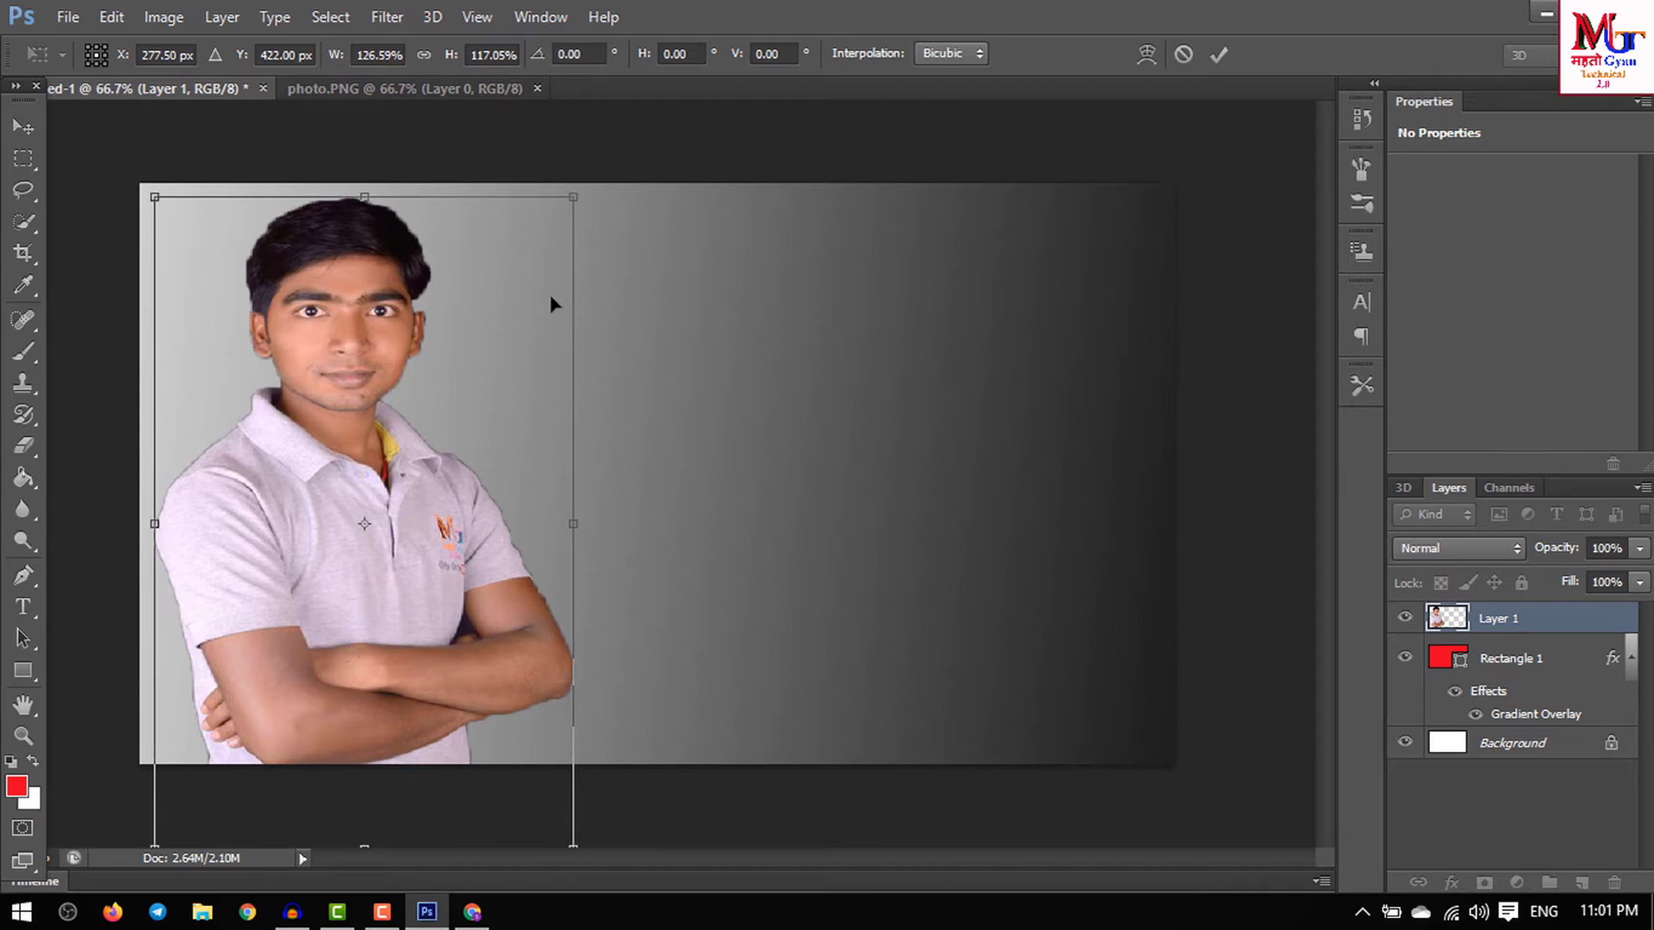
pyautogui.moveTo(578, 196); pyautogui.dragTo(584, 188)
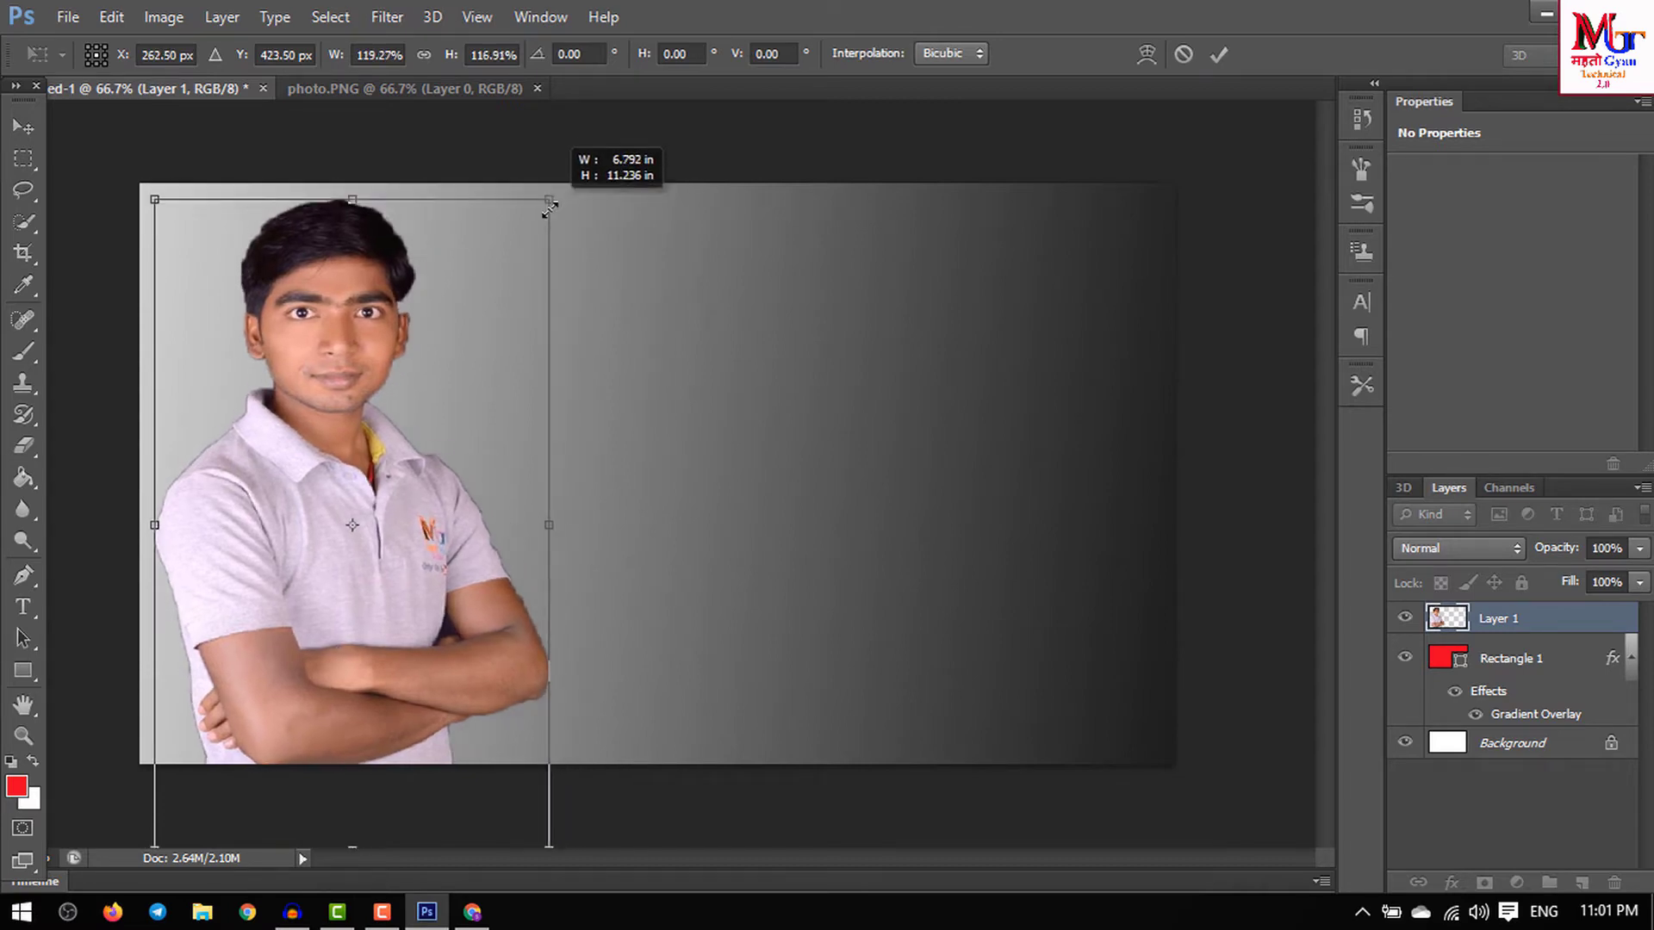
pyautogui.moveTo(579, 186); pyautogui.dragTo(558, 207)
pyautogui.press('Return')
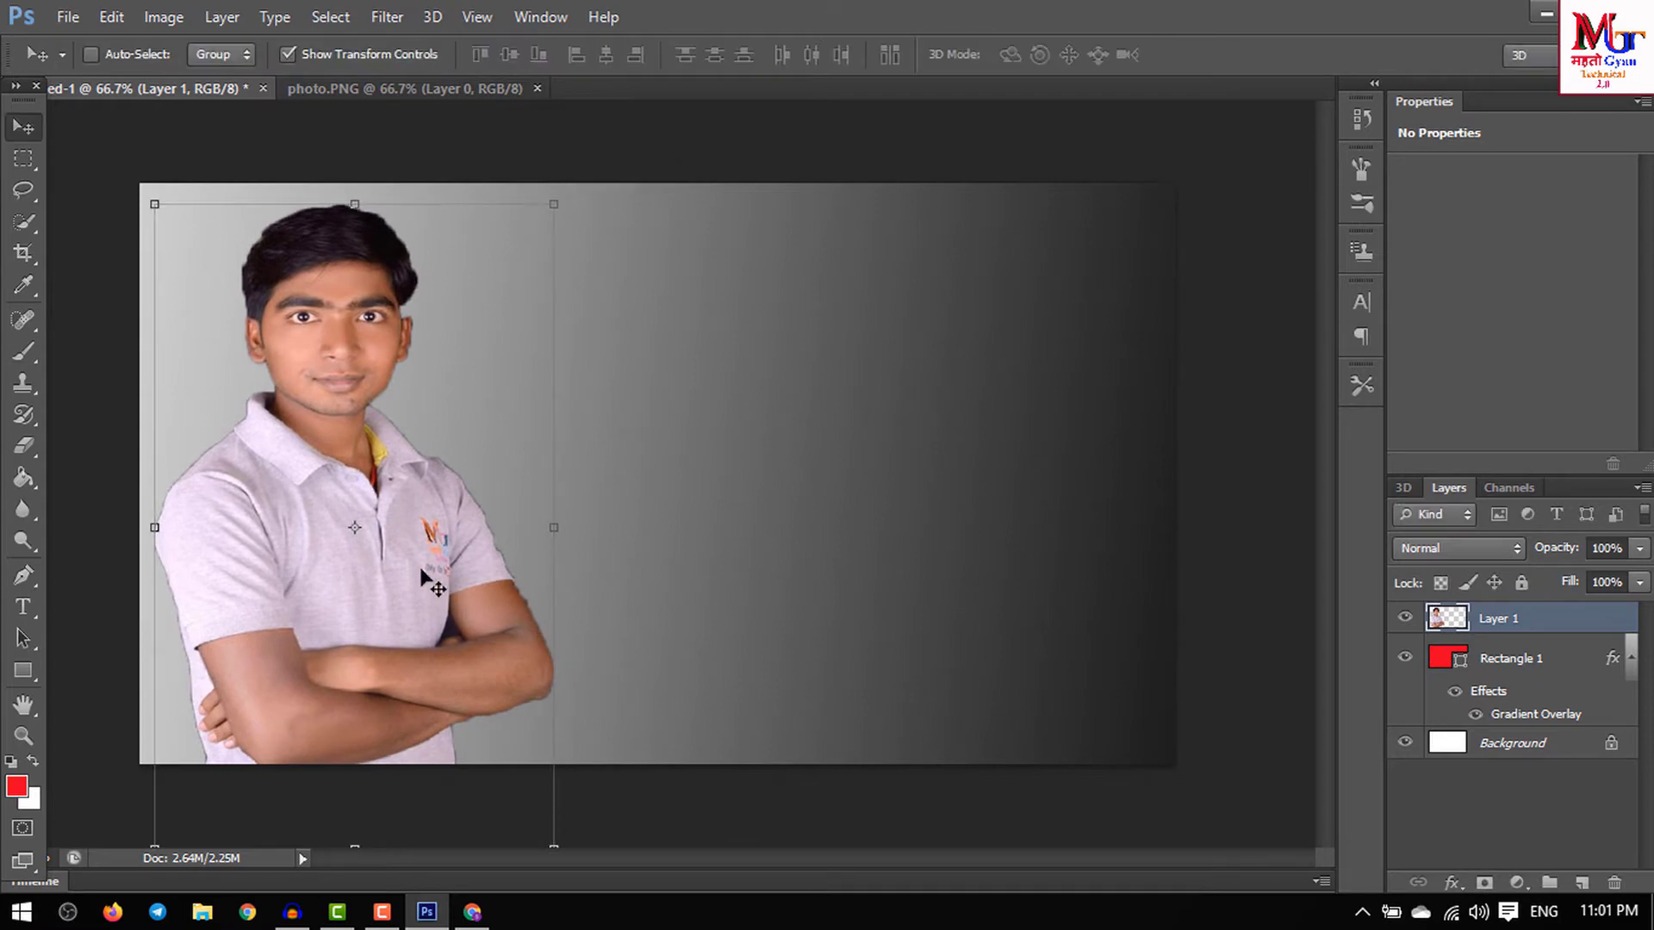
# - Apply Curves to the portrait, raising the highlights and anchoring a shadow point
pyautogui.click(168, 21)
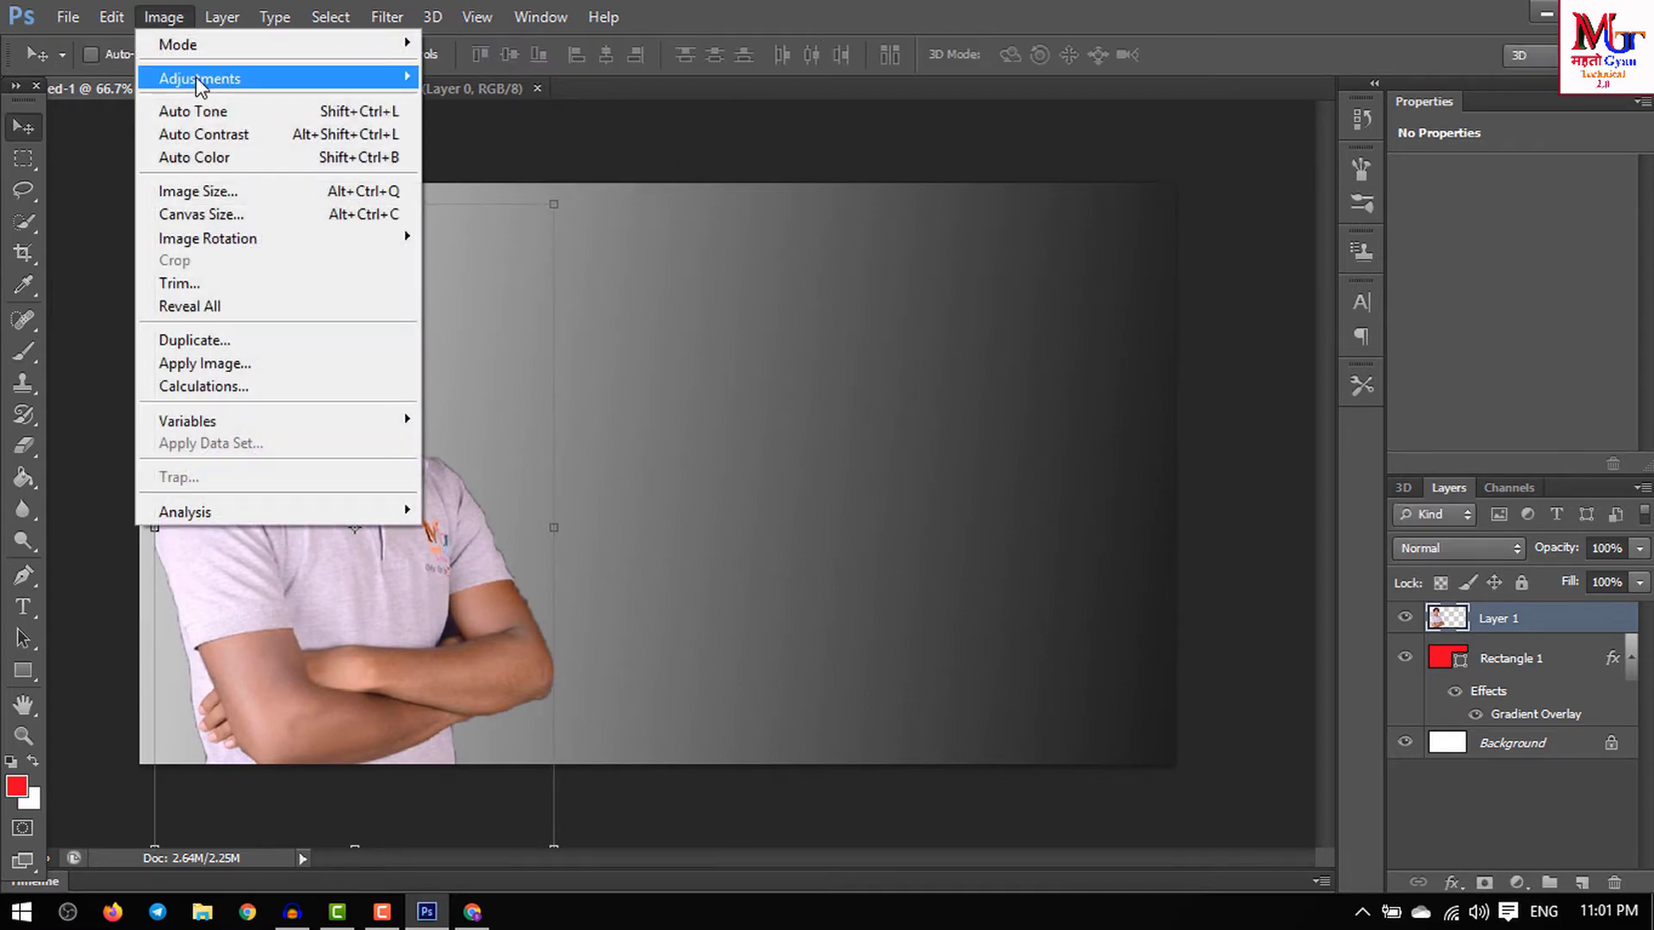
pyautogui.click(493, 123)
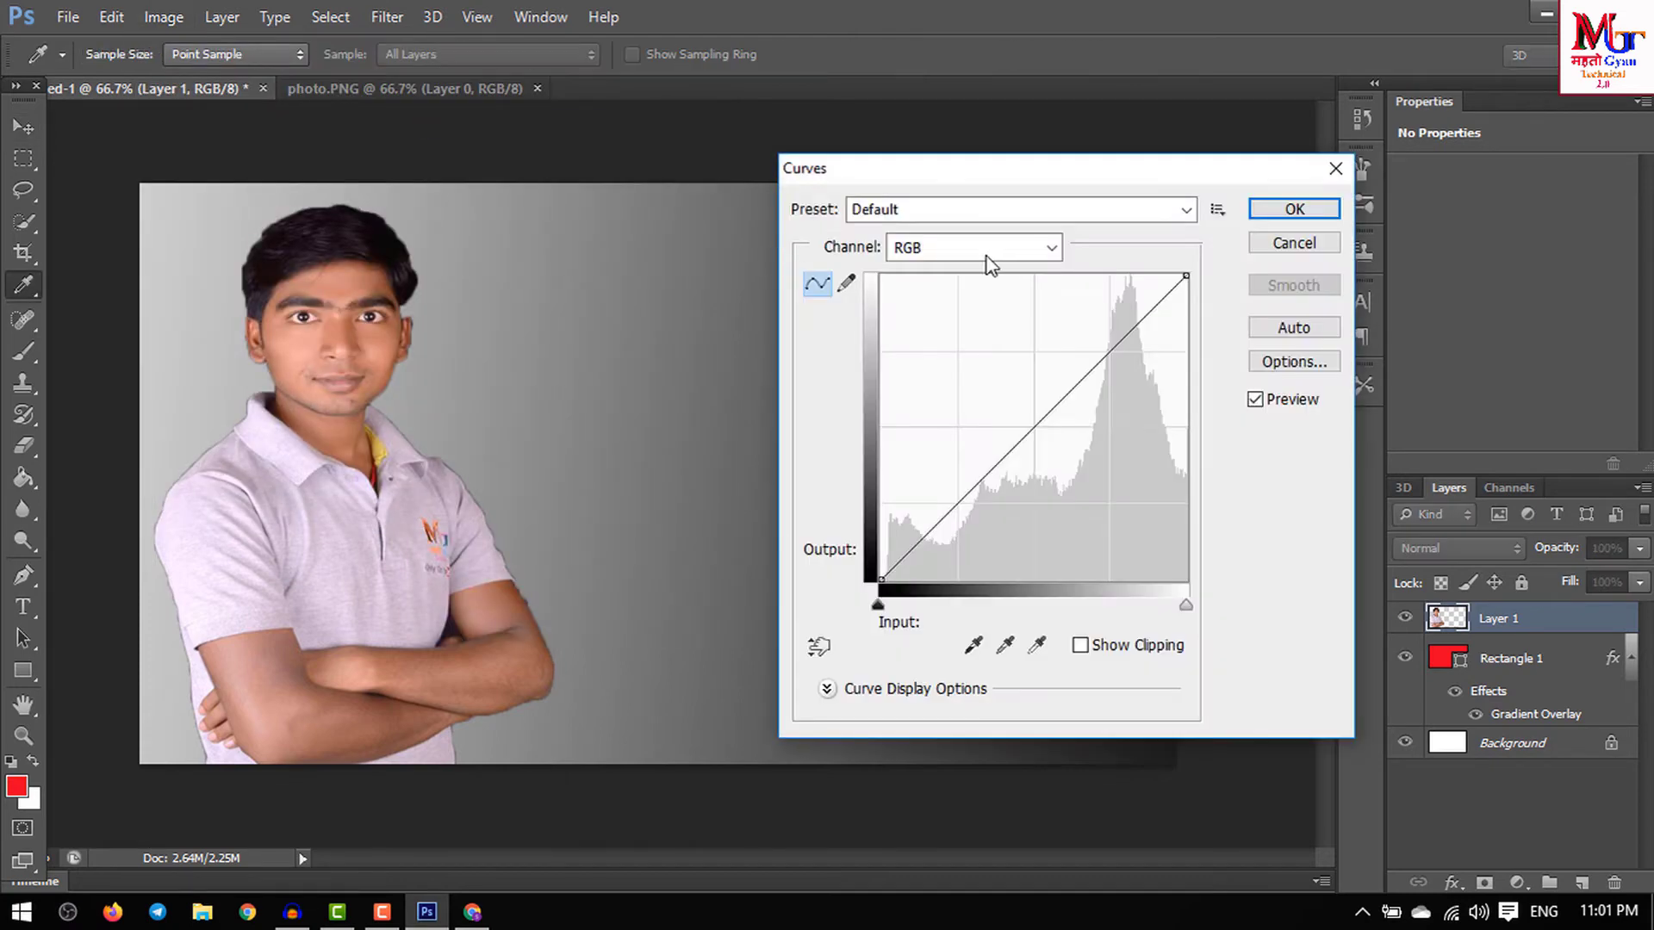
pyautogui.moveTo(1113, 345); pyautogui.dragTo(1112, 331)
pyautogui.moveTo(926, 524); pyautogui.dragTo(931, 530)
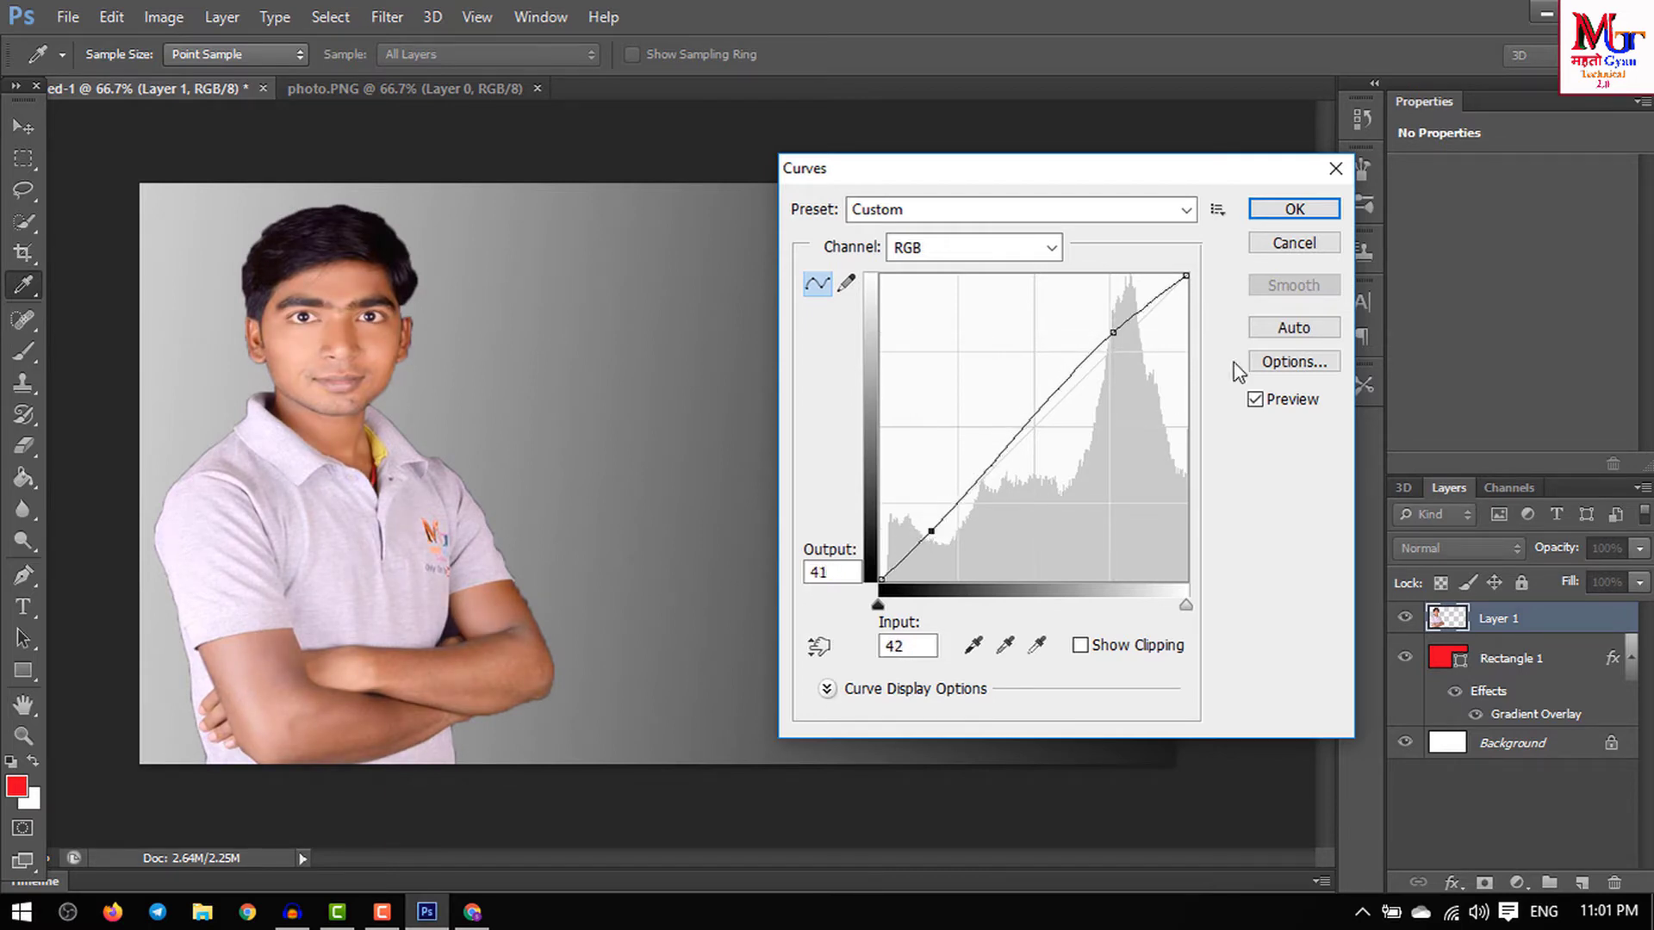
pyautogui.click(1294, 209)
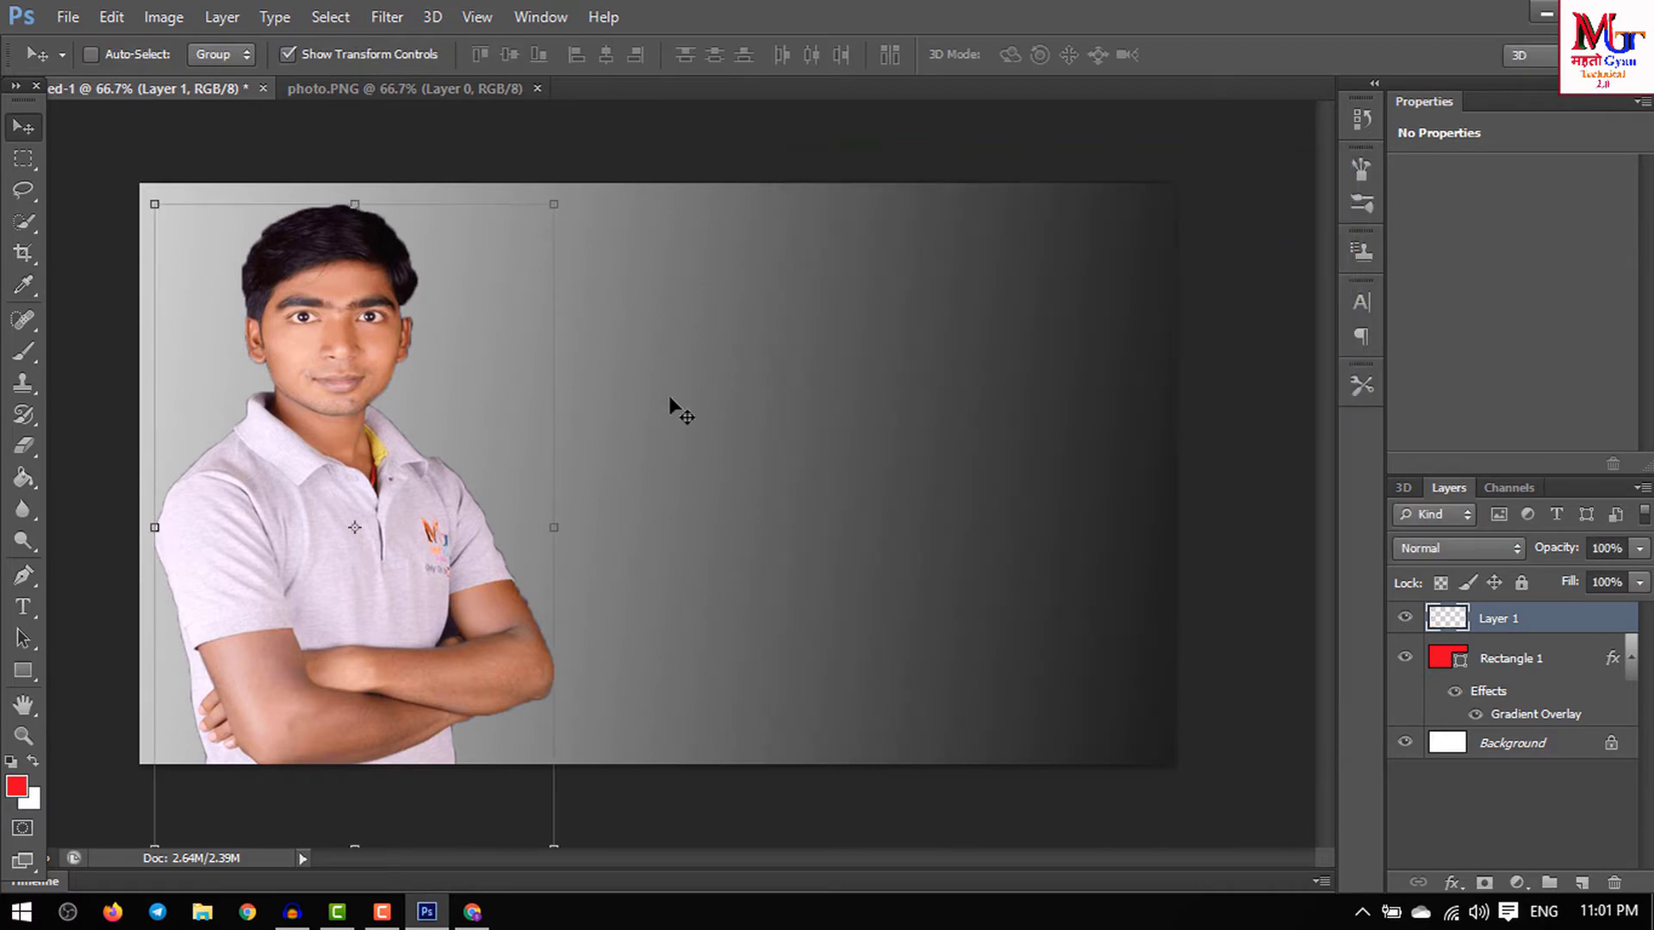
# - Add the text 'Make' on the canvas beside the portrait
pyautogui.click(24, 159)
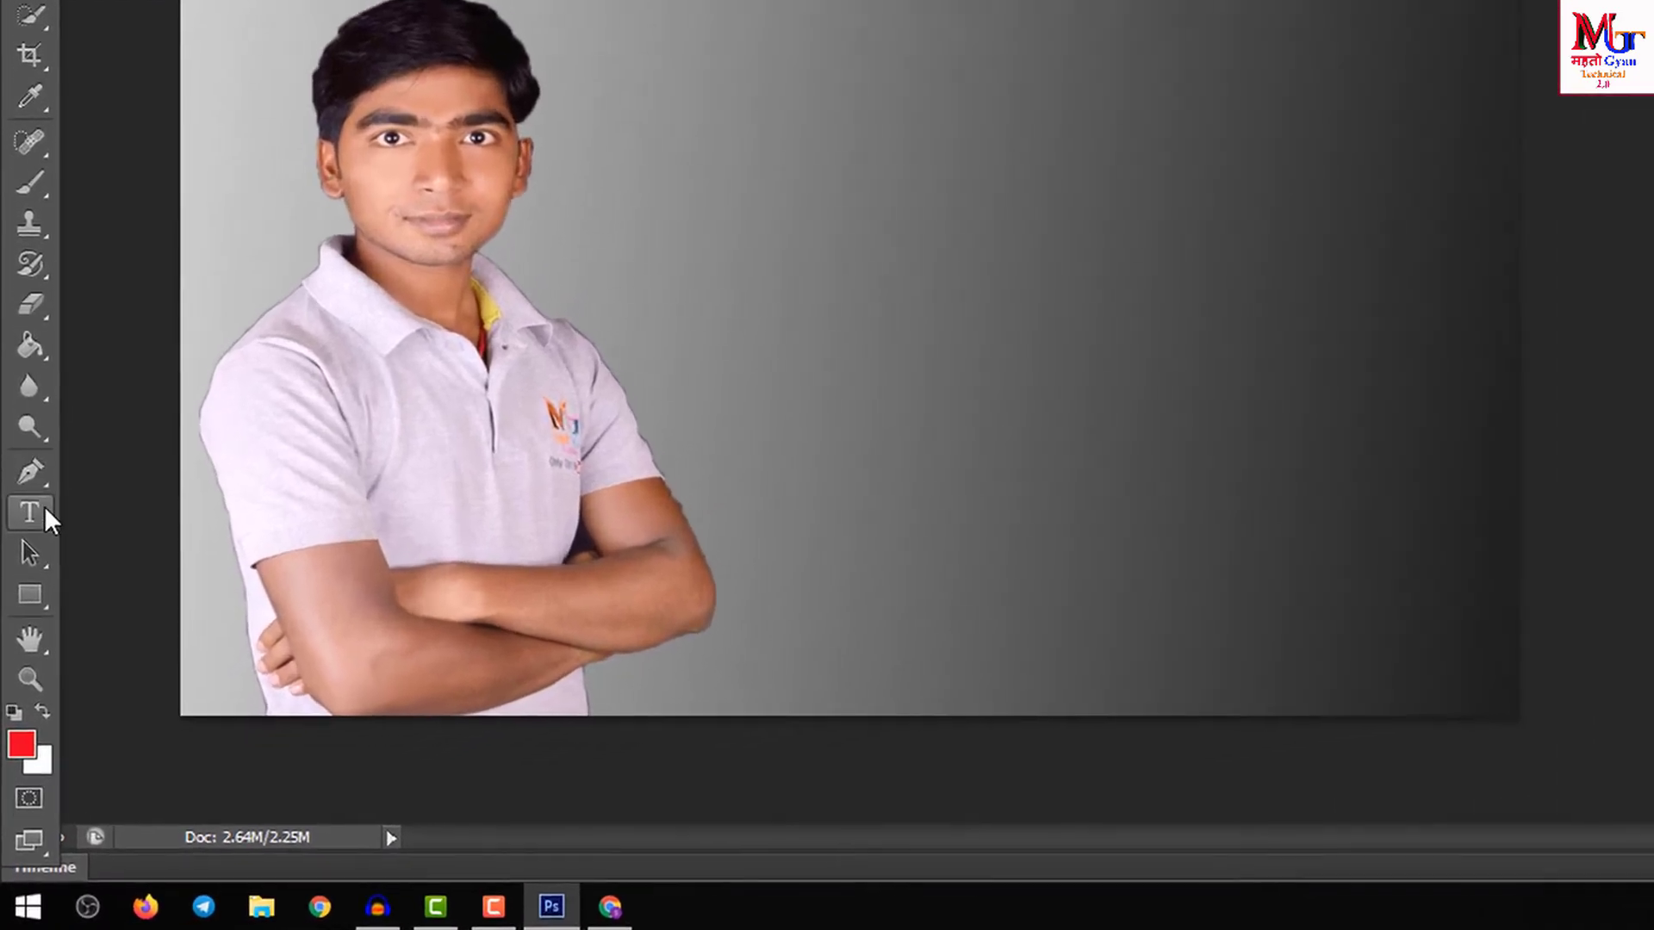
pyautogui.click(45, 510)
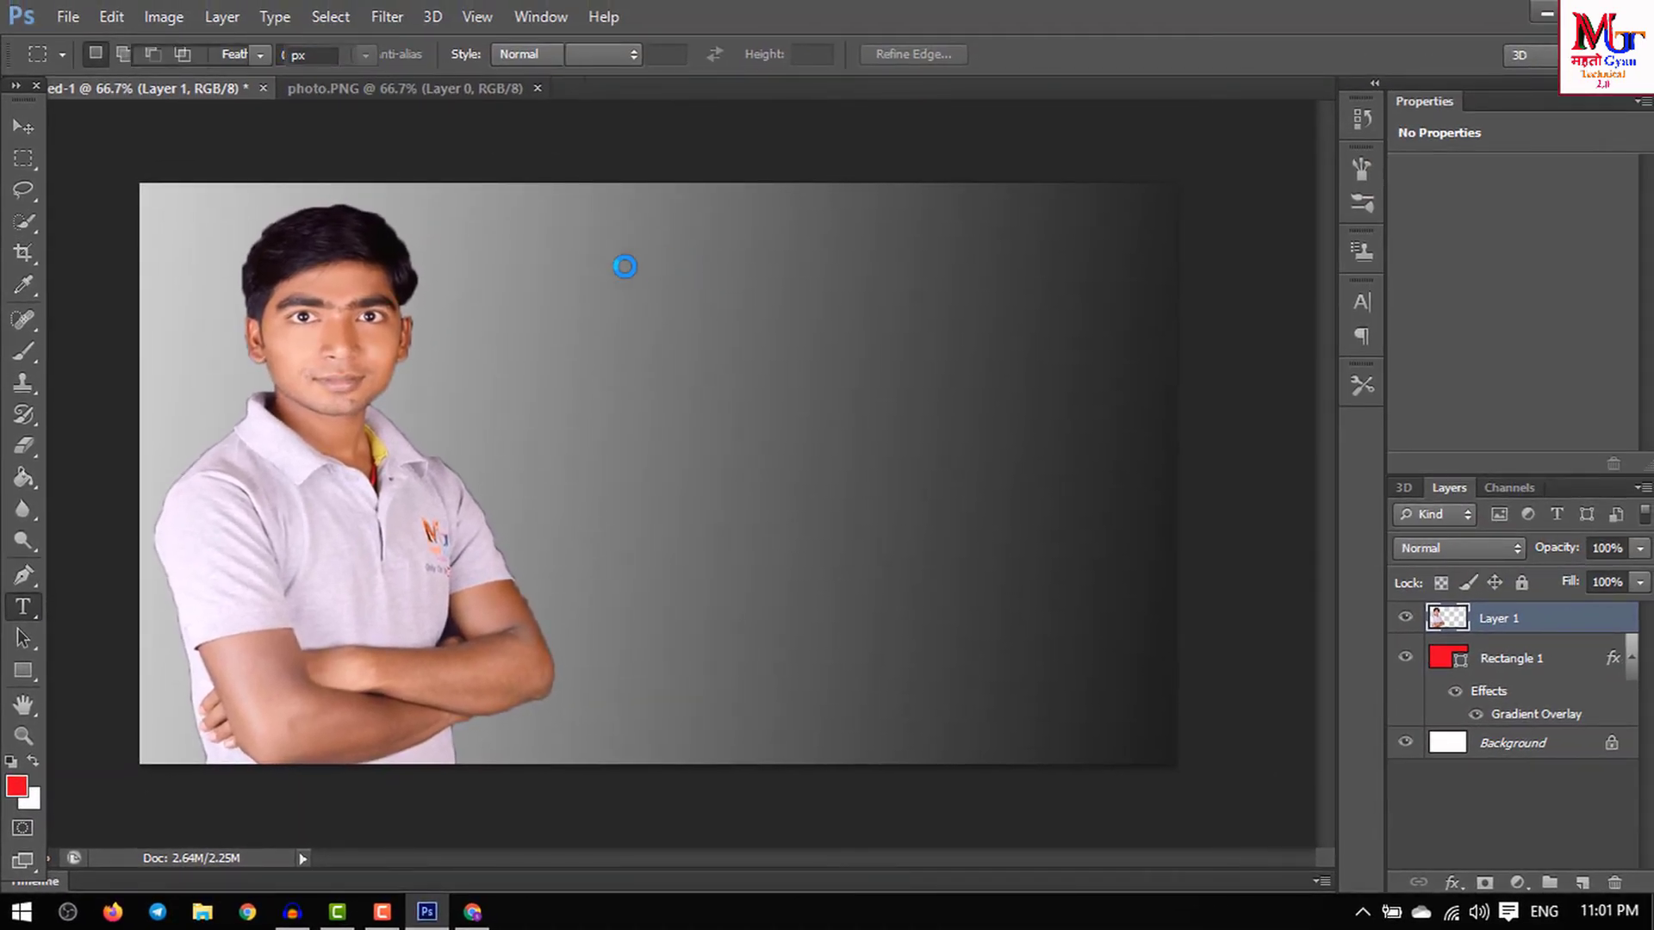
pyautogui.click(618, 271)
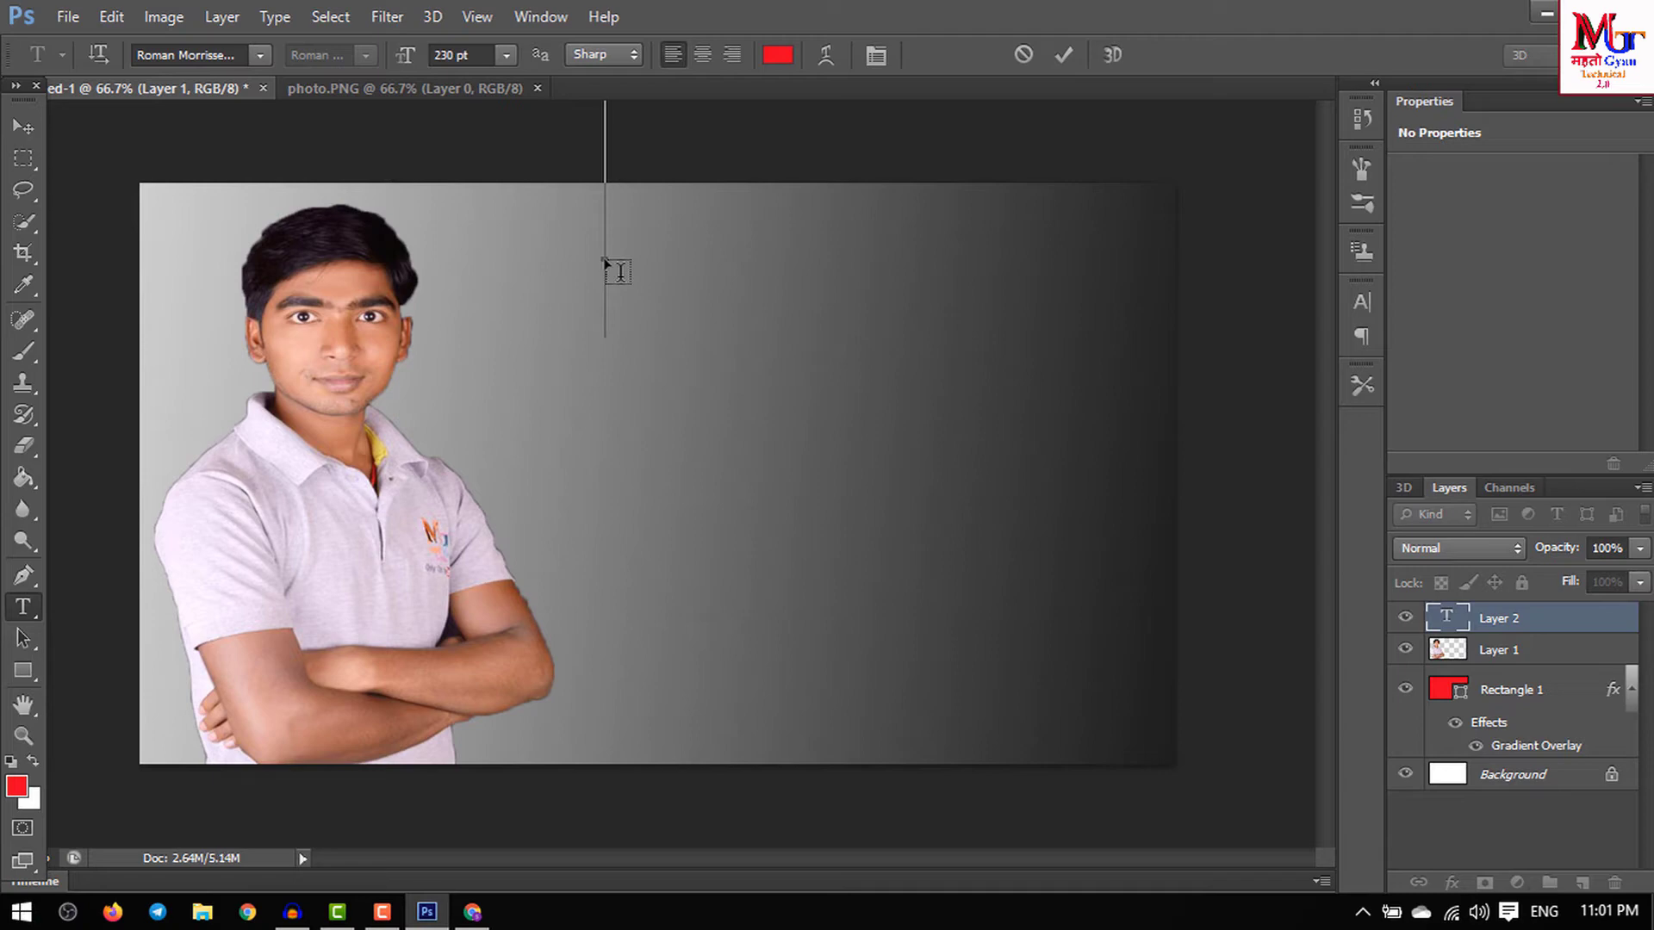
pyautogui.write('M')
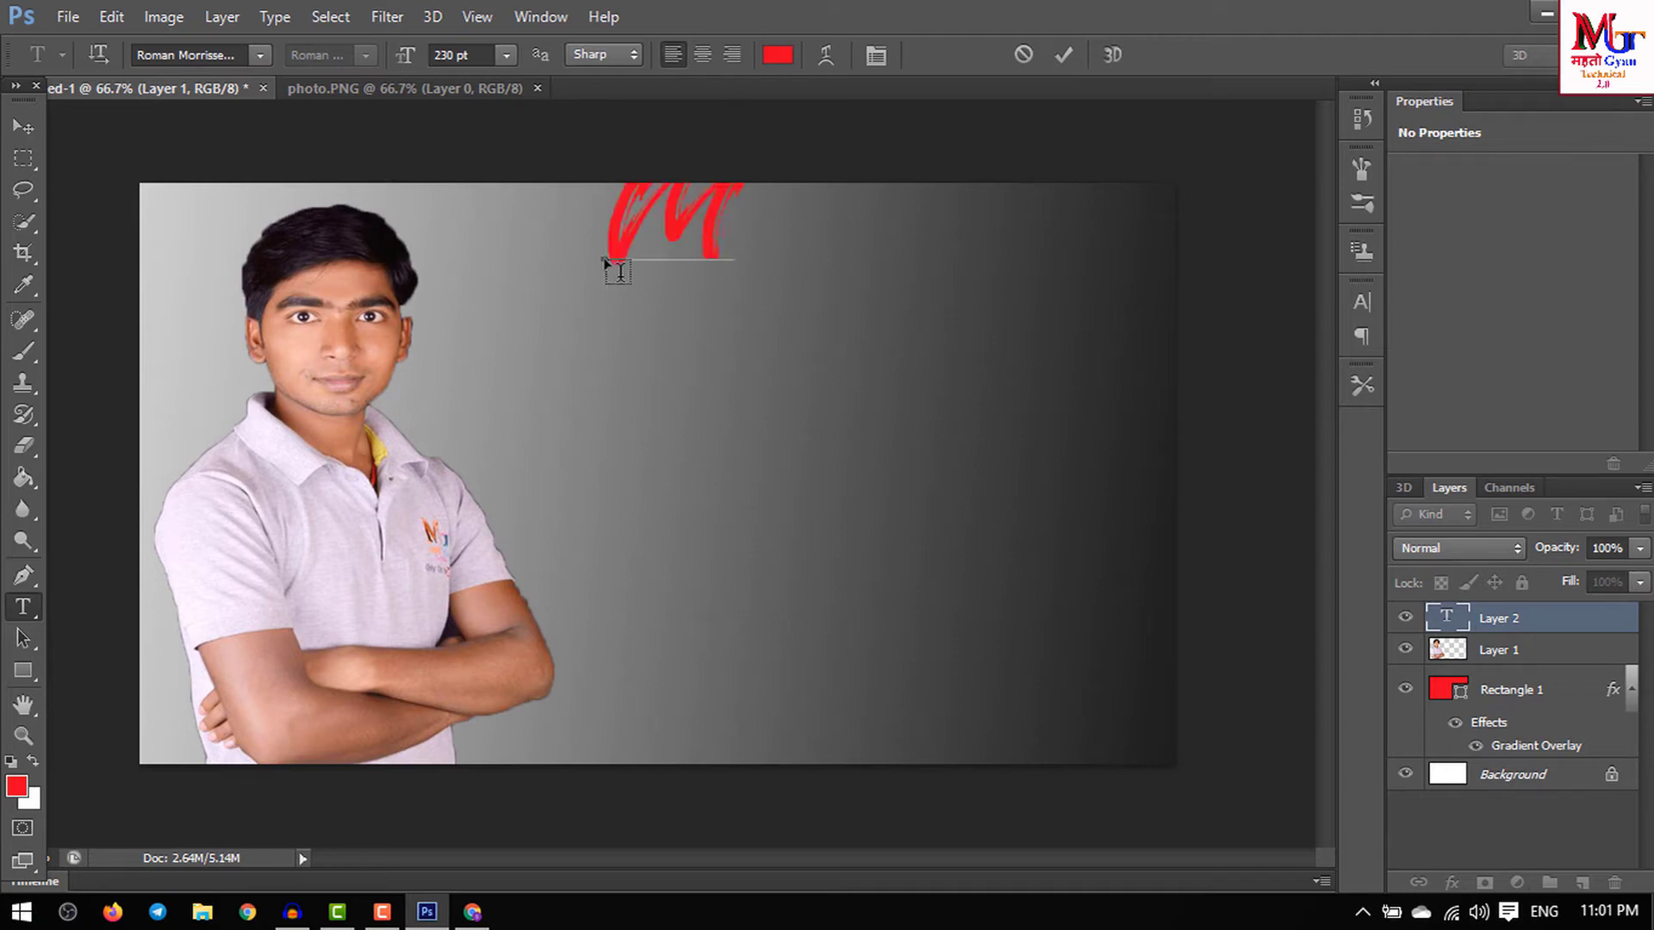
pyautogui.write('ake')
pyautogui.click(12, 136)
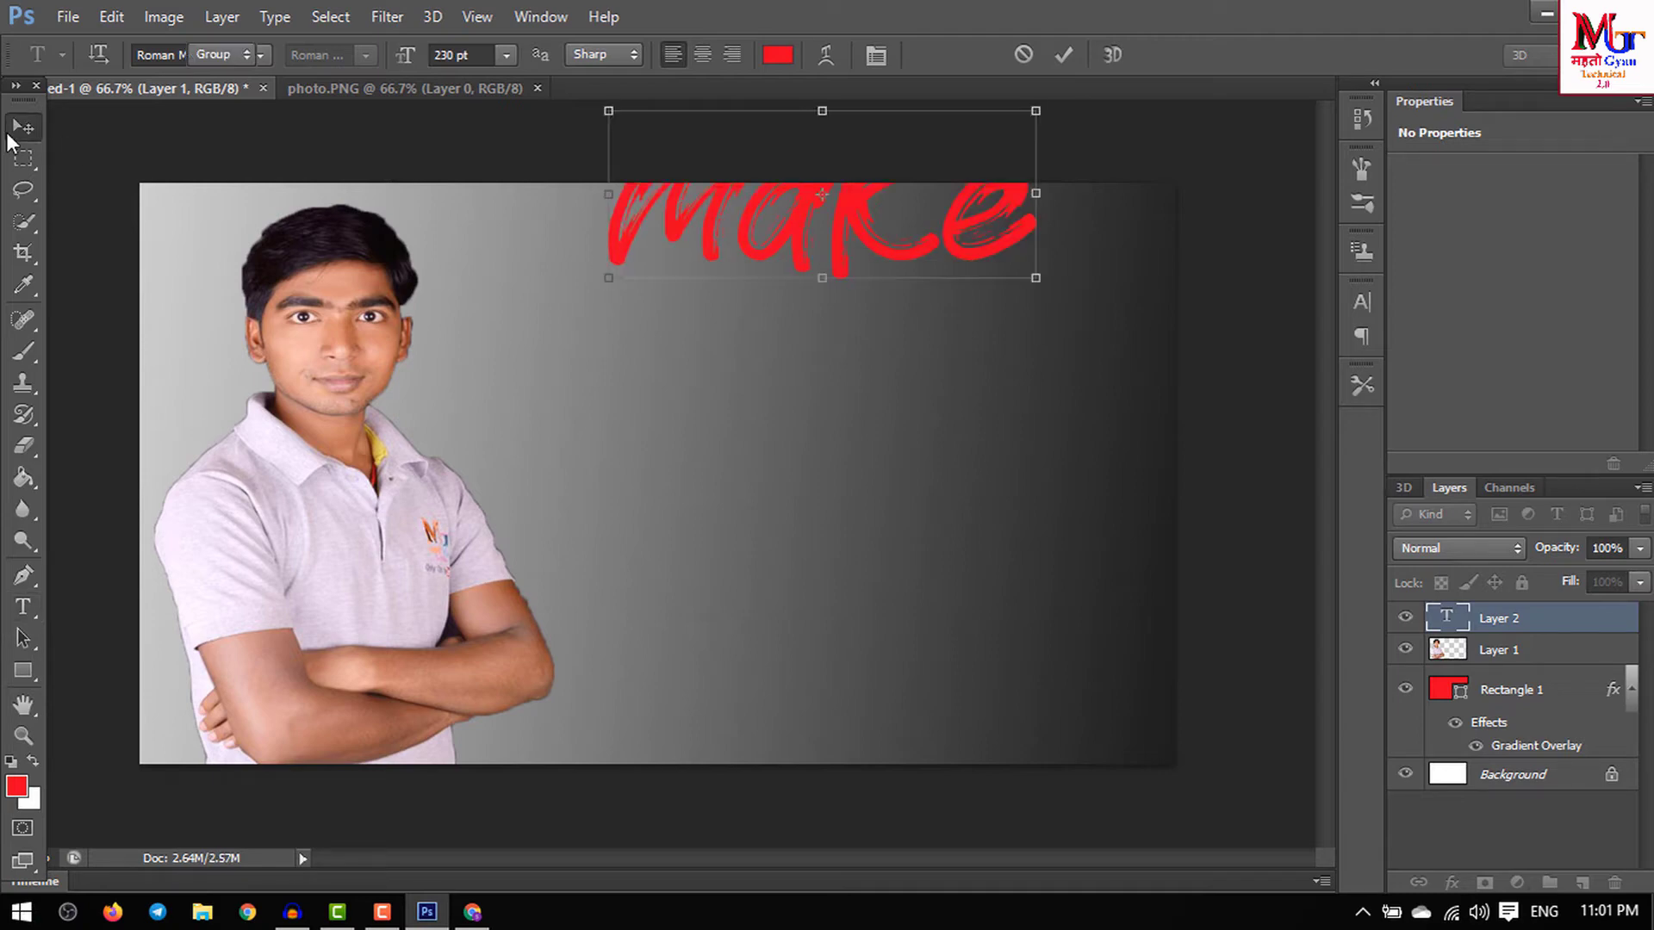
# - Move the make text lower and select all its letters for editing
pyautogui.moveTo(712, 210); pyautogui.dragTo(716, 318)
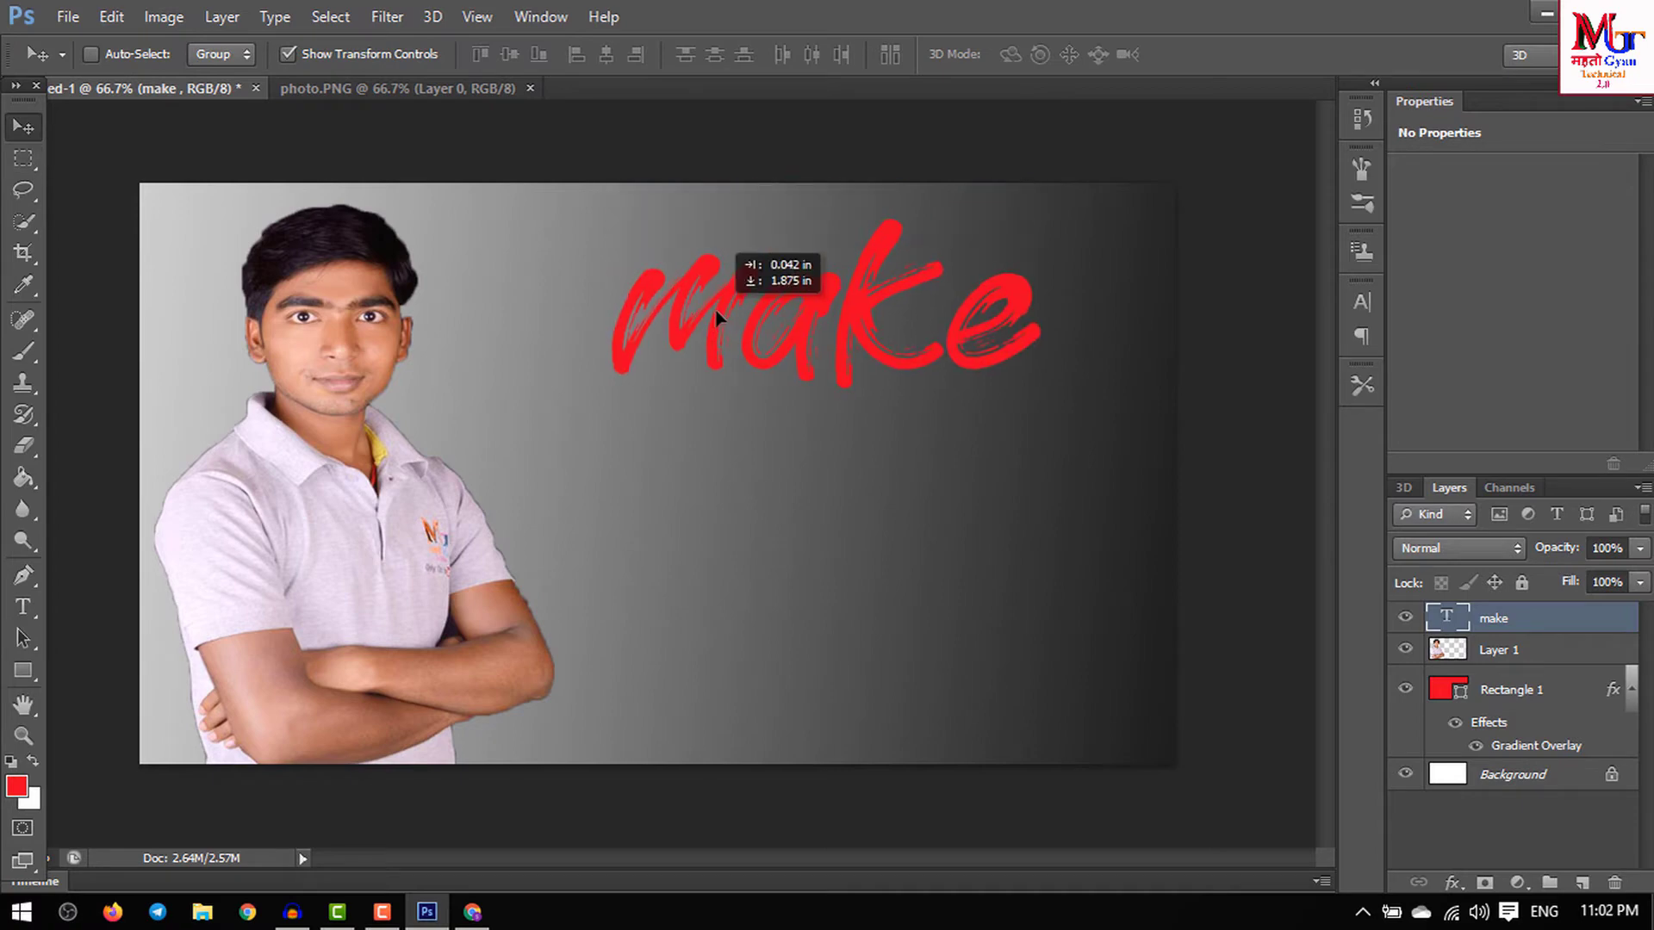
pyautogui.click(26, 609)
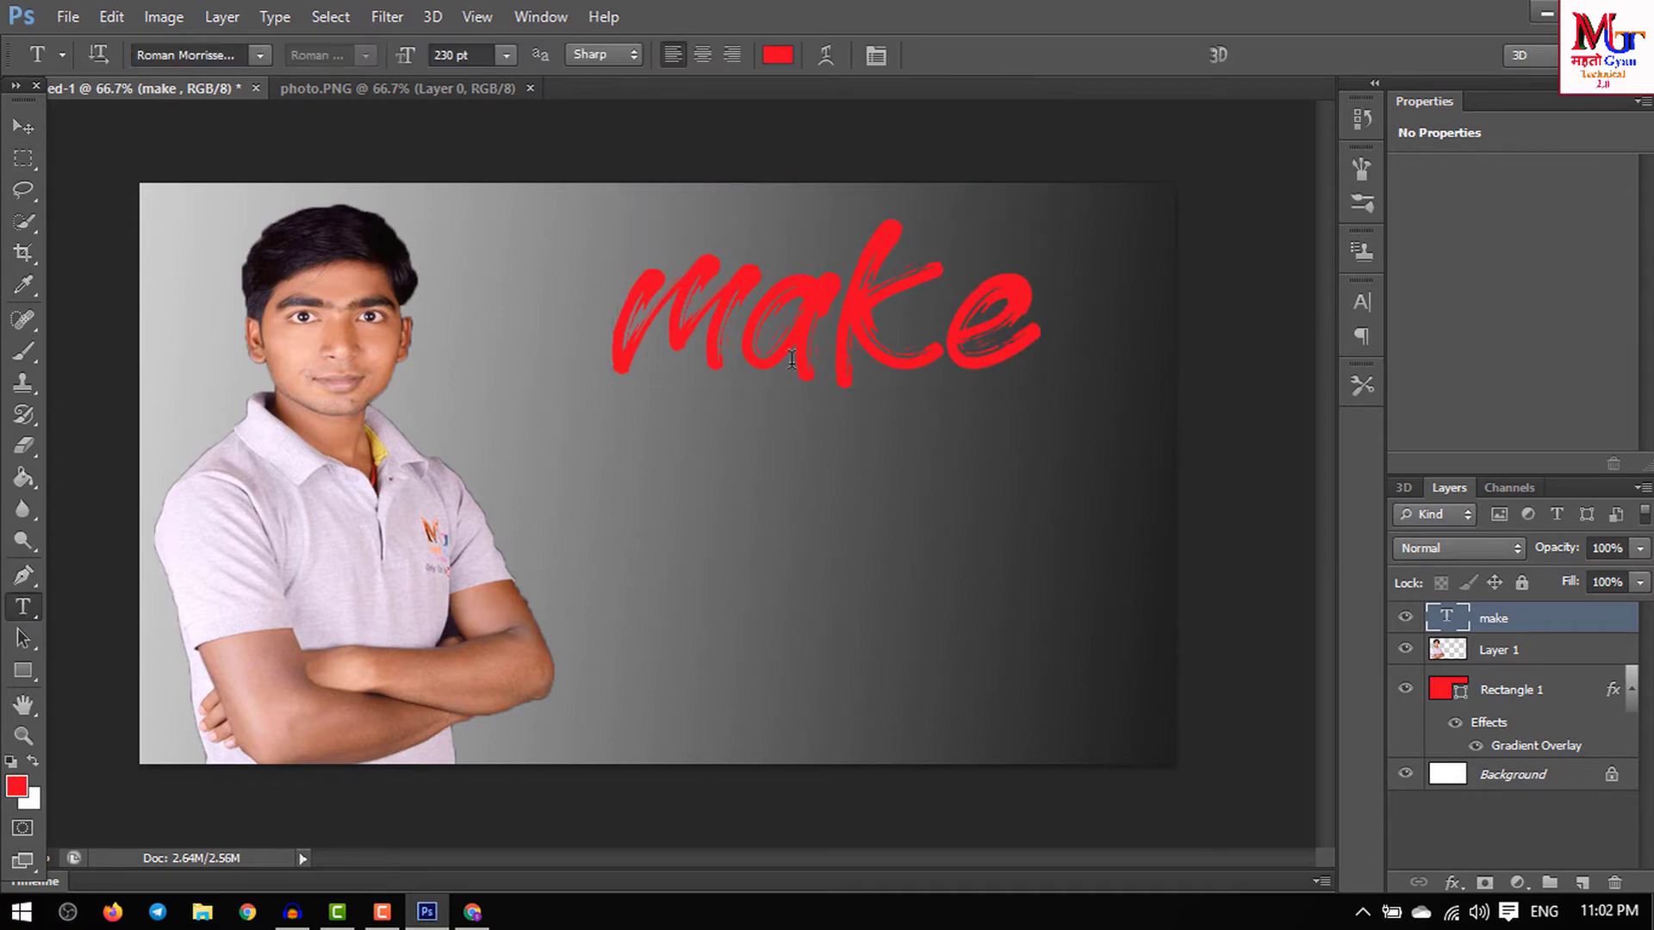
pyautogui.click(642, 318)
pyautogui.hotkey('ctrl', 'a')
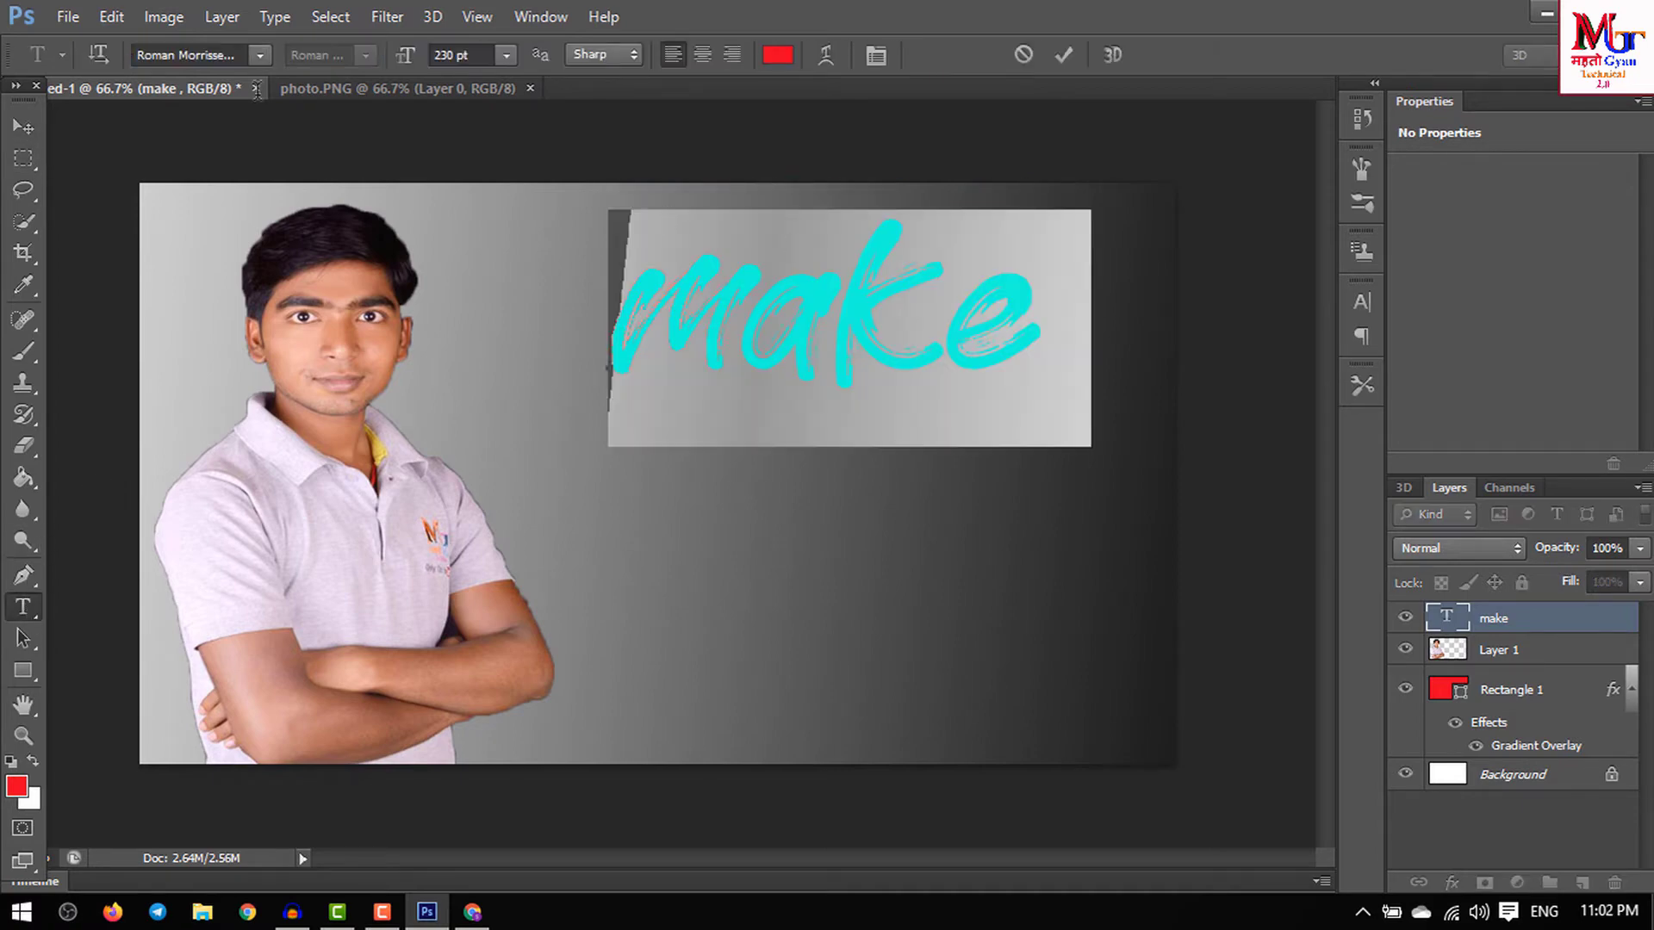
# - Change the font to Gadugi and retype the word as MAKE
pyautogui.click(258, 57)
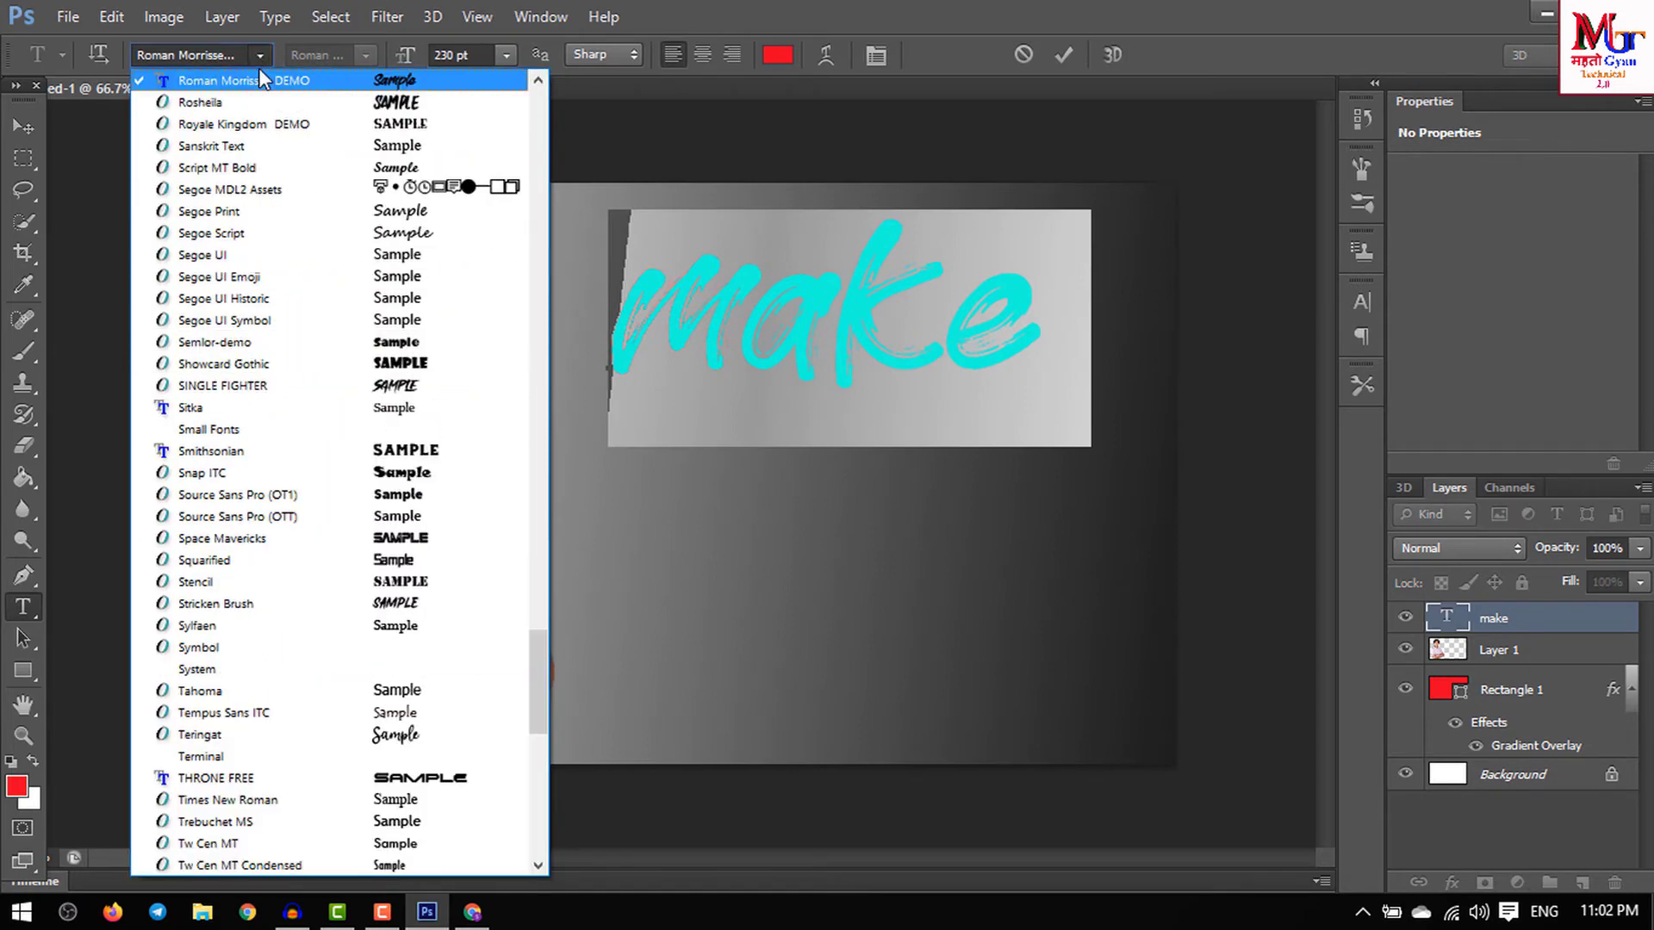
pyautogui.click(217, 55)
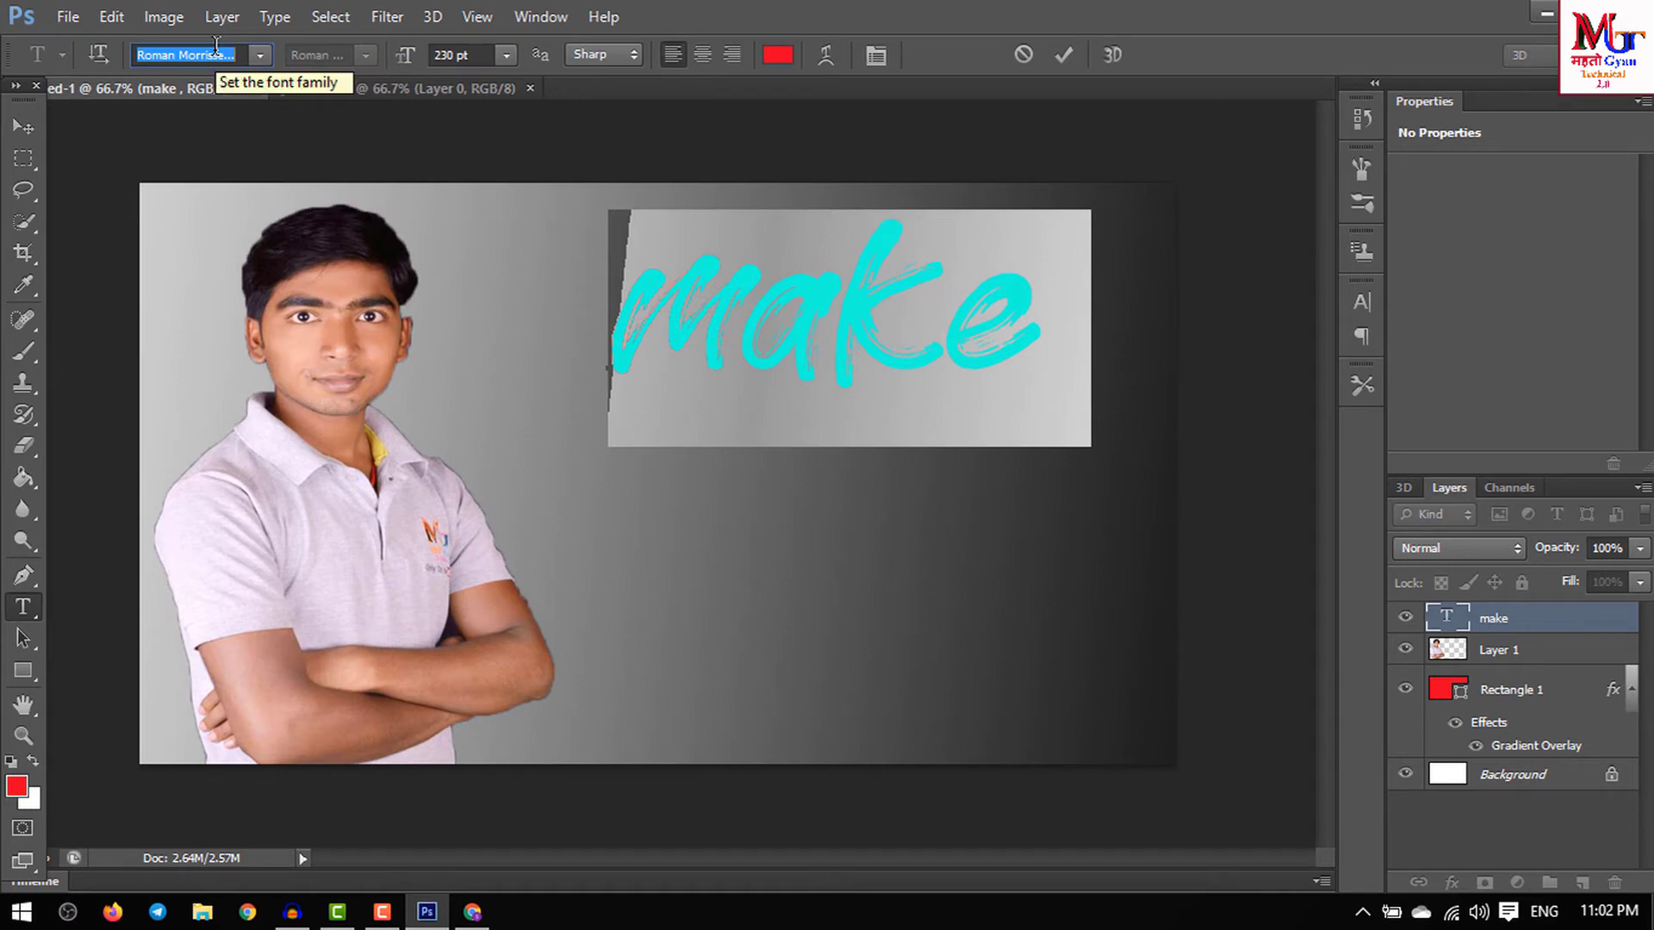
pyautogui.write('Gadugi')
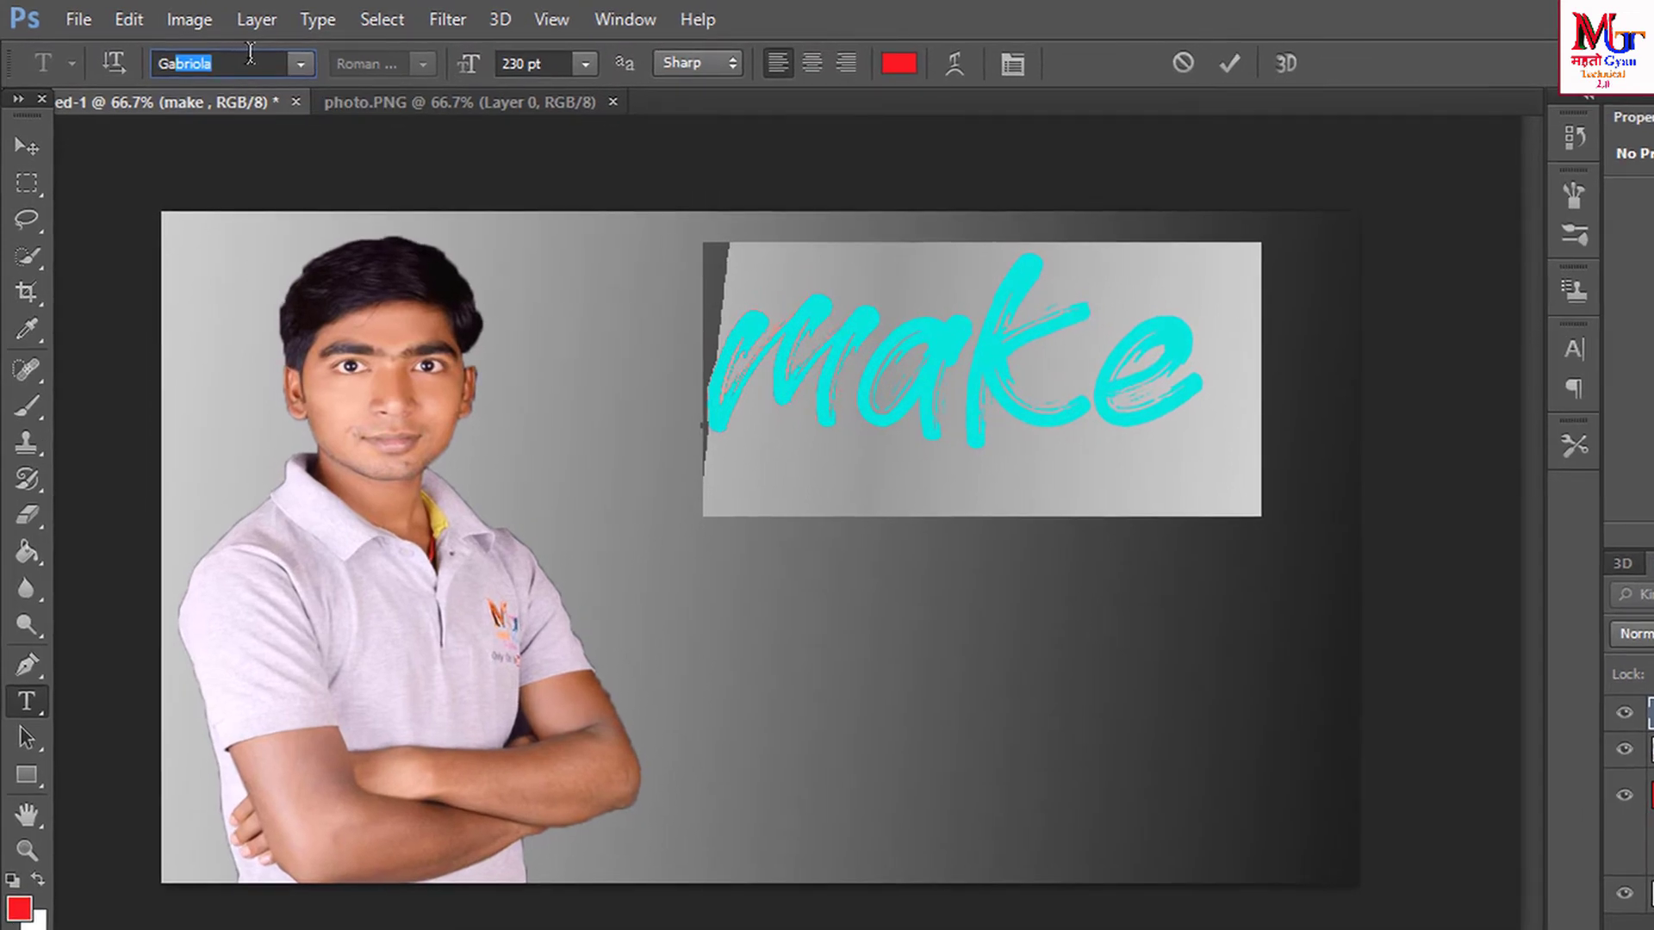
pyautogui.press('Return')
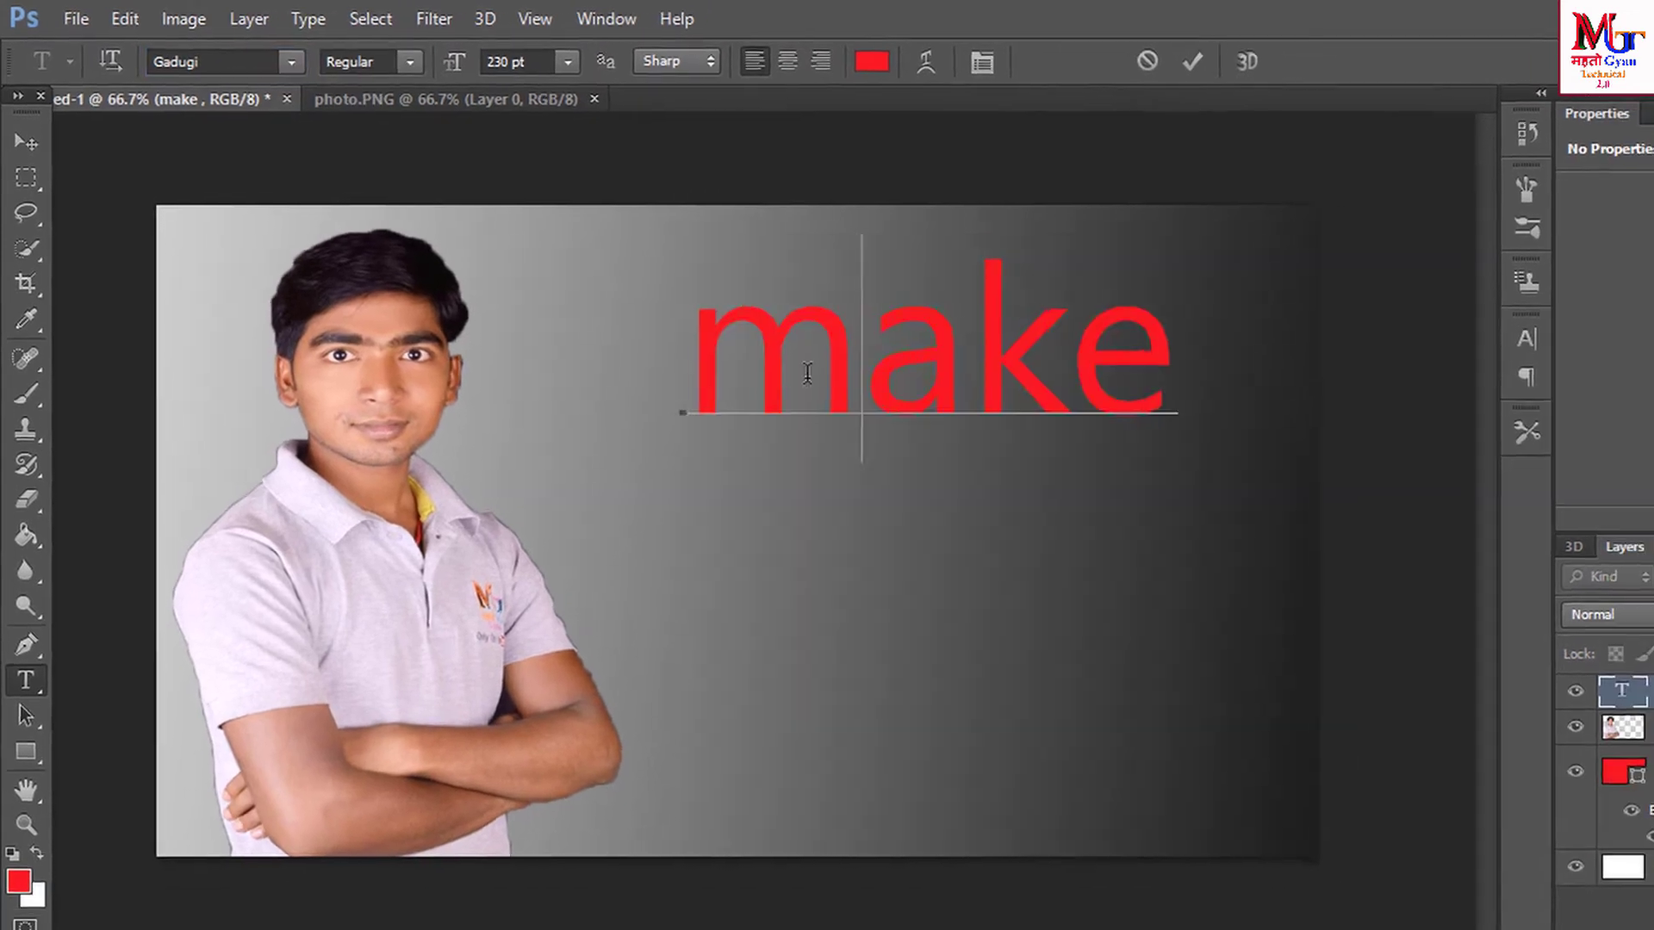
pyautogui.hotkey('ctrl', 'a')
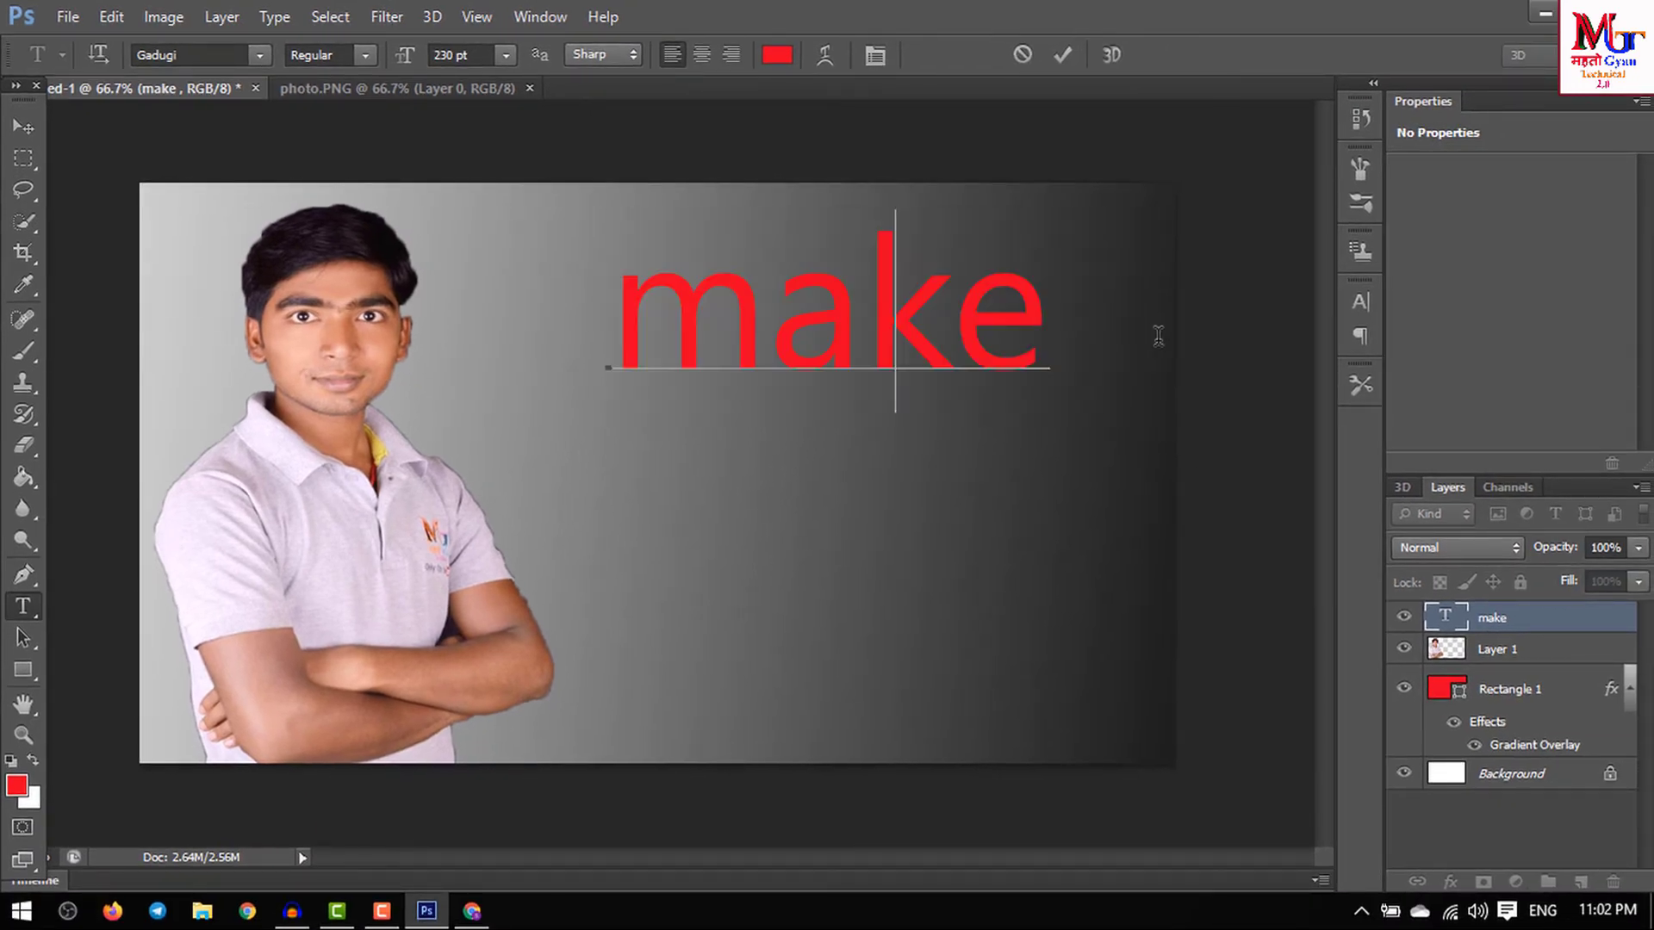
pyautogui.write('MAKE')
# - Make the MAKE text bold and colour it white
pyautogui.hotkey('ctrl', 'a')
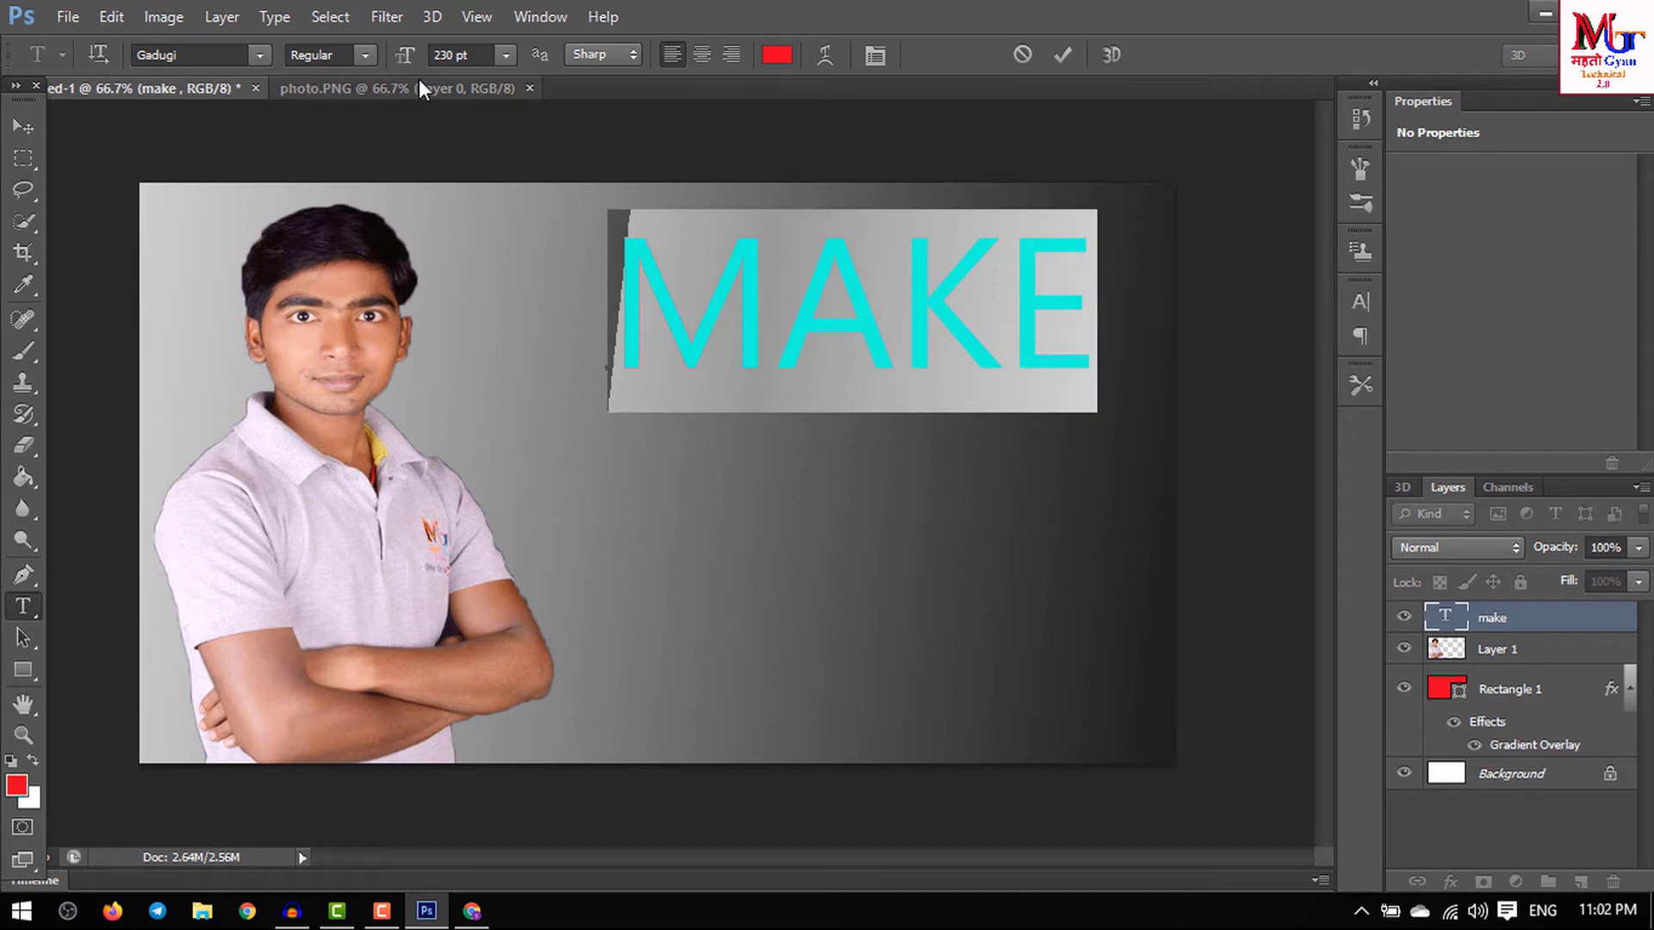
pyautogui.click(364, 53)
pyautogui.click(357, 91)
pyautogui.click(746, 328)
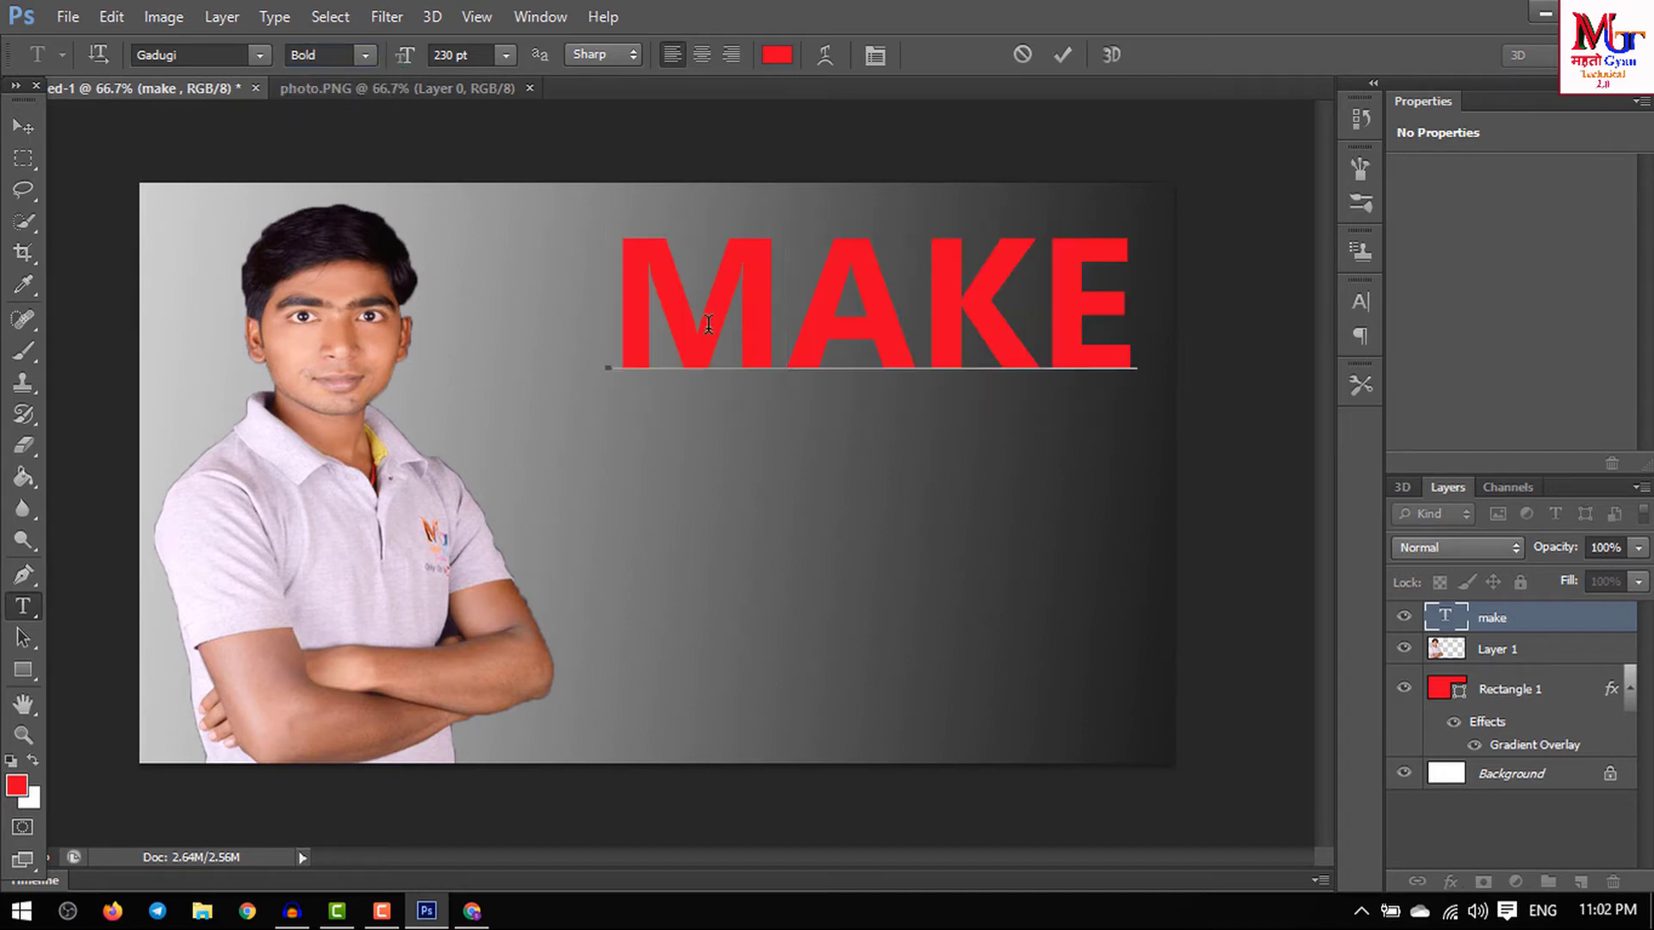
pyautogui.hotkey('ctrl', 'a')
pyautogui.click(777, 54)
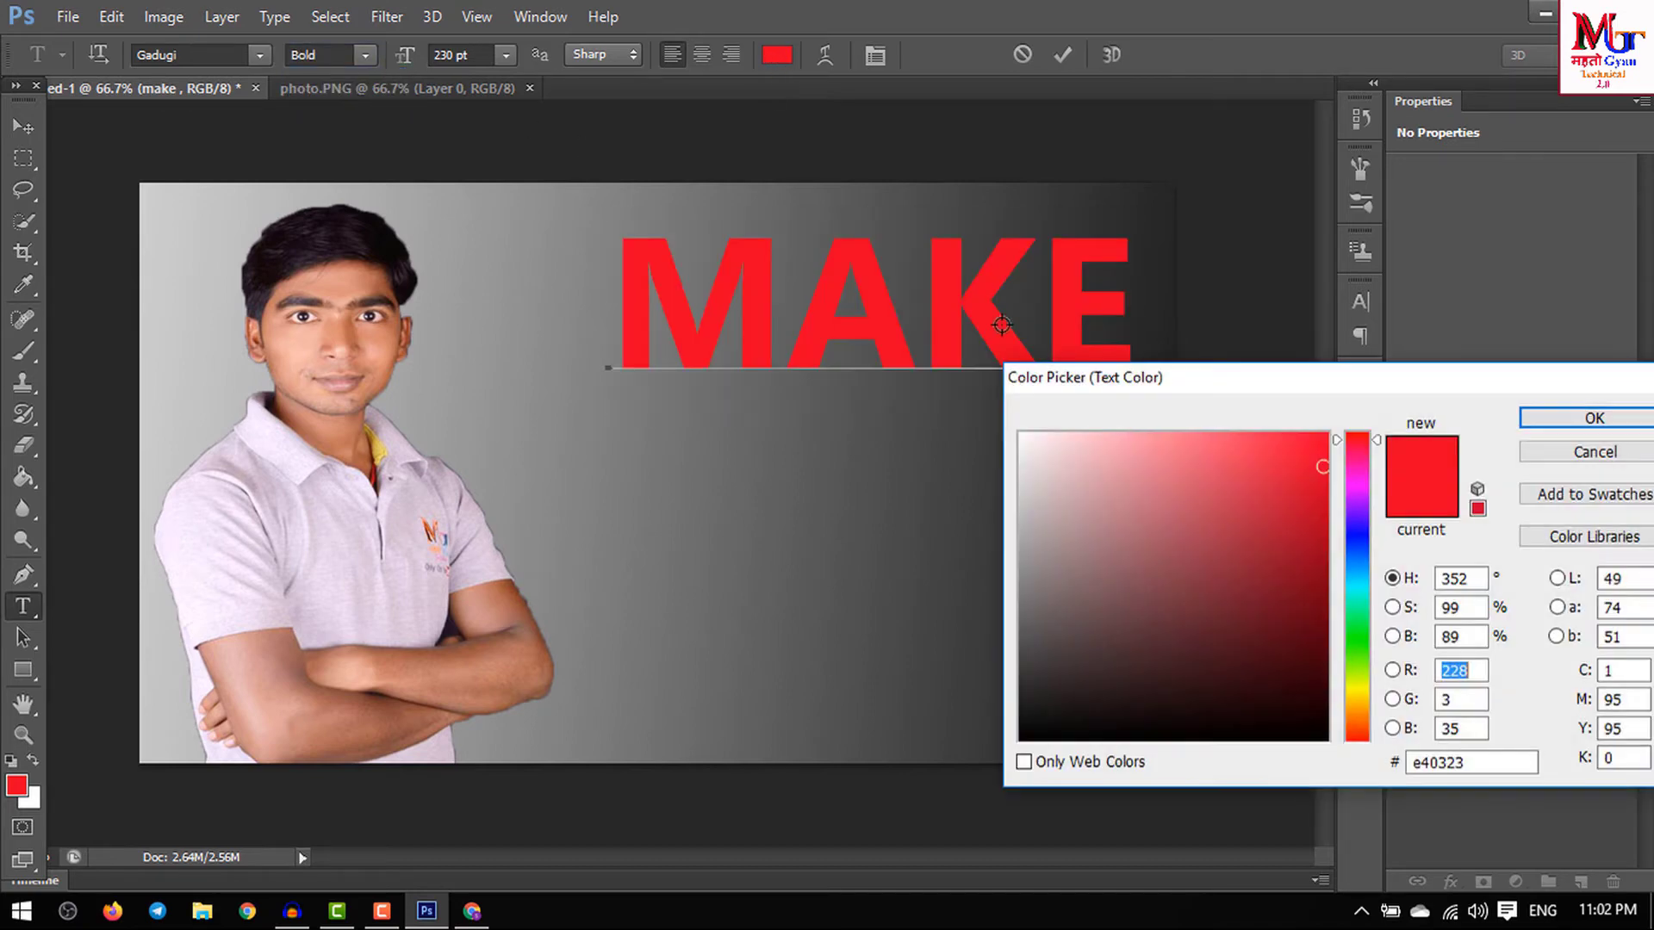
pyautogui.click(1020, 433)
pyautogui.press('Return')
pyautogui.click(23, 126)
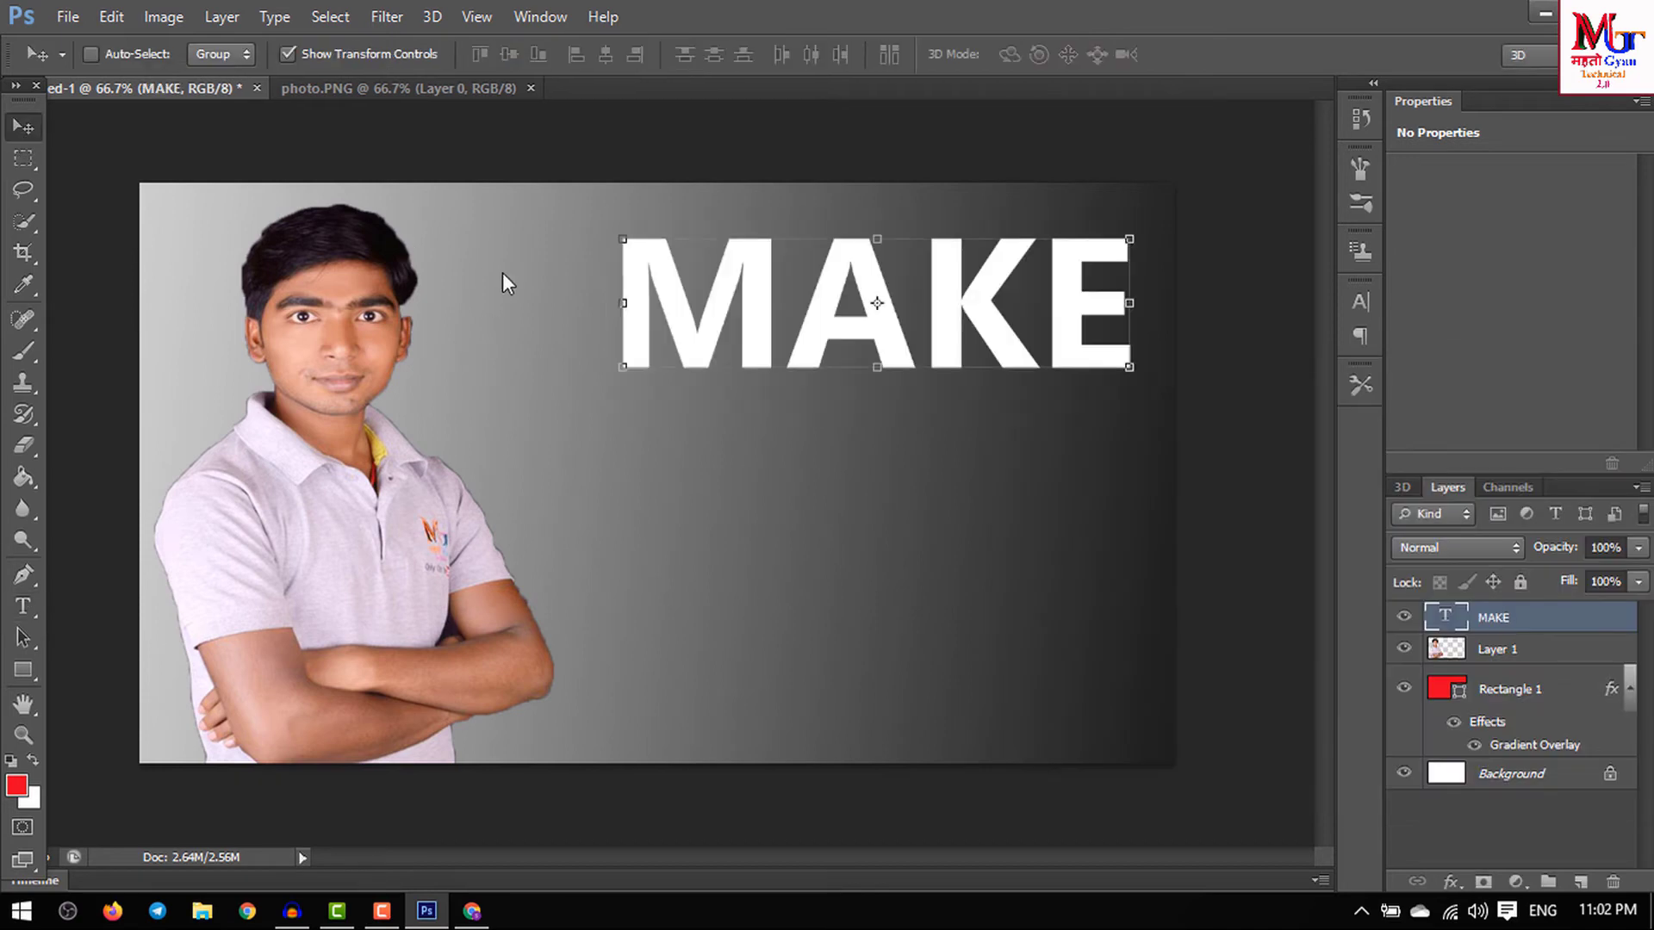
# - Scale the white MAKE text up in two passes and nudge it to the top right beside the portrait
pyautogui.moveTo(620, 235)
pyautogui.mouseDown()
pyautogui.moveTo(769, 308)
pyautogui.moveTo(712, 301)
pyautogui.moveTo(703, 280)
pyautogui.mouseUp()
pyautogui.press('Return')
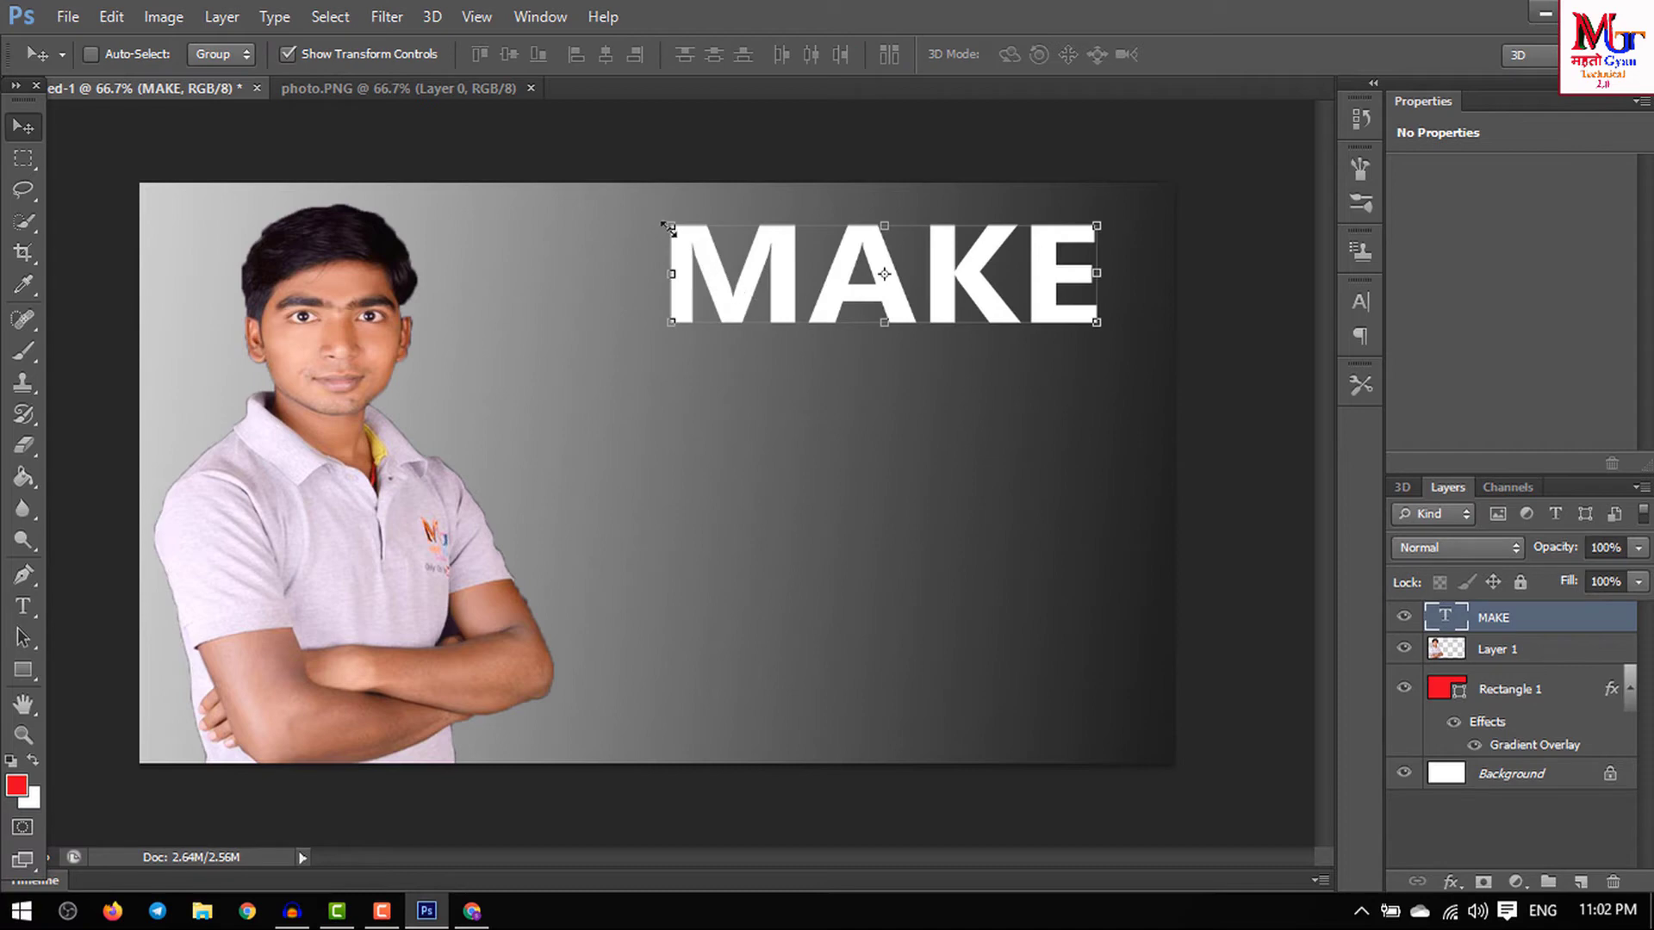
pyautogui.moveTo(670, 228); pyautogui.dragTo(641, 207)
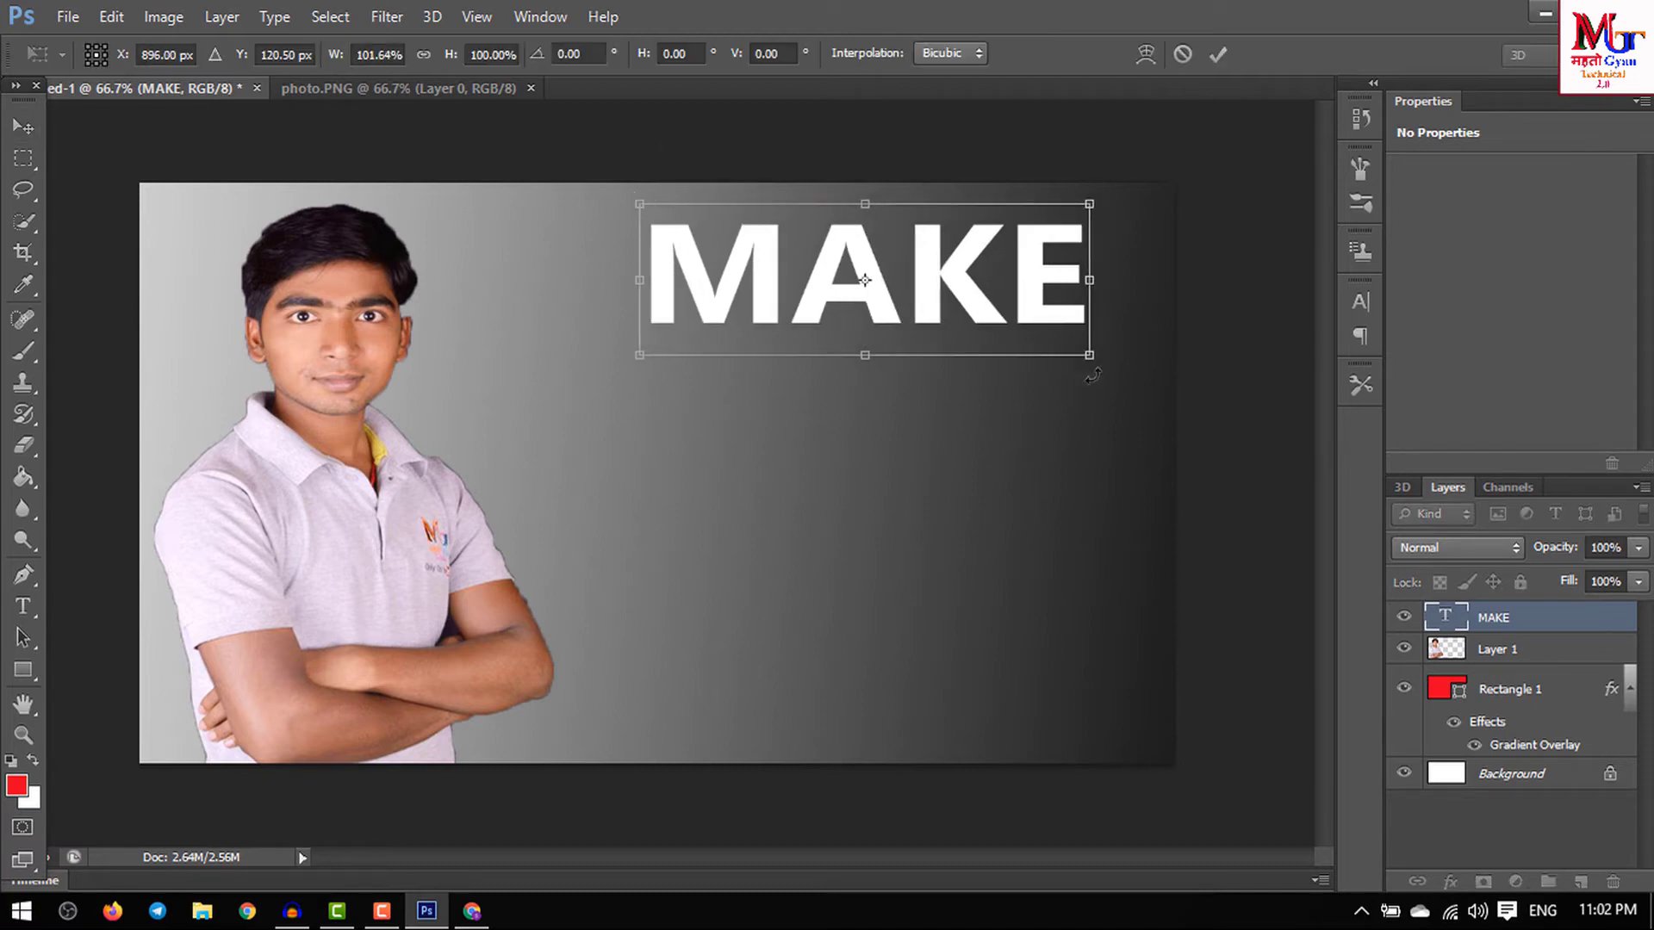
pyautogui.moveTo(1089, 357); pyautogui.dragTo(1109, 374)
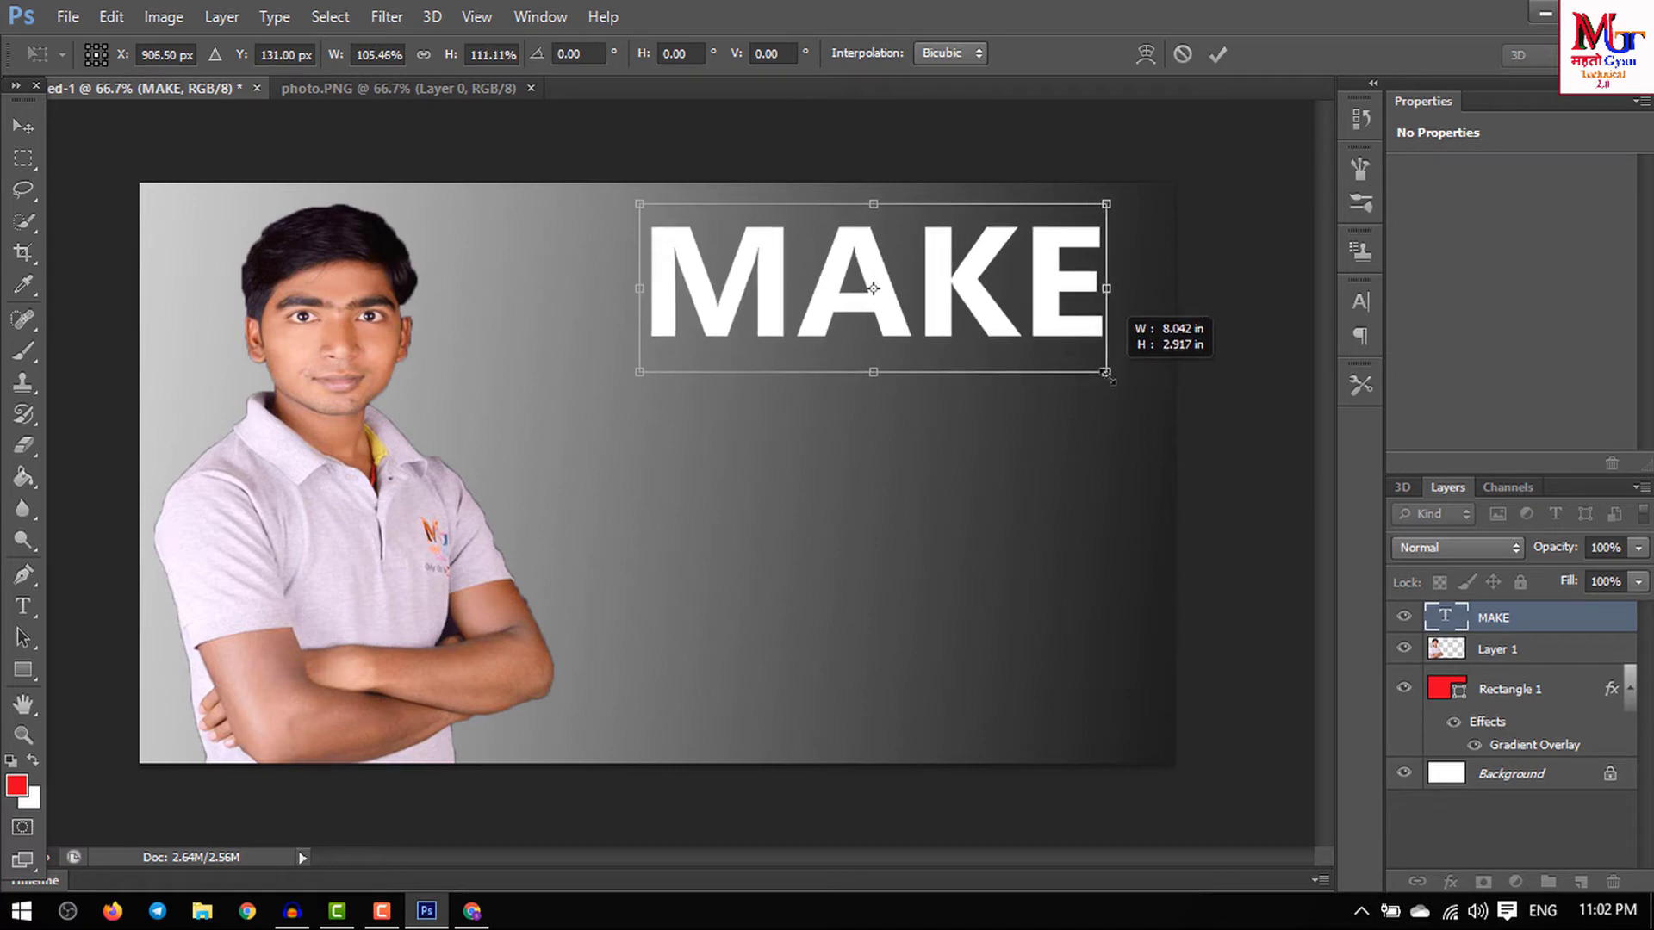
pyautogui.press('Return')
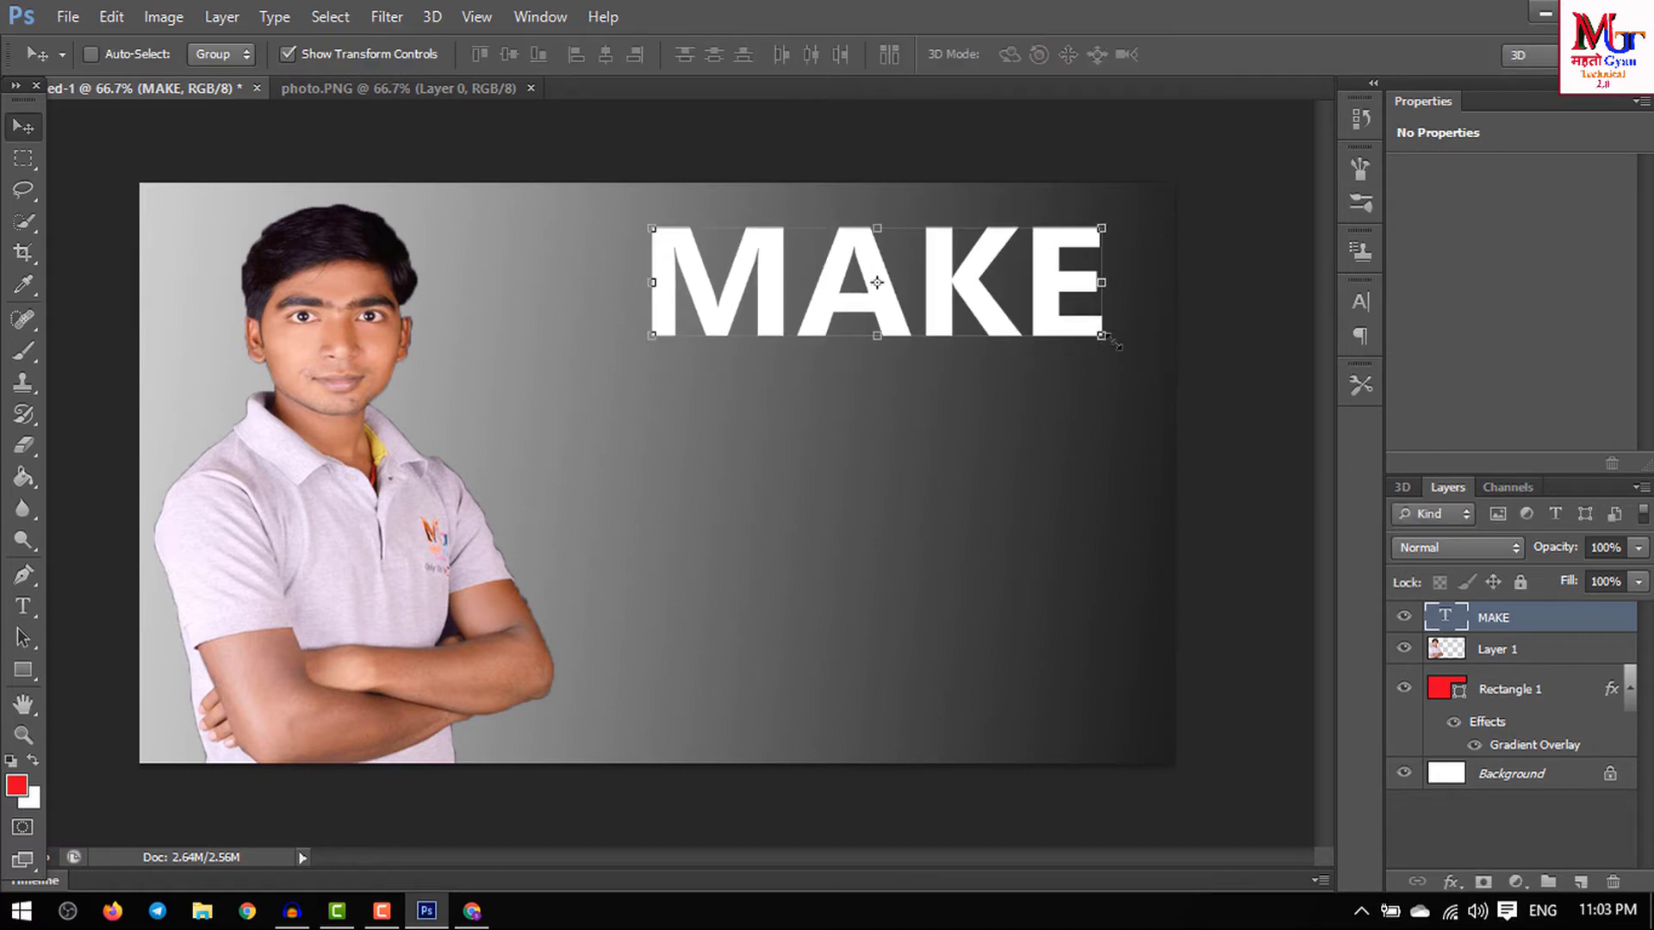
pyautogui.click(1104, 338)
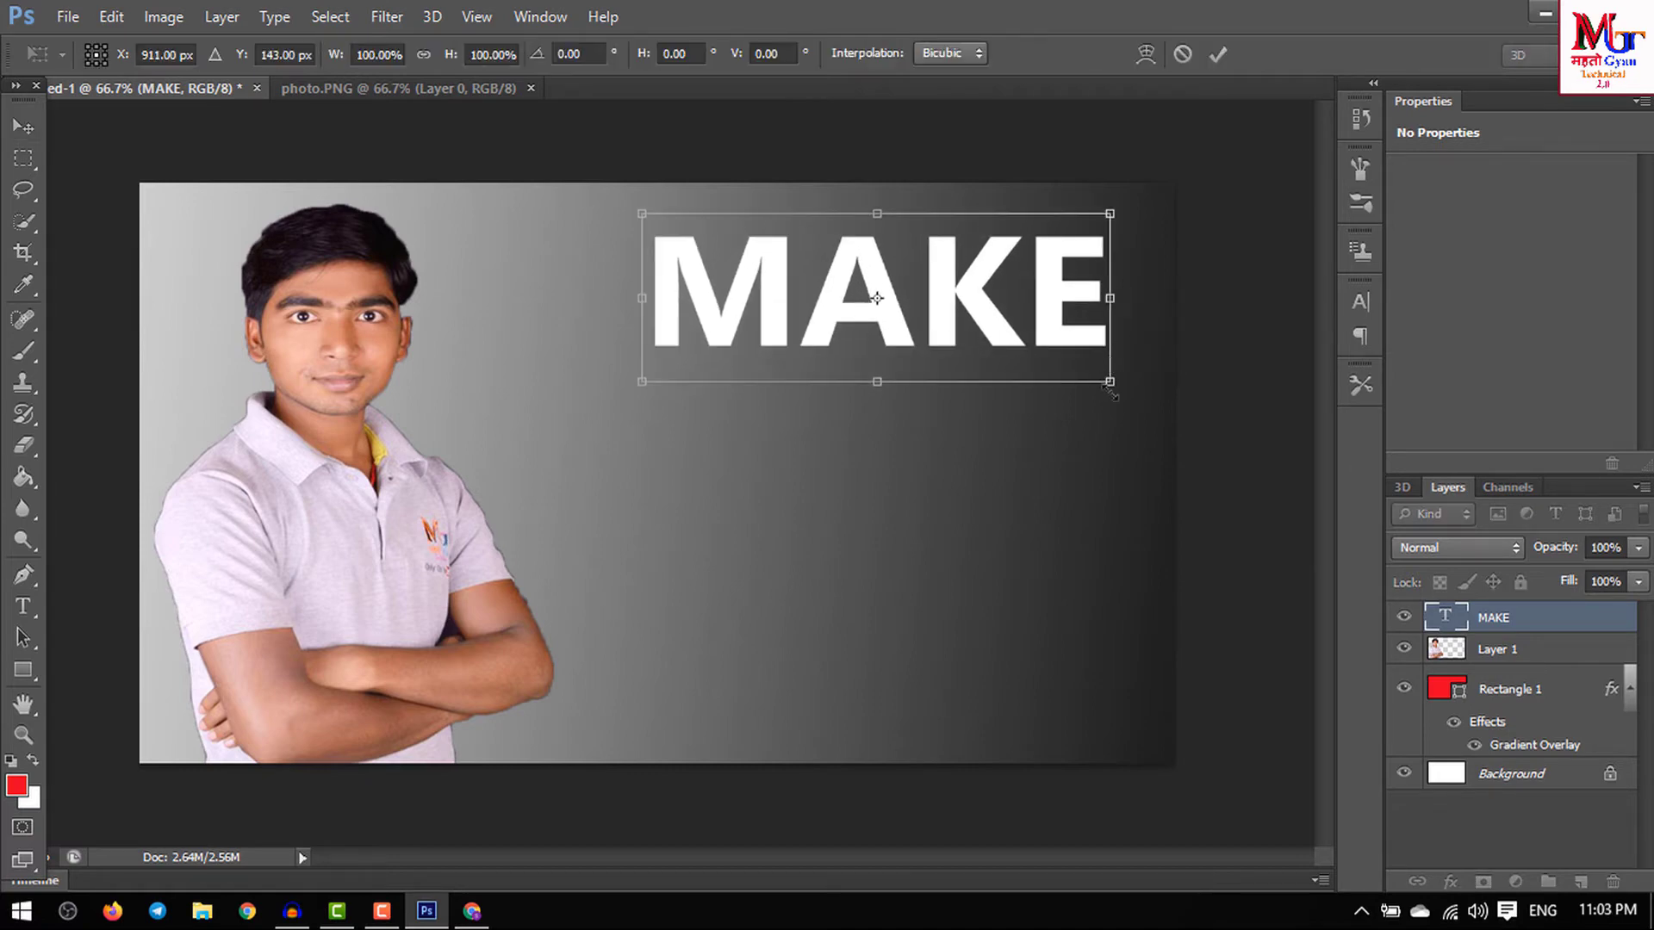
pyautogui.moveTo(1110, 381); pyautogui.dragTo(1124, 394)
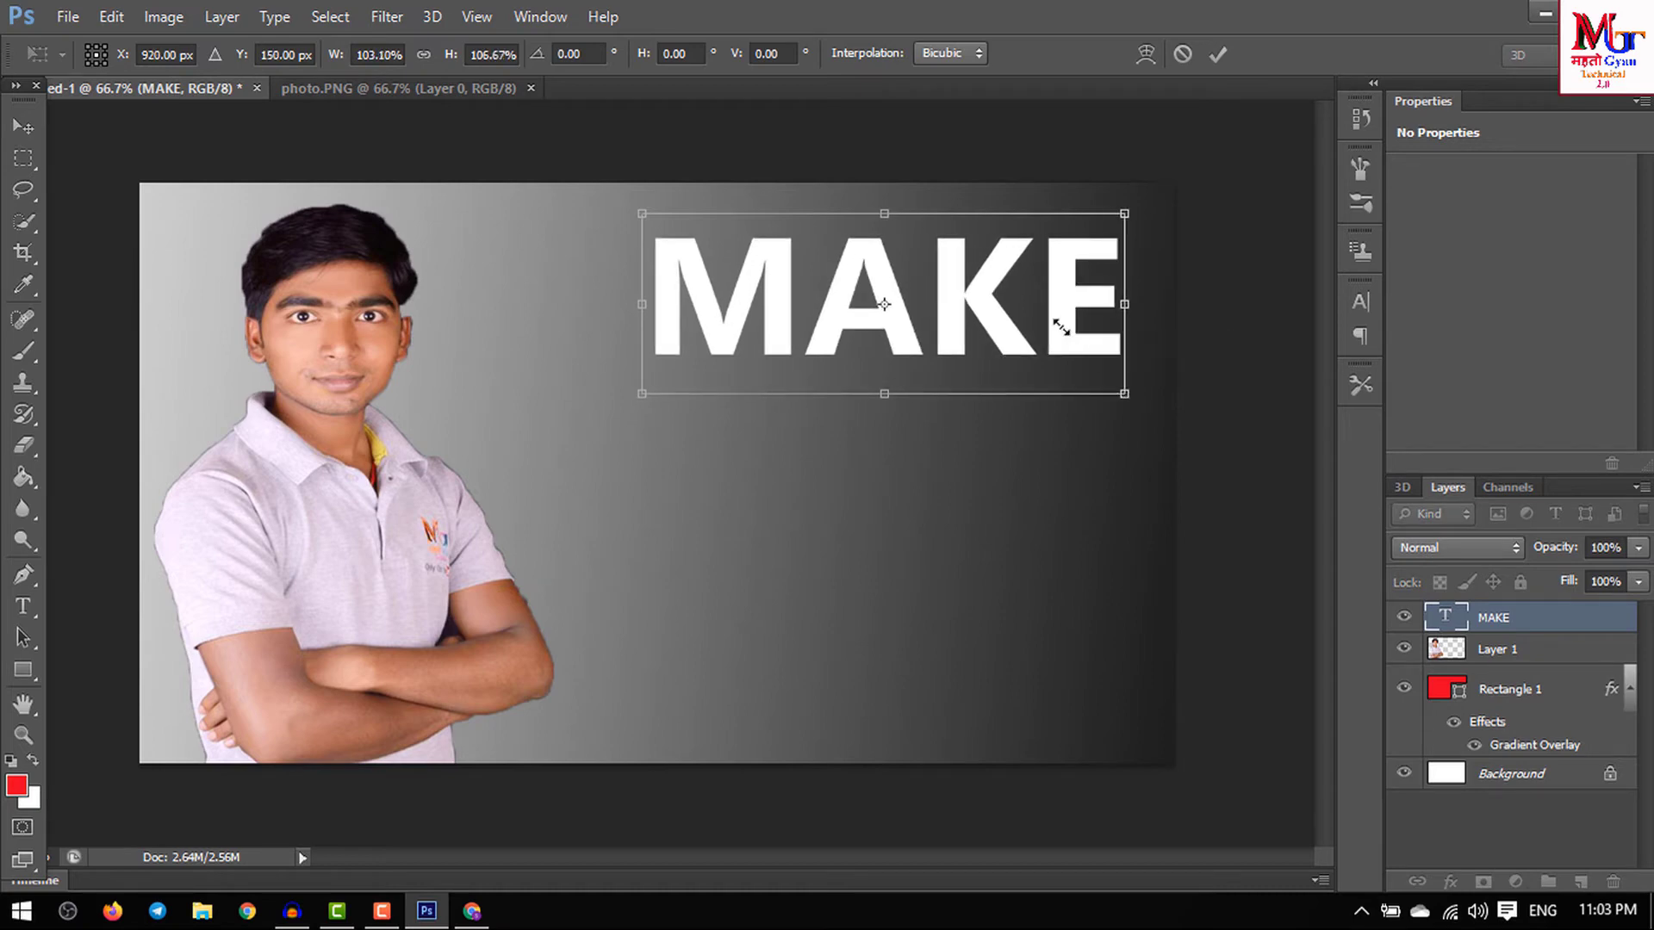
pyautogui.press('Return')
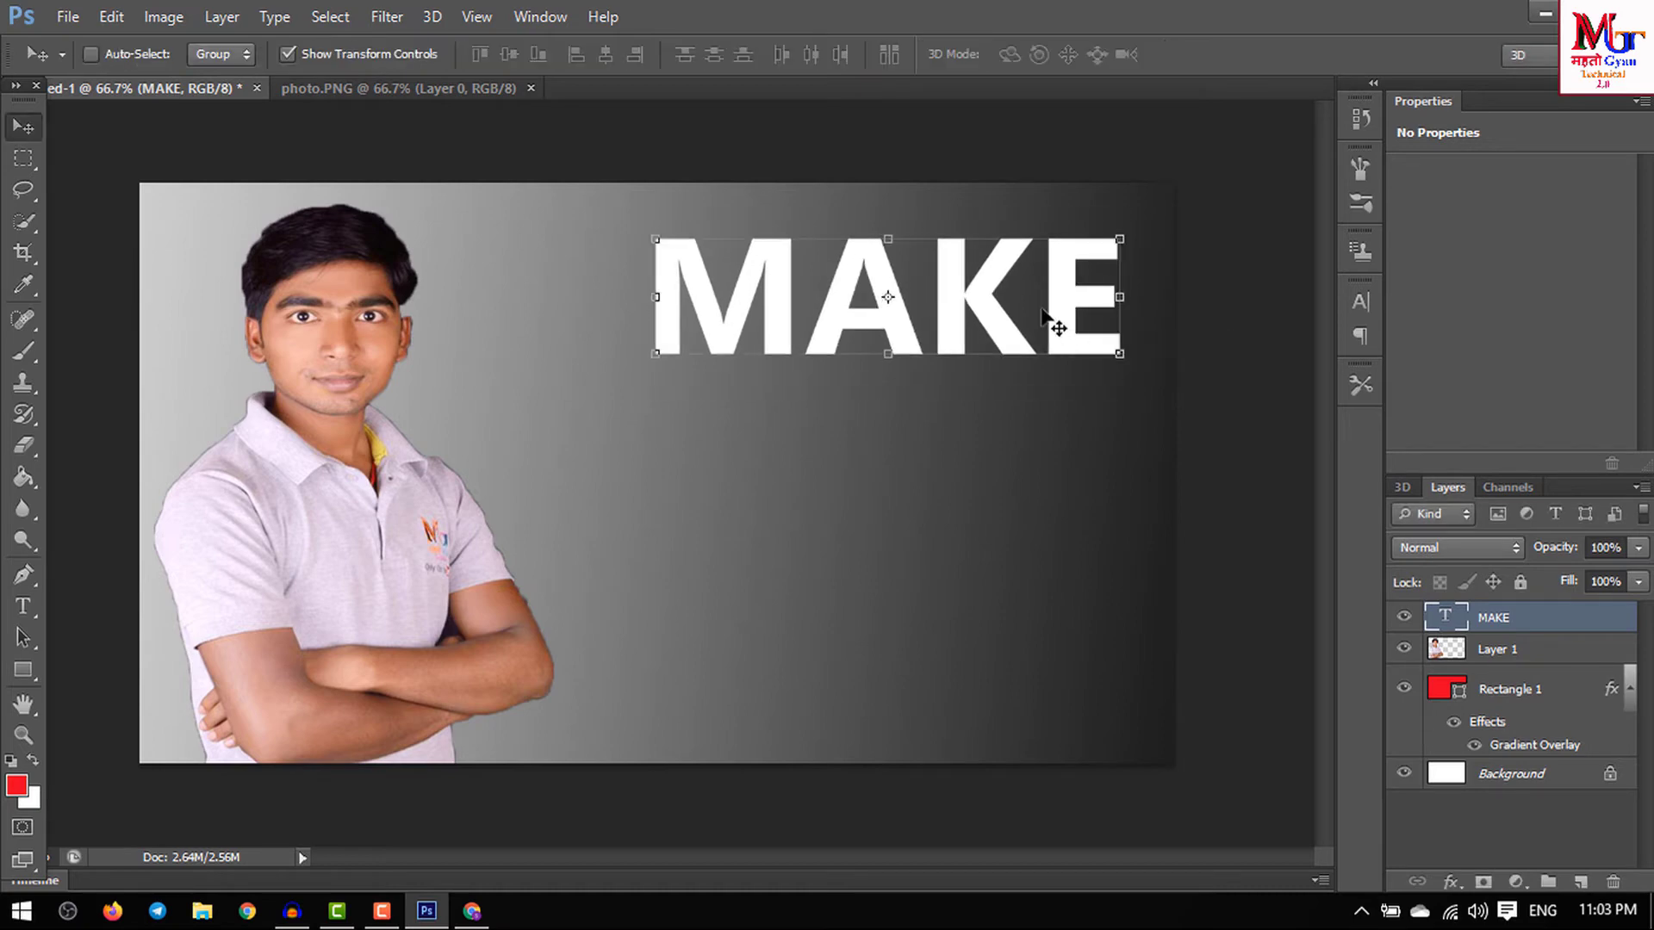
pyautogui.moveTo(1051, 309); pyautogui.dragTo(1031, 282)
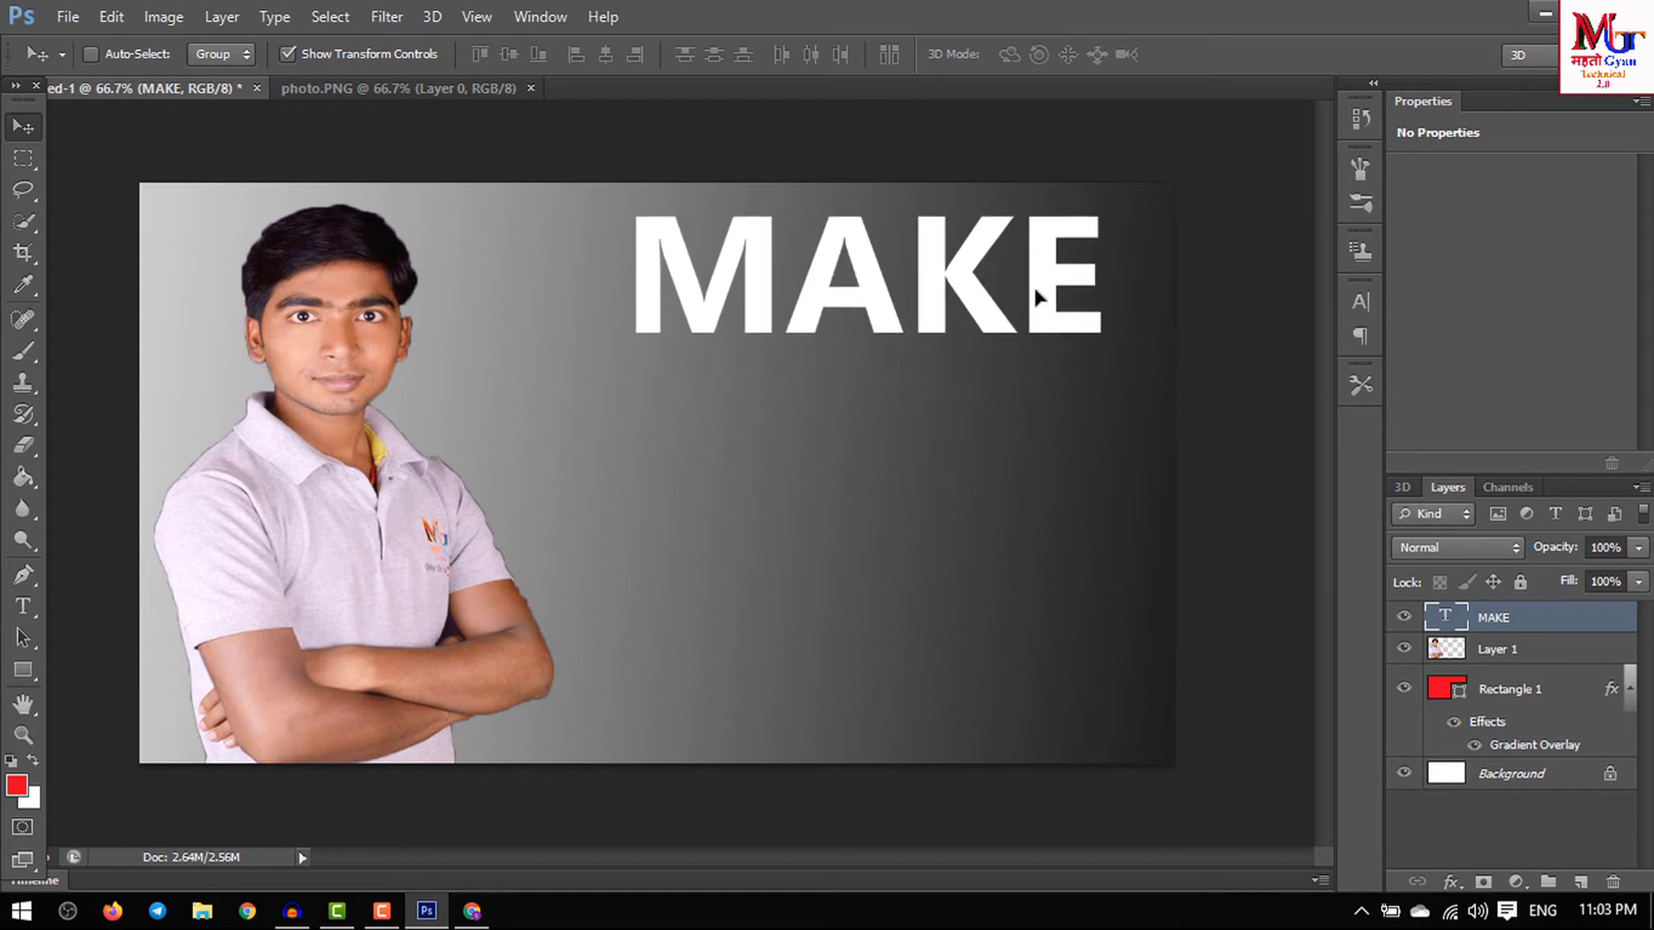
# - Type a white 'Professional' line below MAKE and reduce its font size twice
pyautogui.click(21, 613)
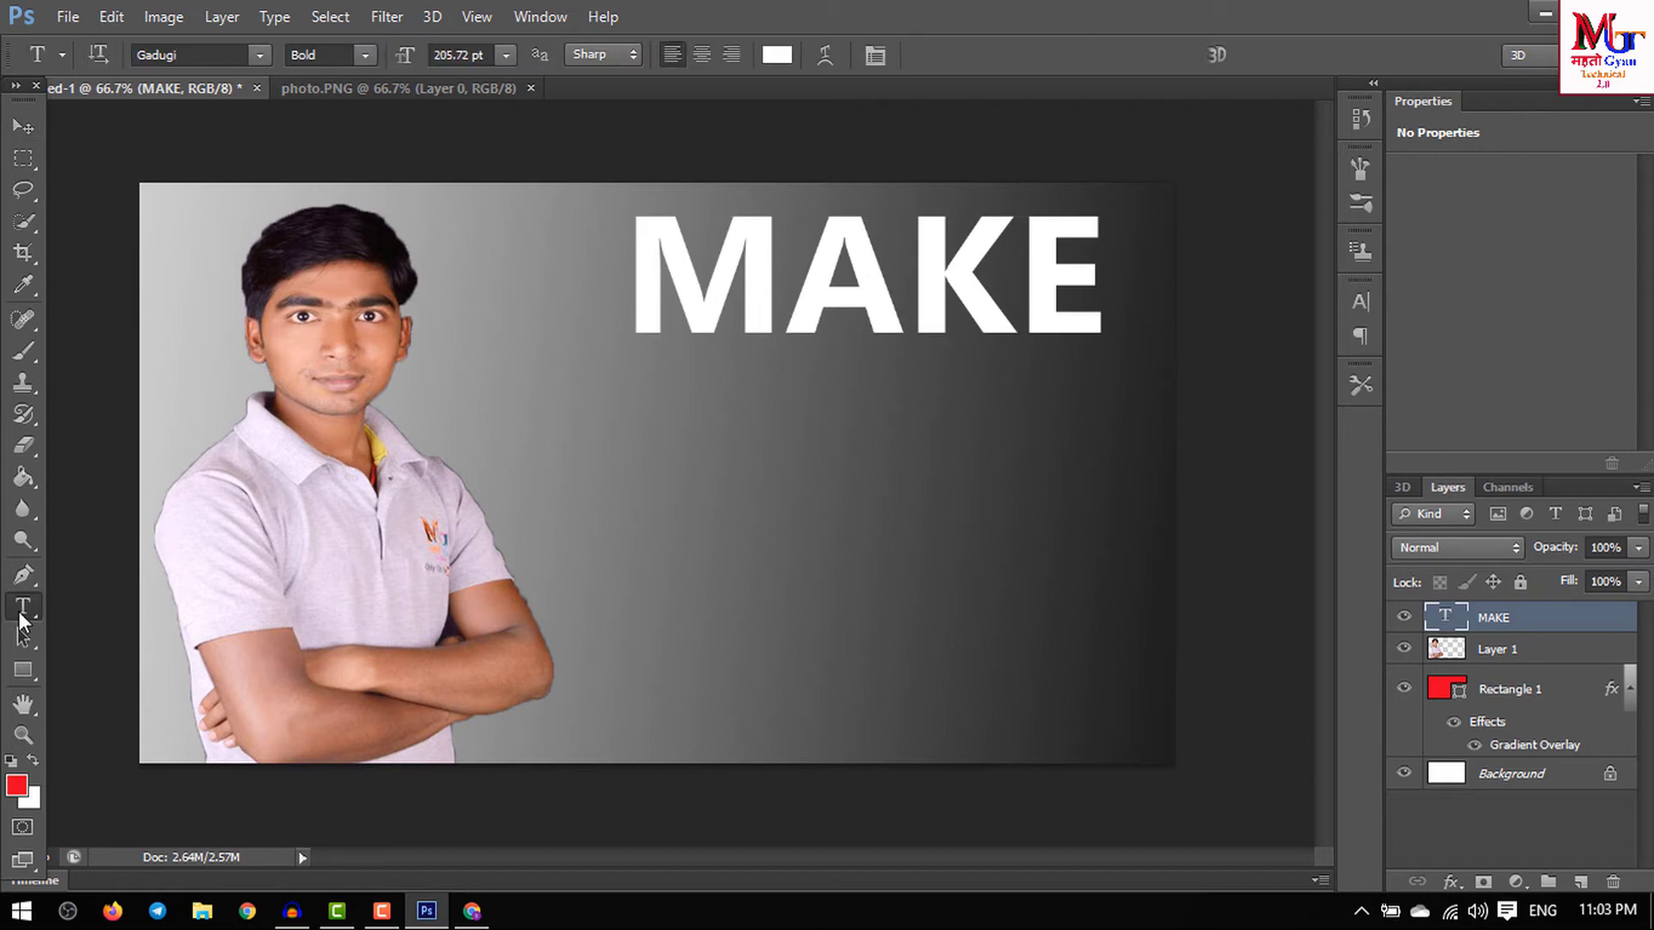
pyautogui.click(565, 464)
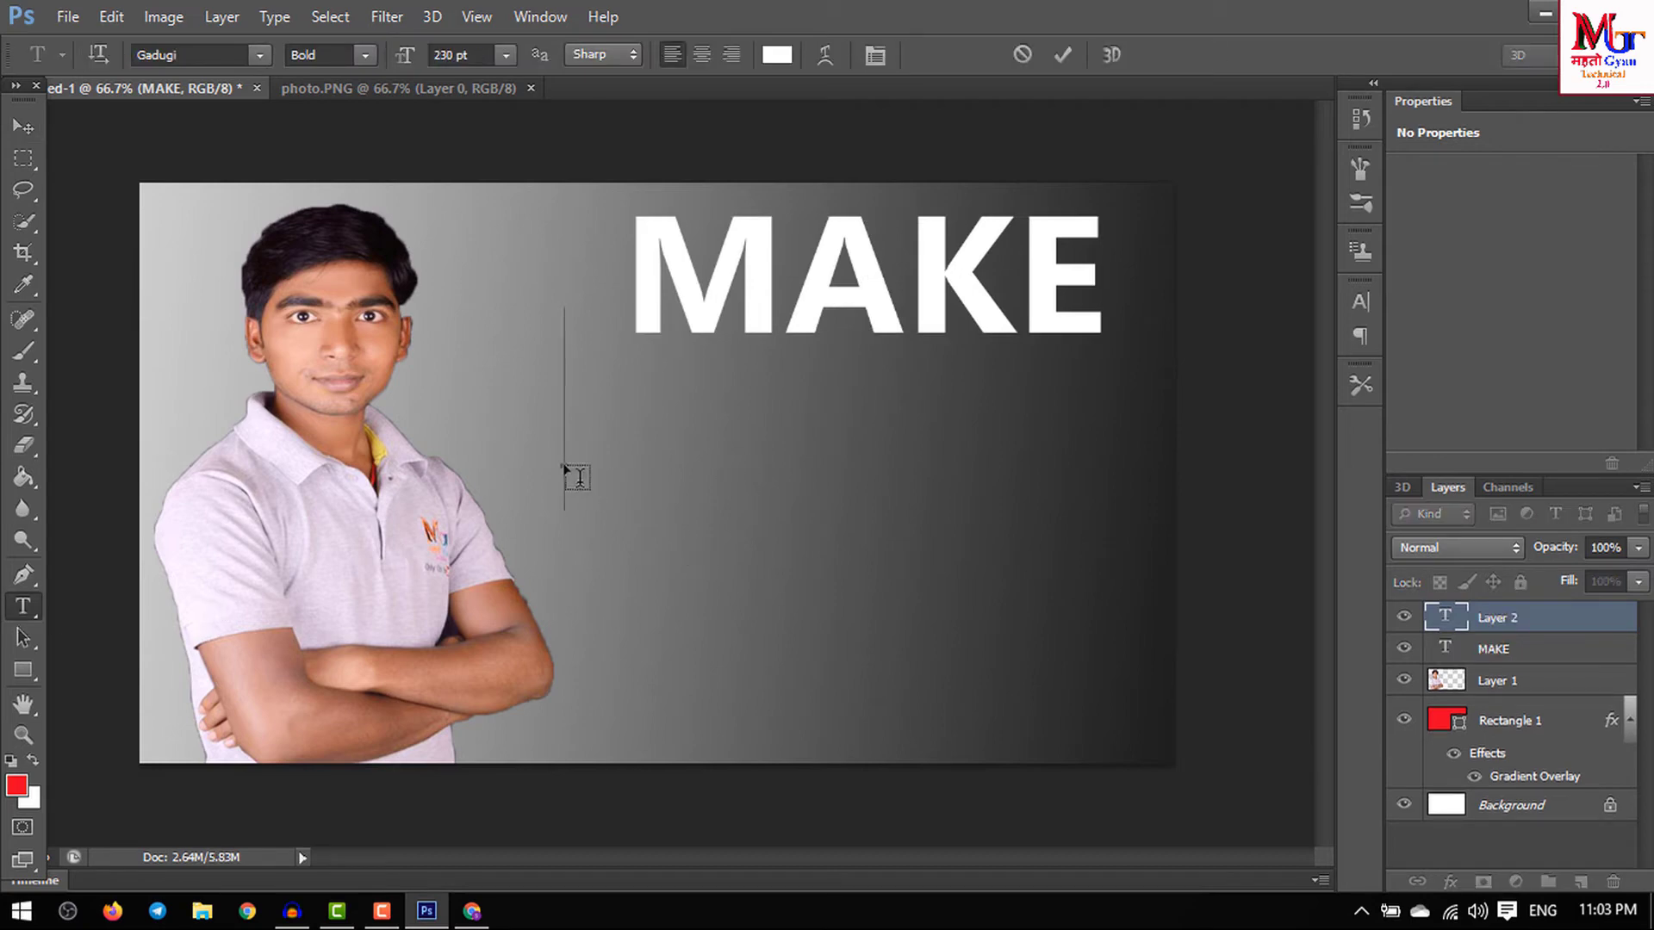
pyautogui.write('h')
pyautogui.press('BackSpace')
pyautogui.write('HD')
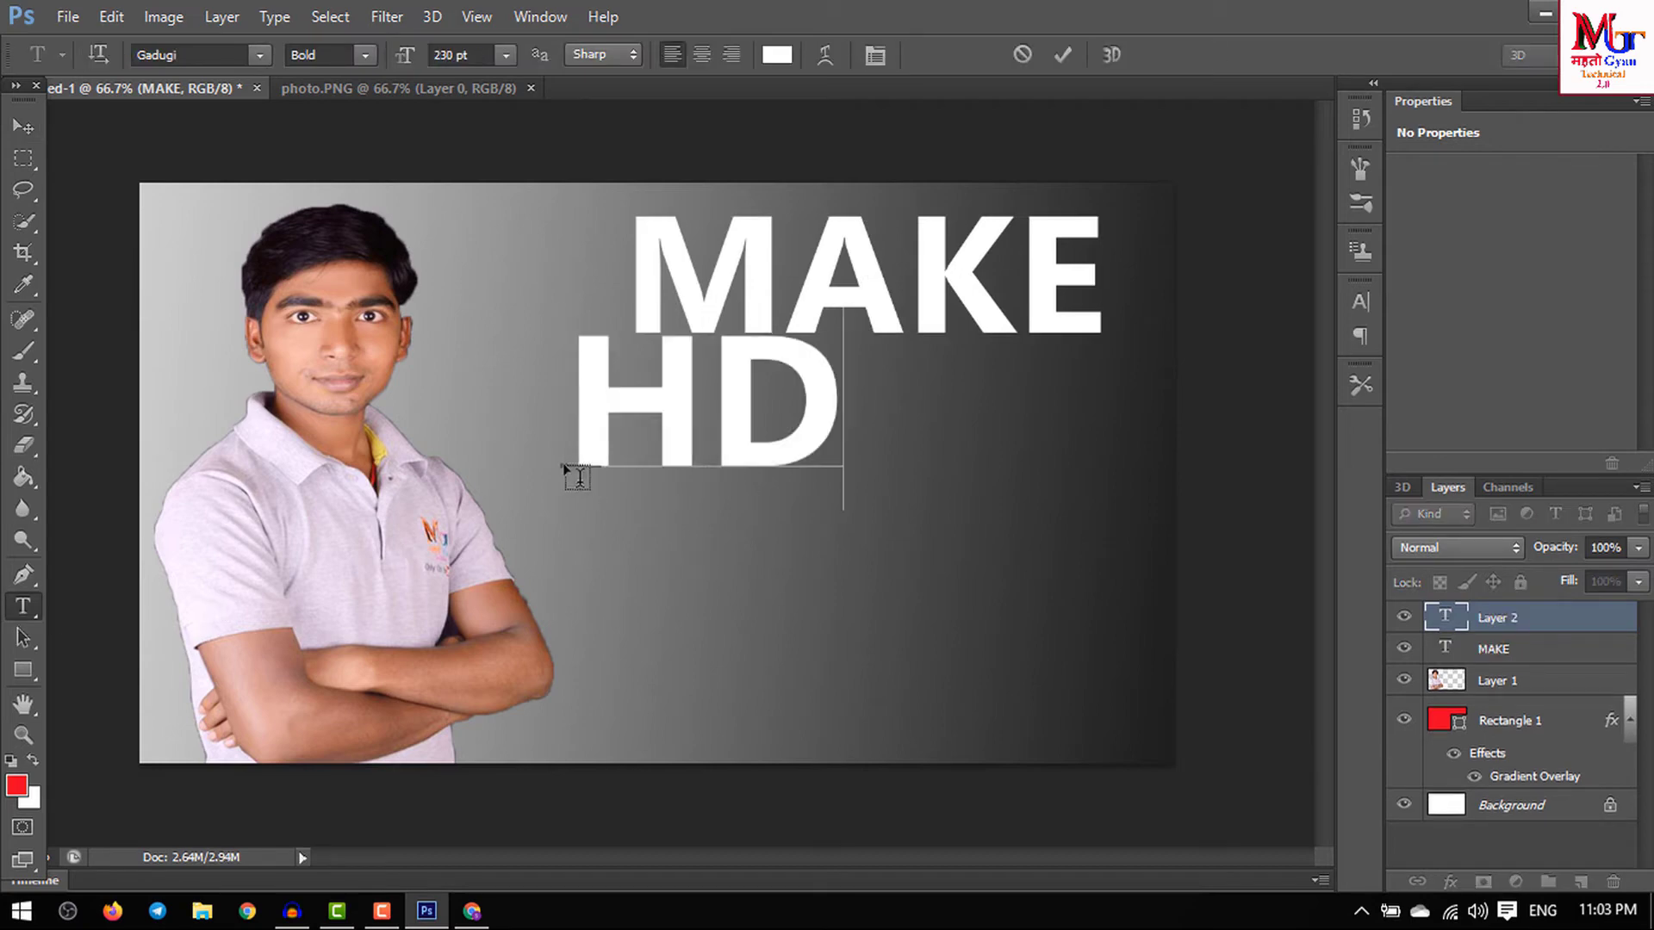
pyautogui.press('BackSpace')
pyautogui.press('BackSpace')
pyautogui.write('Pr')
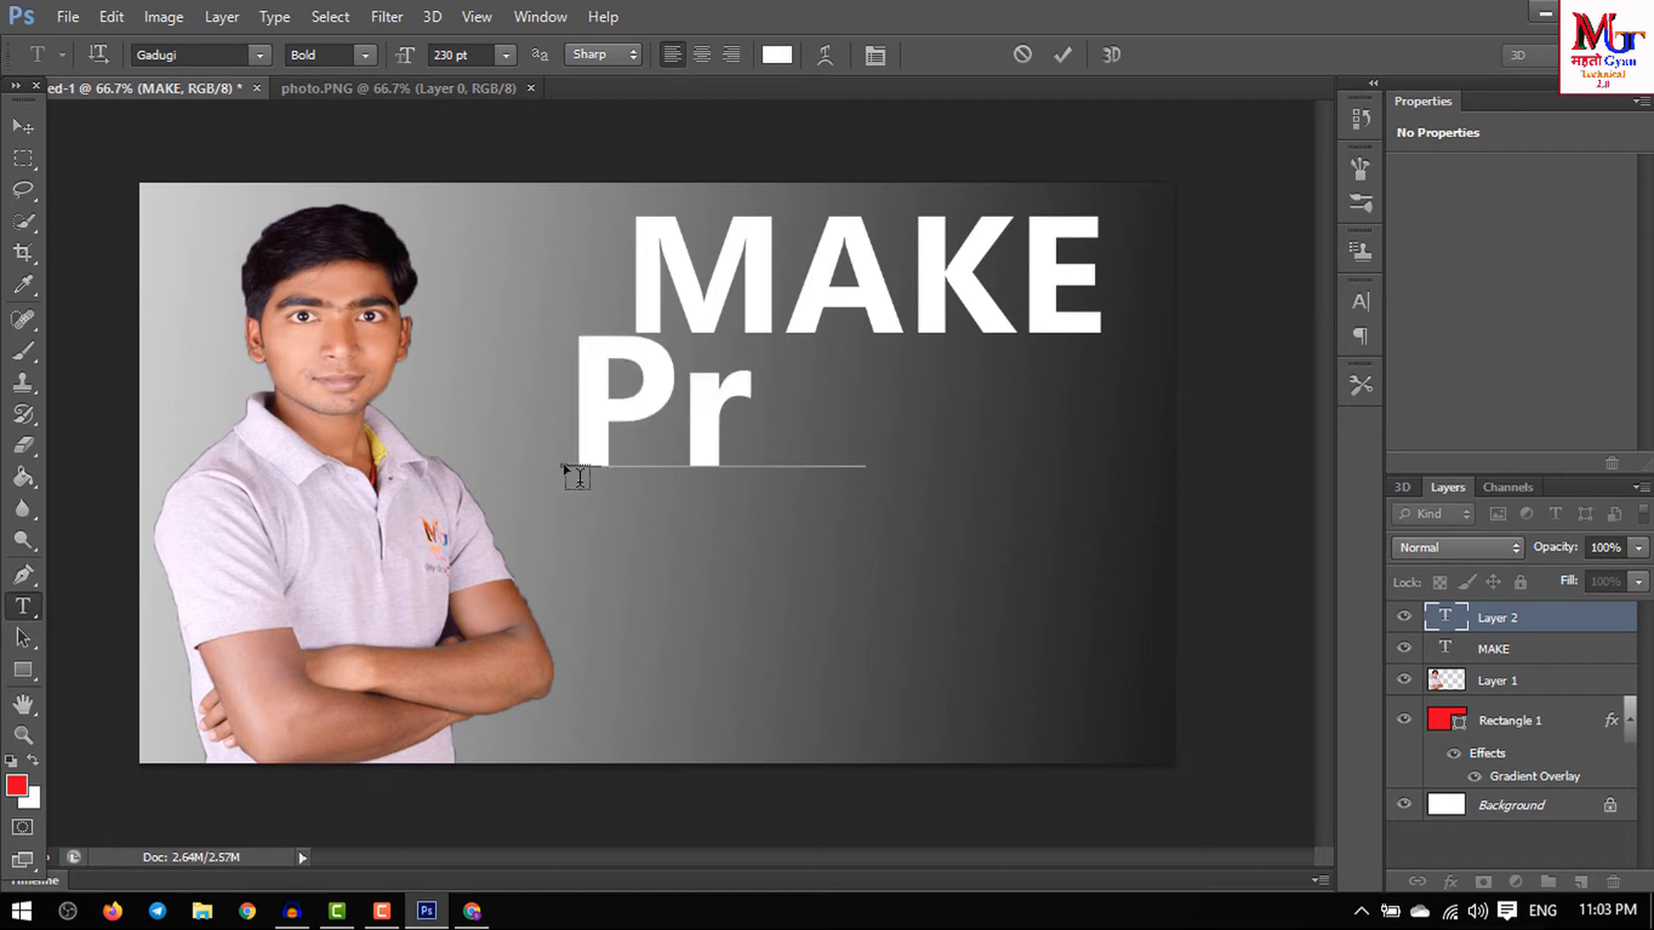
pyautogui.write('ofess')
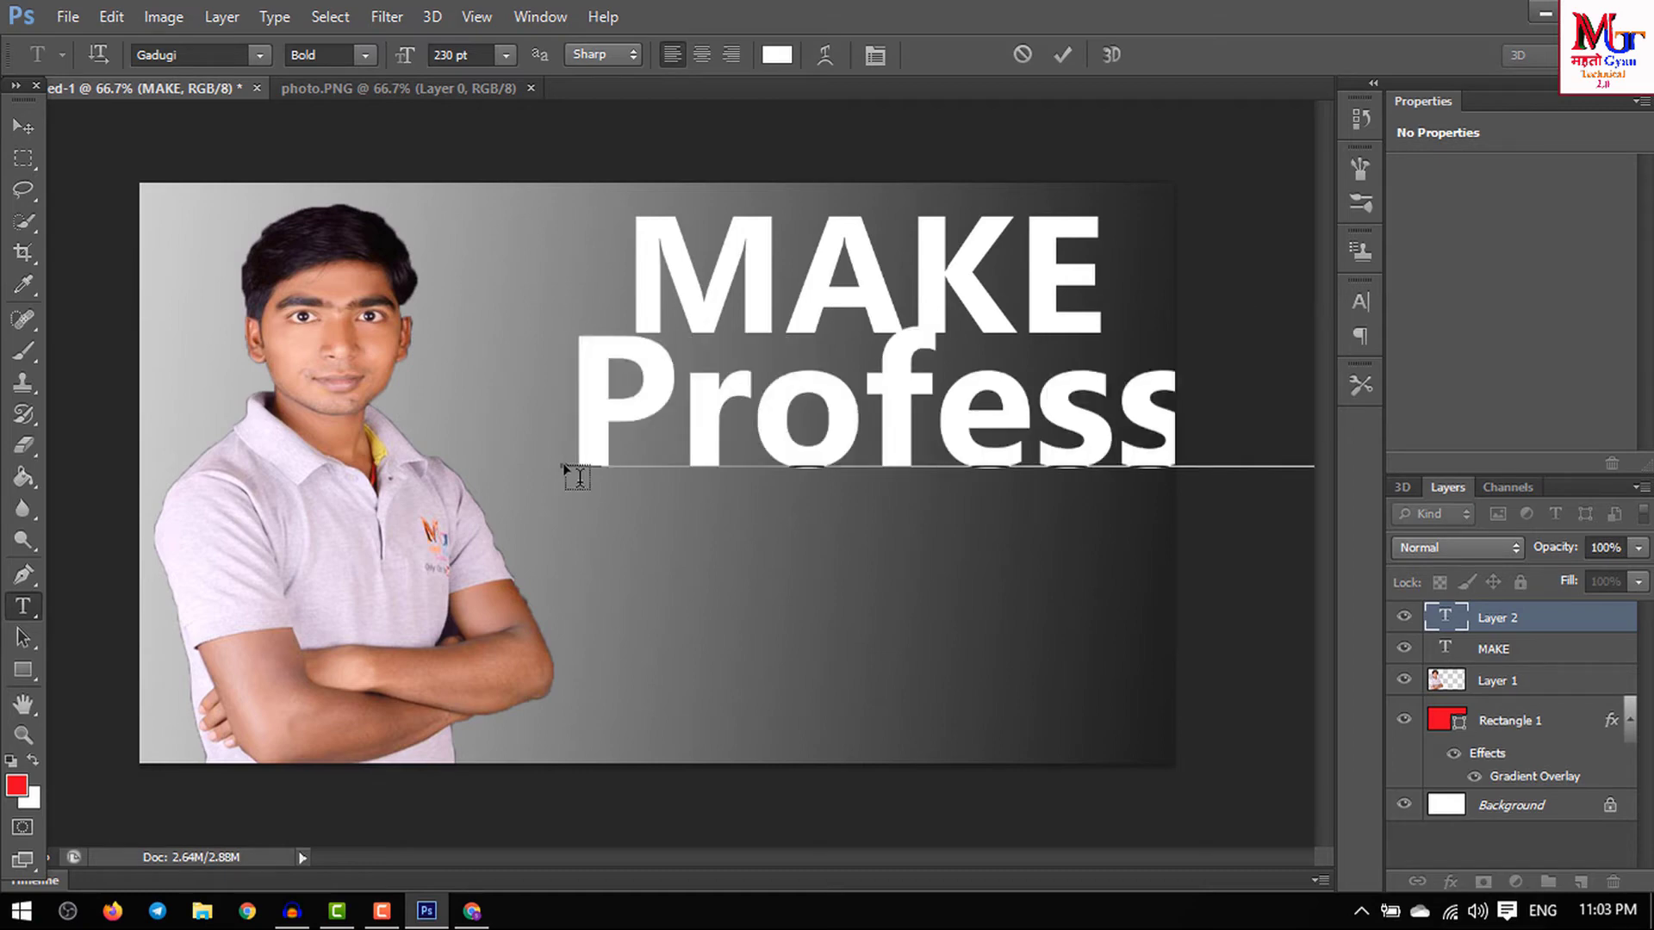
pyautogui.hotkey('ctrl', 'a')
pyautogui.hotkey('ctrl', 'shift', ',')
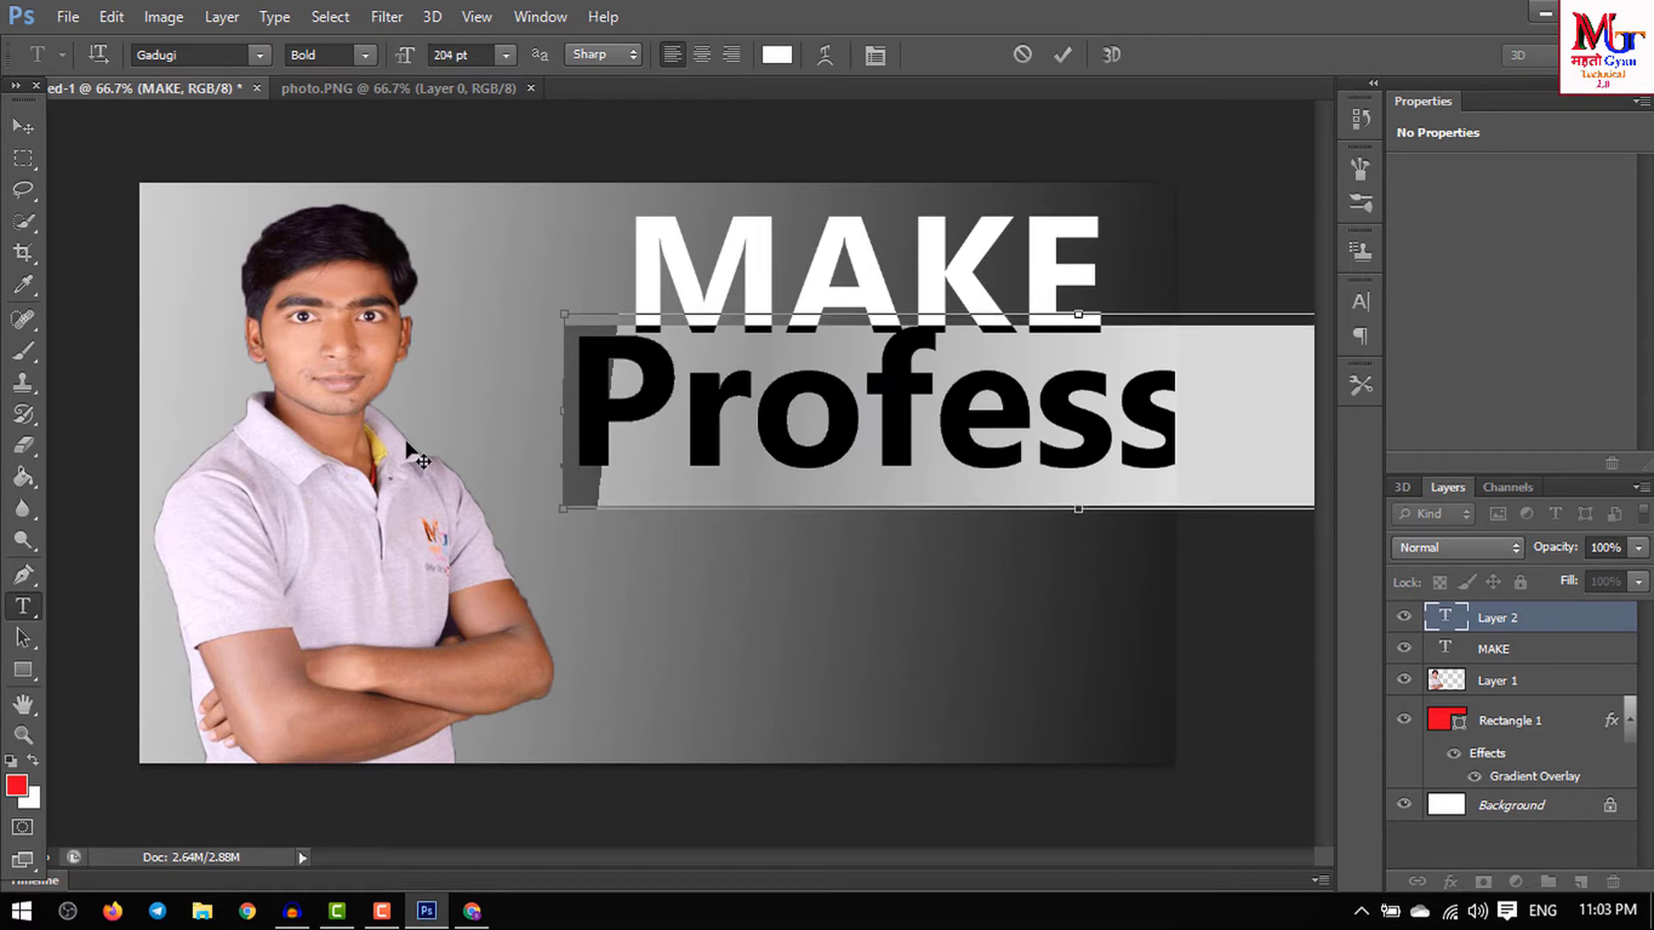
pyautogui.hotkey('ctrl', 'shift', ',')
pyautogui.hotkey('ctrl', 'Return')
# - Scale Professional down under MAKE, then shift MAKE left to centre it above
pyautogui.press('v')
pyautogui.hotkey('ctrl', 't')
pyautogui.moveTo(603, 353); pyautogui.dragTo(387, 353)
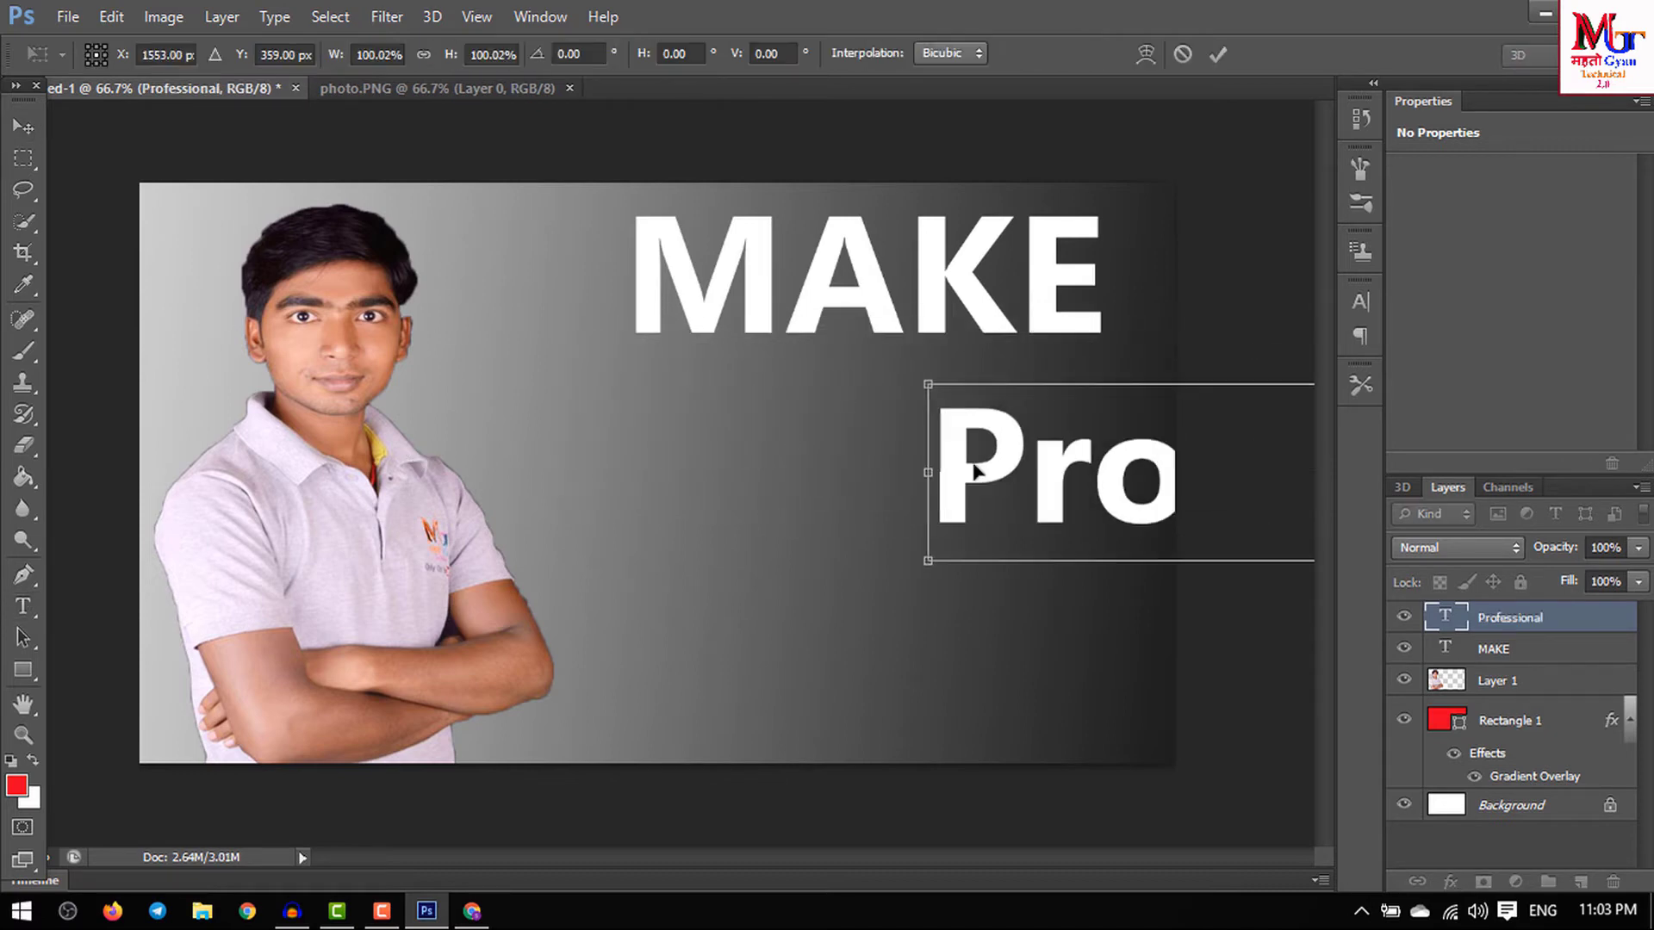
pyautogui.moveTo(520, 349)
pyautogui.mouseDown()
pyautogui.moveTo(486, 353)
pyautogui.moveTo(494, 365)
pyautogui.mouseUp()
pyautogui.press('Return')
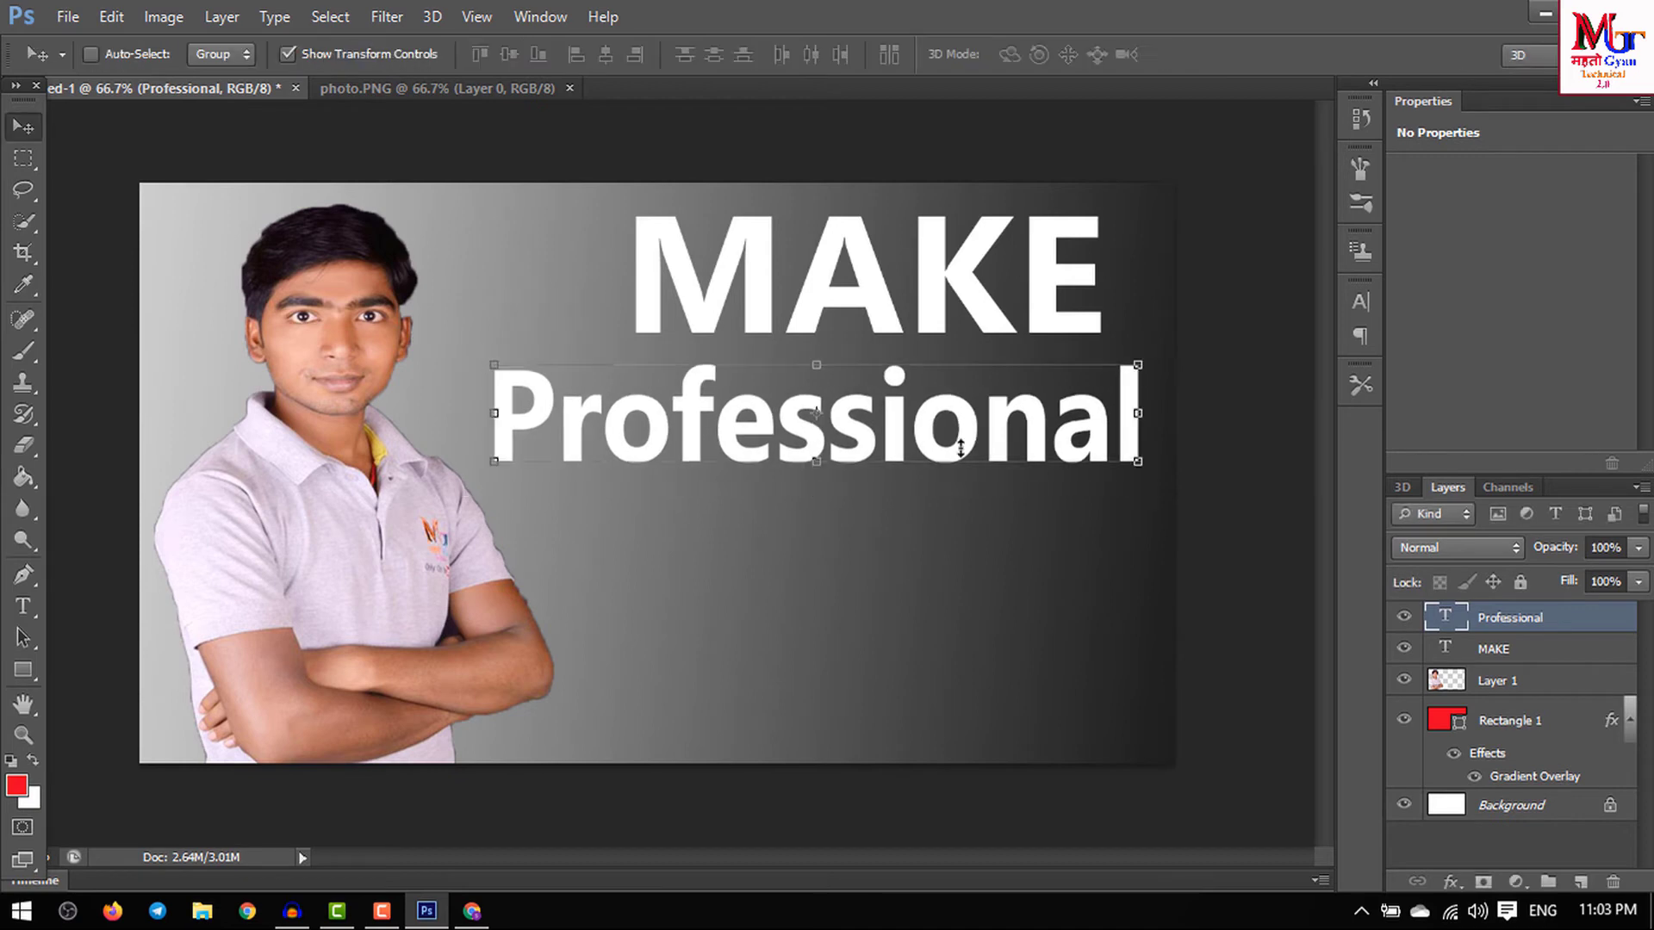
pyautogui.click(1506, 651)
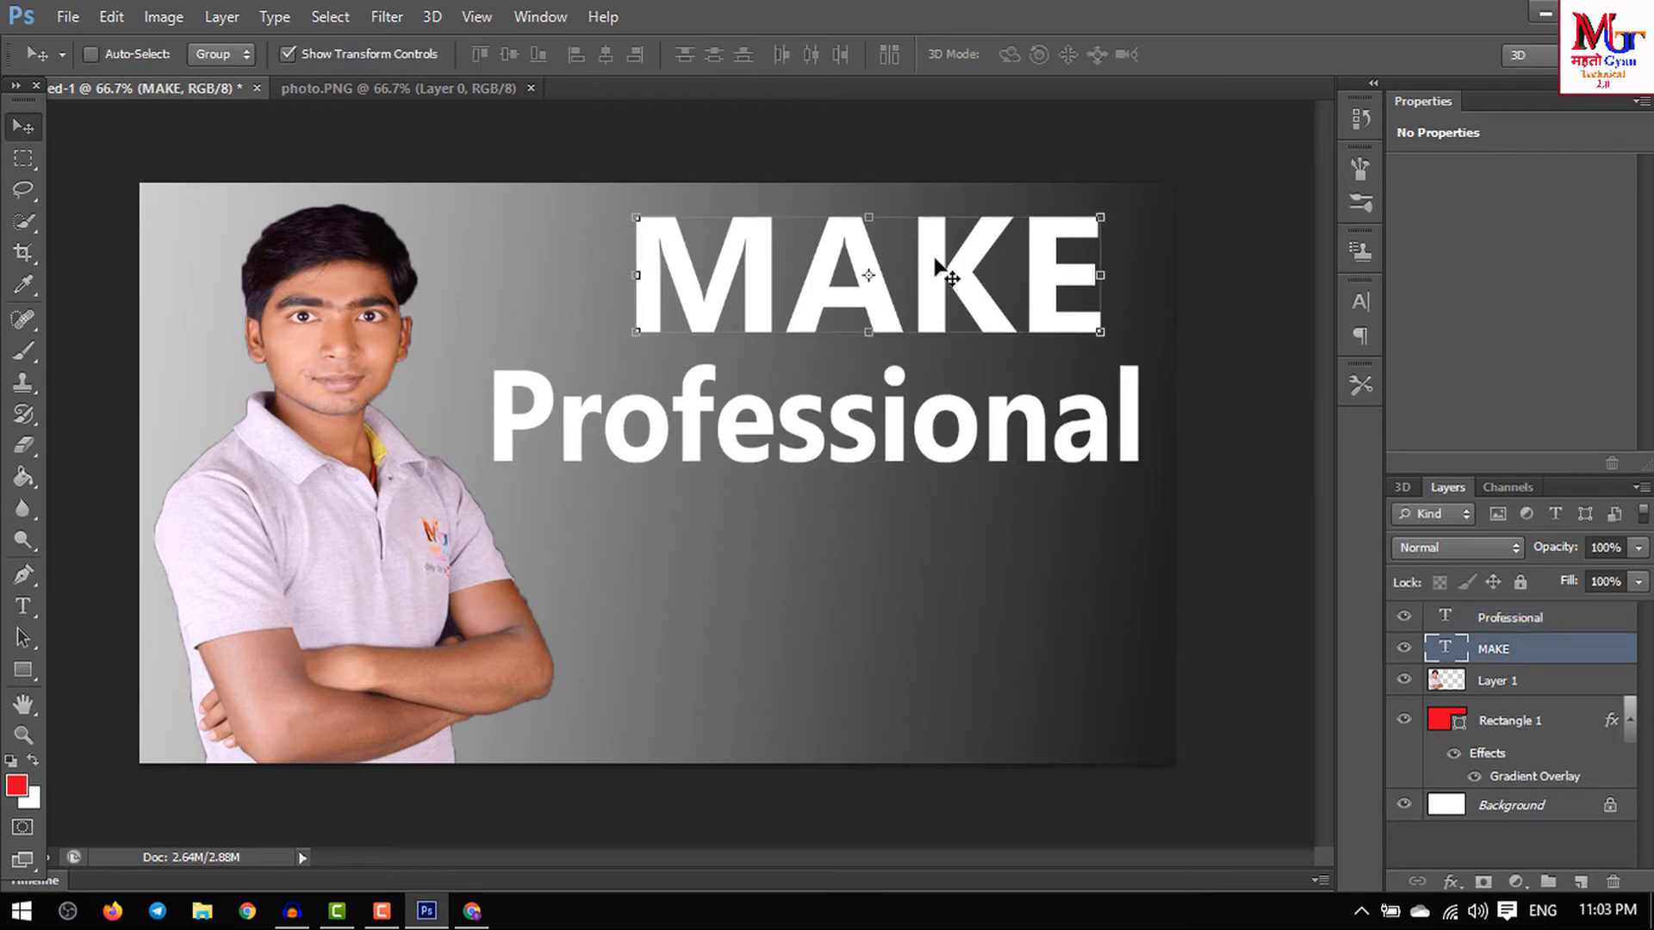
pyautogui.moveTo(929, 280); pyautogui.dragTo(889, 274)
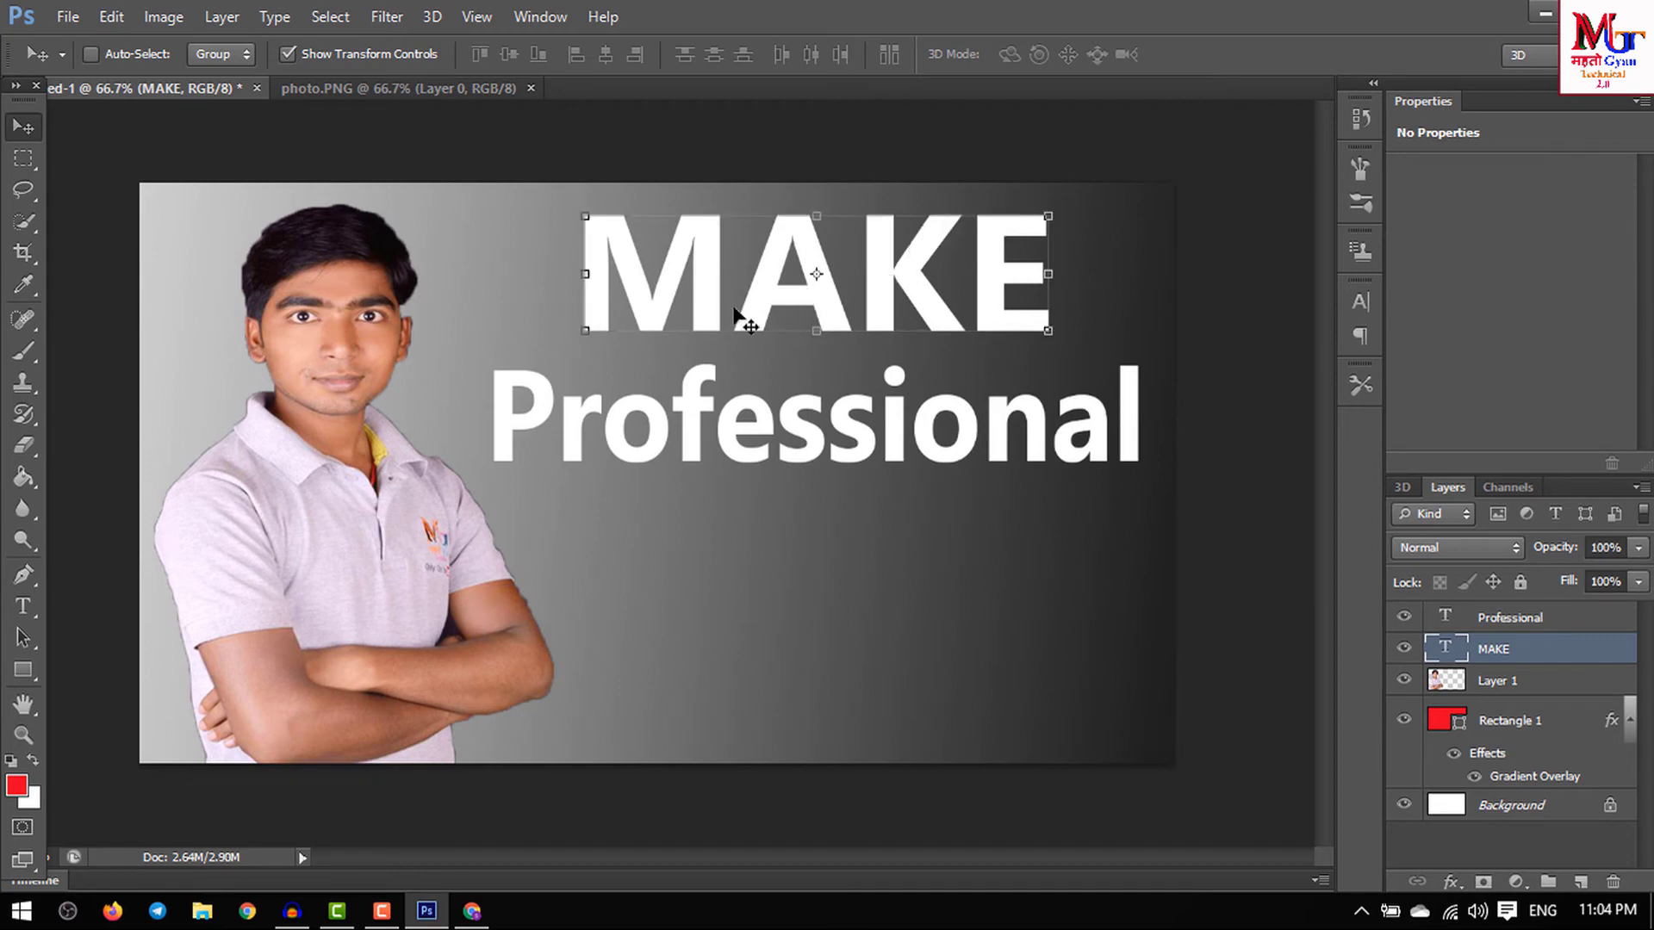
# - Draw a red rectangle over Professional and place the Professional layer above Rectangle 2
pyautogui.click(27, 670)
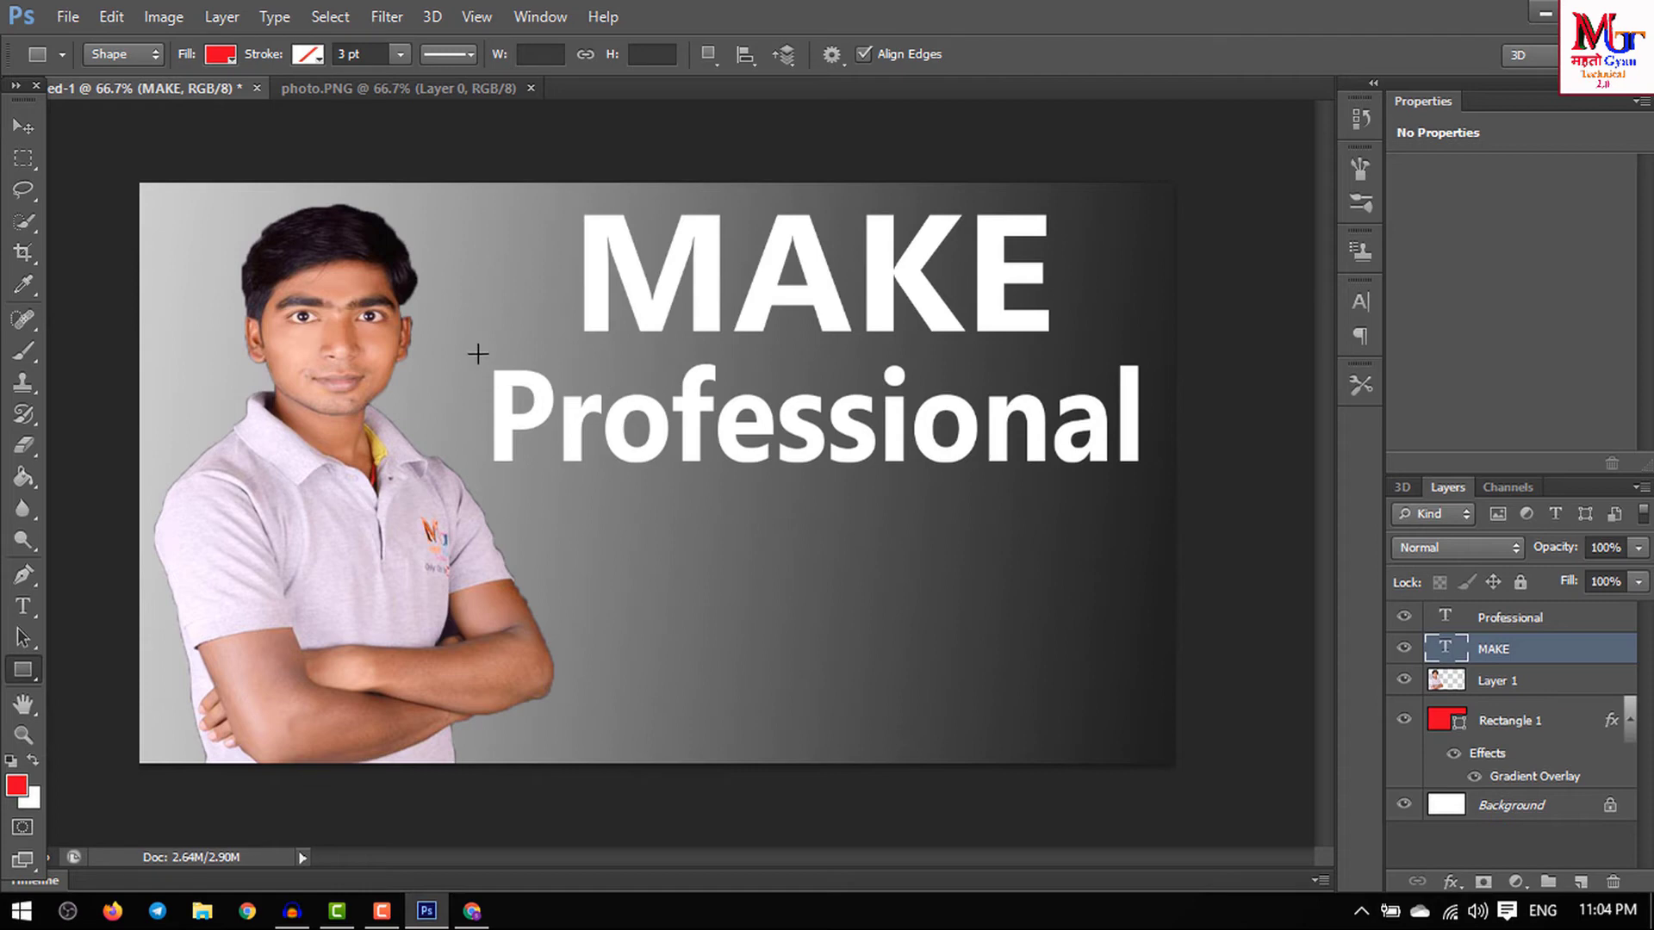
pyautogui.moveTo(478, 353)
pyautogui.mouseDown()
pyautogui.moveTo(1187, 454)
pyautogui.moveTo(1162, 485)
pyautogui.mouseUp()
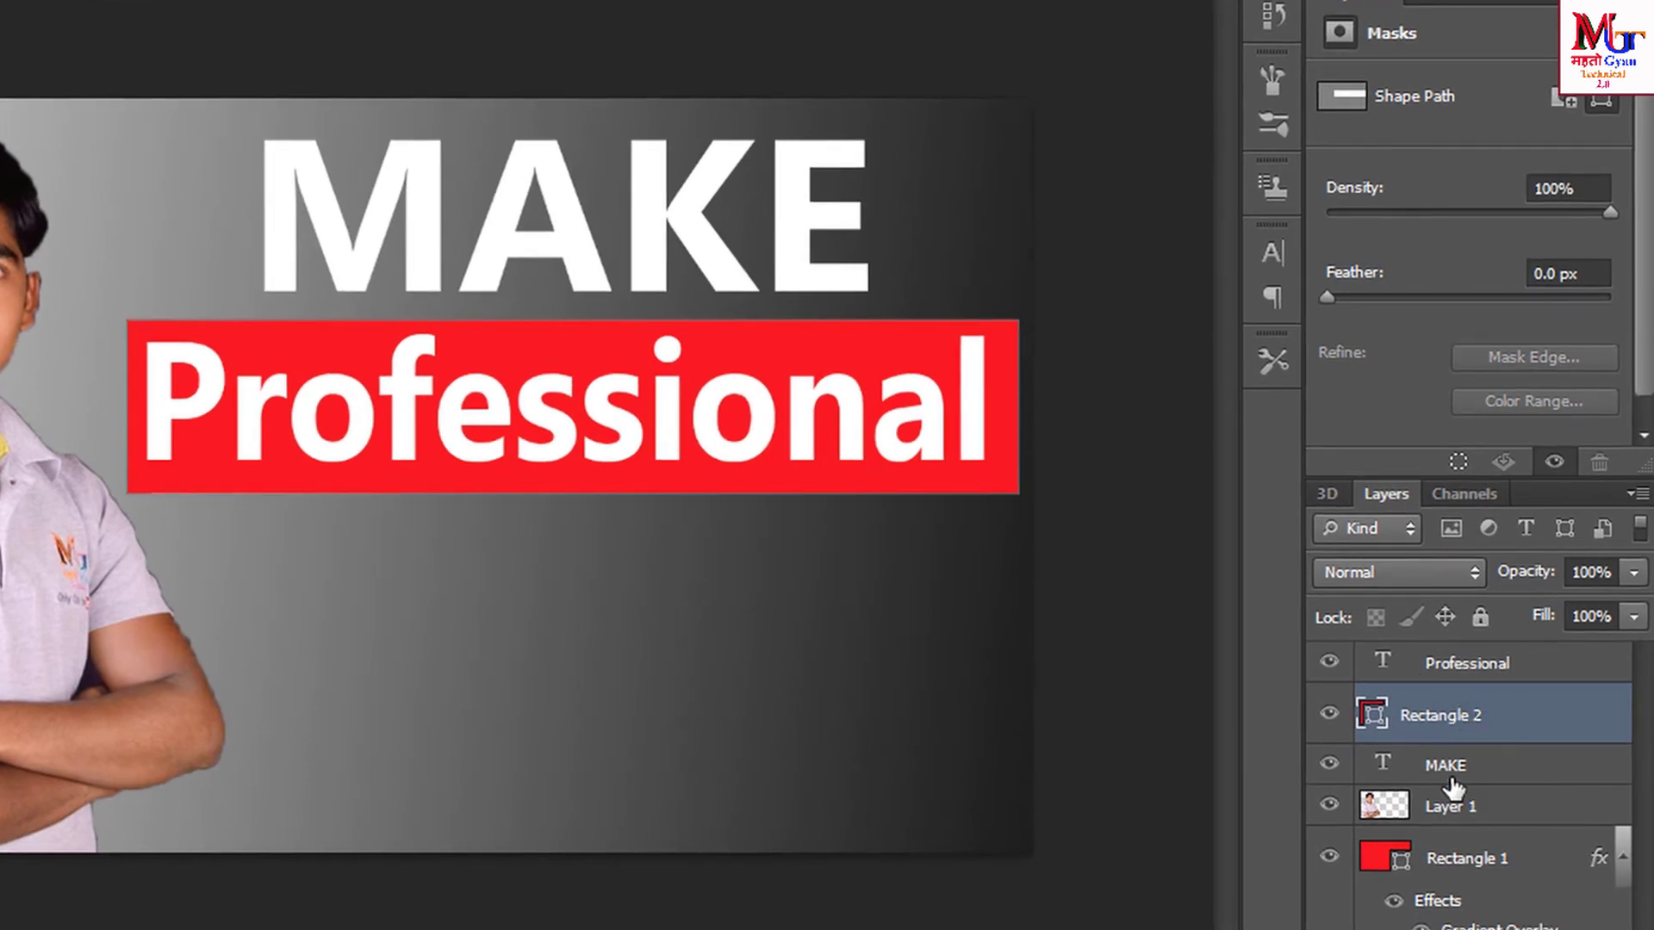
pyautogui.moveTo(1454, 663); pyautogui.dragTo(1455, 733)
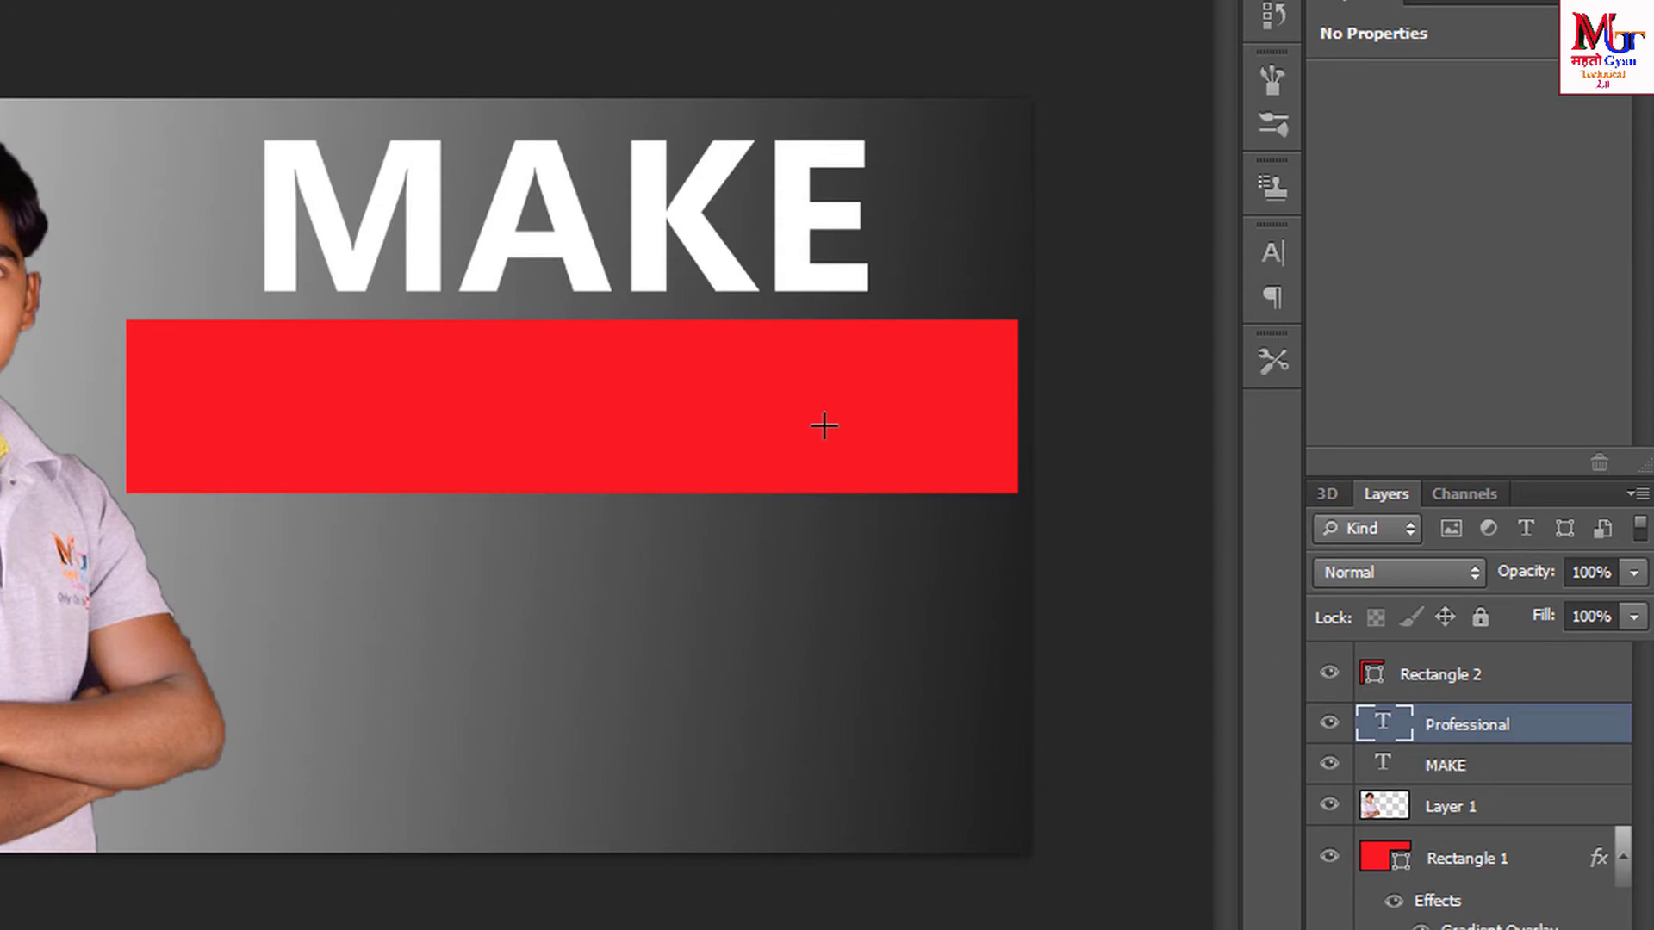
pyautogui.moveTo(1439, 724); pyautogui.dragTo(1427, 666)
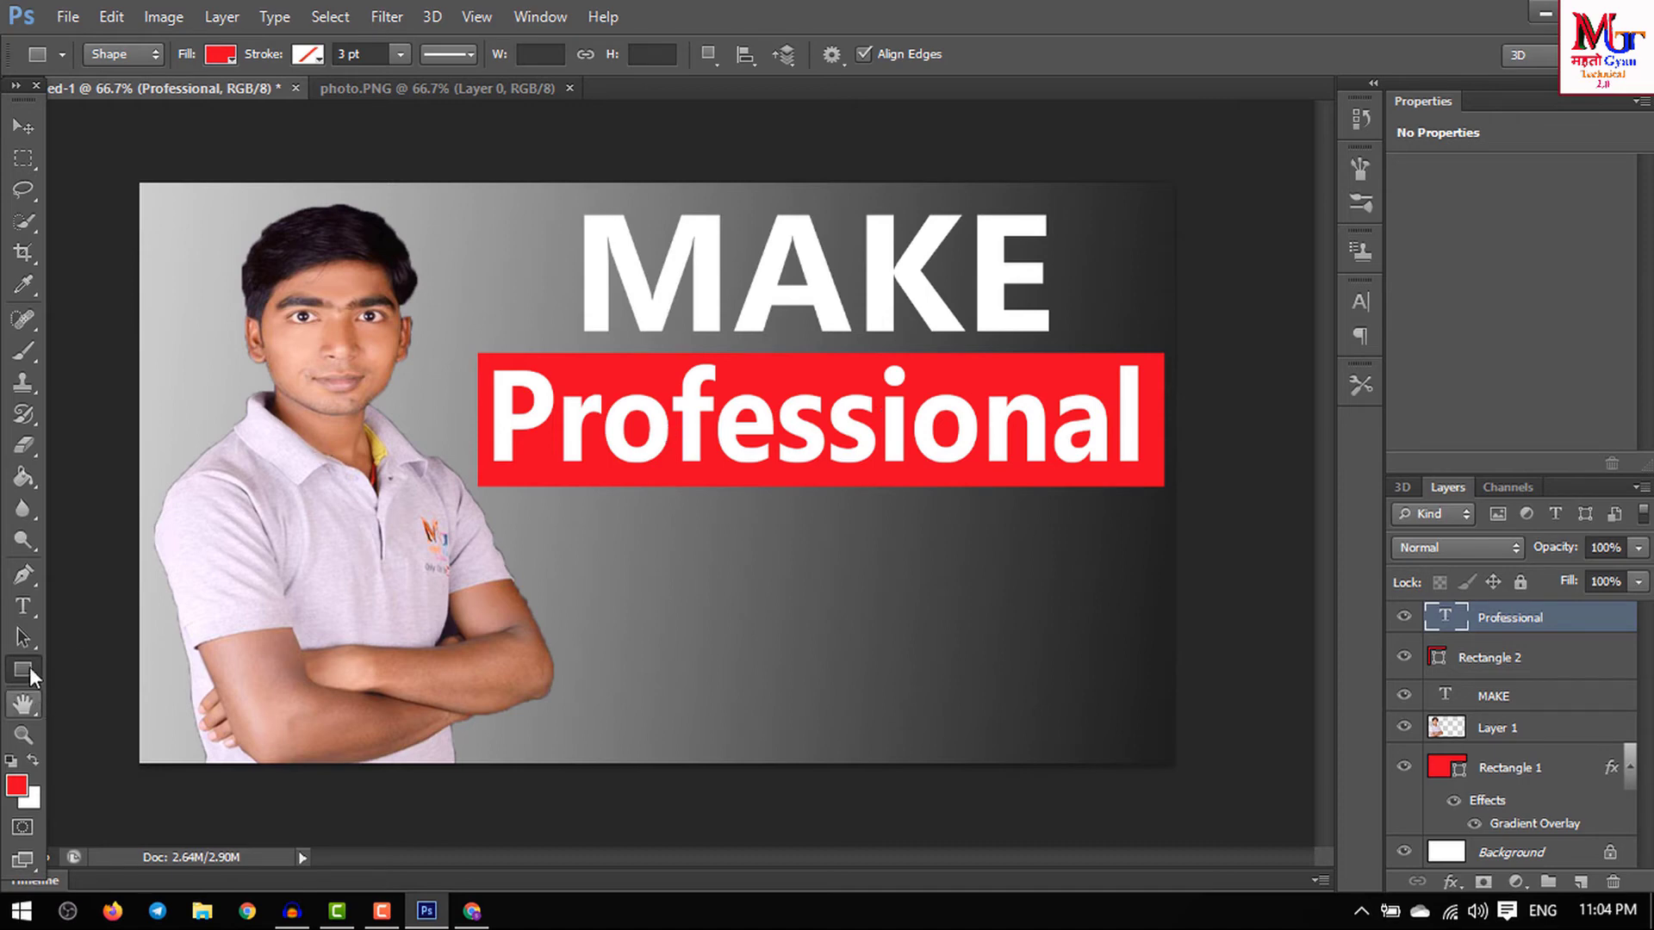
# - Type a white 'Thumbnail' text line below the red Professional bar
pyautogui.click(23, 610)
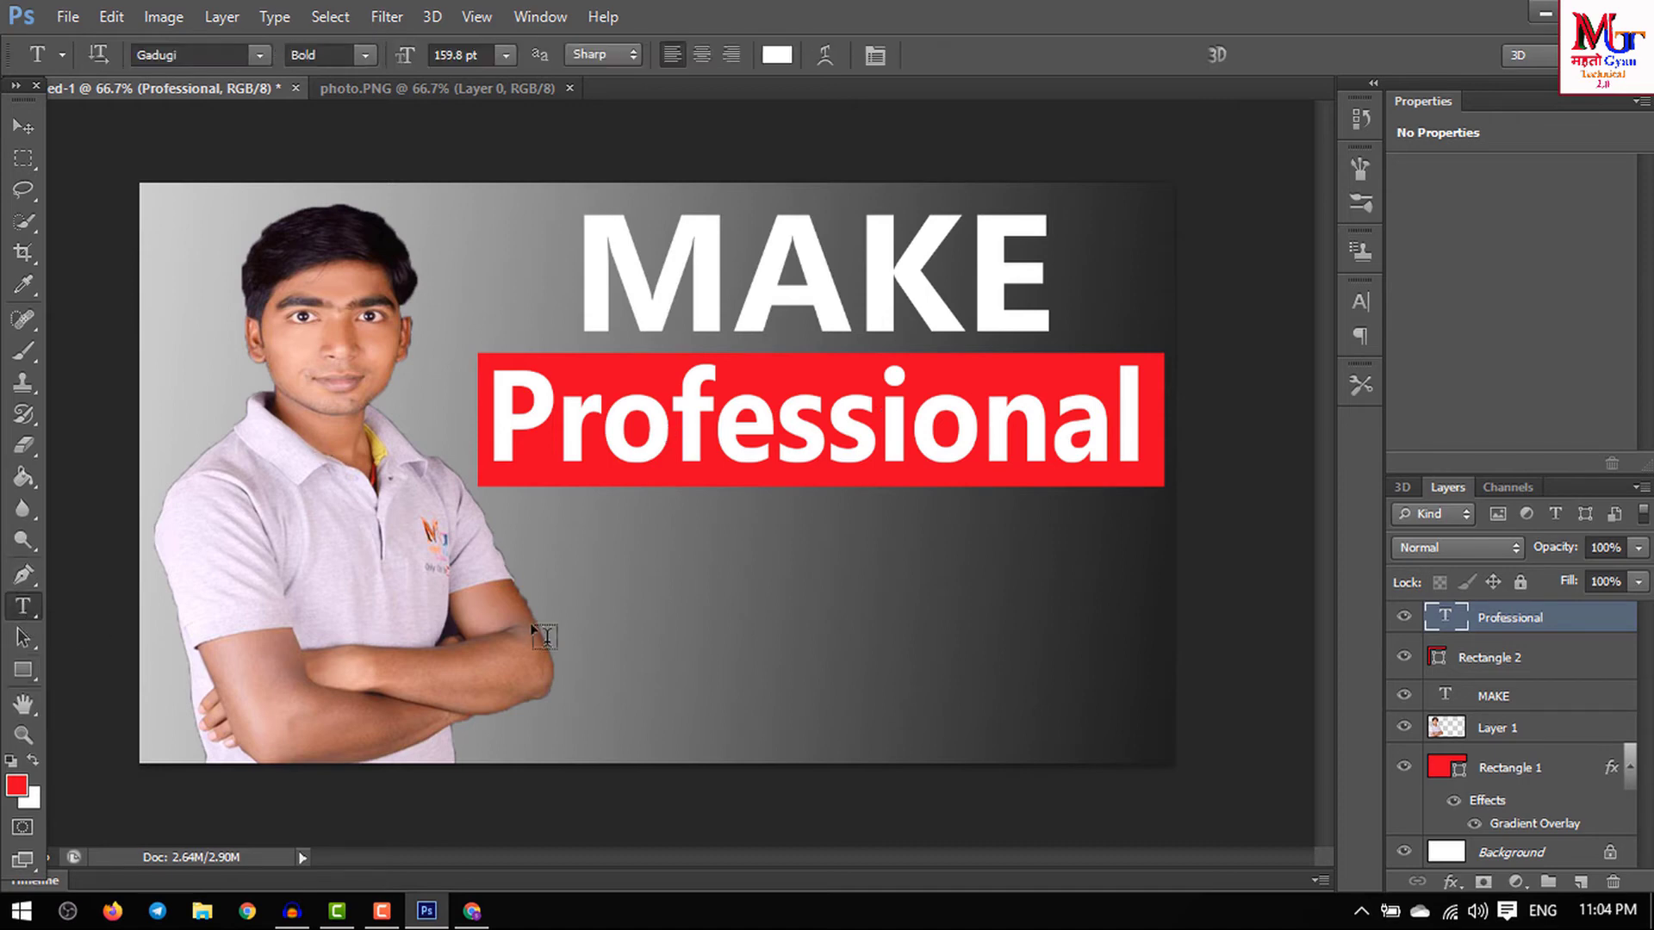
pyautogui.click(617, 583)
pyautogui.write('t')
pyautogui.press('BackSpace')
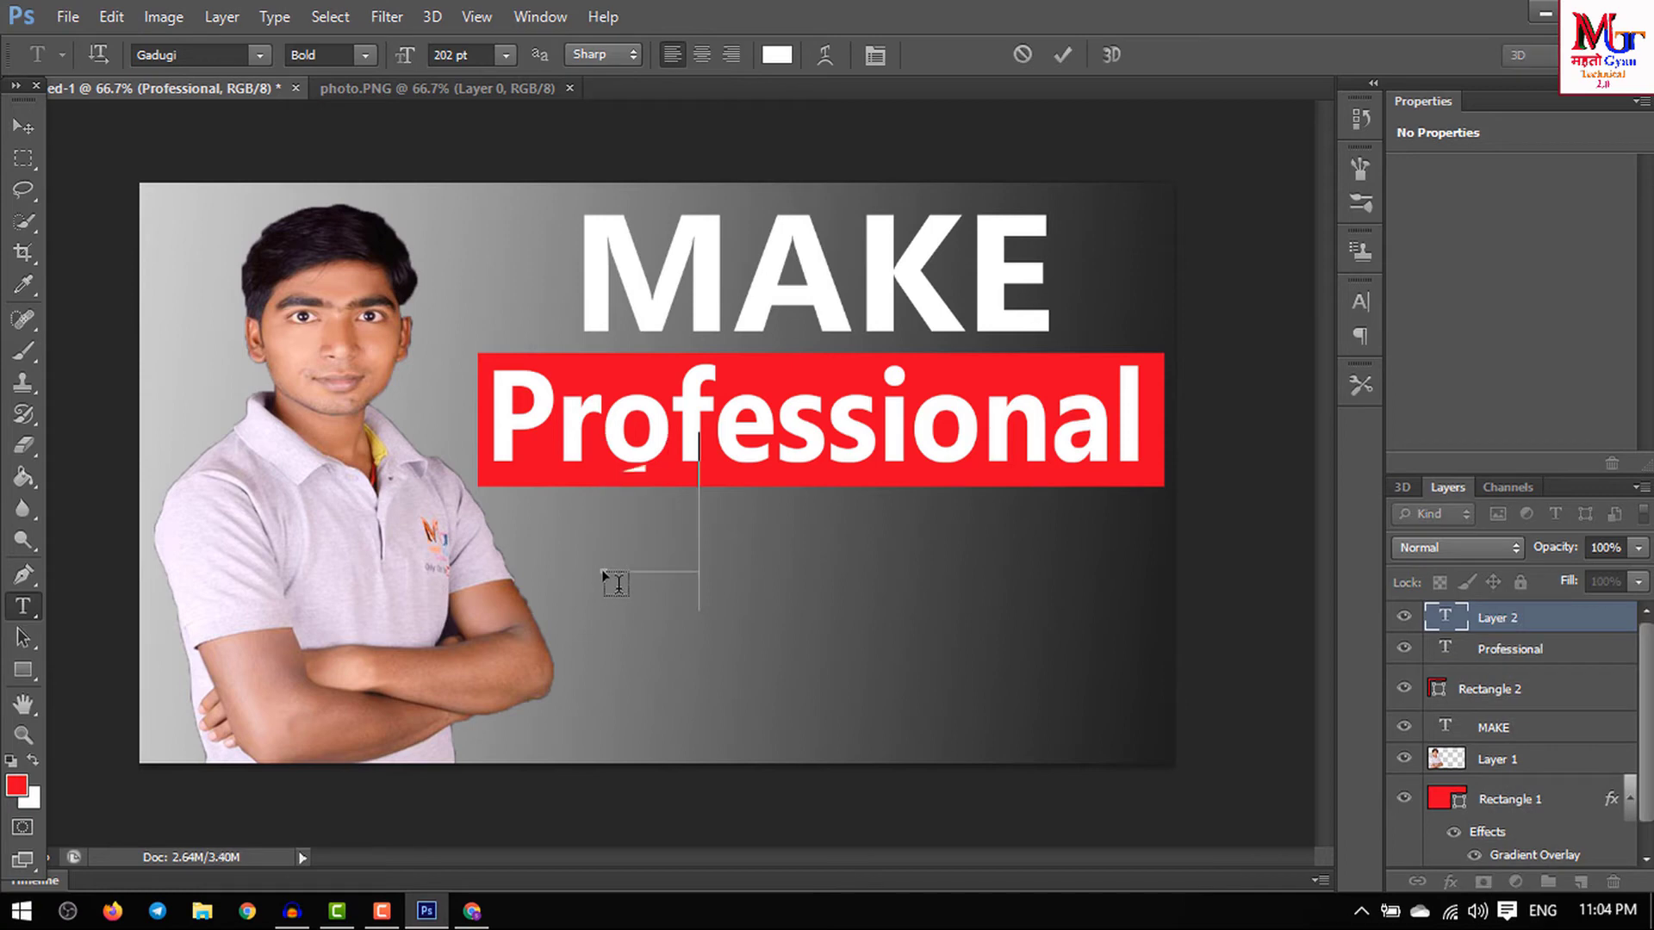
pyautogui.write('Thumbnail')
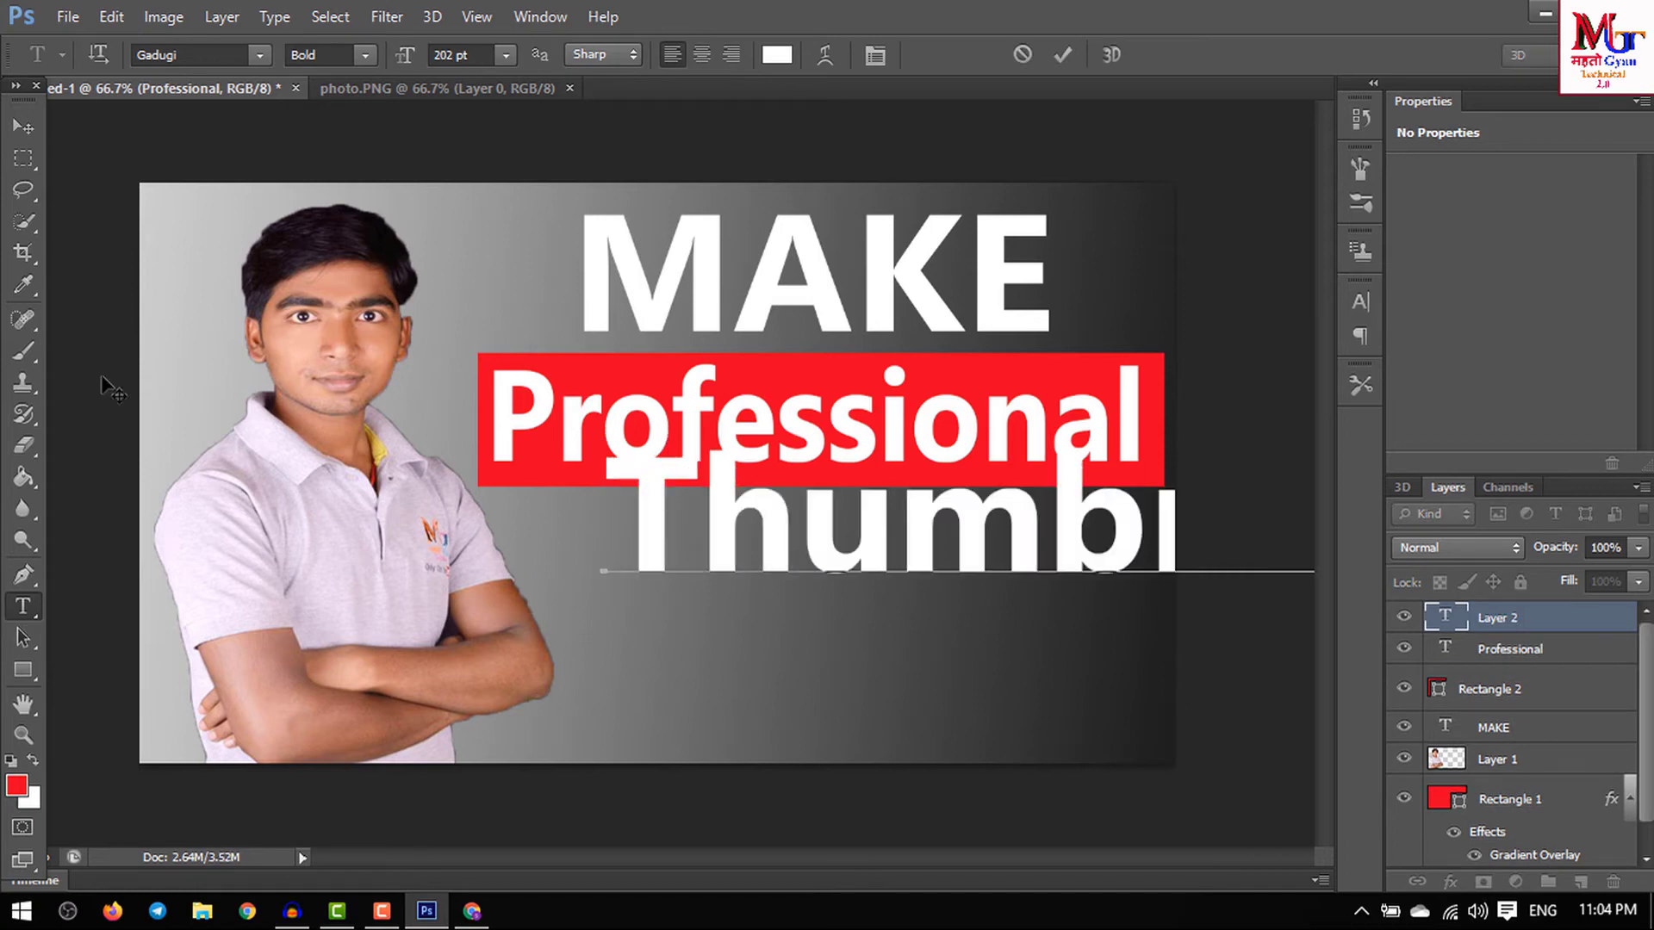
pyautogui.click(23, 127)
# - Move Thumbnail under the red bar and scale it down to fit beside the person
pyautogui.moveTo(757, 534); pyautogui.dragTo(430, 549)
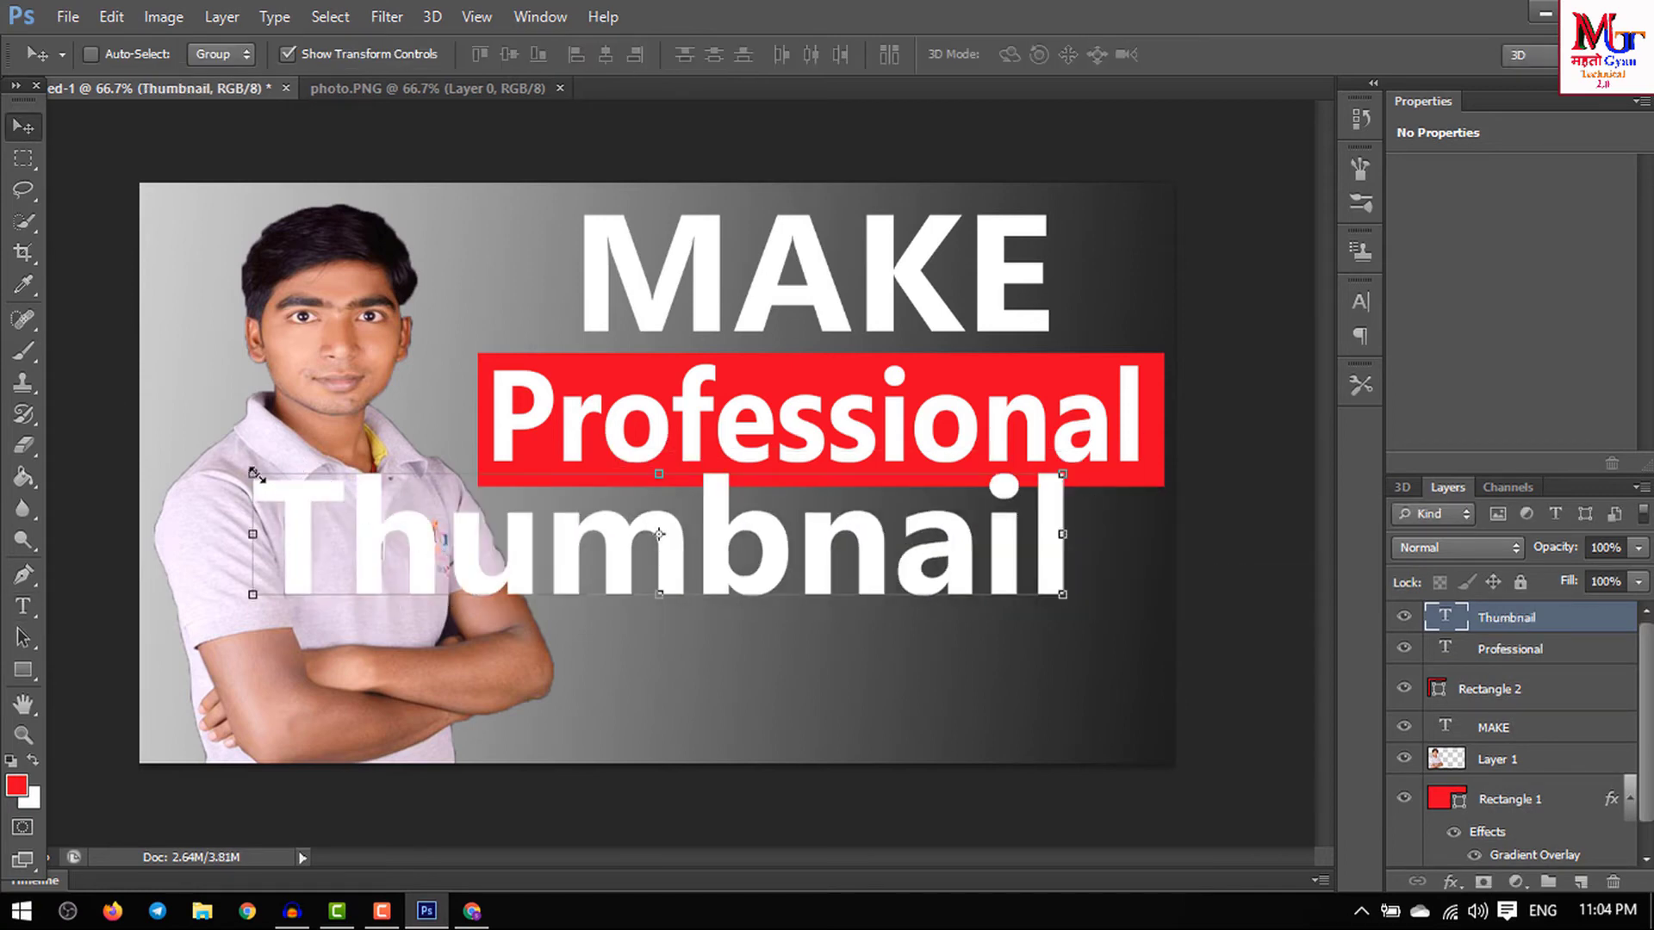
pyautogui.hotkey('ctrl', 't')
pyautogui.moveTo(266, 480)
pyautogui.mouseDown()
pyautogui.moveTo(561, 517)
pyautogui.moveTo(543, 508)
pyautogui.mouseUp()
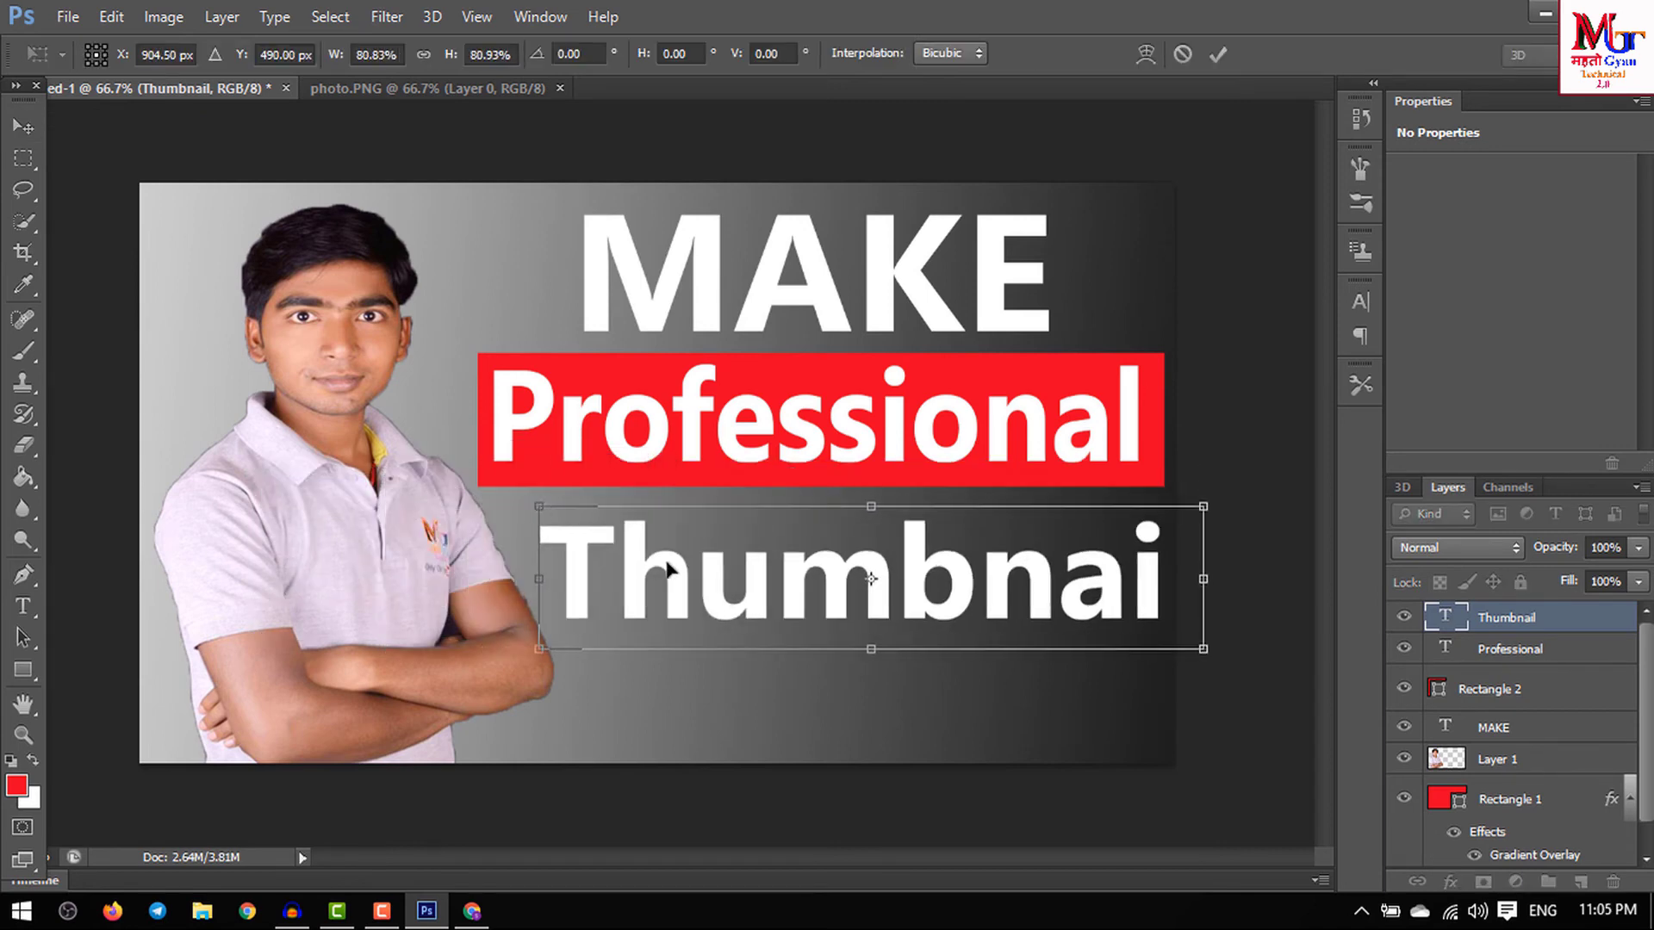
pyautogui.moveTo(646, 568); pyautogui.dragTo(616, 568)
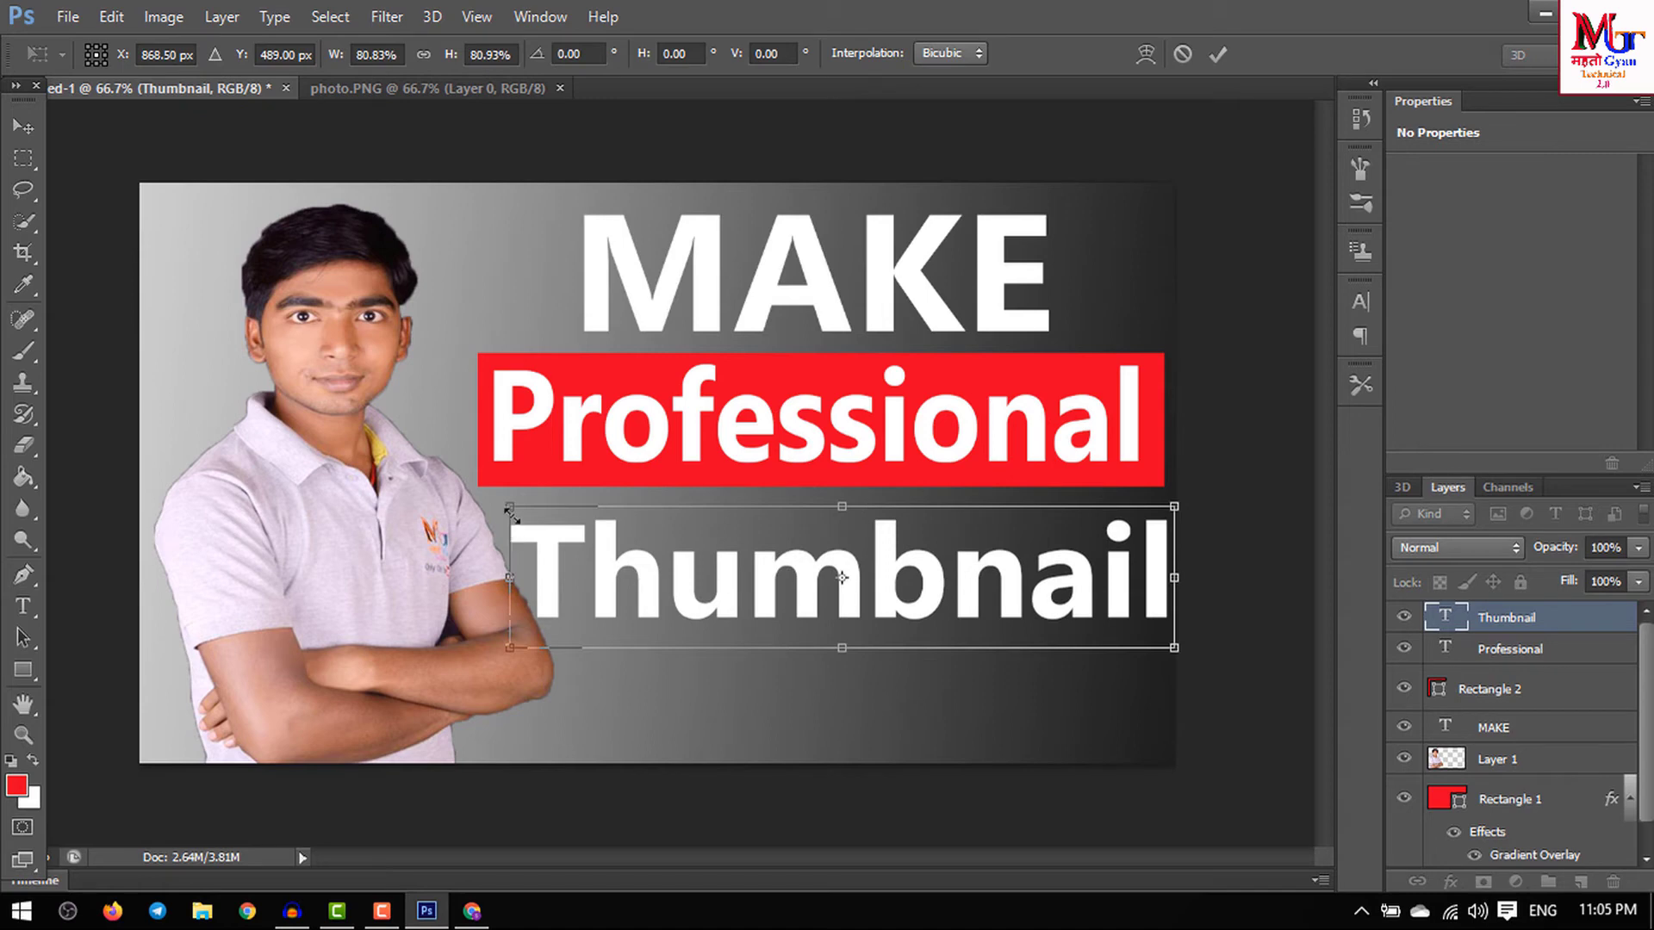
pyautogui.moveTo(514, 508)
pyautogui.mouseDown()
pyautogui.moveTo(541, 523)
pyautogui.moveTo(529, 491)
pyautogui.moveTo(544, 543)
pyautogui.mouseUp()
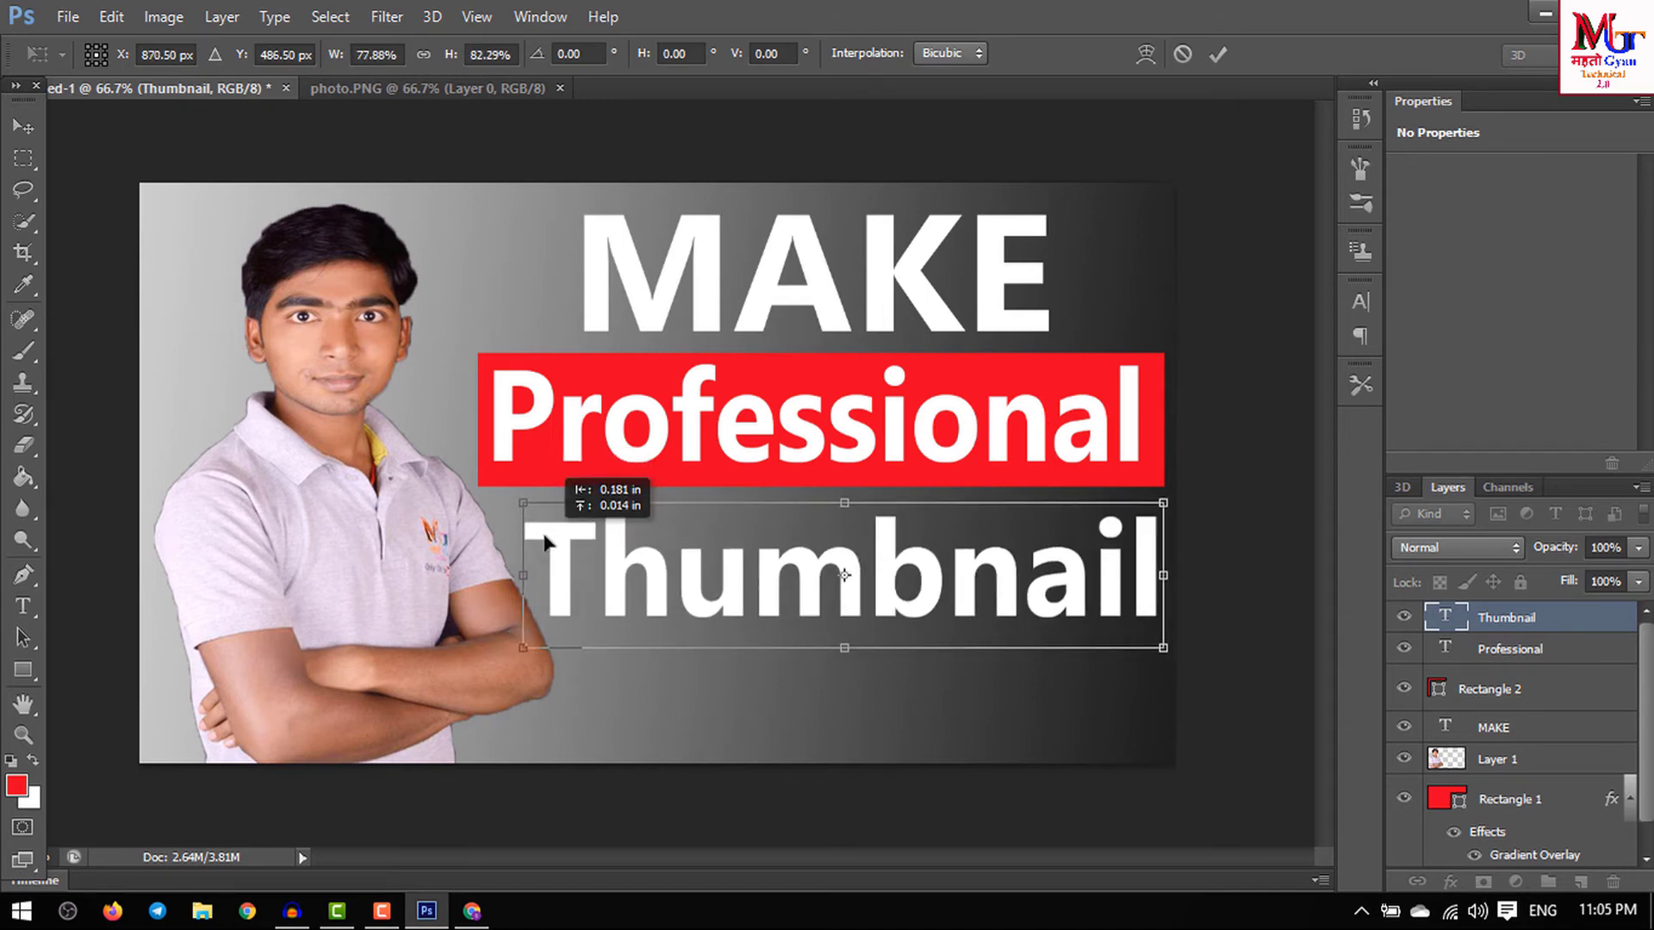
pyautogui.press('Return')
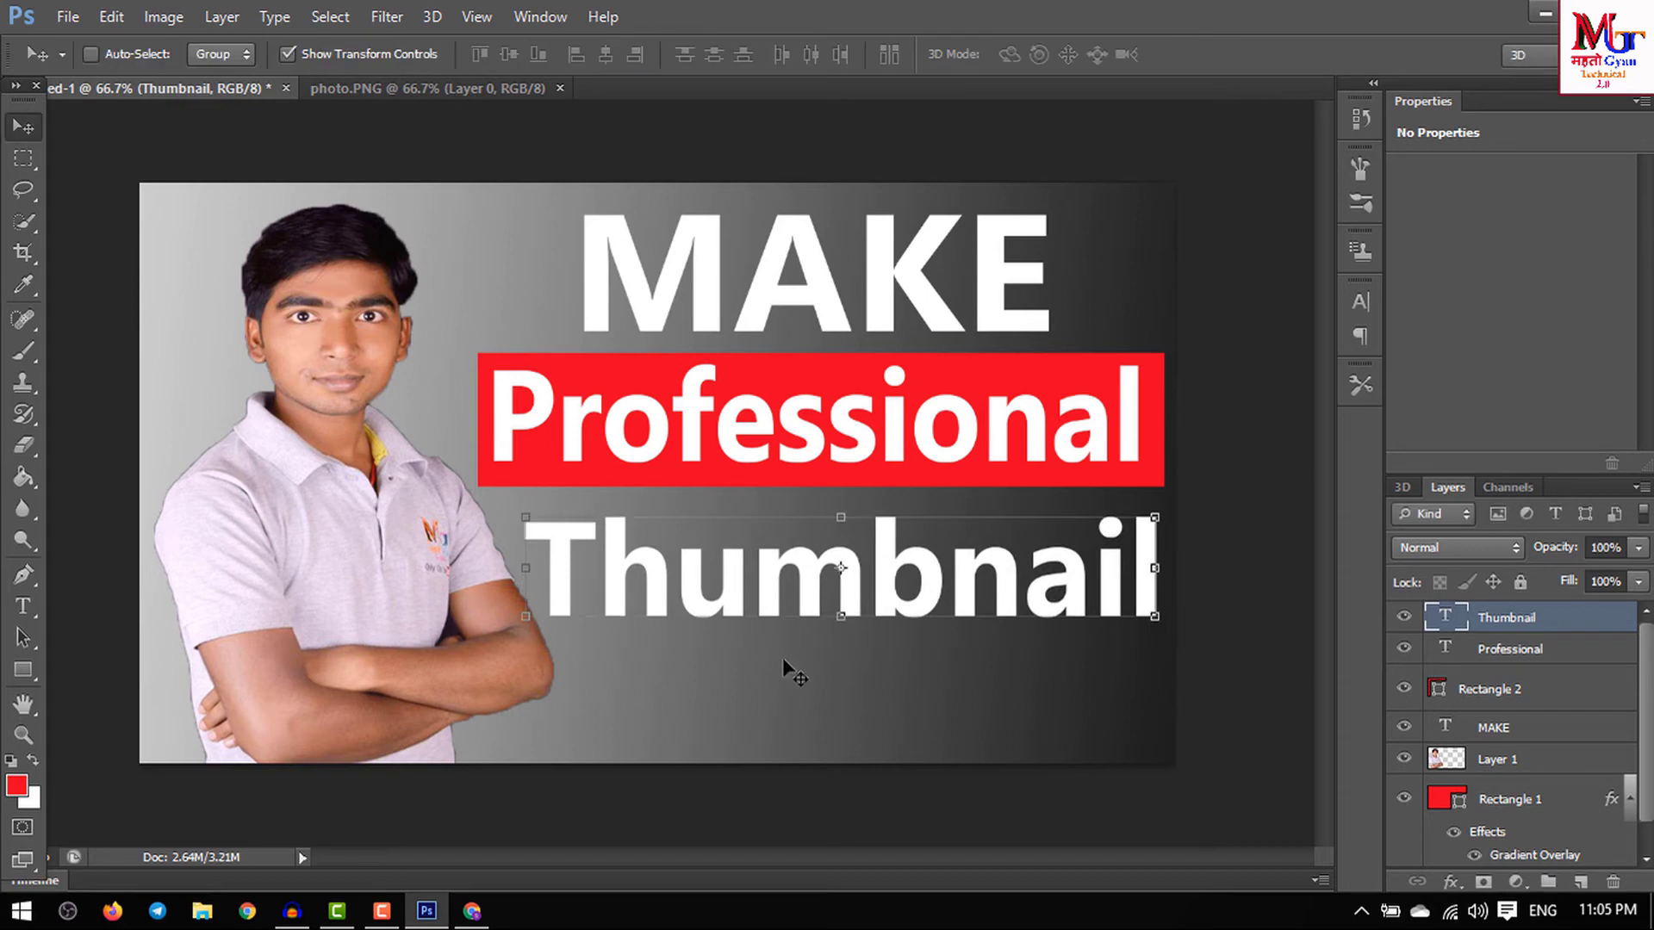
pyautogui.click(28, 157)
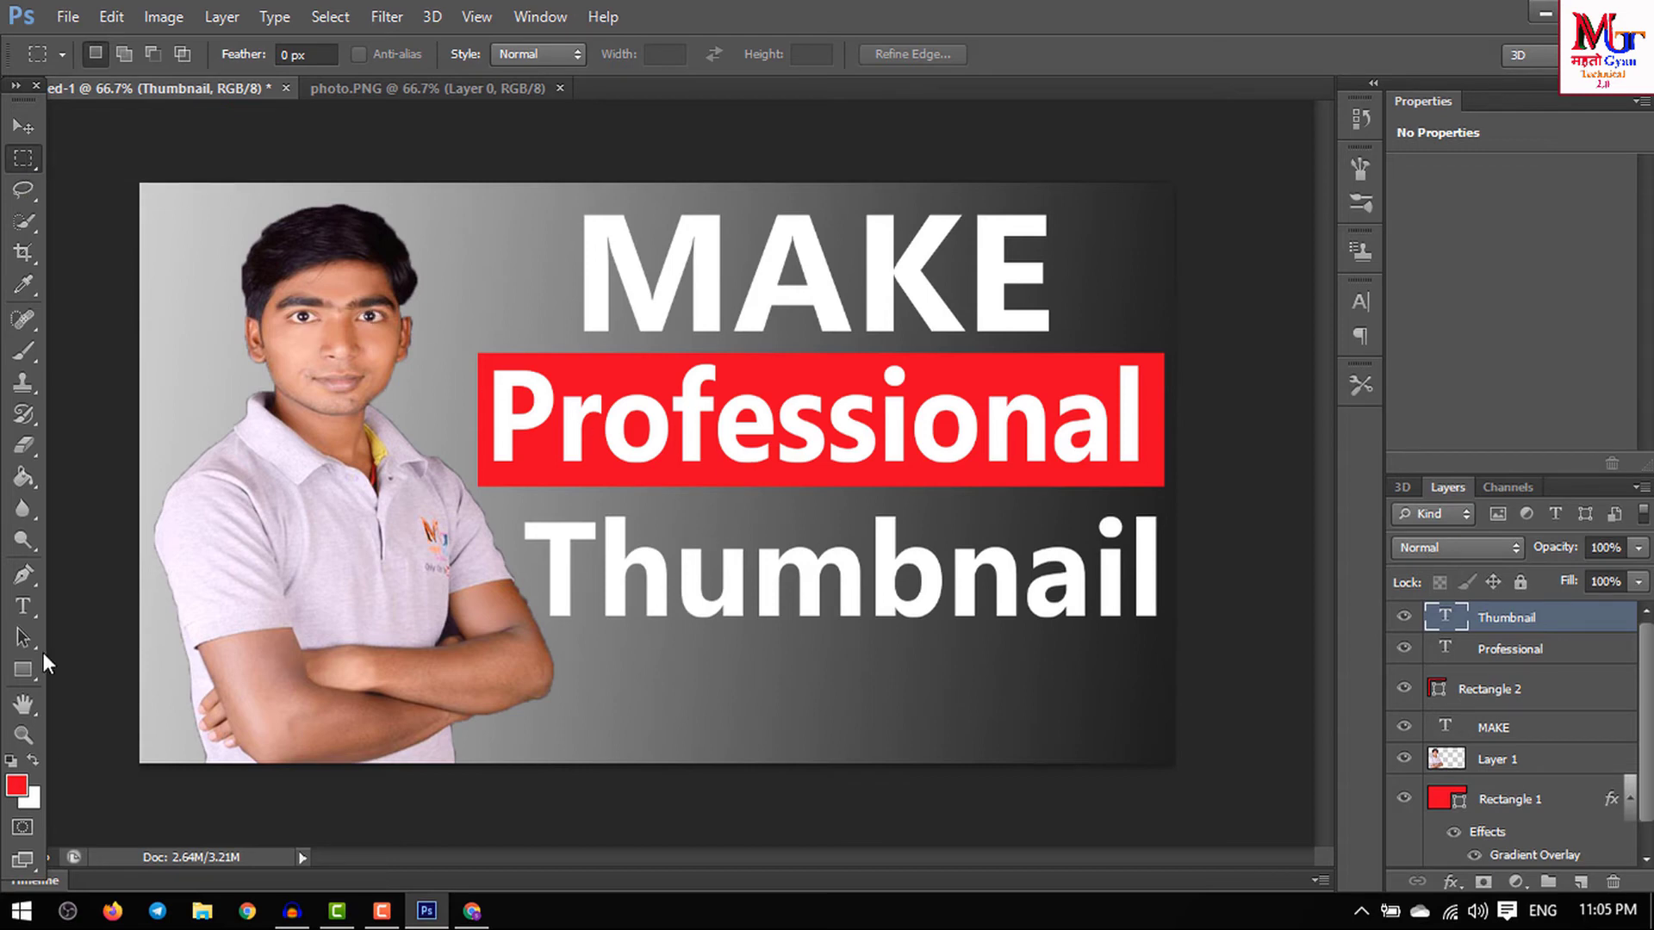
# - Draw a red rectangle across the bottom-left corner and nudge it down to the edge
pyautogui.click(23, 610)
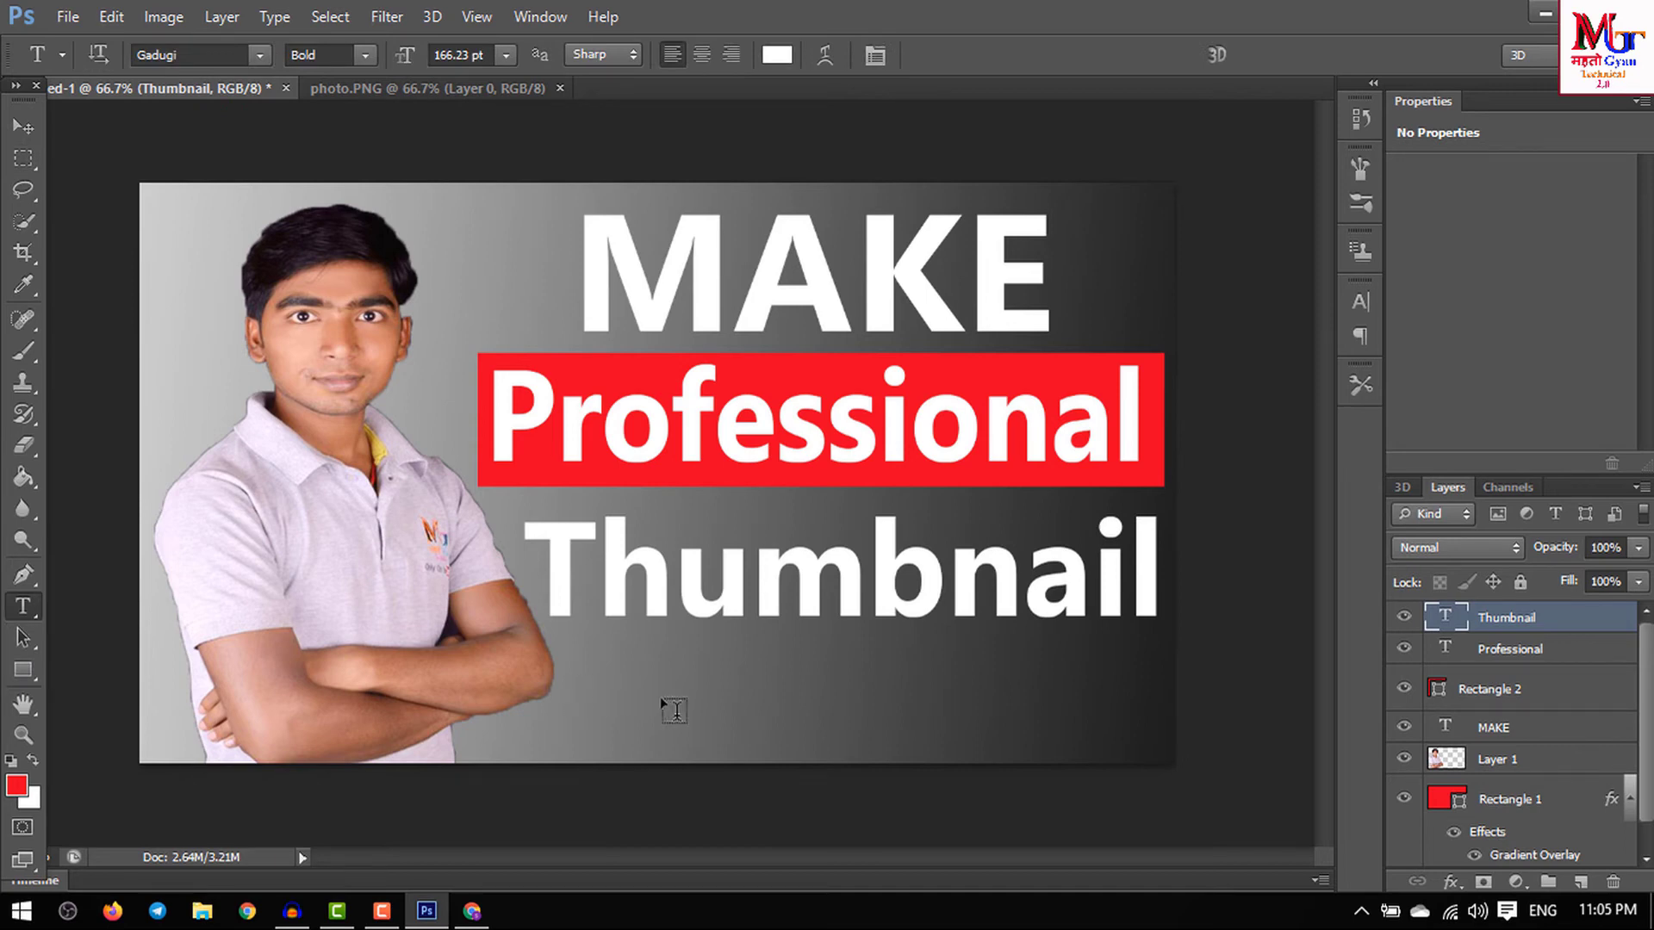
pyautogui.click(23, 670)
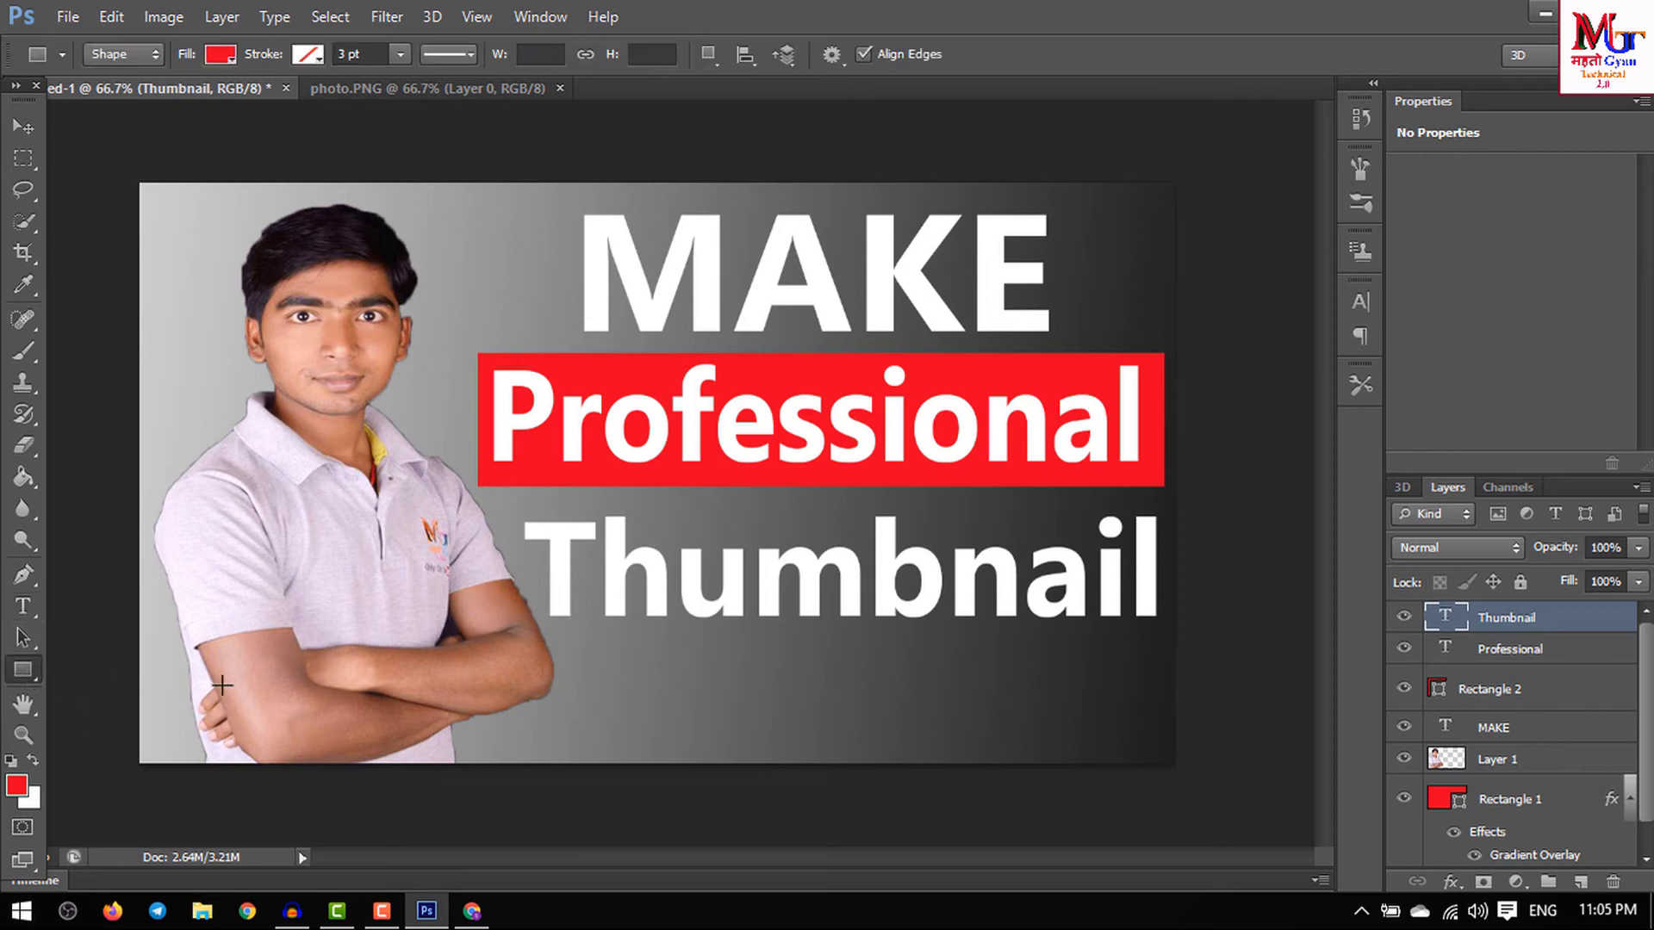
pyautogui.moveTo(139, 662); pyautogui.dragTo(546, 759)
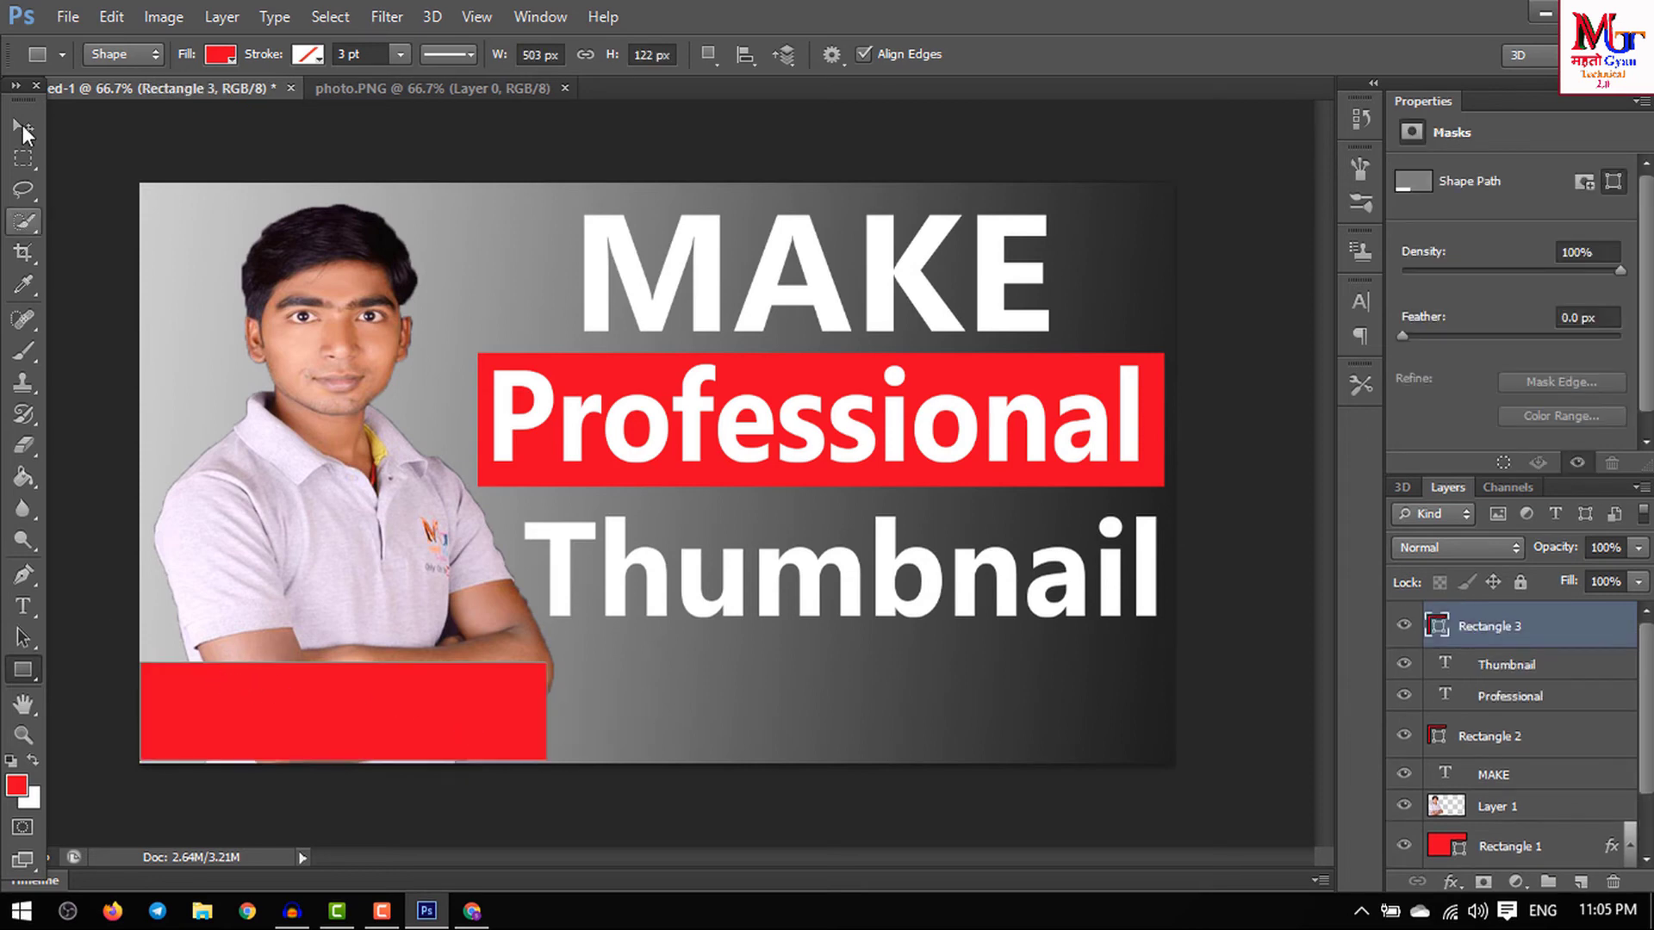
pyautogui.click(23, 126)
pyautogui.moveTo(270, 697); pyautogui.dragTo(267, 710)
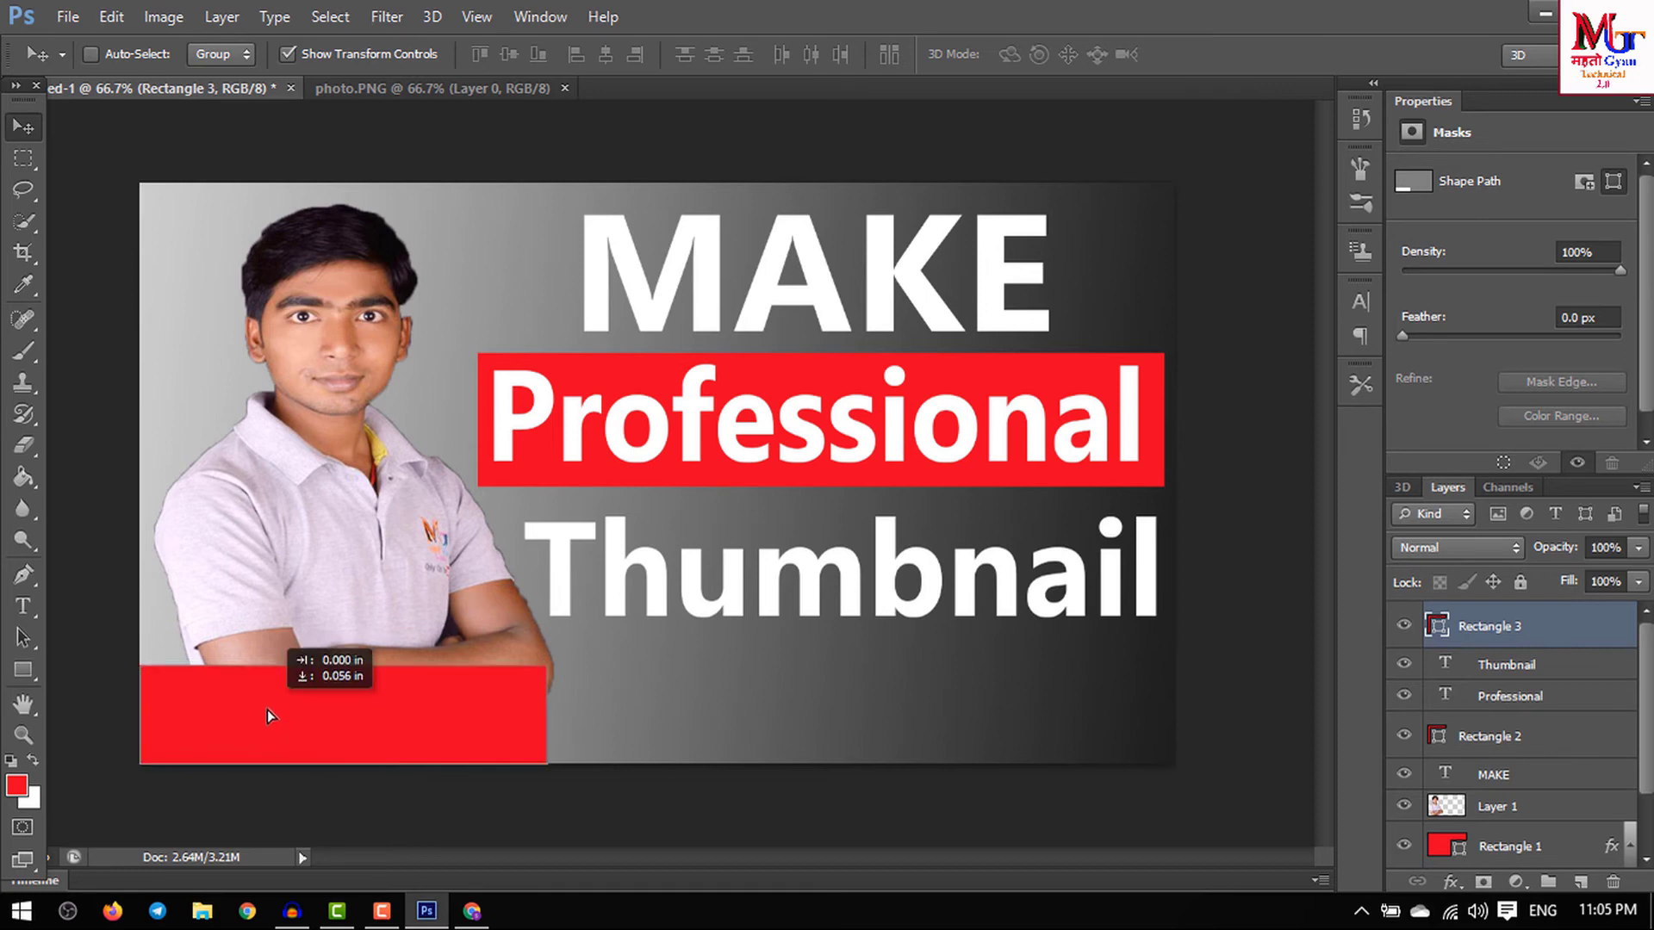
# - Create a 30 pt 'TUTORIAL' text layer at the bottom of the canvas
pyautogui.click(26, 606)
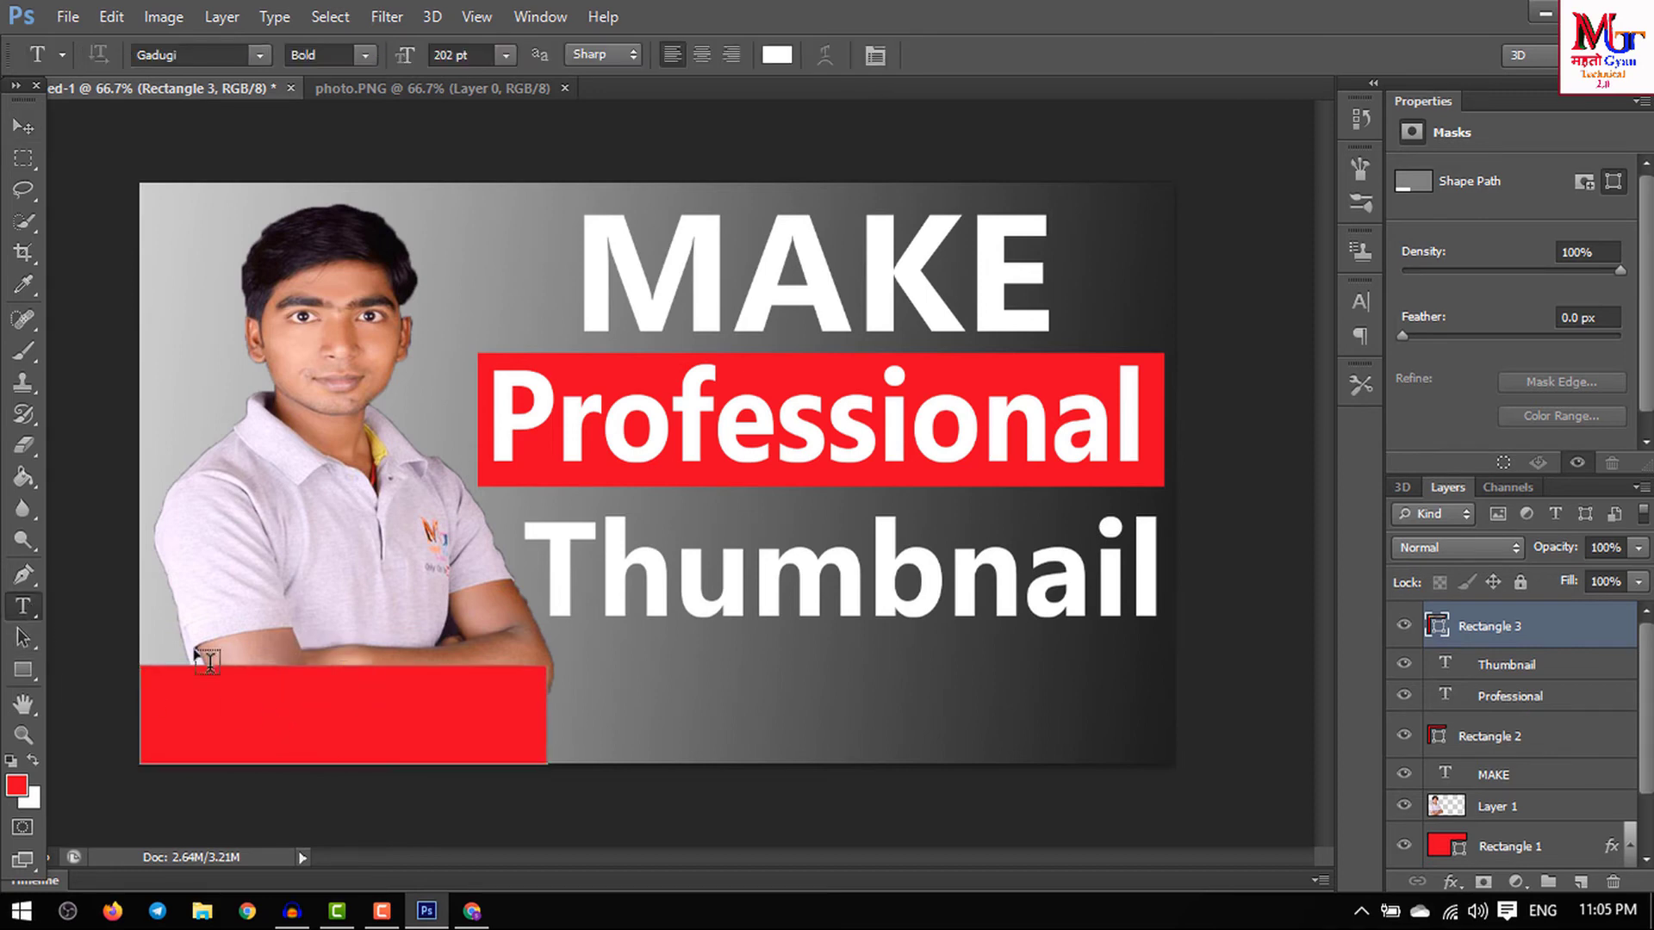
pyautogui.click(668, 717)
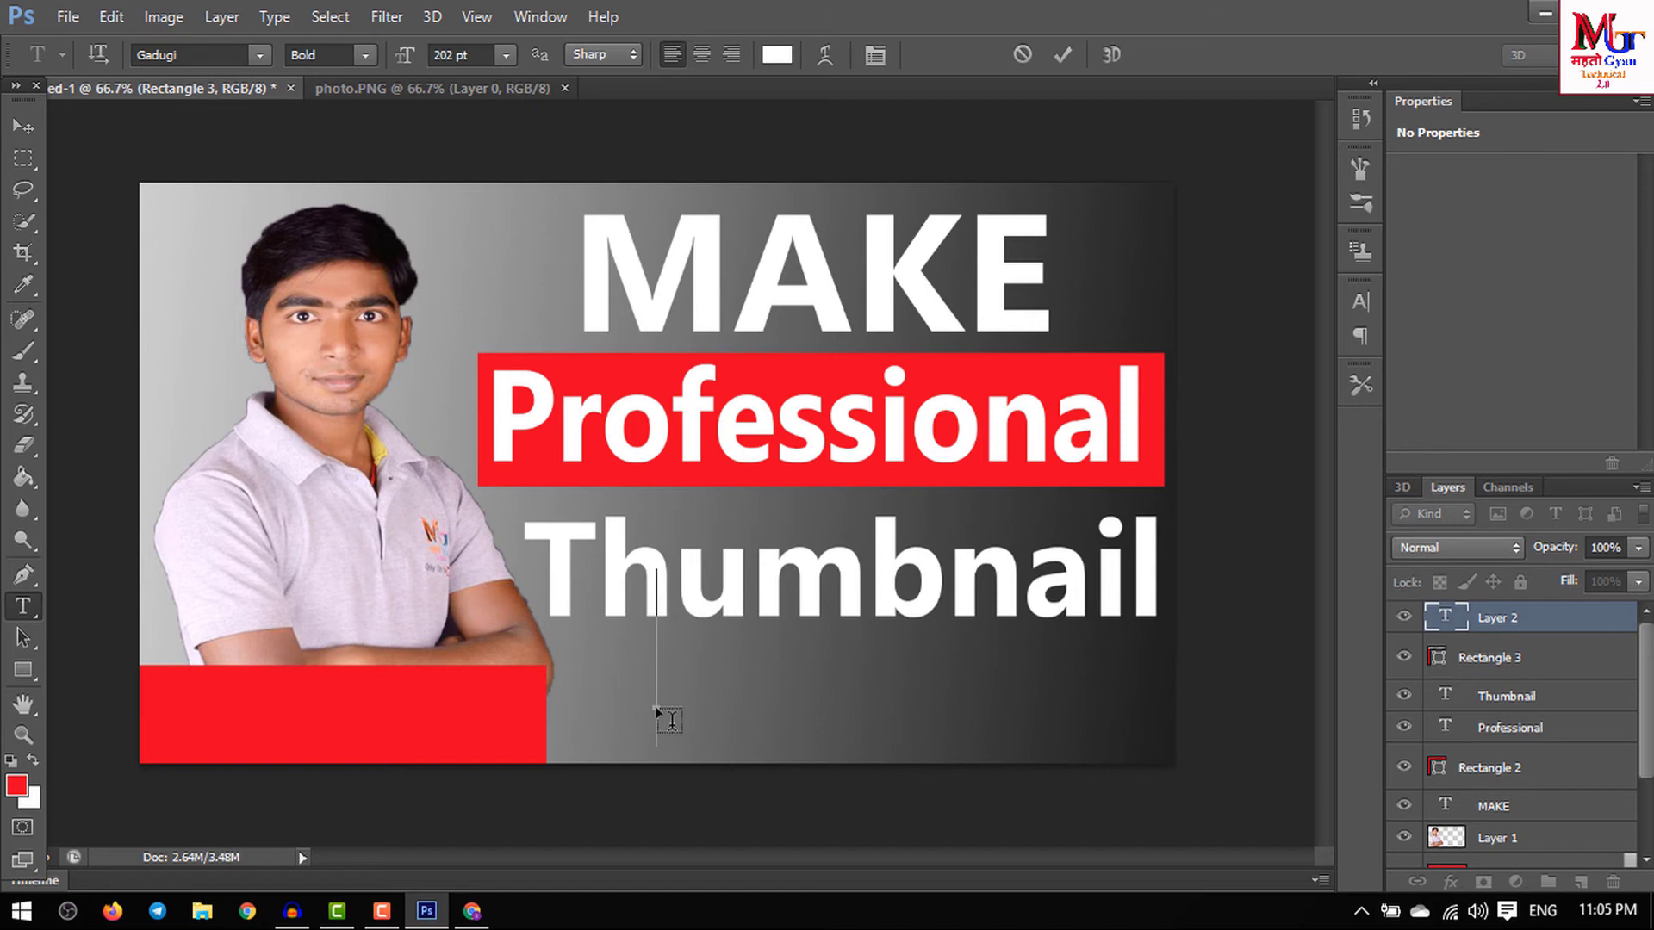
pyautogui.write('t')
pyautogui.press('BackSpace')
pyautogui.click(507, 55)
pyautogui.click(487, 358)
pyautogui.write('TORIAL')
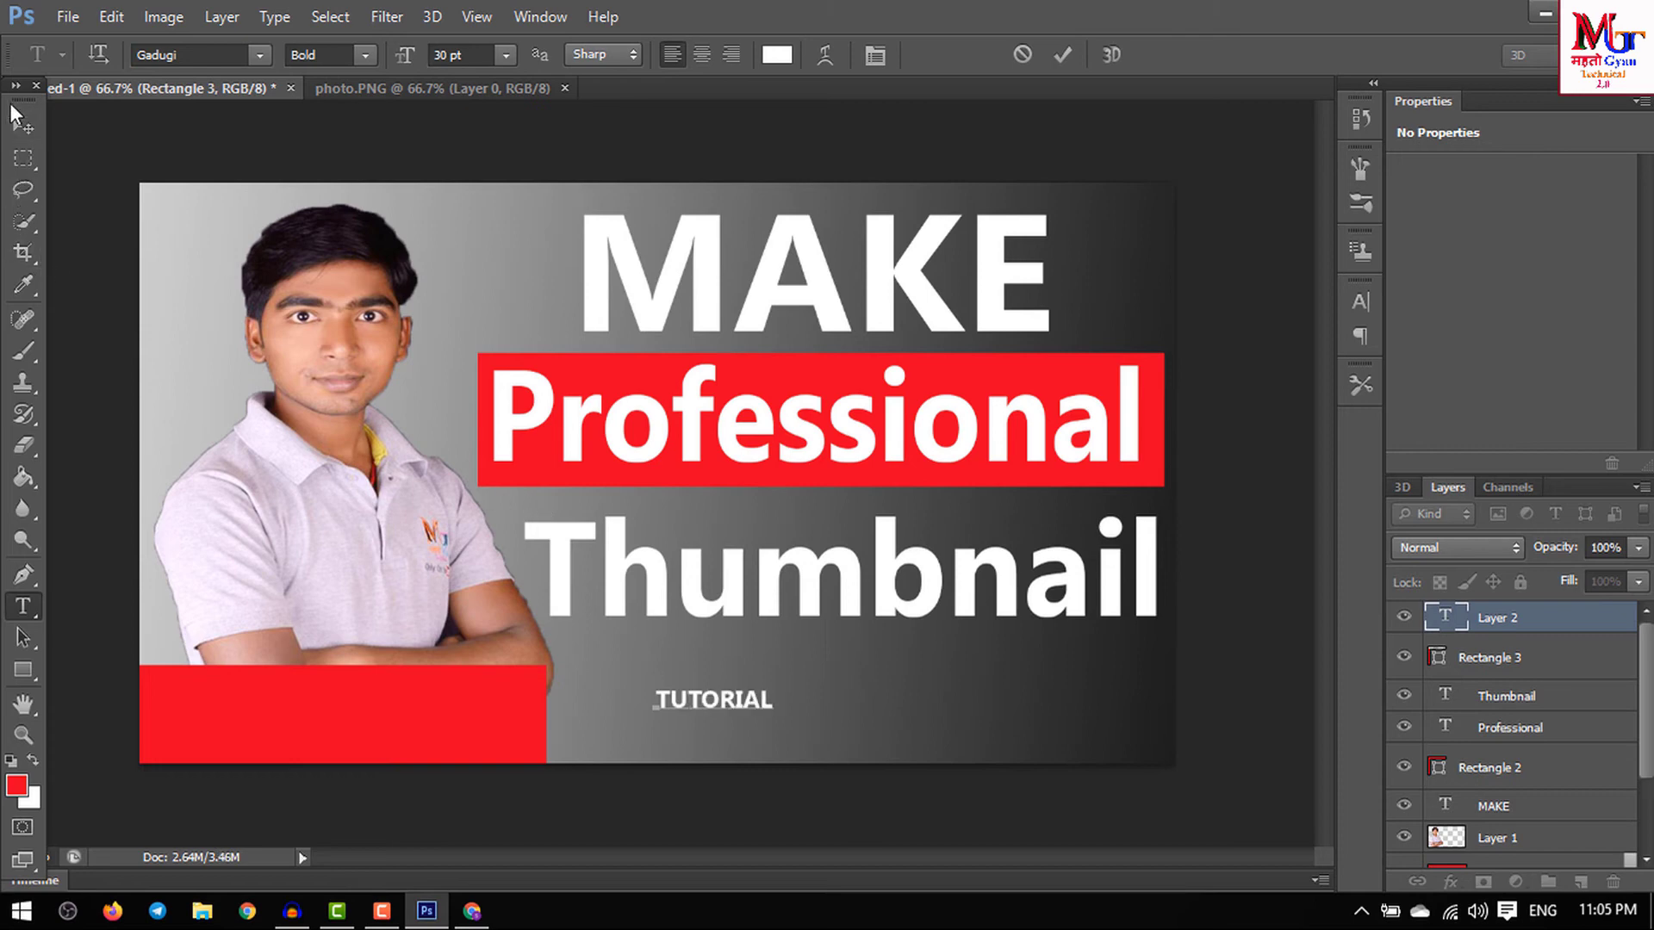
pyautogui.click(21, 126)
# - Move TUTORIAL onto the red bar and stretch it larger and wider
pyautogui.moveTo(749, 708); pyautogui.dragTo(379, 729)
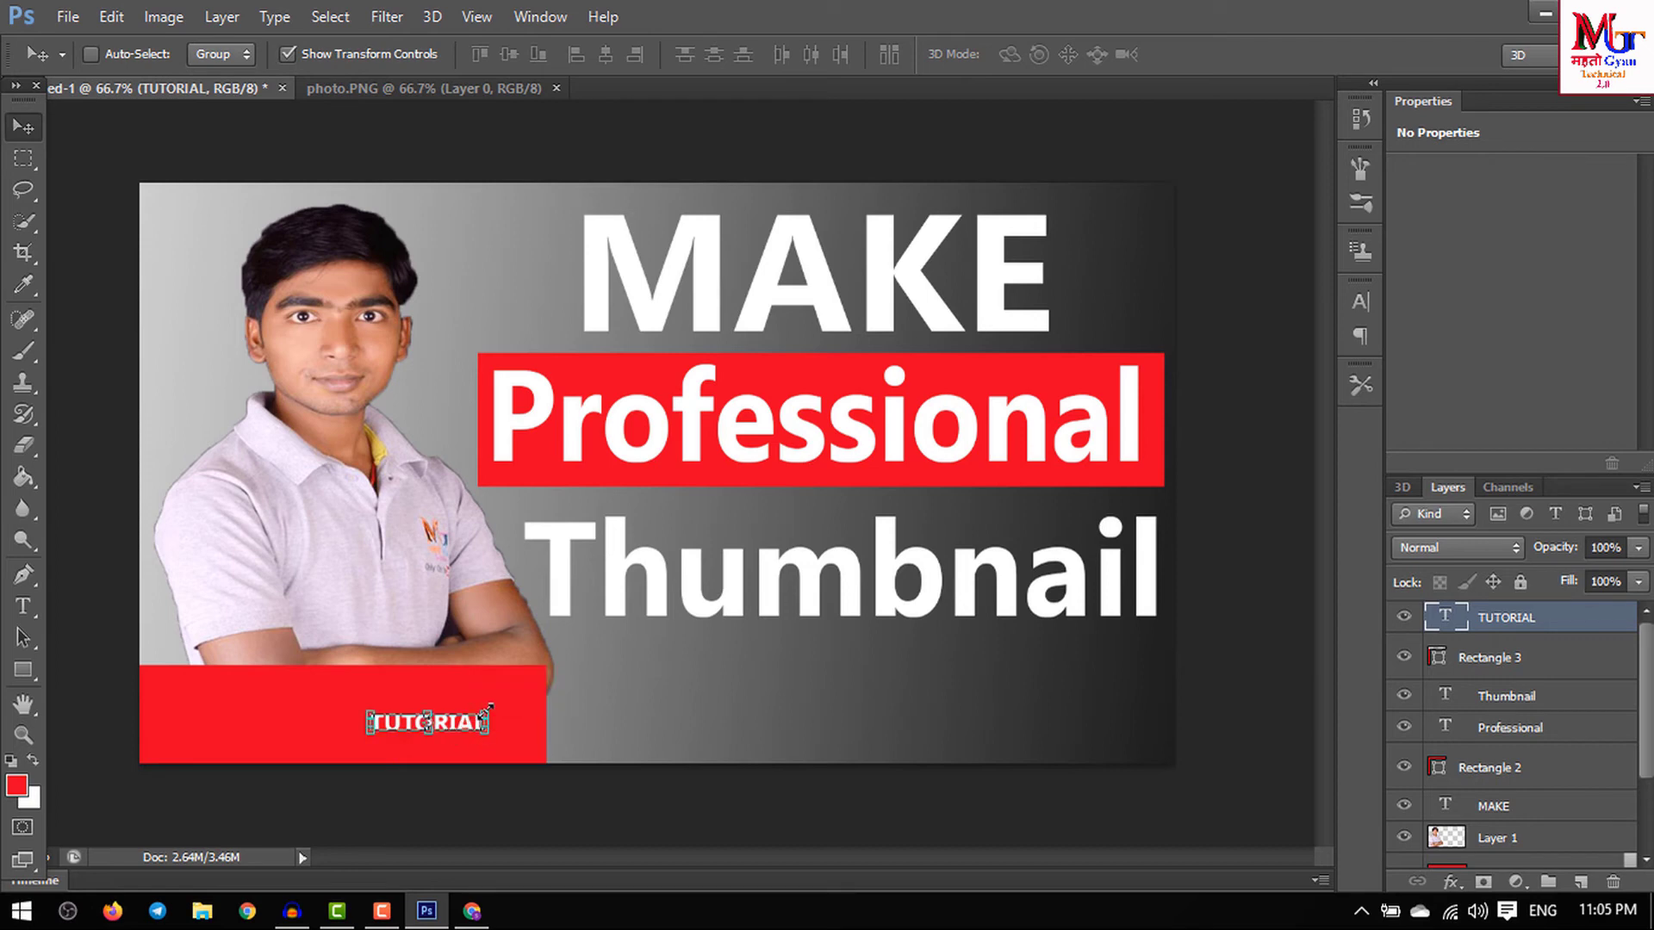
pyautogui.moveTo(488, 710)
pyautogui.mouseDown()
pyautogui.moveTo(600, 659)
pyautogui.moveTo(464, 742)
pyautogui.mouseUp()
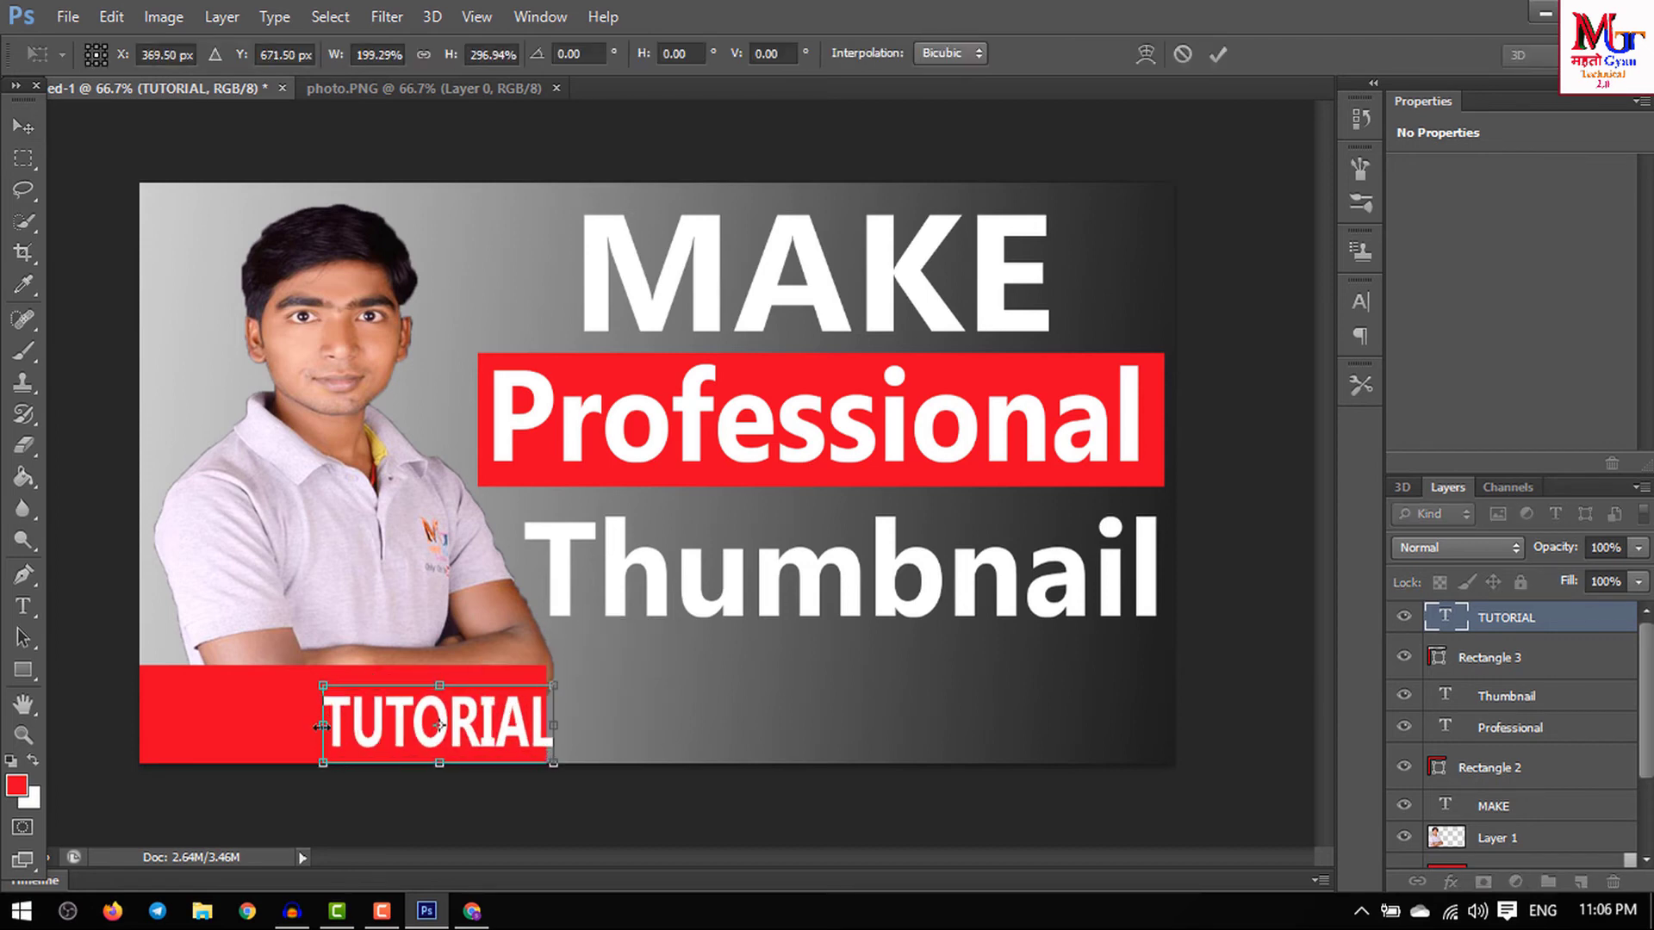
pyautogui.moveTo(321, 726); pyautogui.dragTo(273, 726)
pyautogui.press('Return')
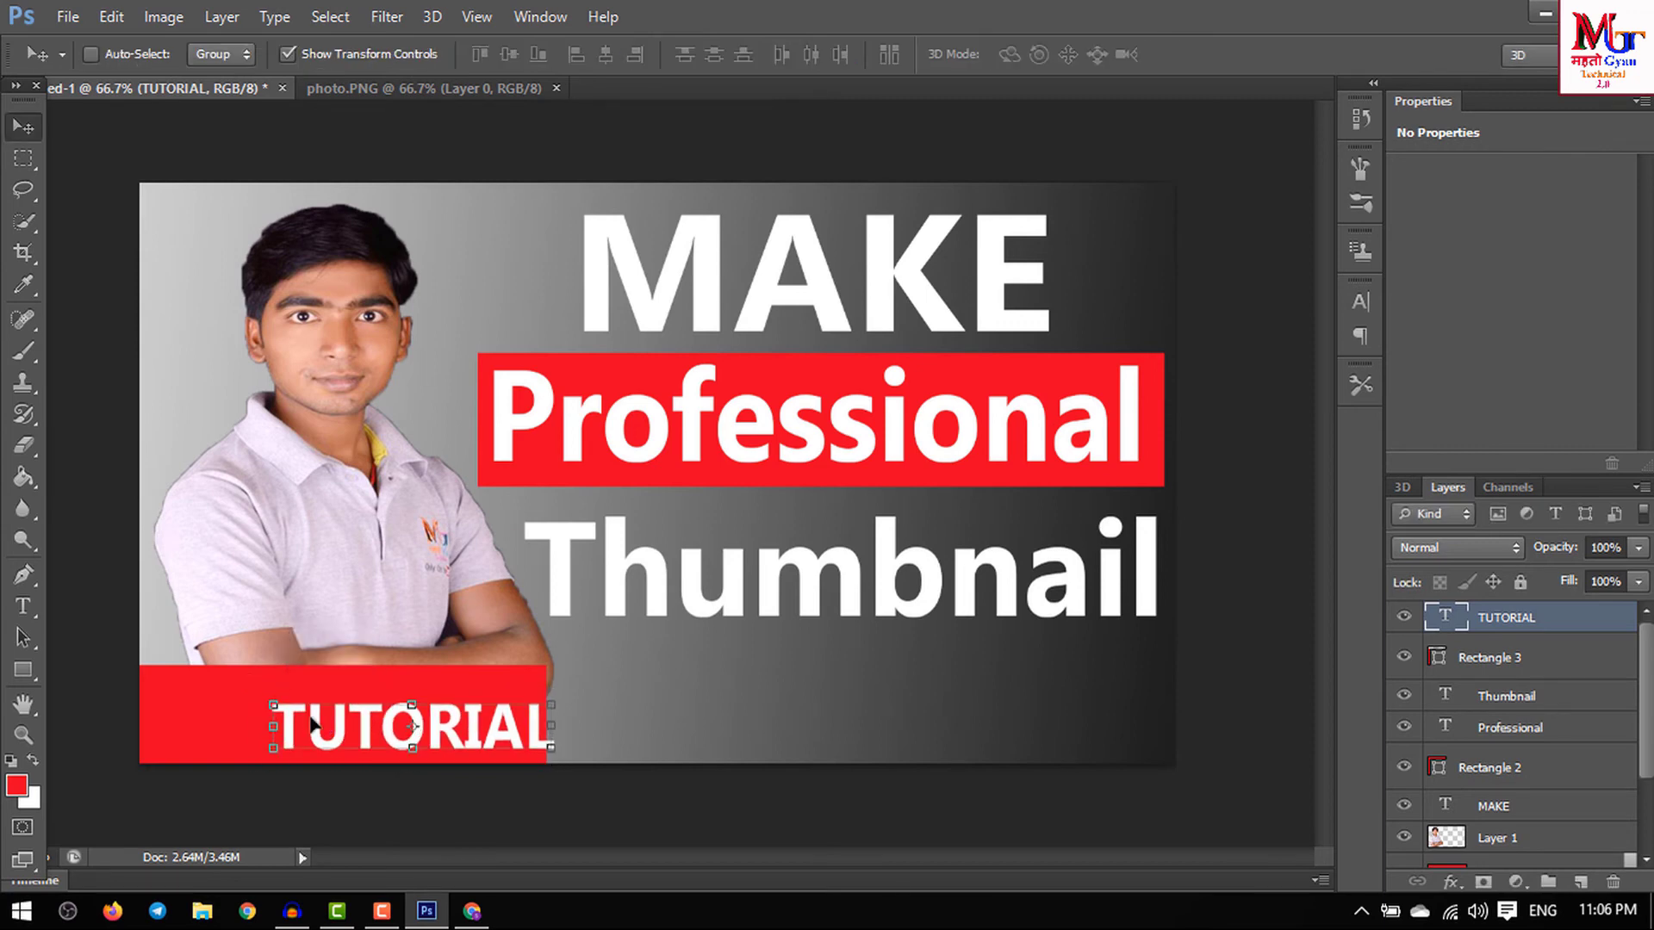
pyautogui.moveTo(311, 729); pyautogui.dragTo(282, 718)
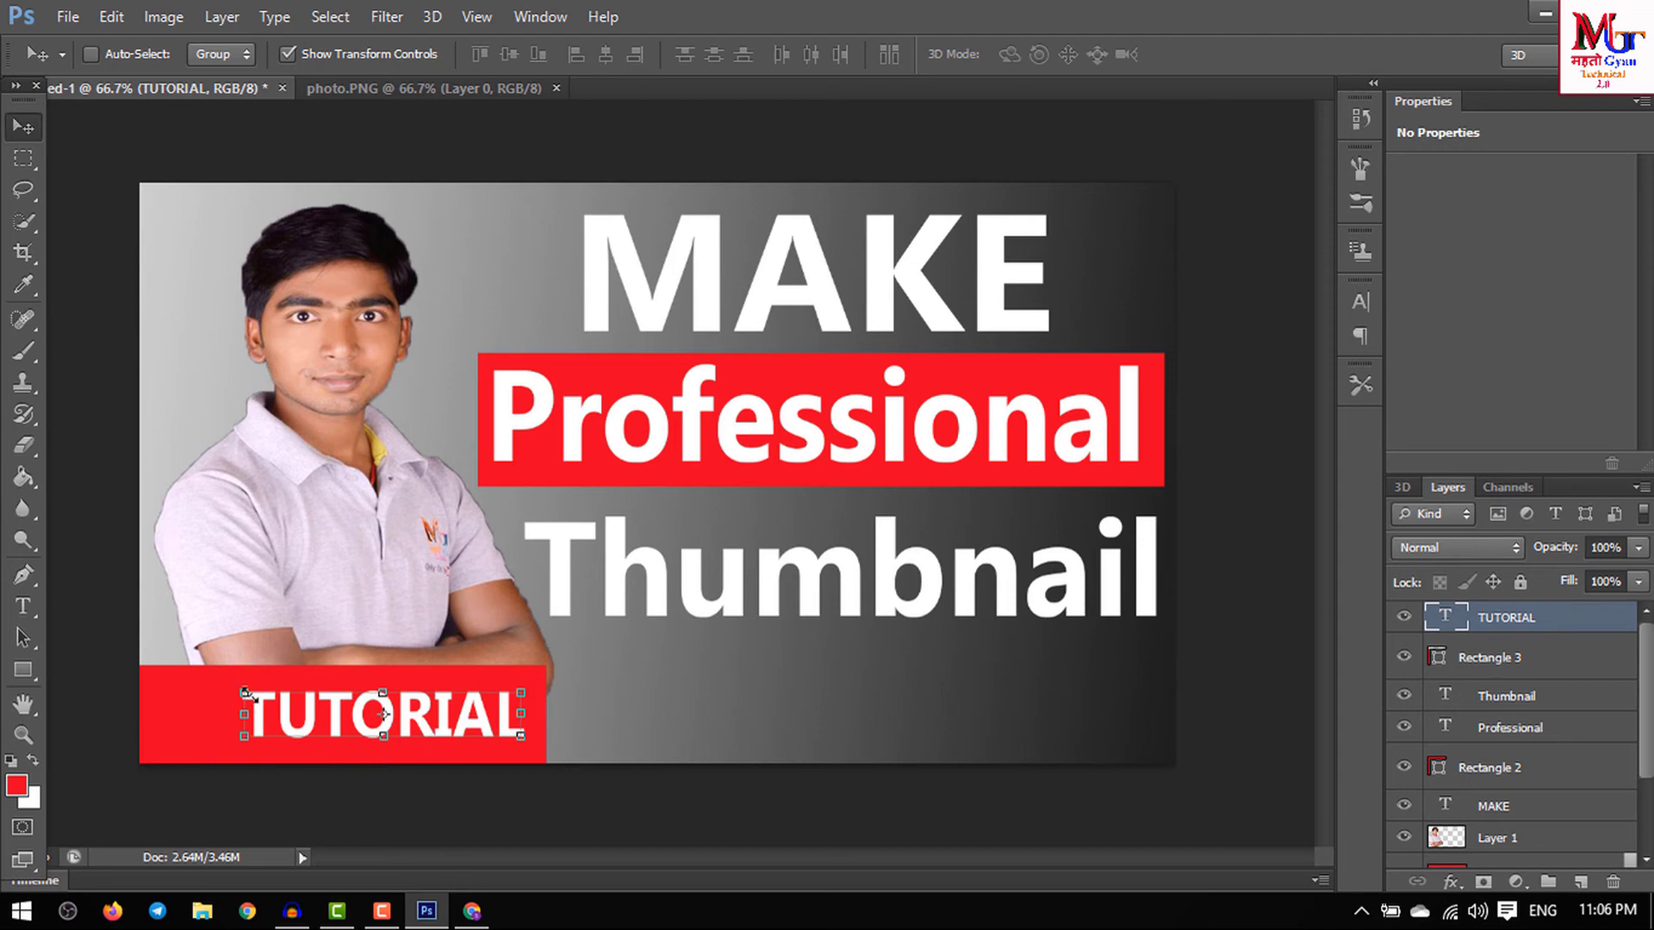
# - Edit the text to read 'HINDI TUTORIAL', discarding the separate HI attempt
pyautogui.click(23, 606)
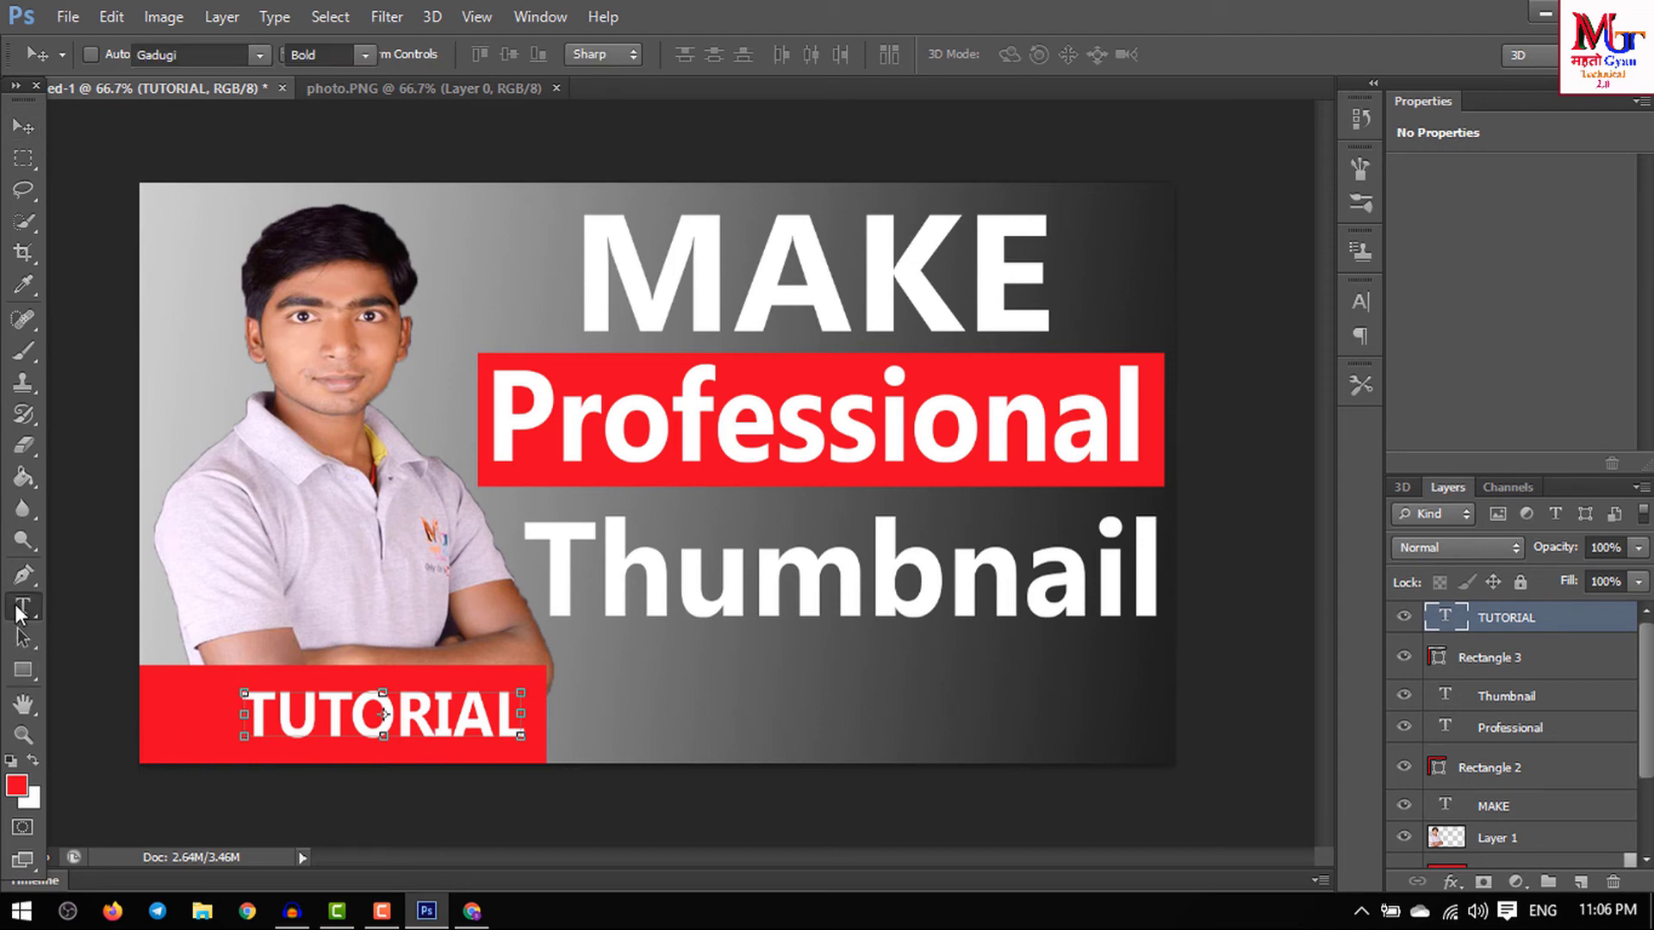
pyautogui.click(184, 722)
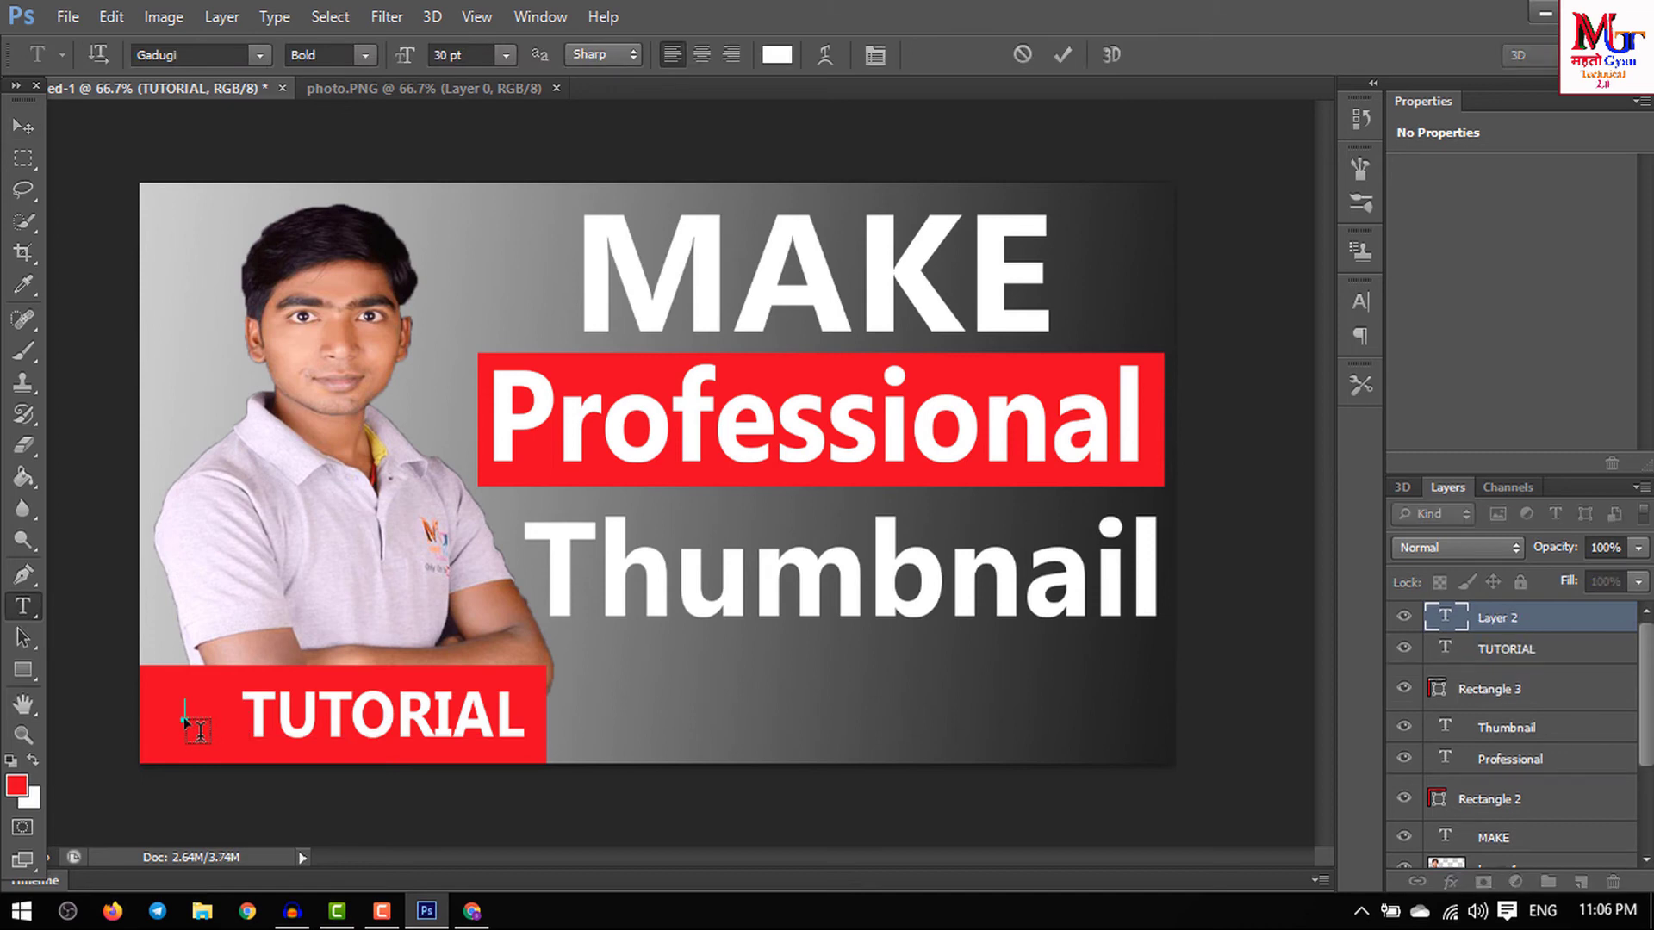
pyautogui.write('HI')
pyautogui.press('Escape')
pyautogui.click(259, 706)
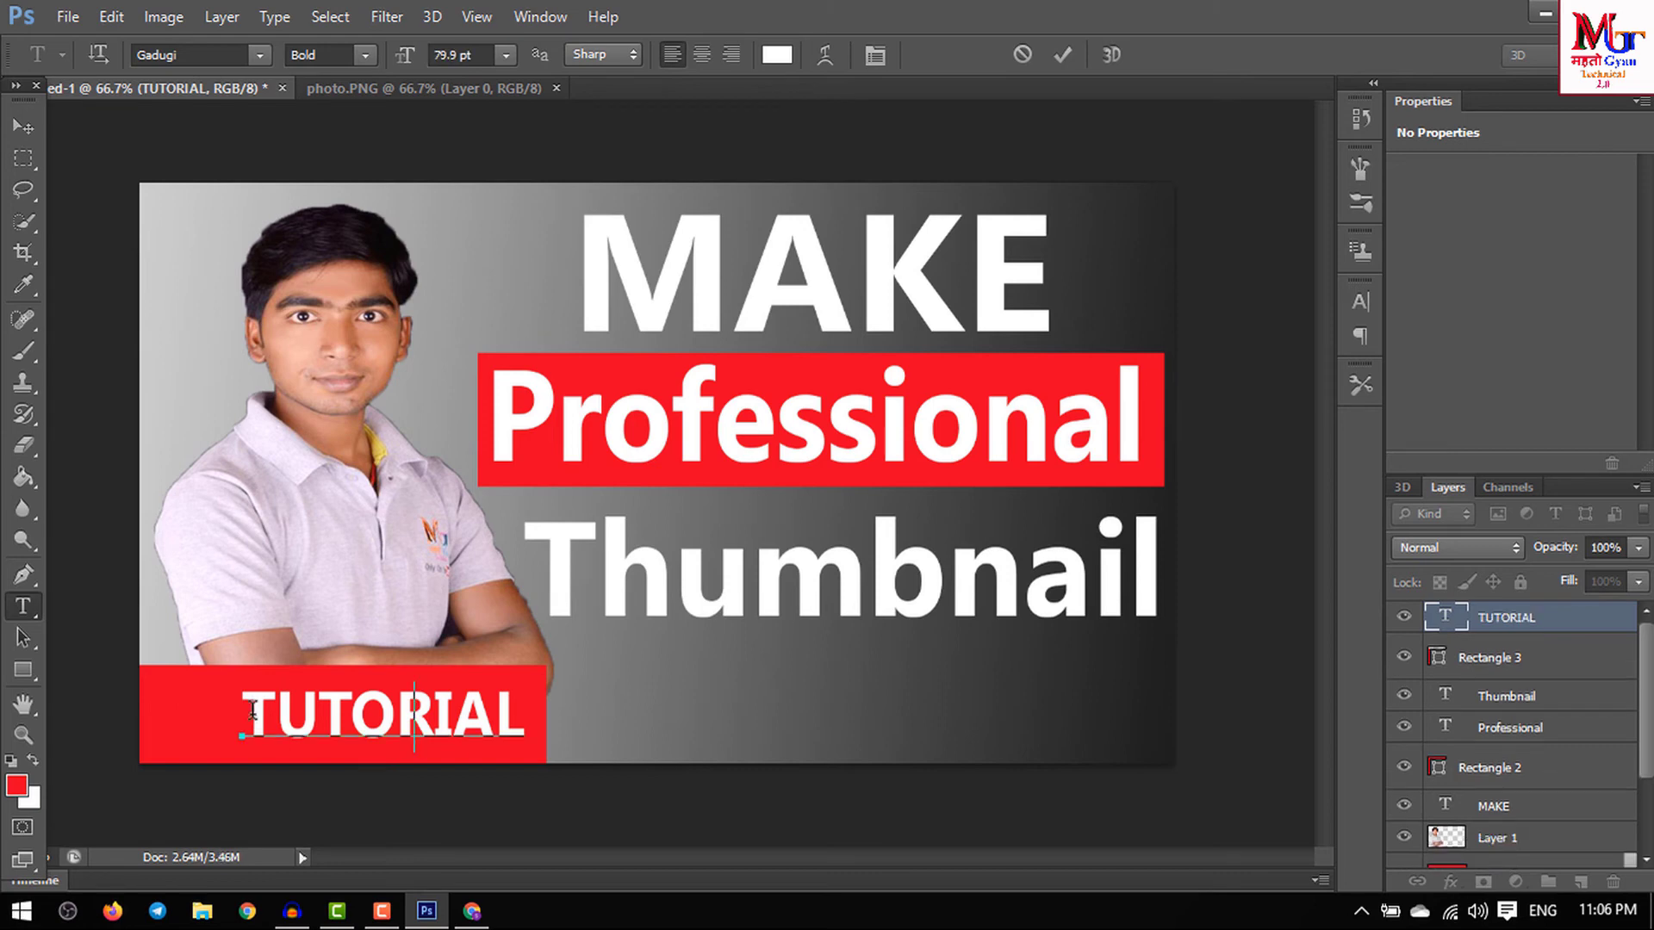
pyautogui.write('HINDI')
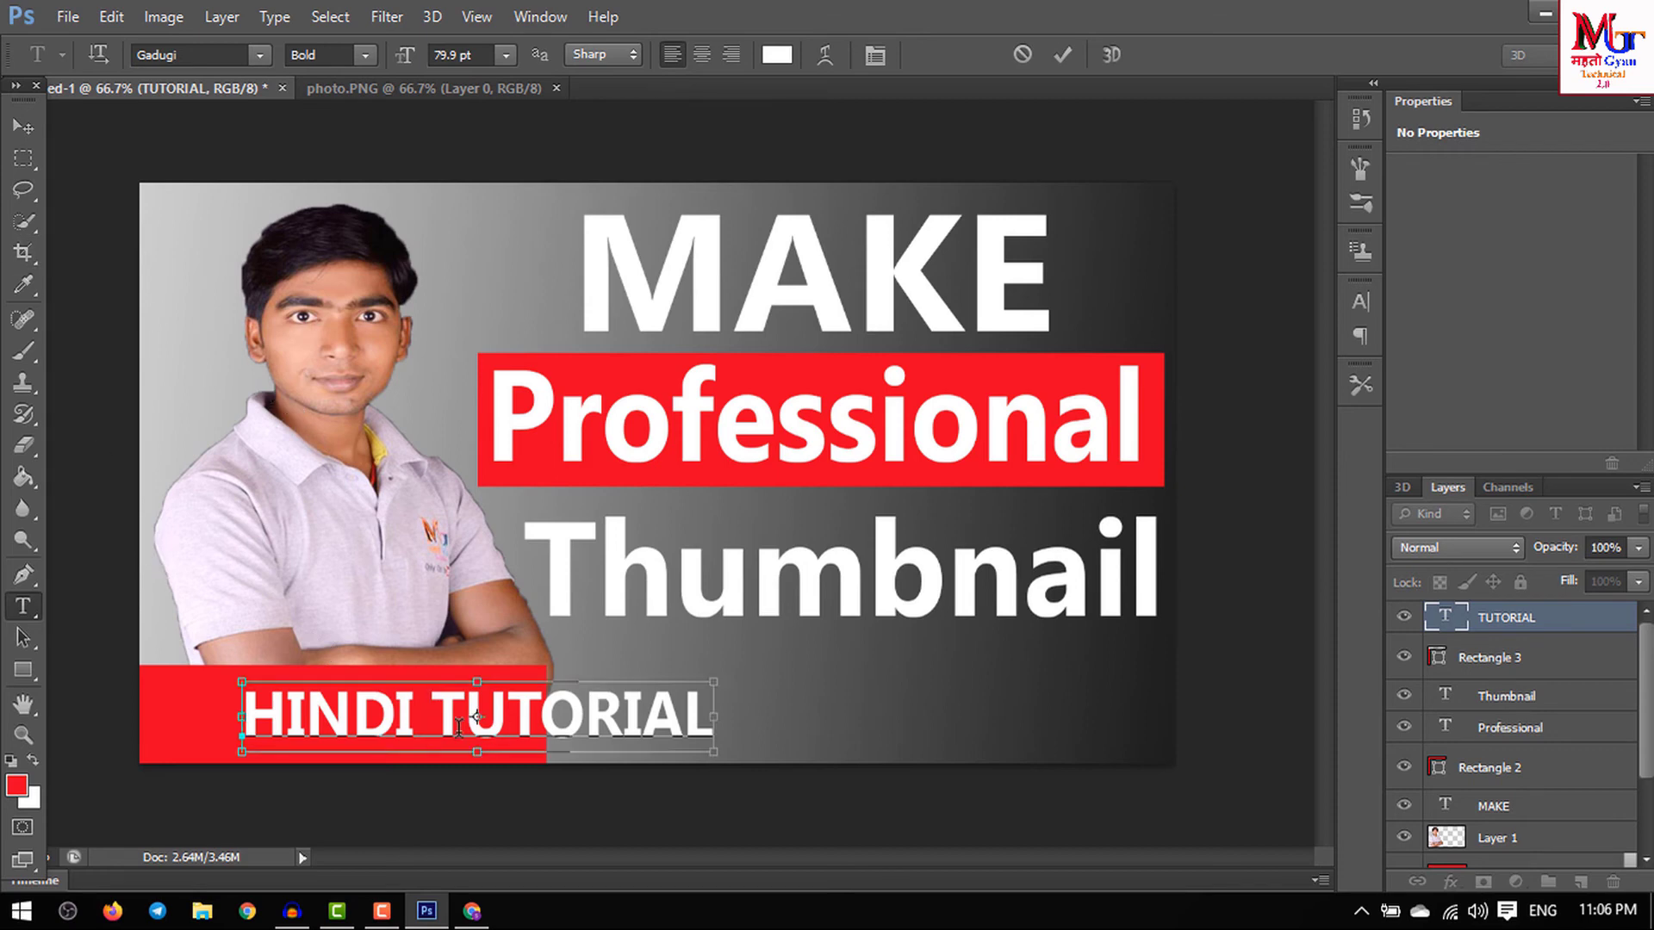
pyautogui.hotkey('ctrl', 'a')
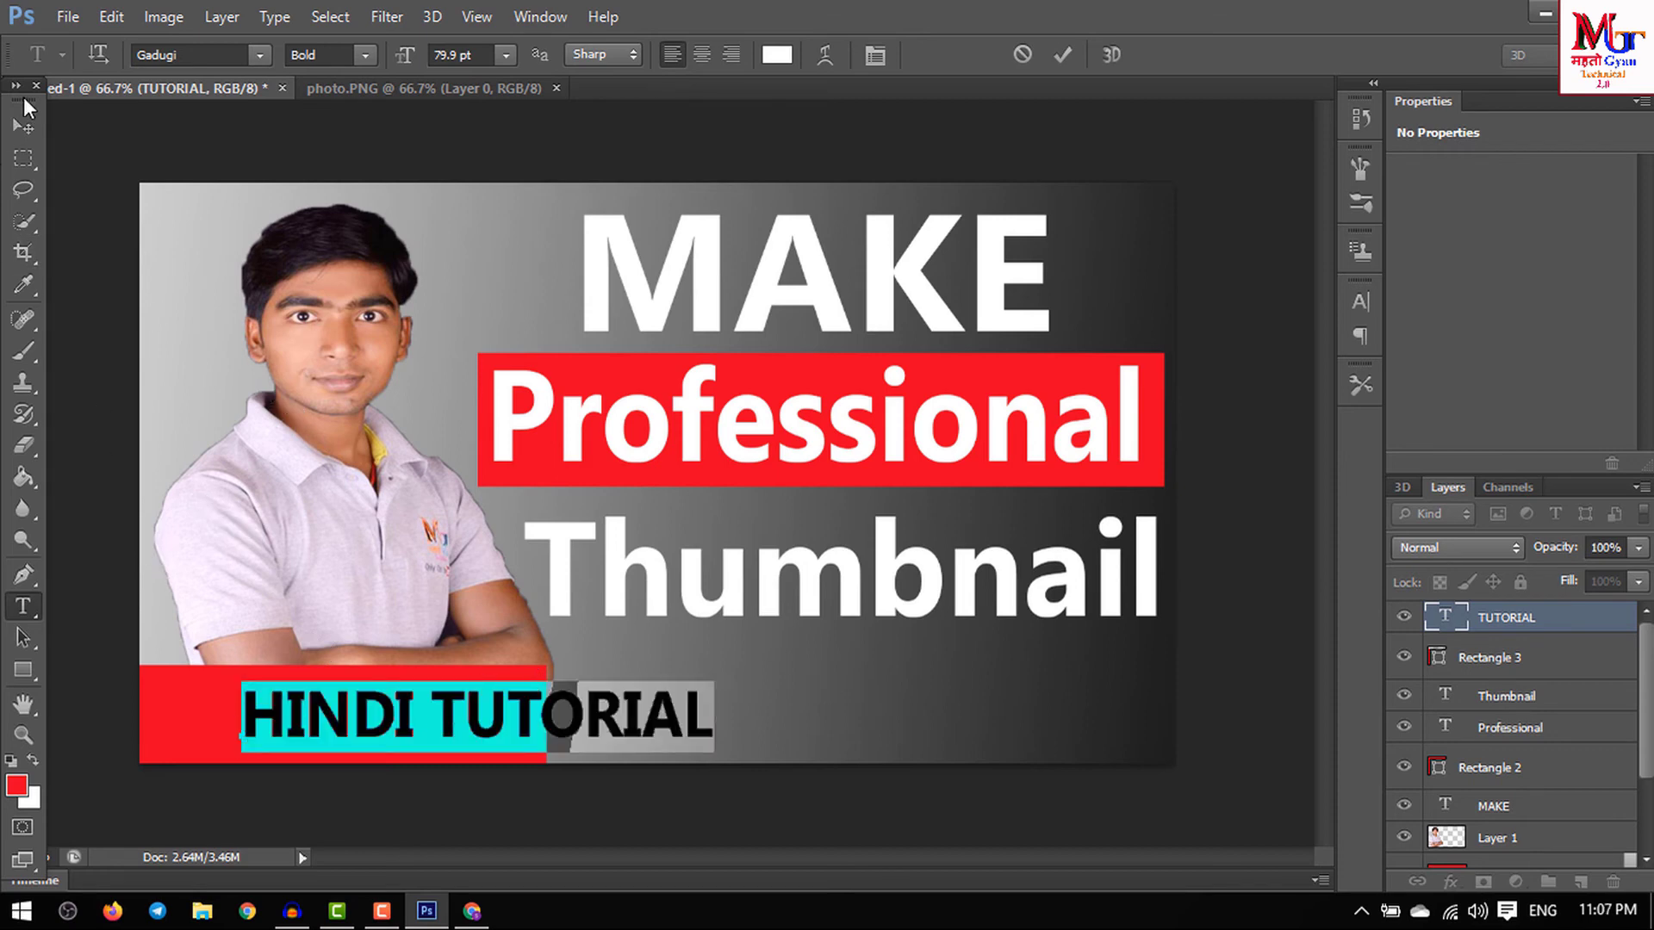
pyautogui.click(23, 125)
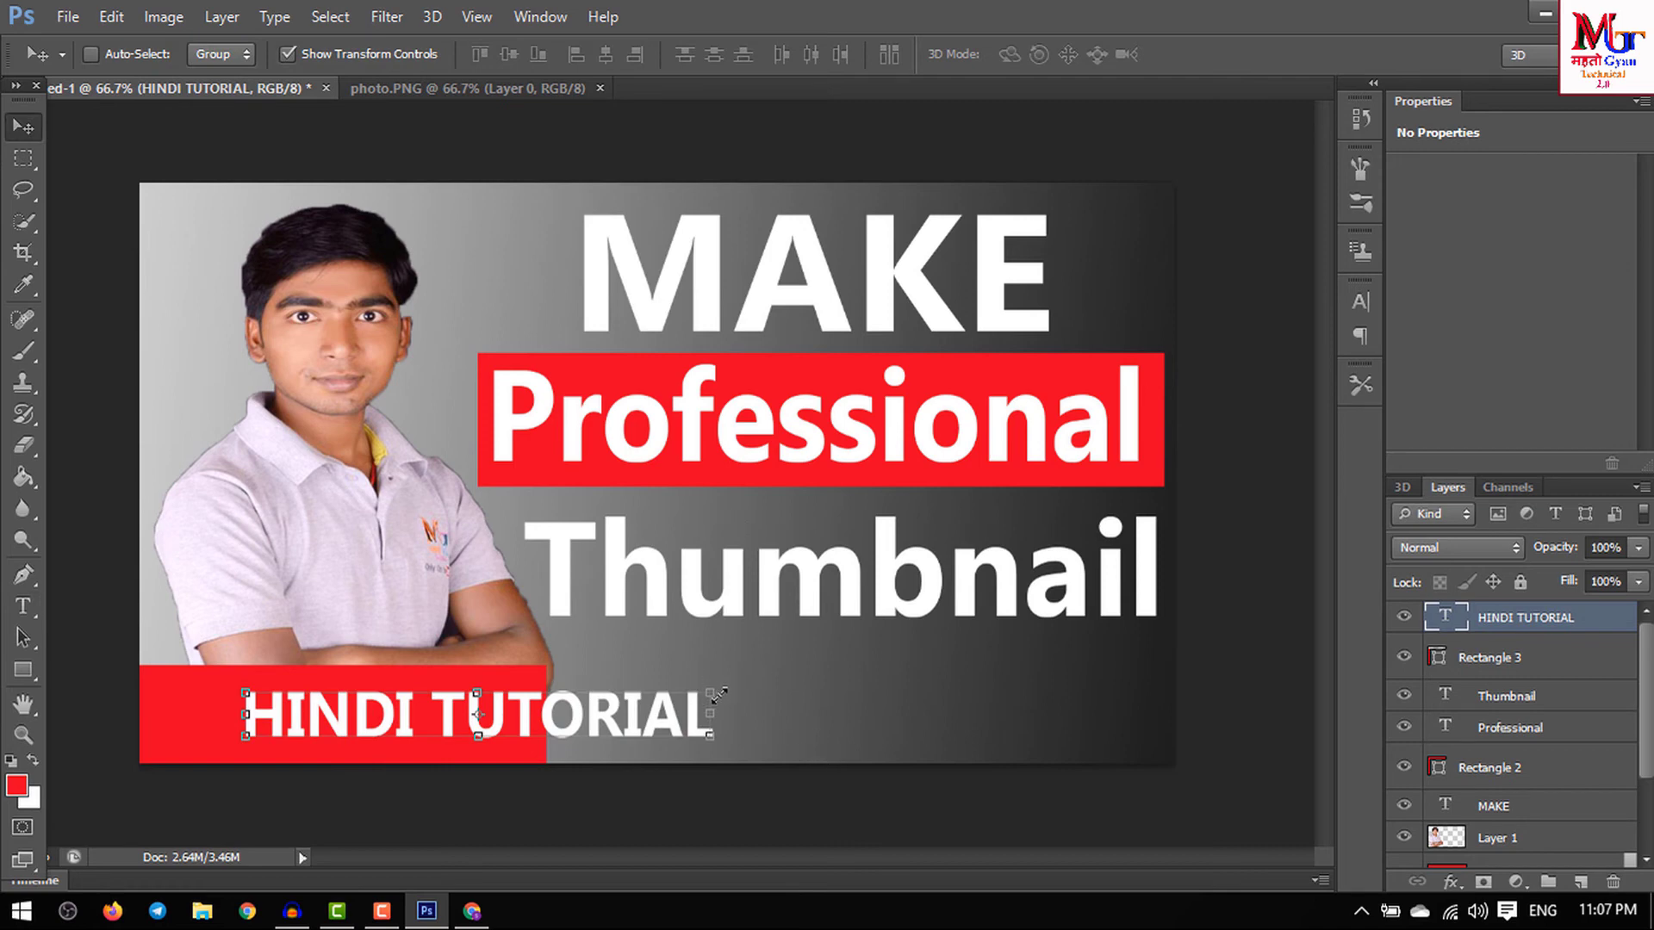
# - Shrink HINDI TUTORIAL to fit the red bar and nudge it left and down
pyautogui.moveTo(718, 694)
pyautogui.mouseDown()
pyautogui.moveTo(548, 683)
pyautogui.moveTo(422, 718)
pyautogui.moveTo(536, 680)
pyautogui.mouseUp()
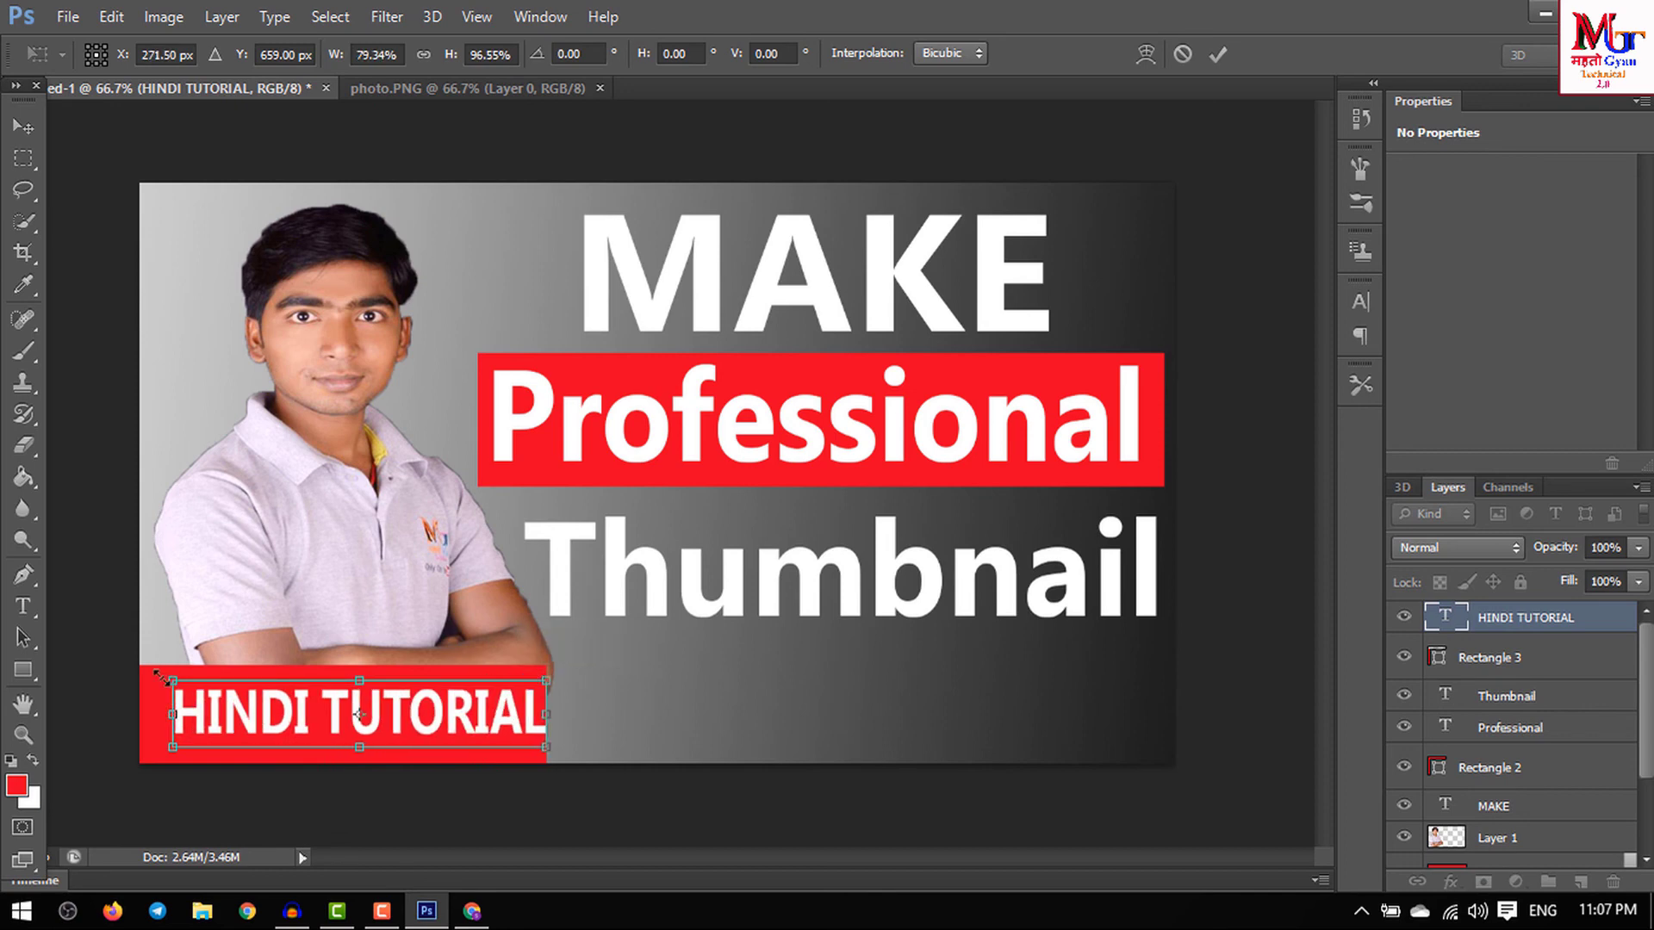
pyautogui.moveTo(163, 677); pyautogui.dragTo(152, 675)
pyautogui.press('Return')
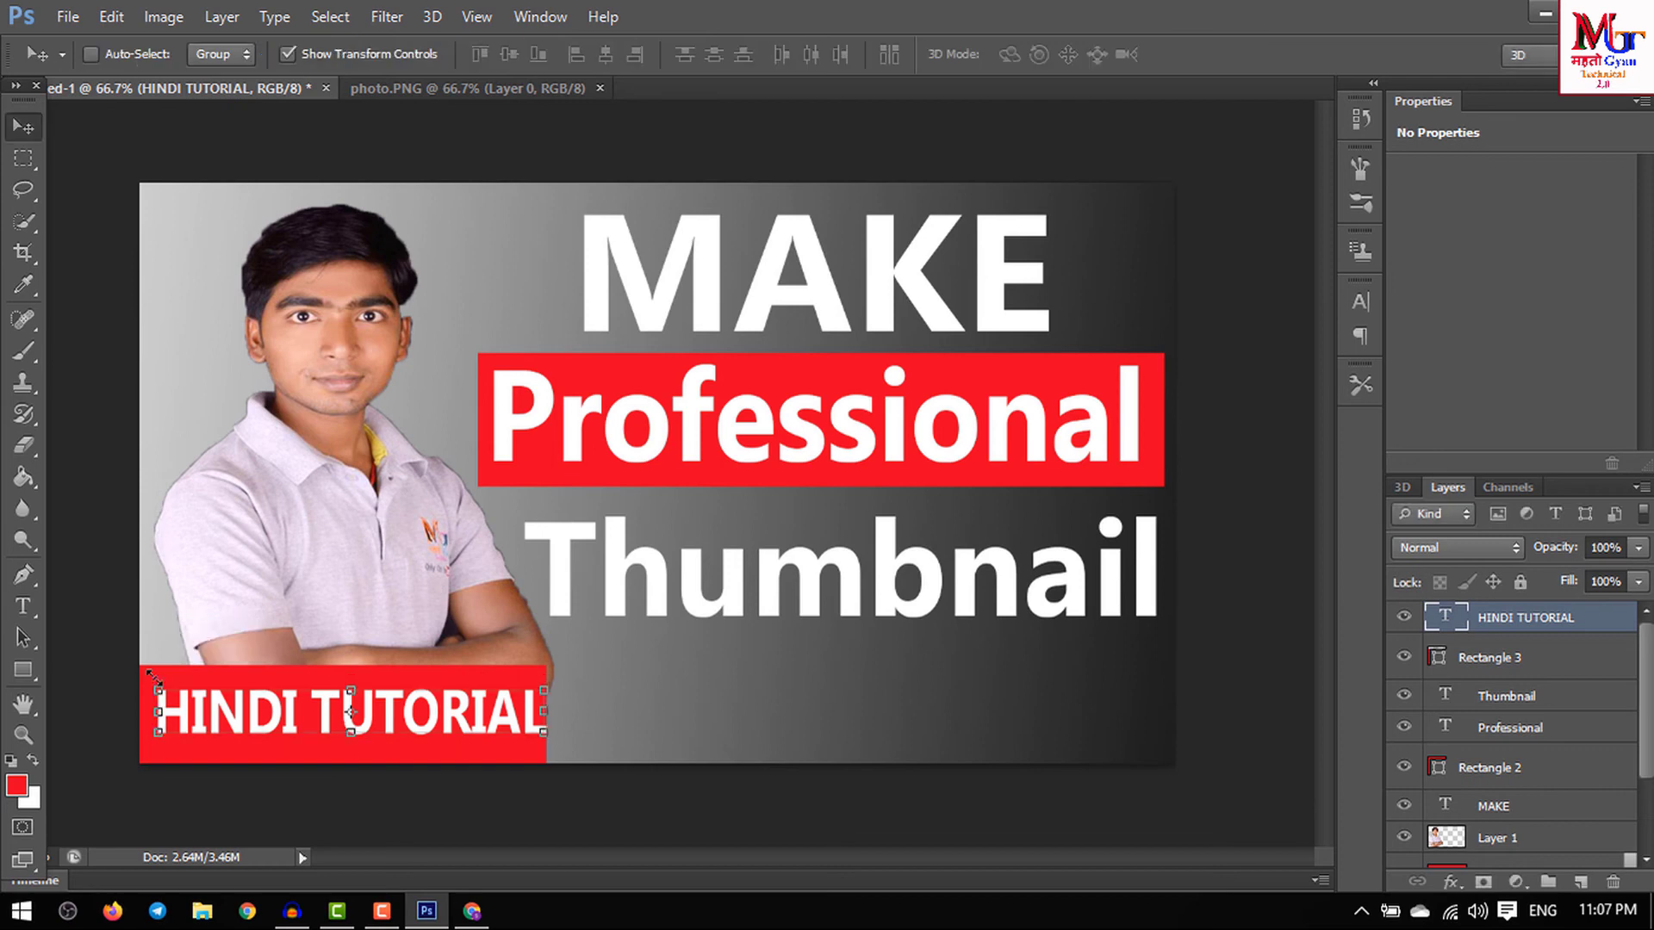
pyautogui.press('Left')
pyautogui.press('Left')
pyautogui.press('Left')
pyautogui.press('Left')
pyautogui.press('Left')
pyautogui.press('Left')
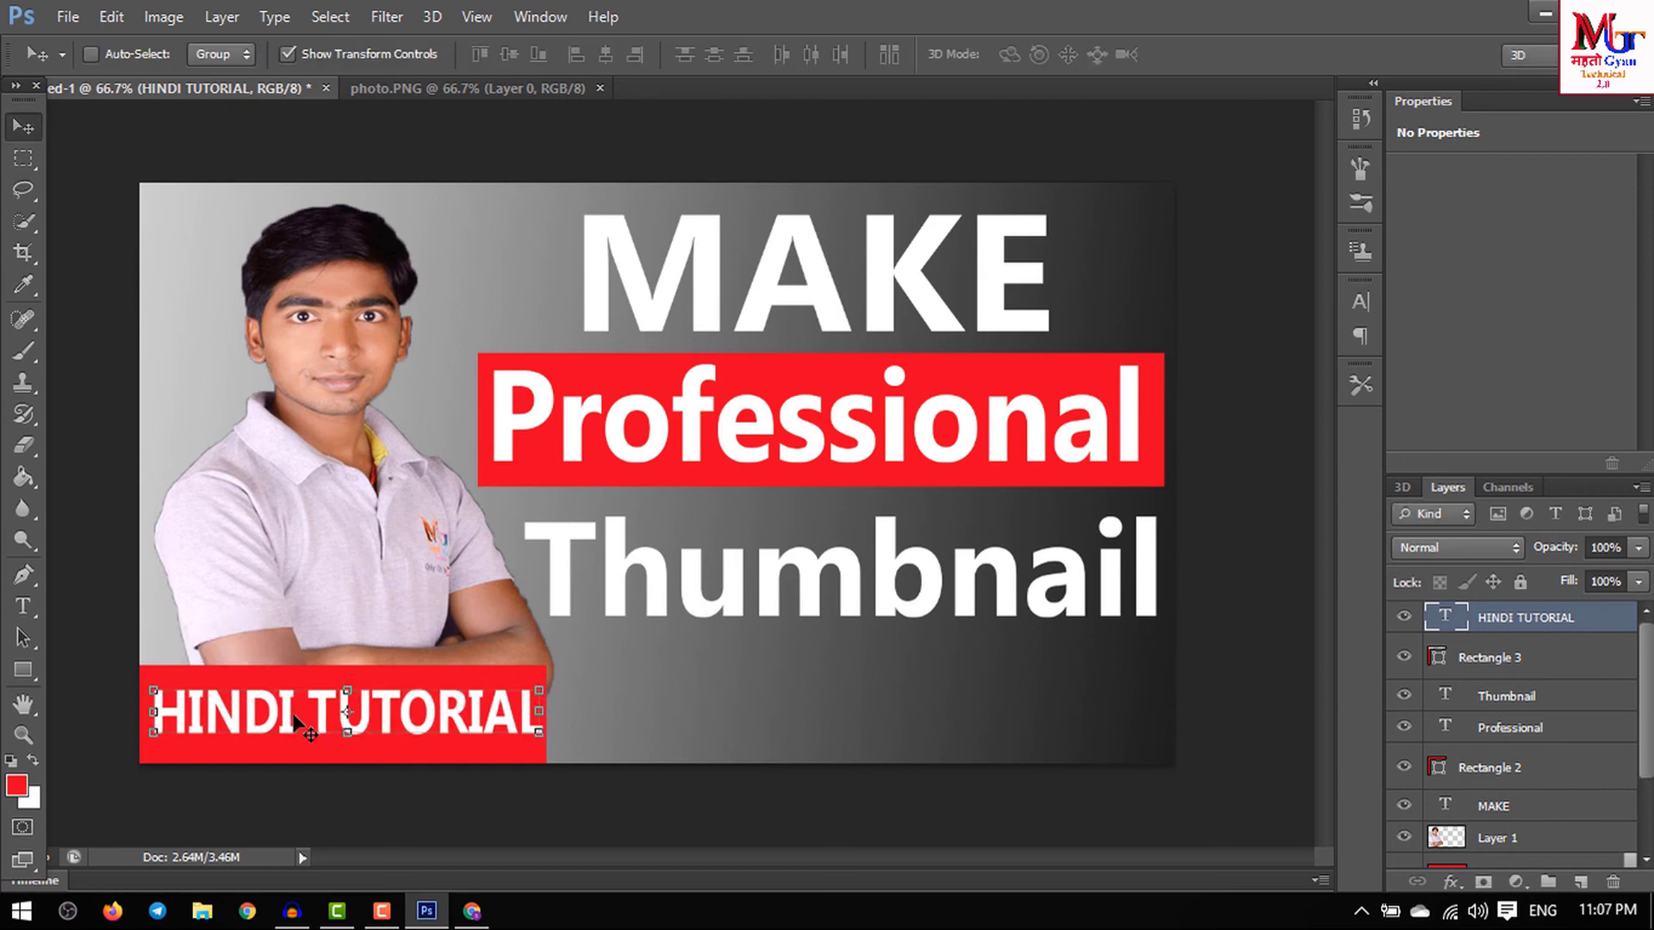
pyautogui.press('Left')
pyautogui.press('Left')
pyautogui.press('Left')
pyautogui.press('Left')
pyautogui.press('Left')
pyautogui.press('Left')
pyautogui.press('Down')
pyautogui.press('Down')
pyautogui.press('Down')
pyautogui.press('Down')
pyautogui.press('Down')
pyautogui.press('Down')
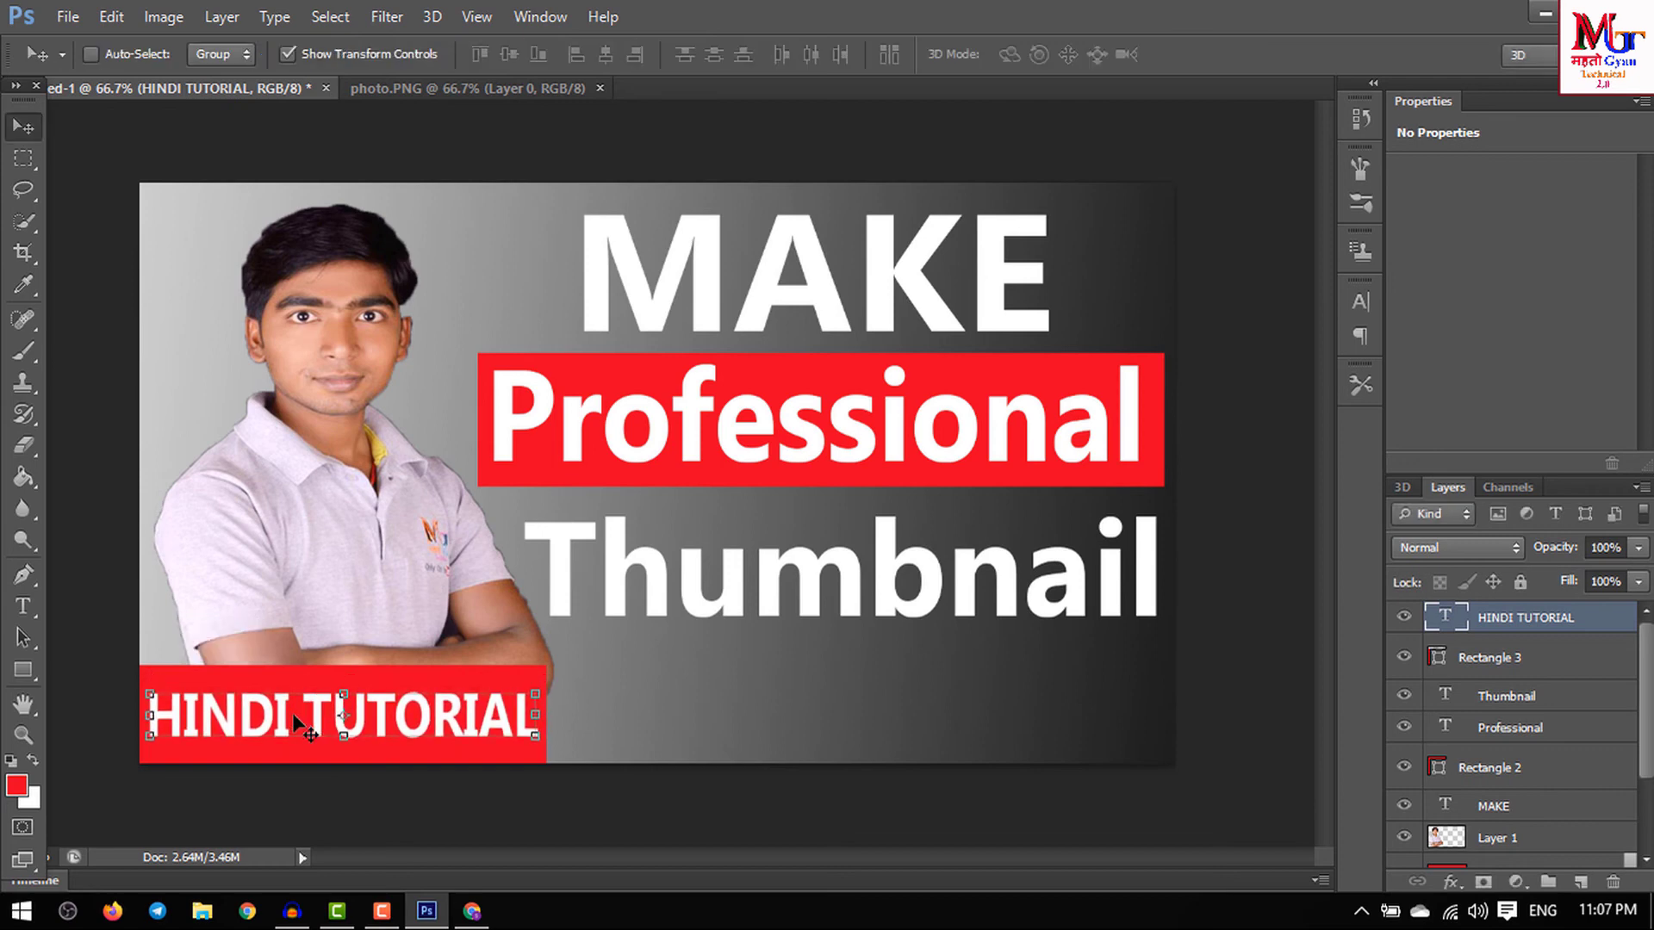
pyautogui.press('Down')
pyautogui.press('Down')
pyautogui.press('Down')
pyautogui.press('Down')
pyautogui.press('Down')
pyautogui.press('Down')
pyautogui.press('Down')
pyautogui.press('Down')
pyautogui.press('Down')
pyautogui.press('Down')
pyautogui.press('Down')
pyautogui.press('Down')
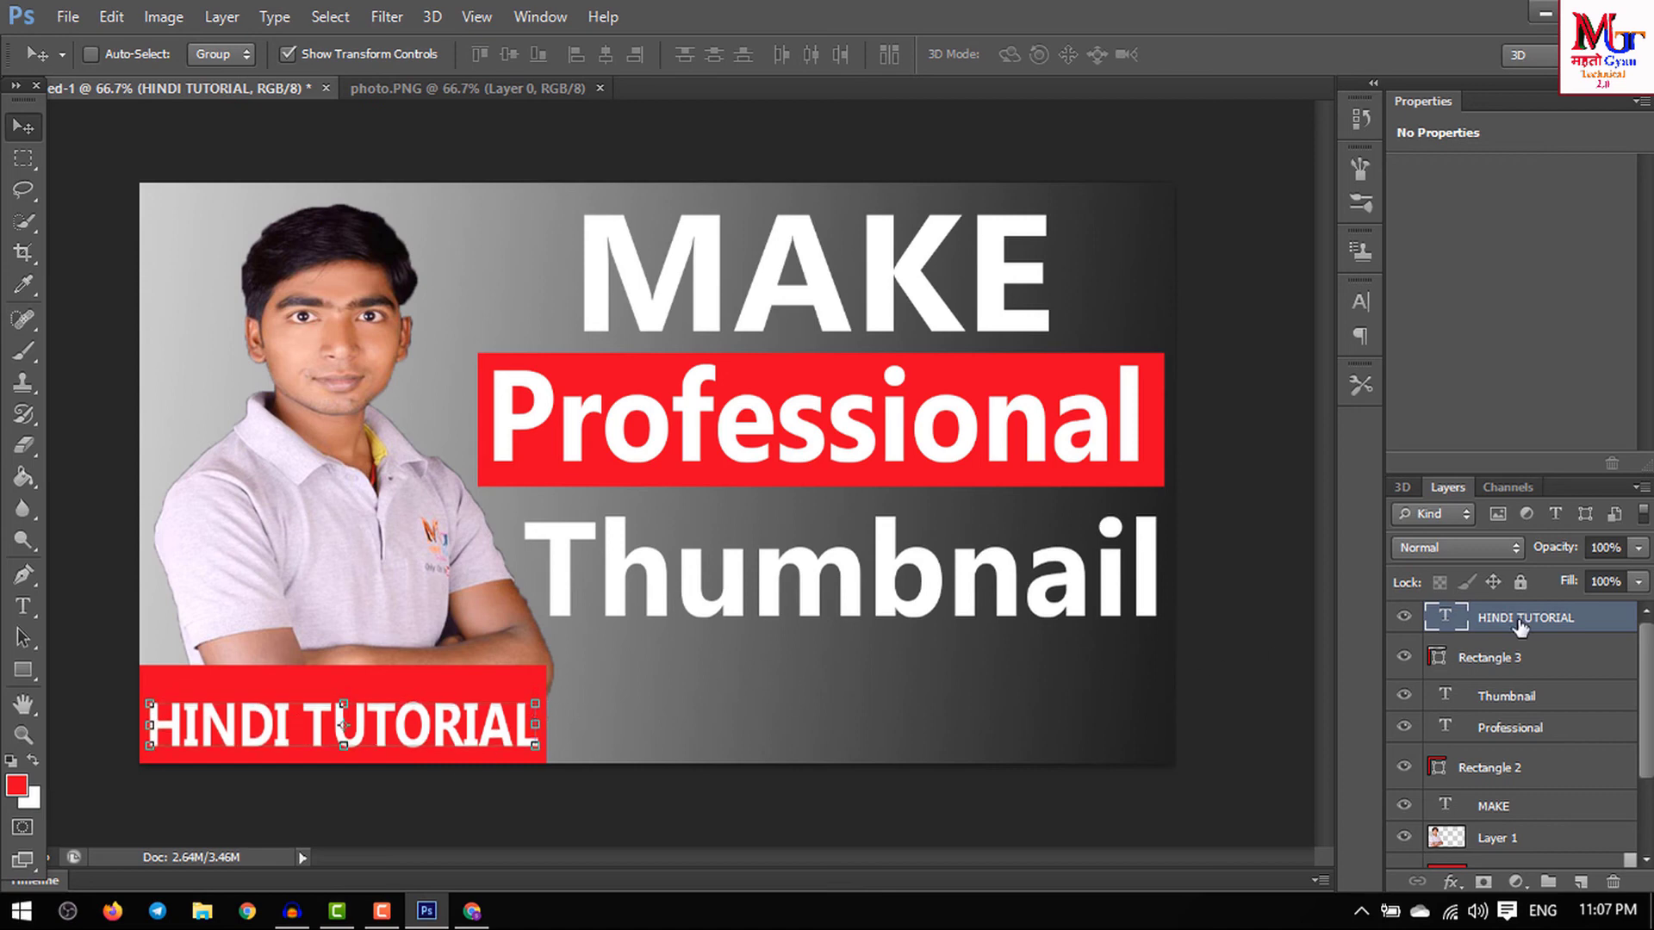
# - Reduce the height of the Rectangle 3 red bar from the top
pyautogui.click(1493, 656)
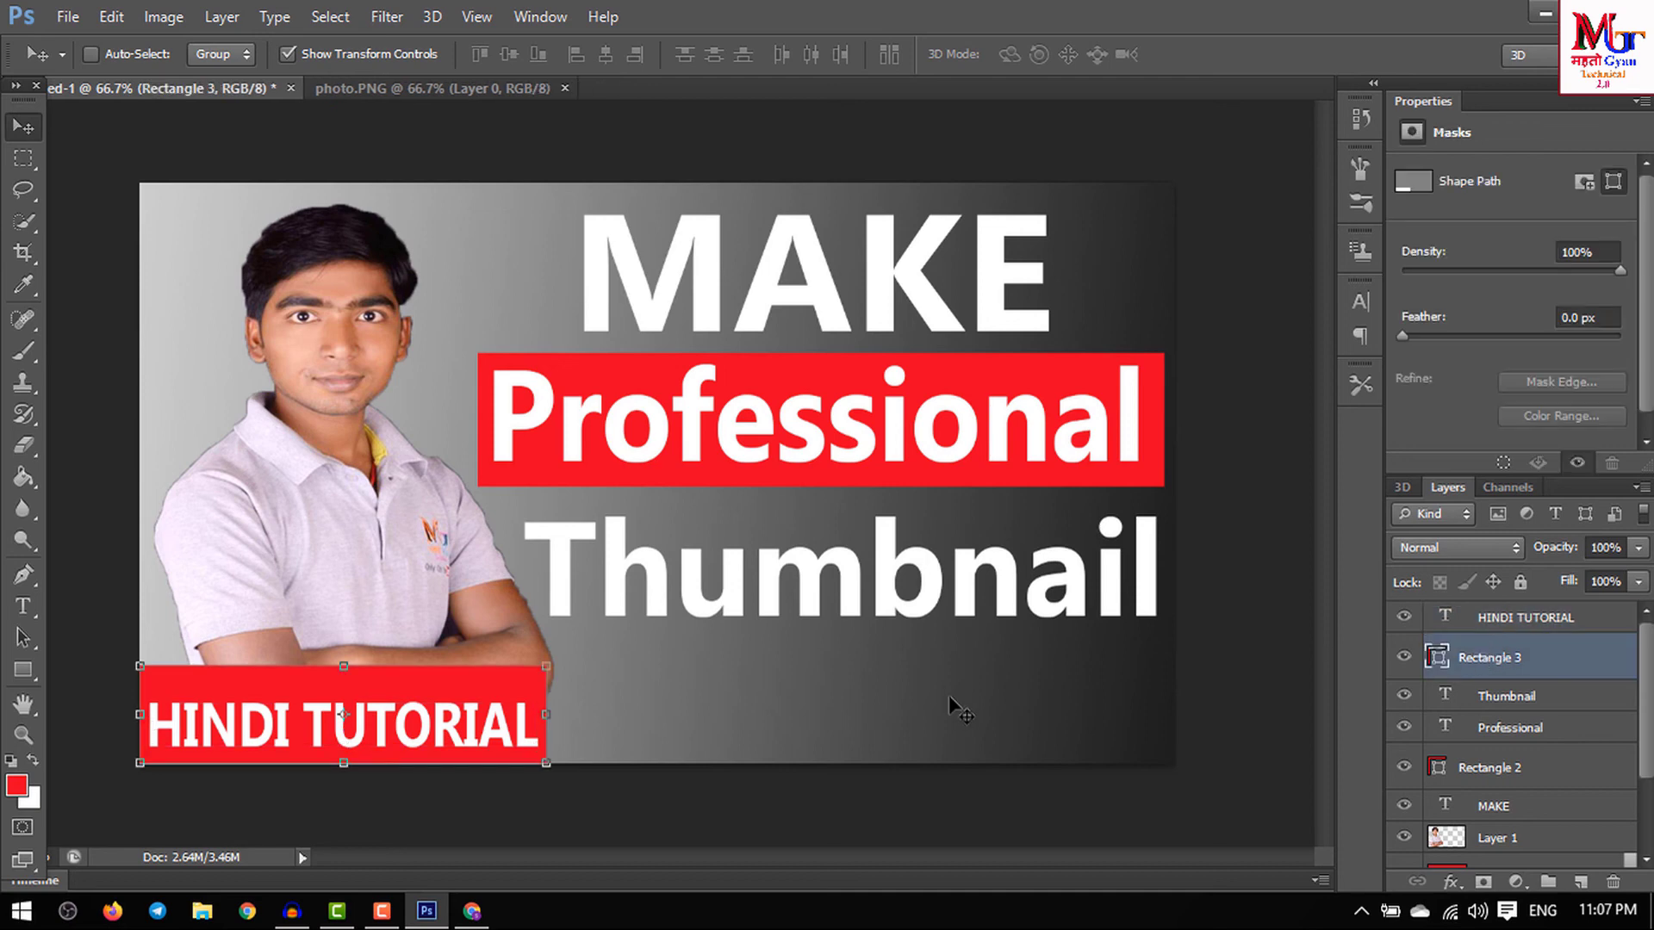
pyautogui.moveTo(342, 665); pyautogui.dragTo(343, 681)
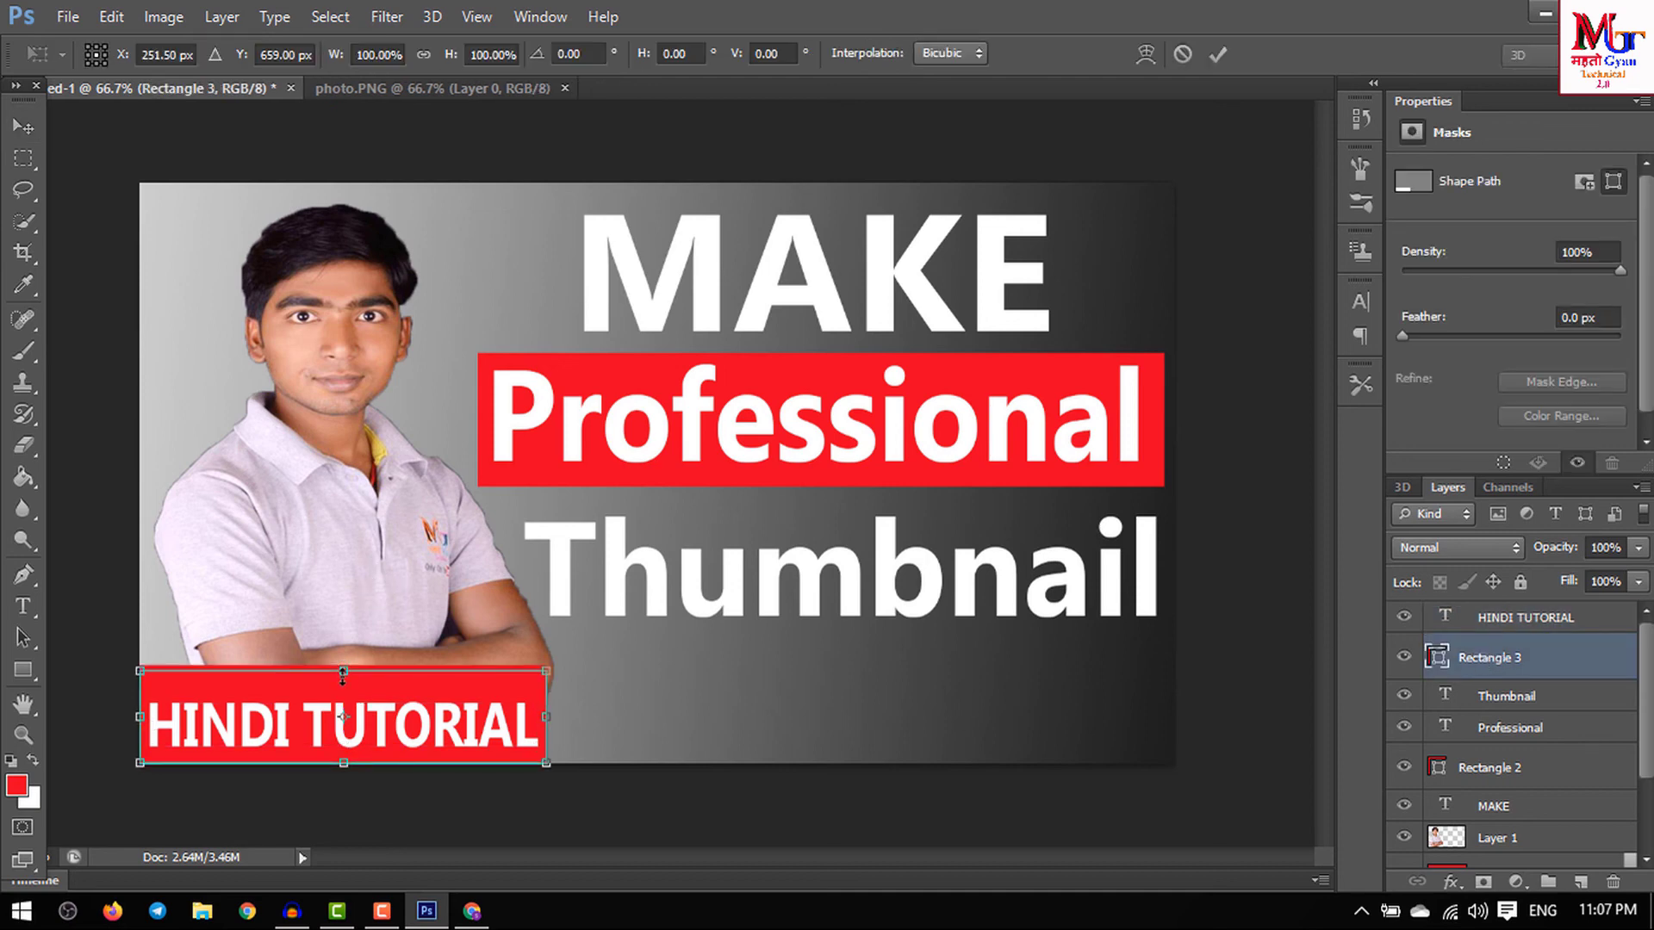
pyautogui.press('Return')
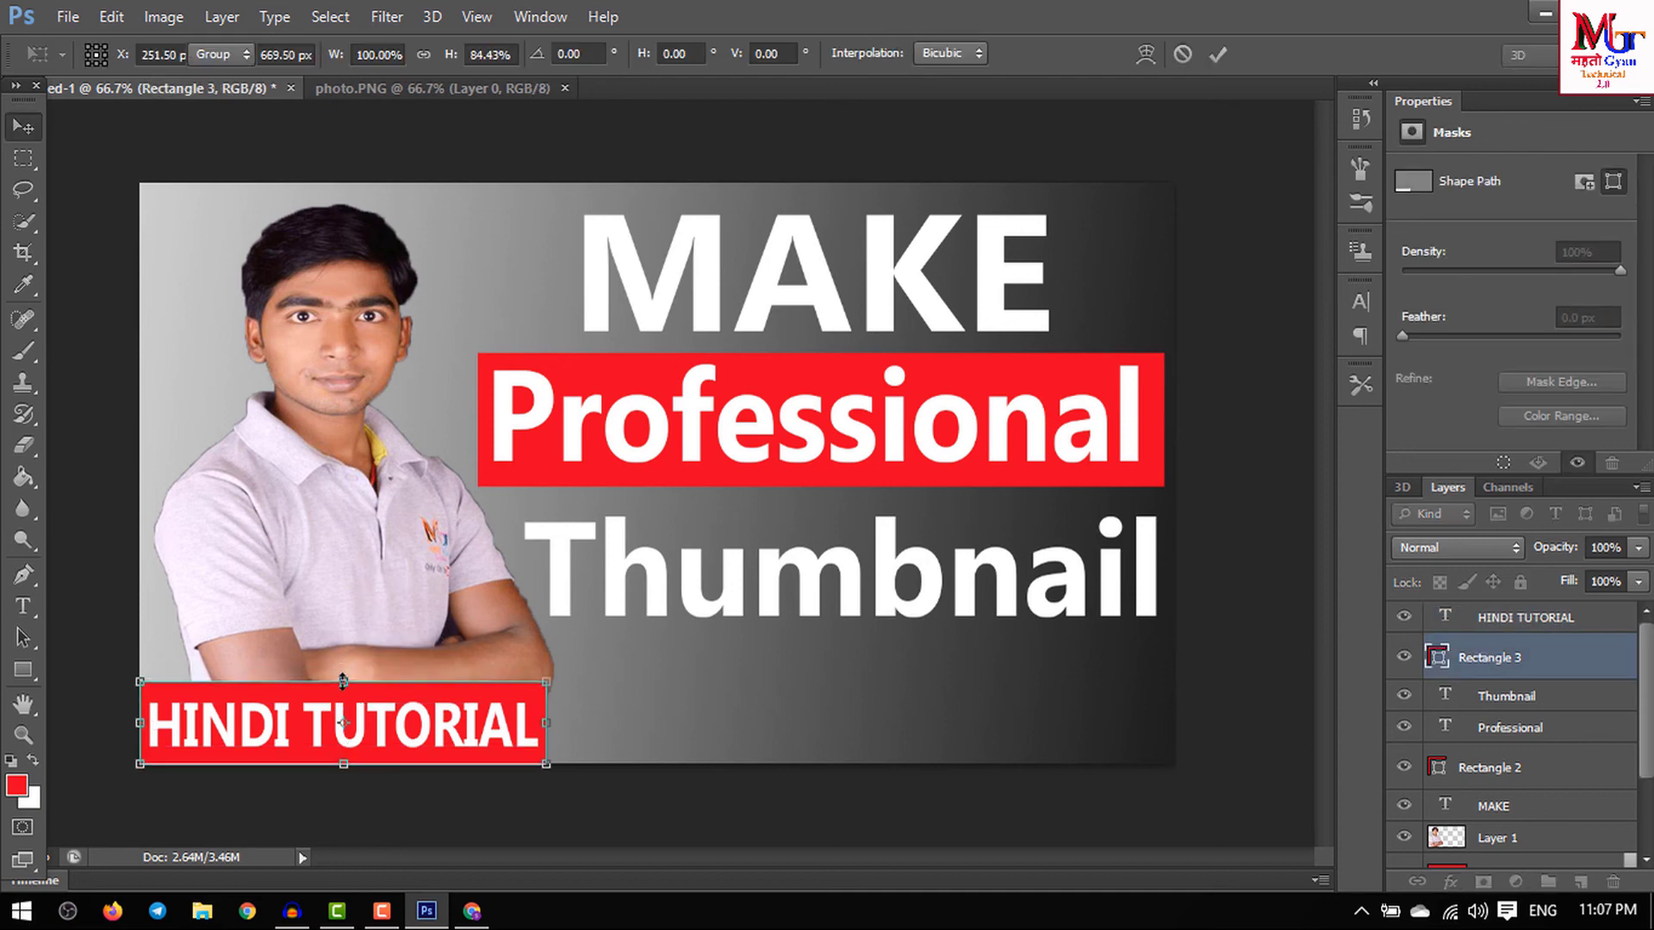
pyautogui.click(21, 160)
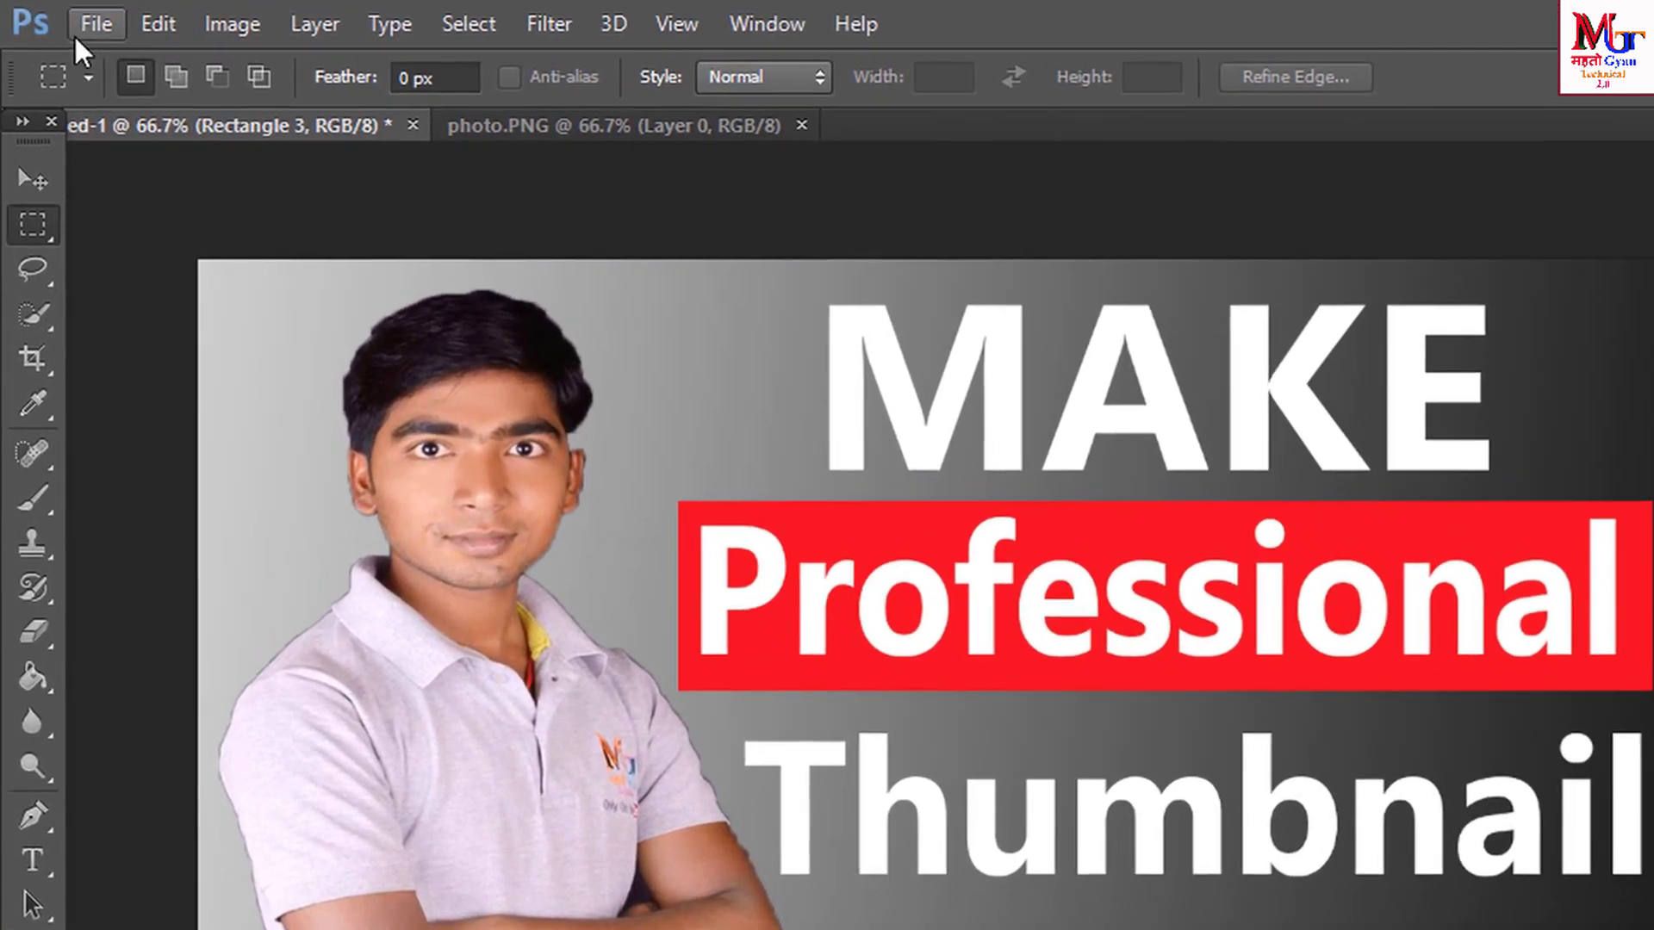
# - Save the thumbnail to the Desktop as JPEG named 'THUMBNAIL', accepting the default JPEG options
pyautogui.click(80, 25)
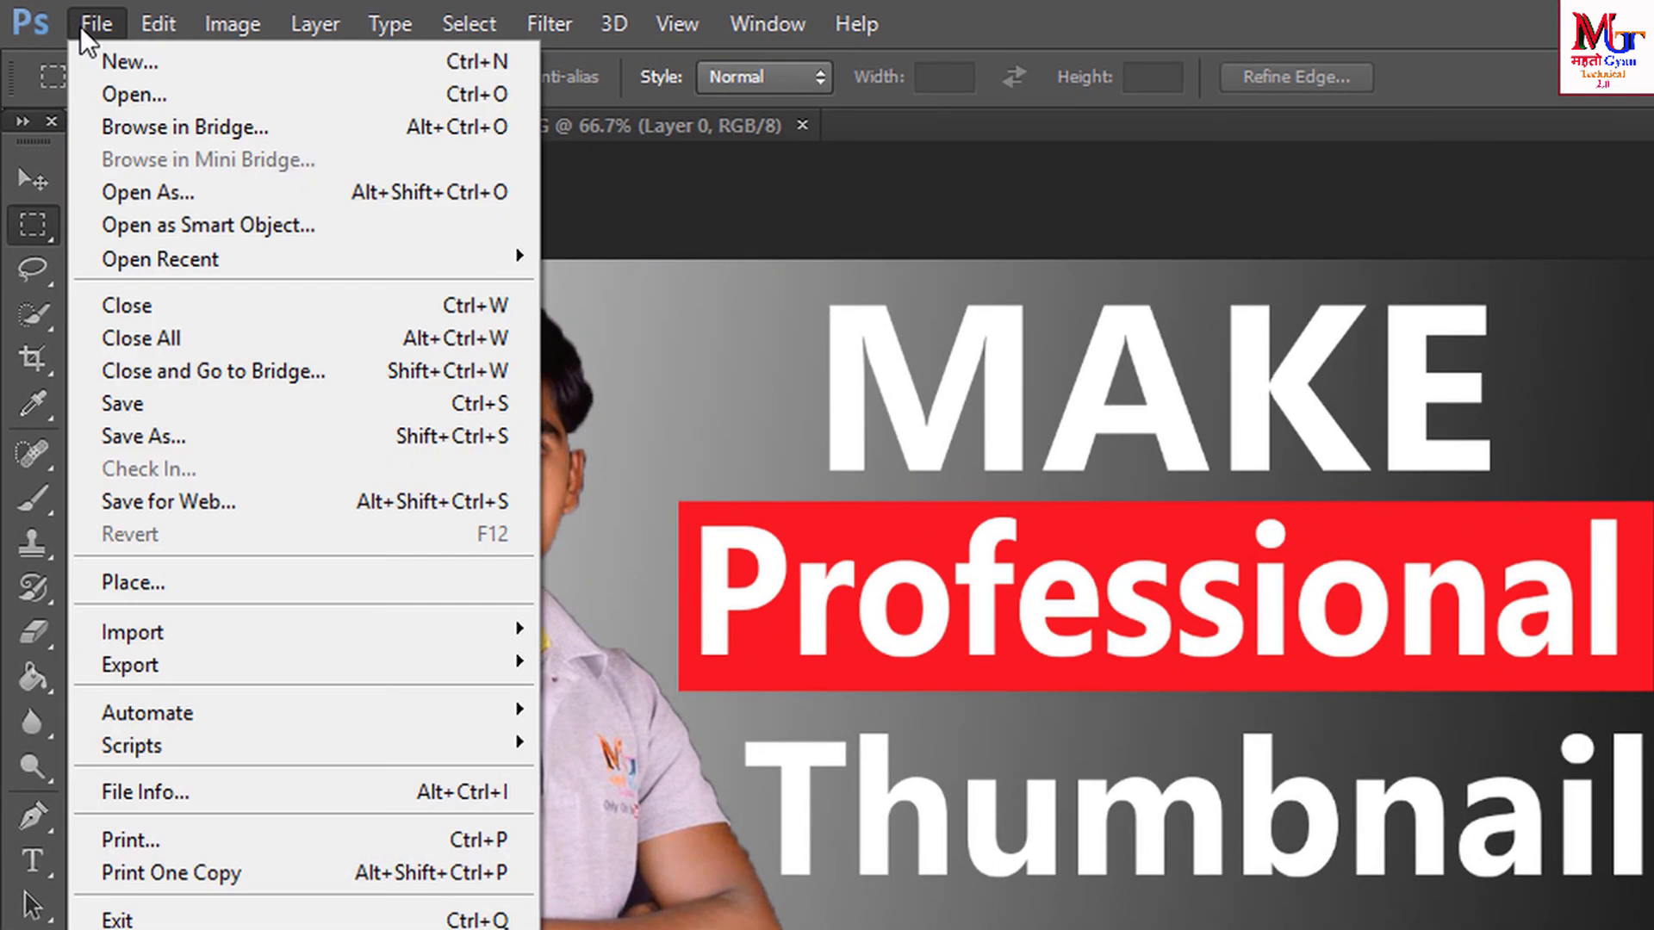
pyautogui.click(189, 424)
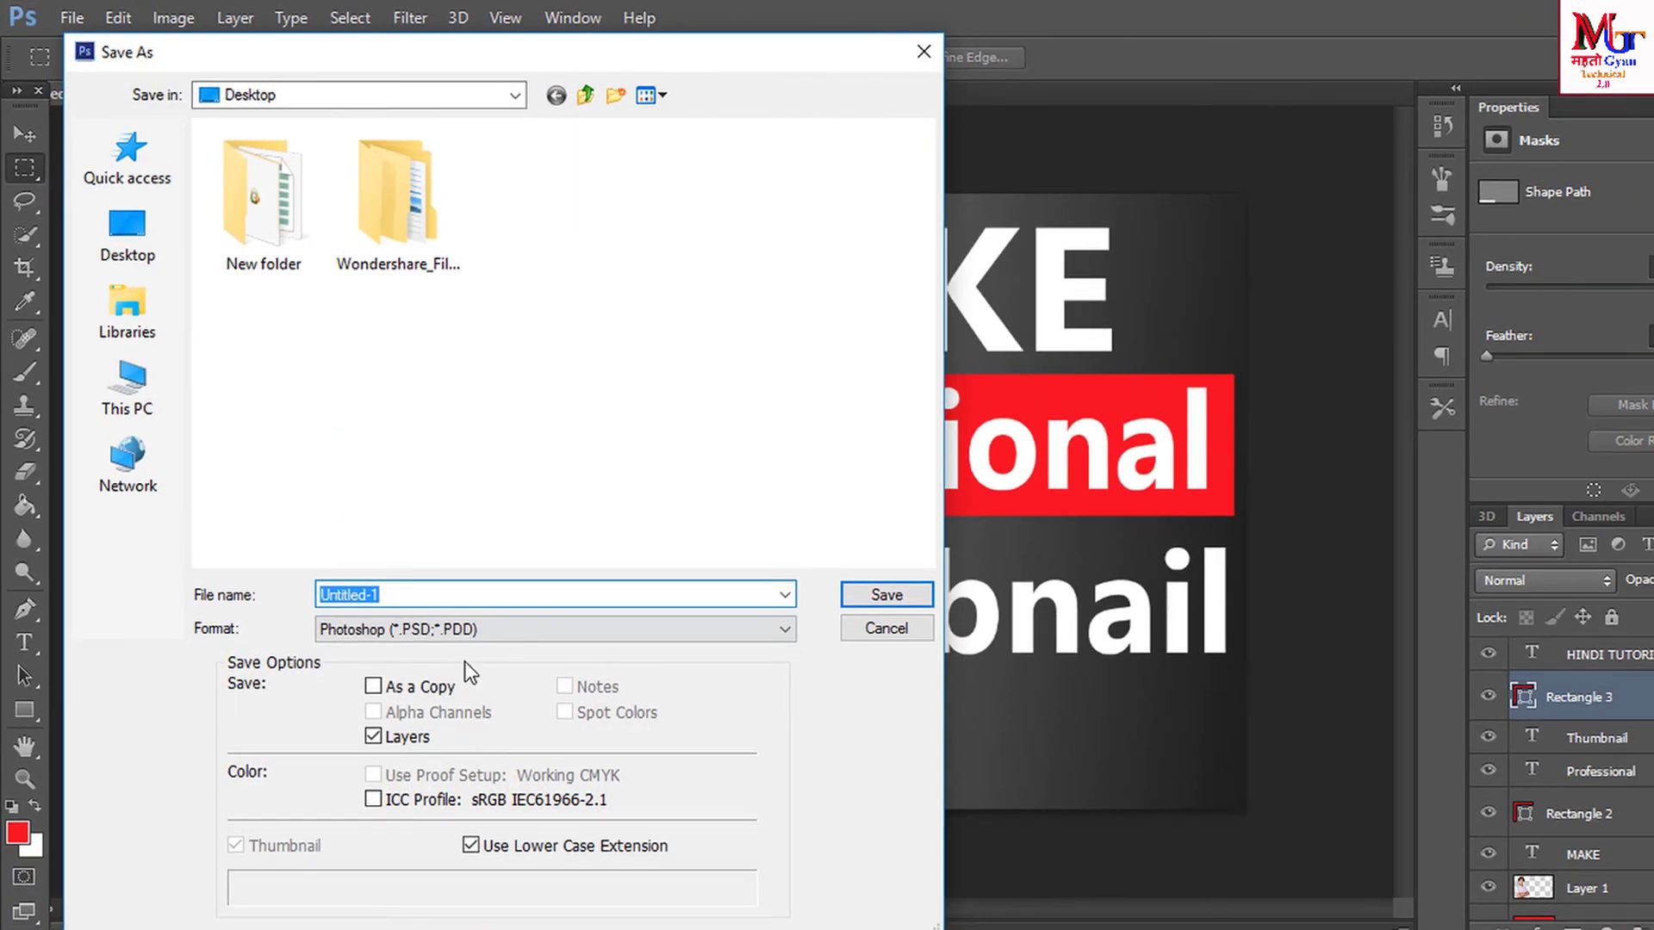
pyautogui.click(456, 633)
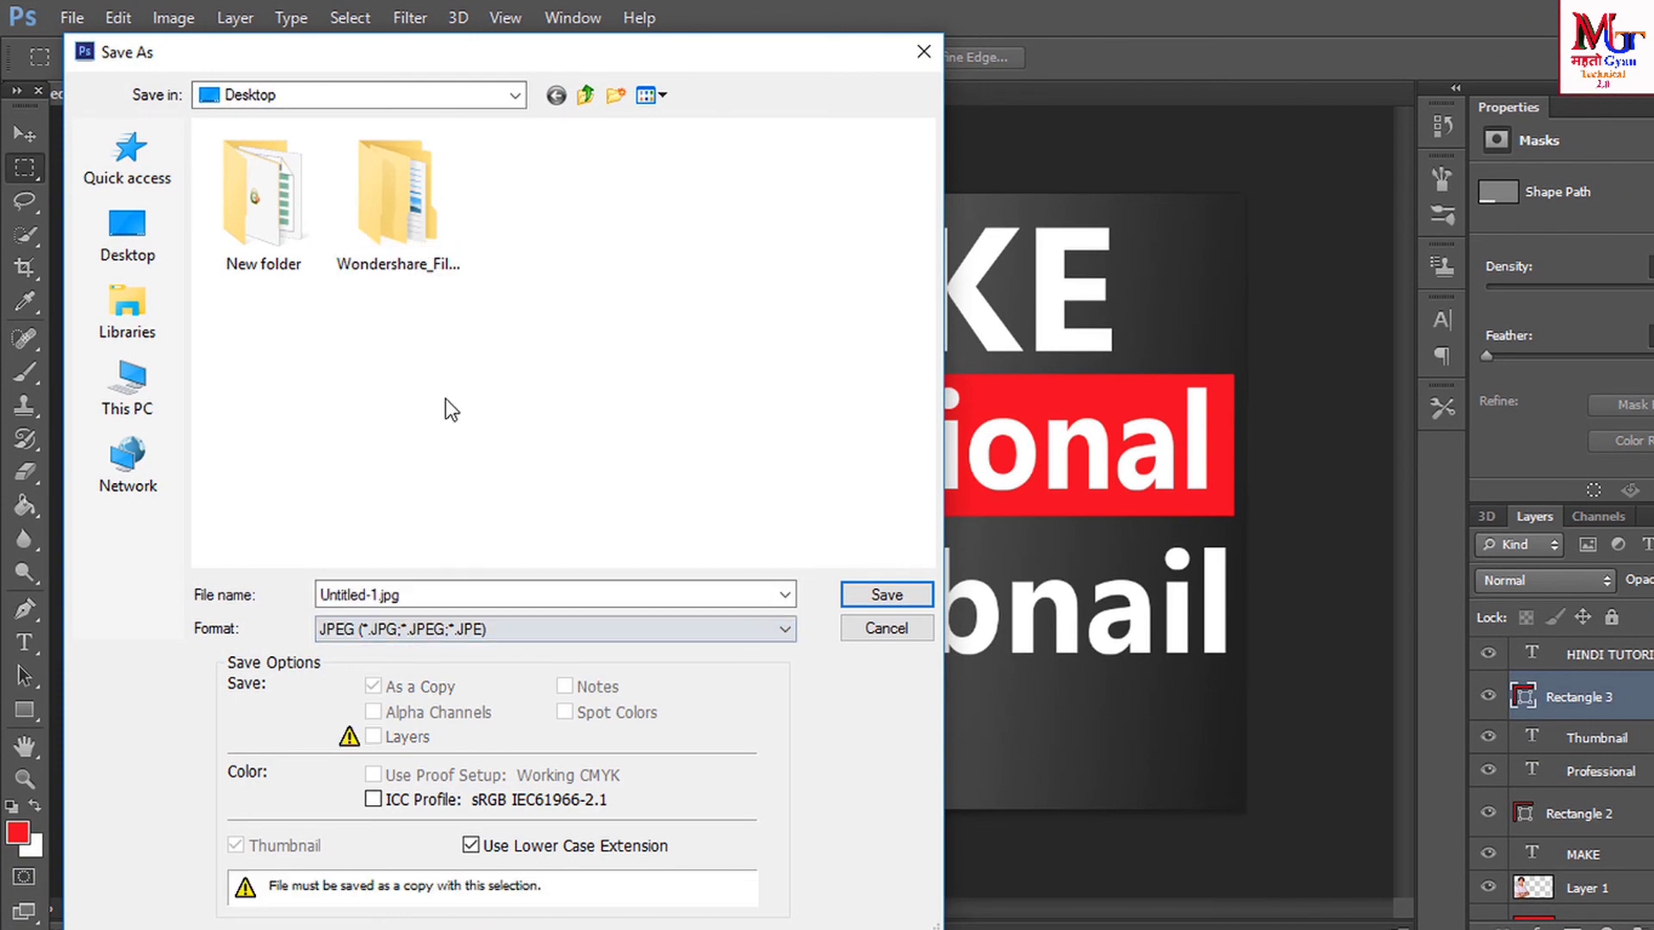
pyautogui.click(446, 408)
pyautogui.click(132, 240)
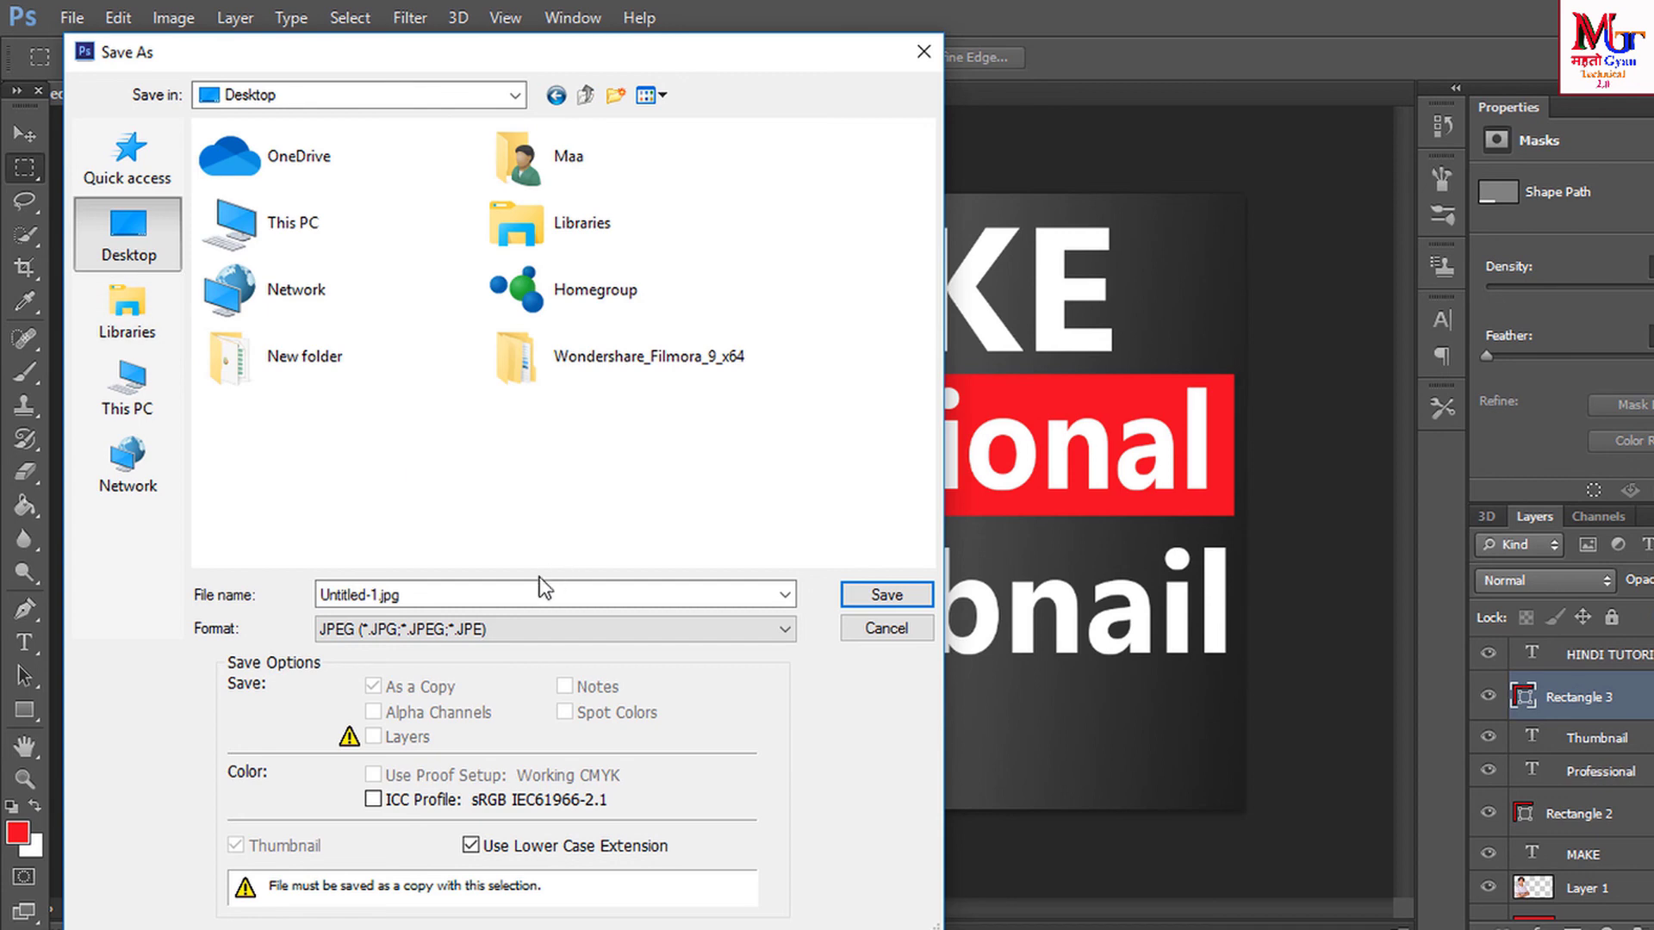
pyautogui.click(514, 600)
pyautogui.write('THUMBNAIL')
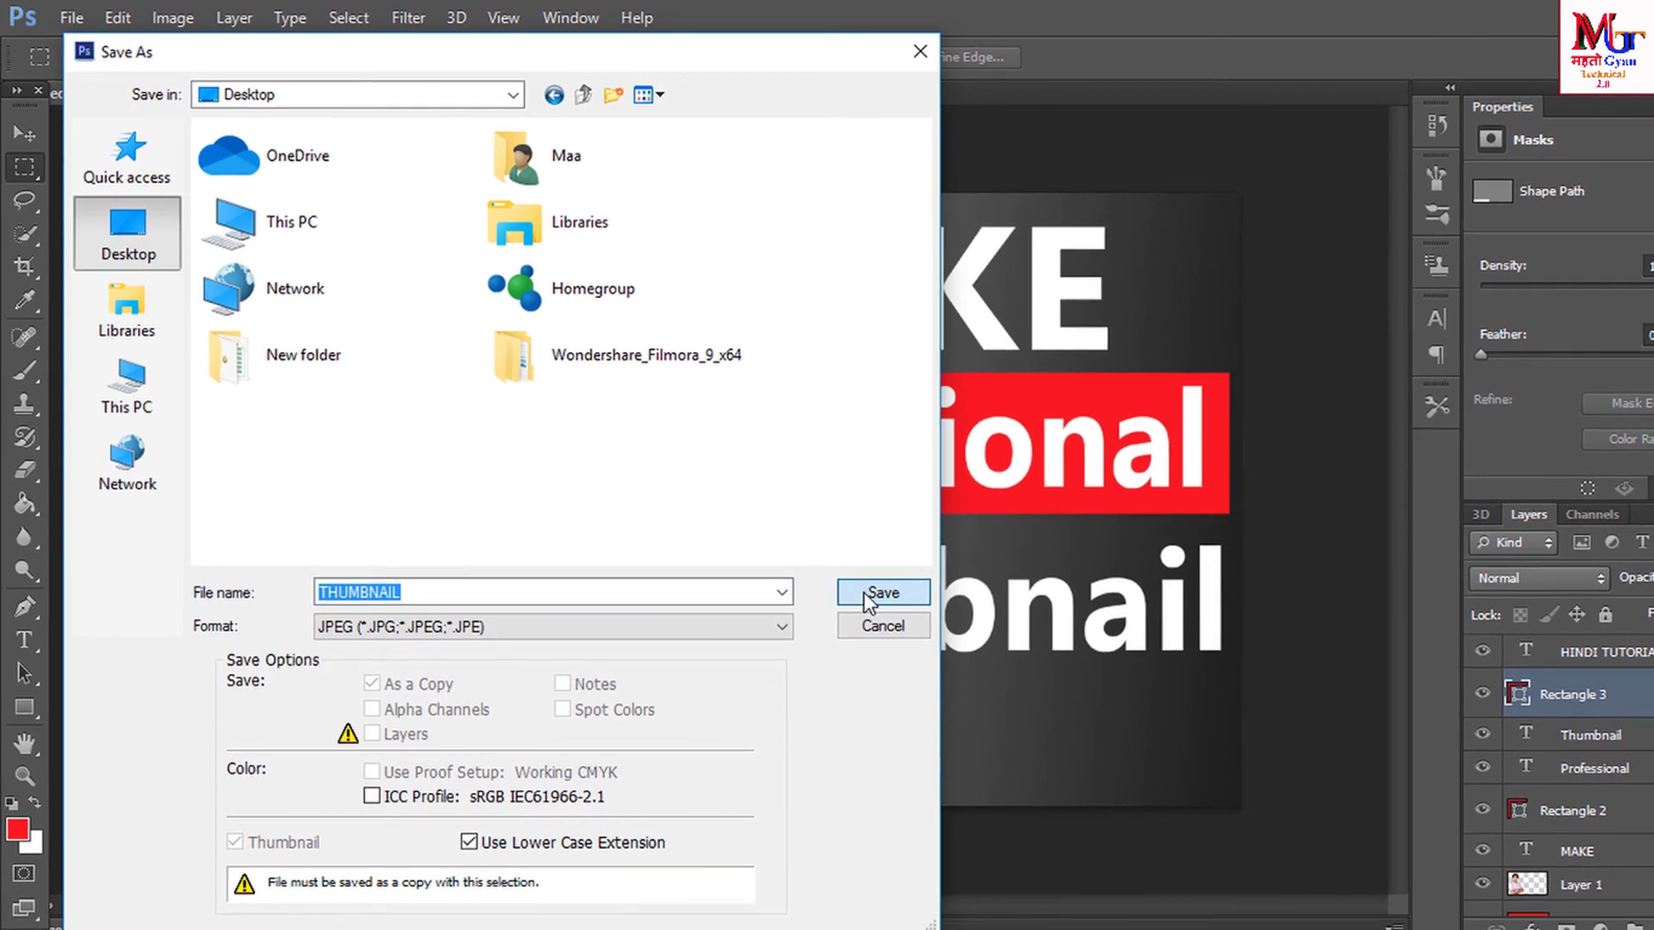
pyautogui.click(880, 593)
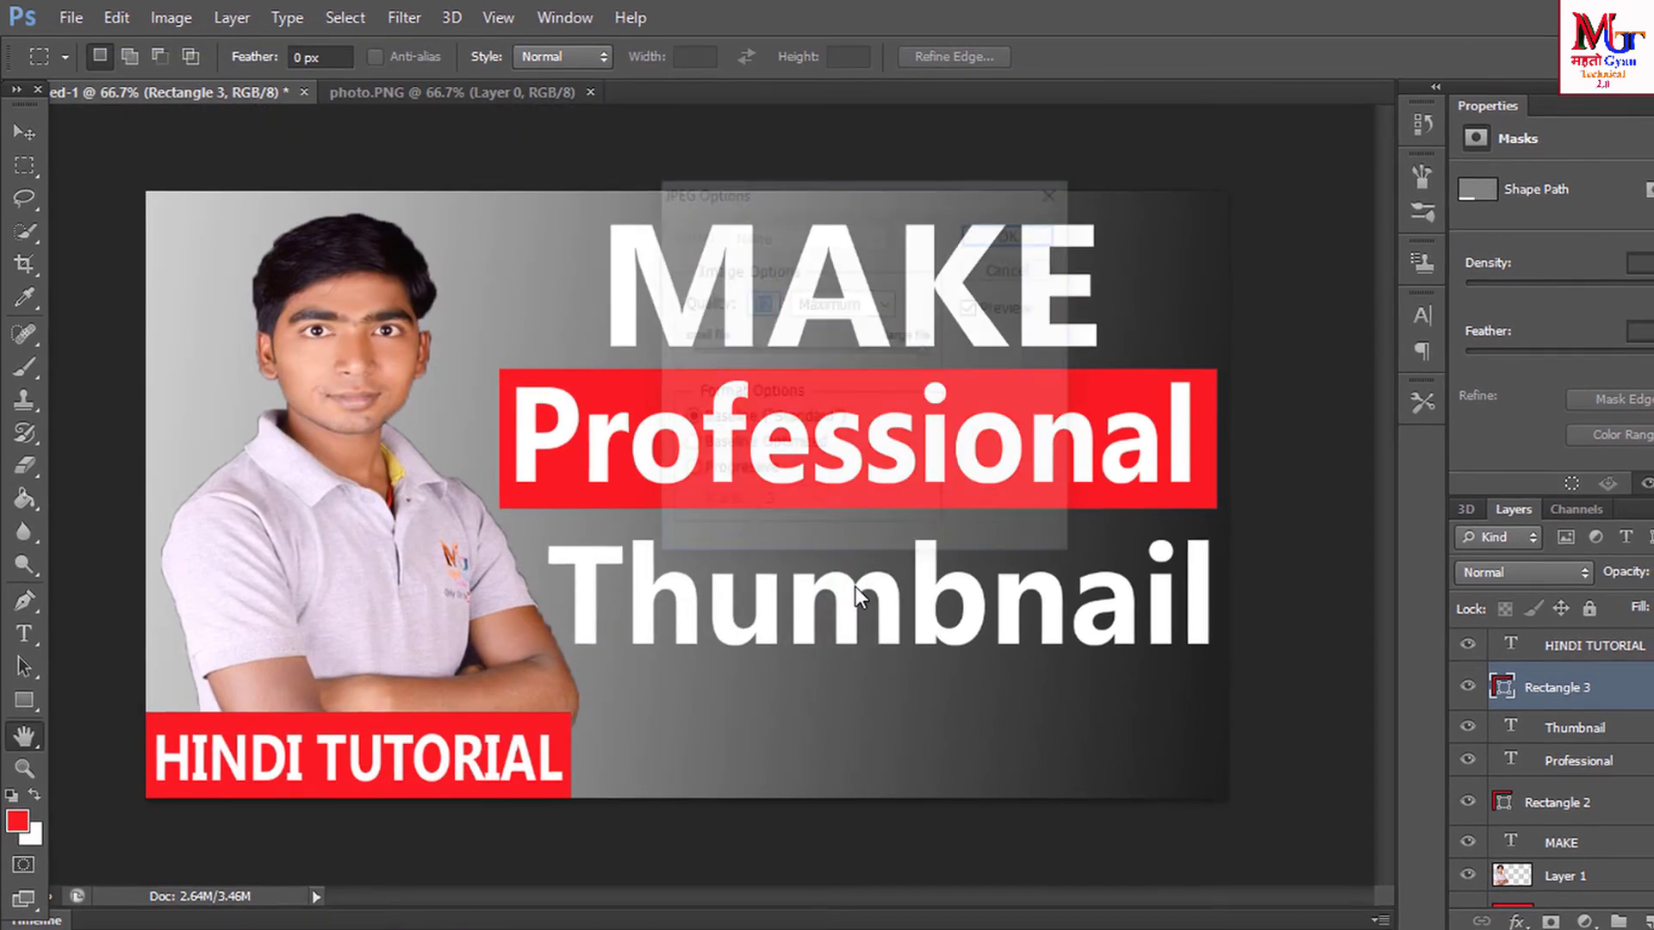
pyautogui.click(1002, 248)
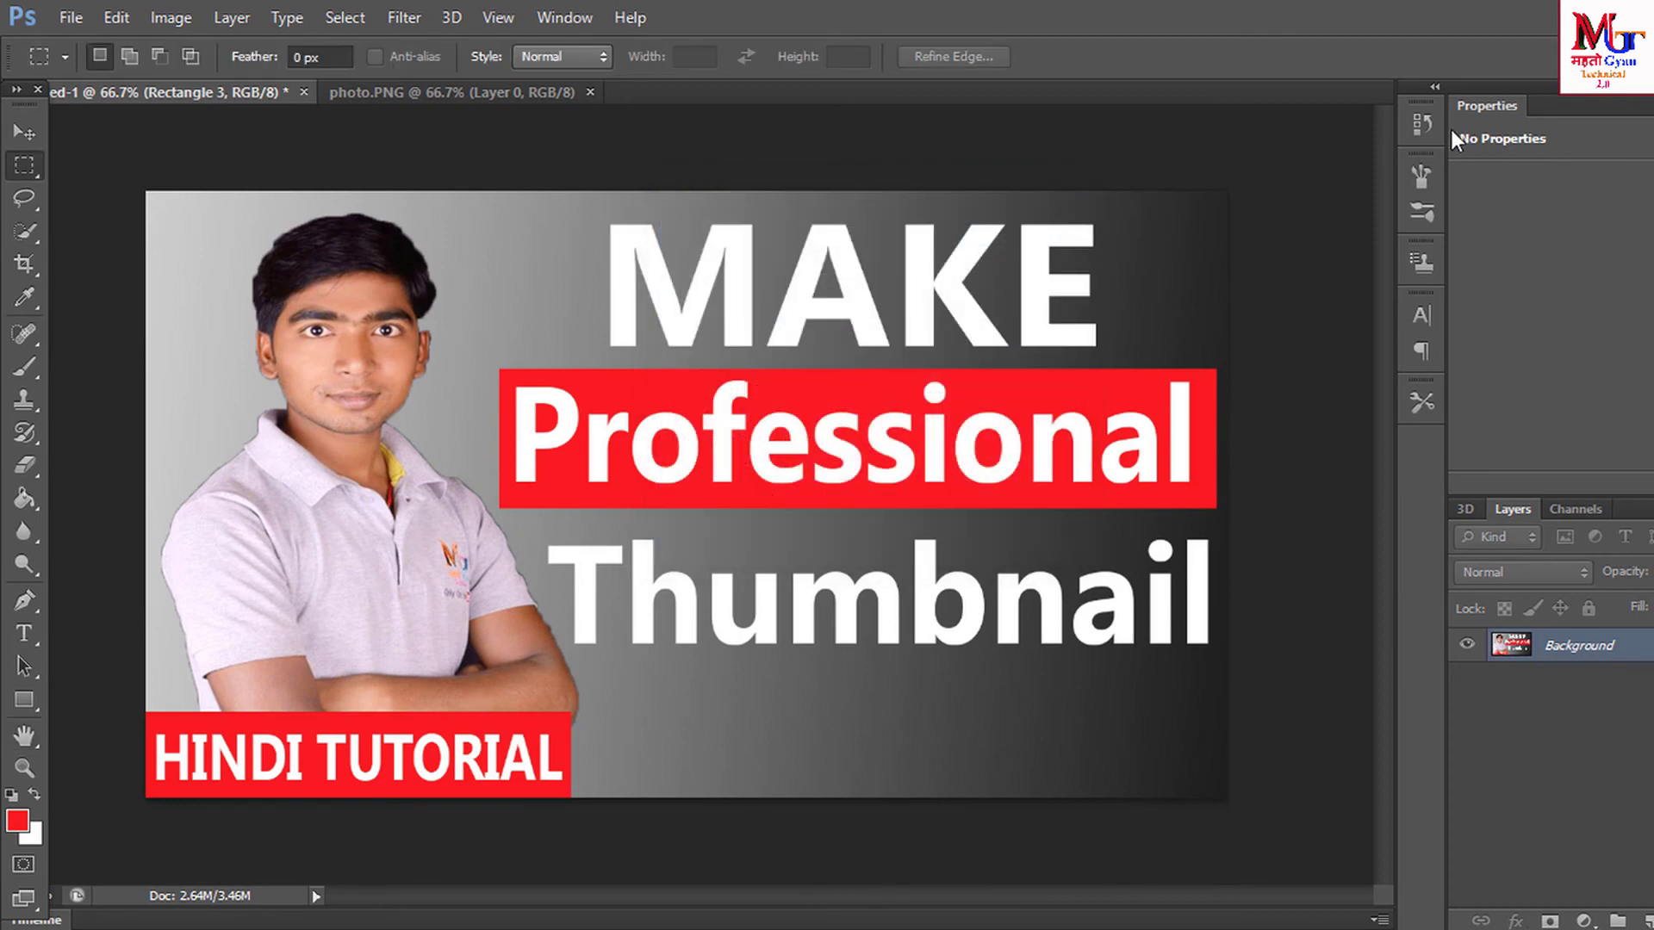